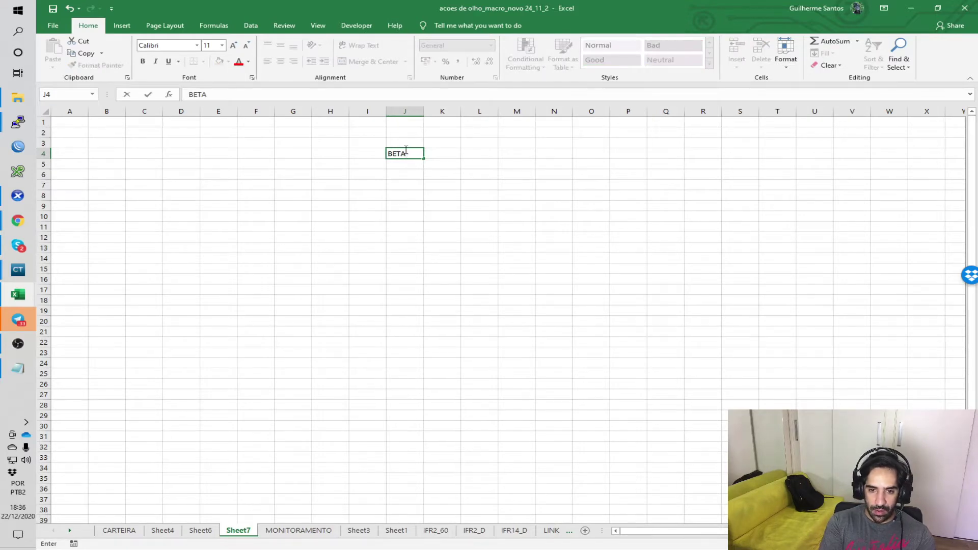
Enter the beta definition "COVARIANCIA DO ATIVO / VARIANCIA DO BENCHMARK" in K4, beside the BETA label
key(Tab)
text(C)
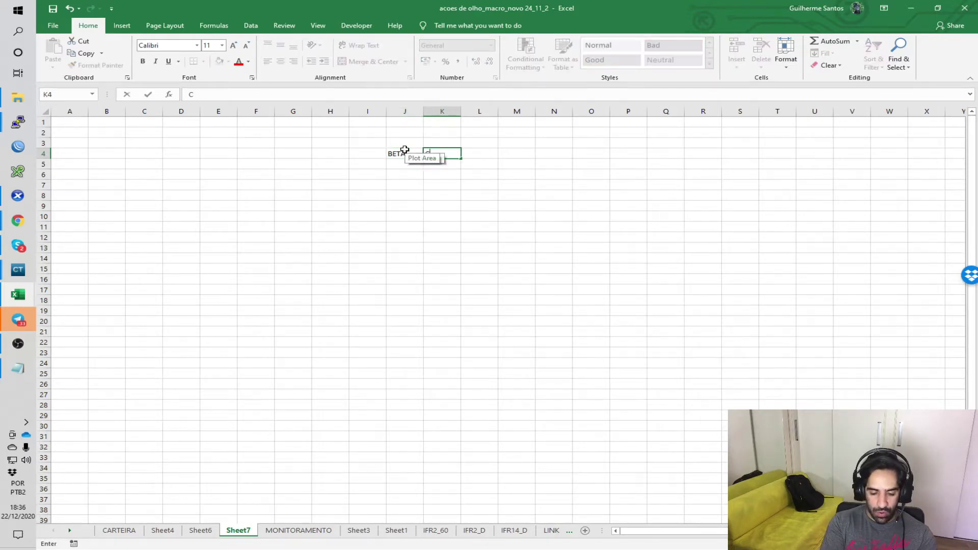
text(OVARIANCIA)
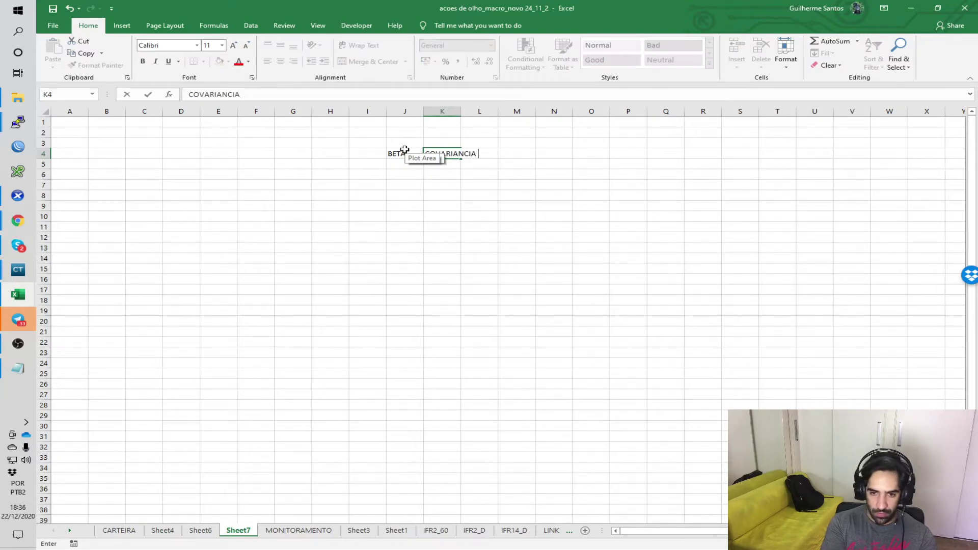
text( DO ATIVO)
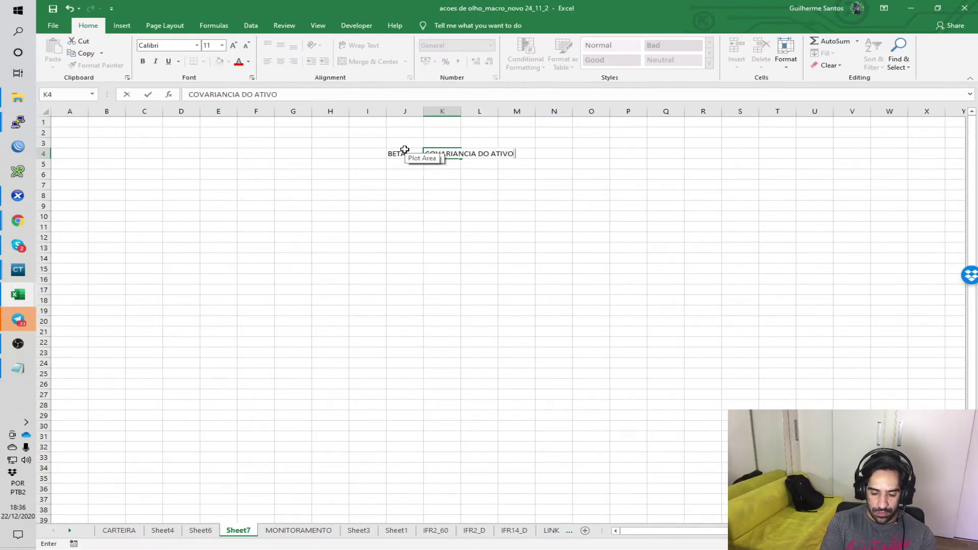
text( / VARIANCIA DO BENCH)
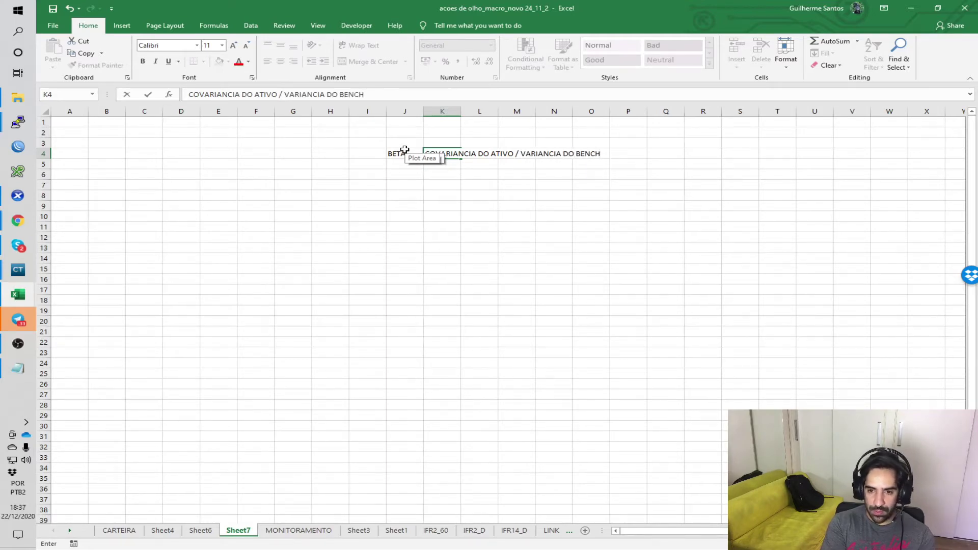
text(MARK)
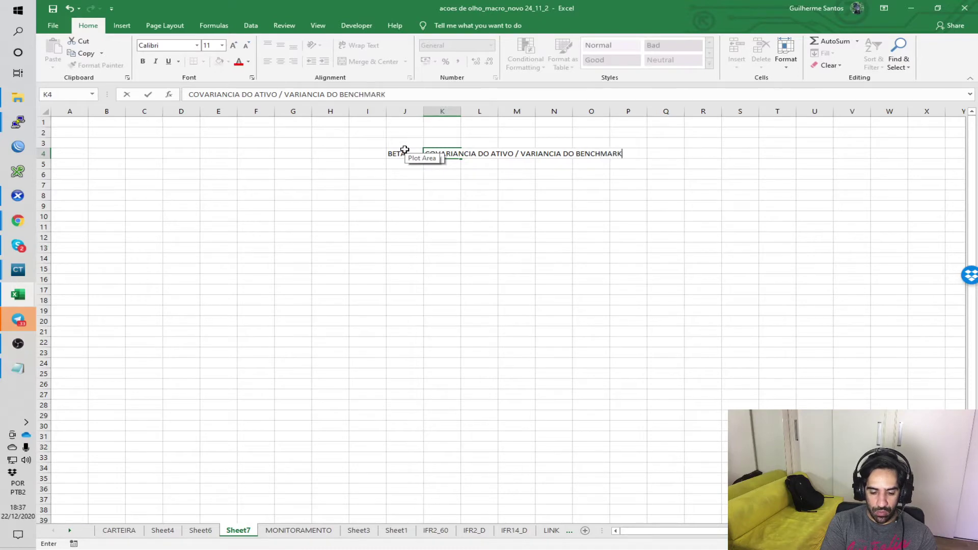
key(Return)
click(438, 192)
click(439, 154)
click(548, 152)
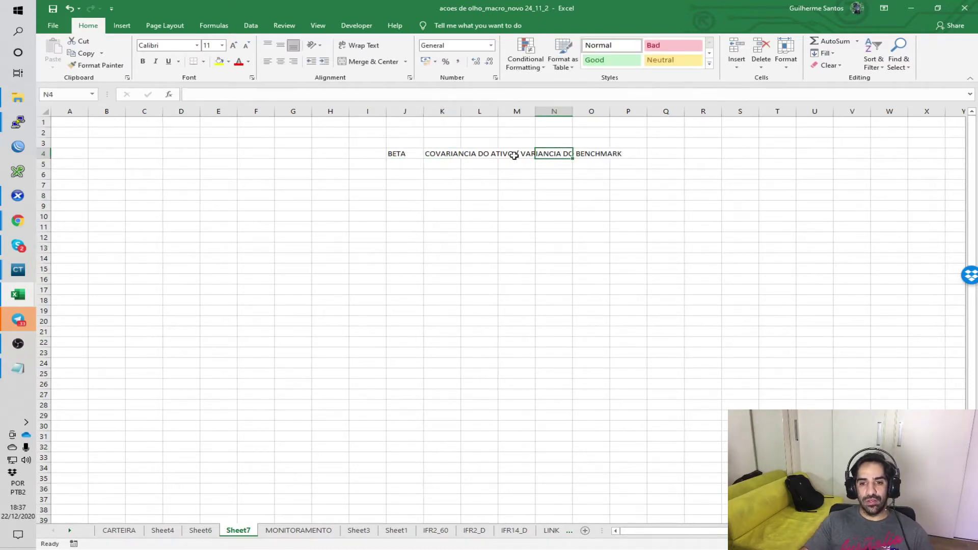
click(532, 152)
click(578, 153)
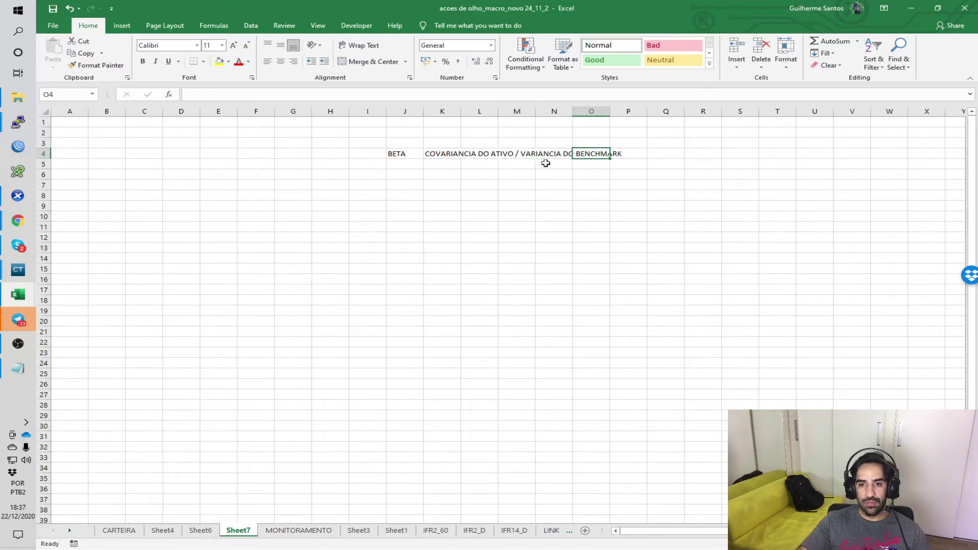
click(525, 175)
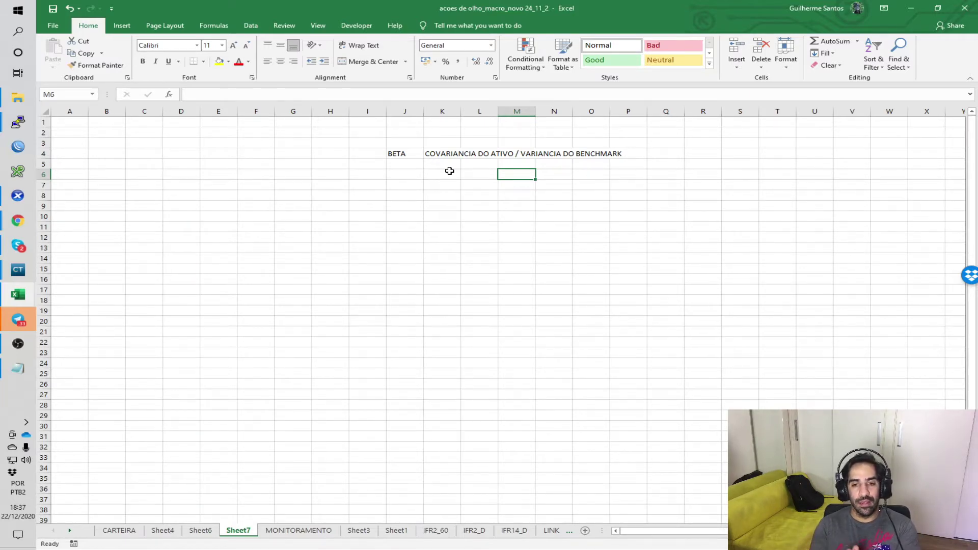
drag(449, 144, 593, 166)
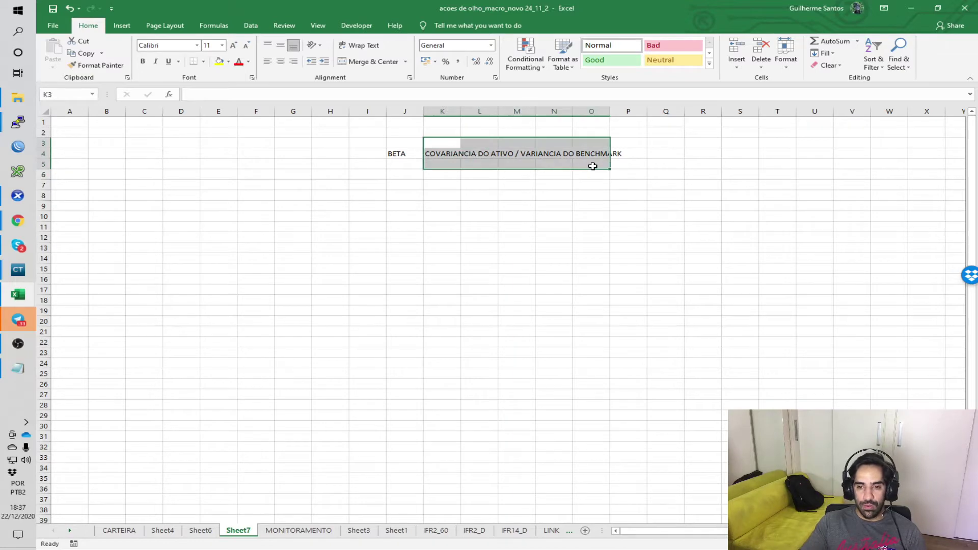
click(505, 235)
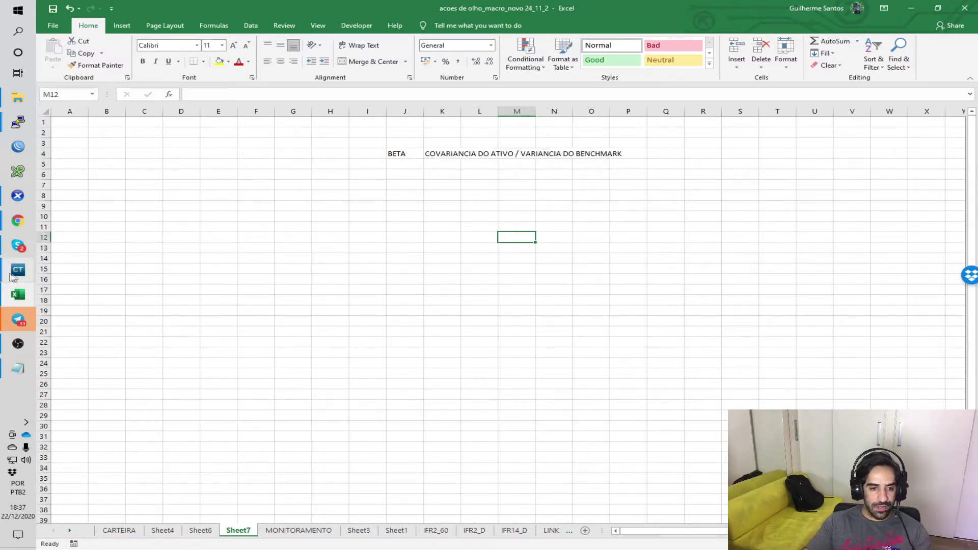
Switch to Clear Trader and copy the daily IBOV chart's data for Excel
mouse_move(14, 276)
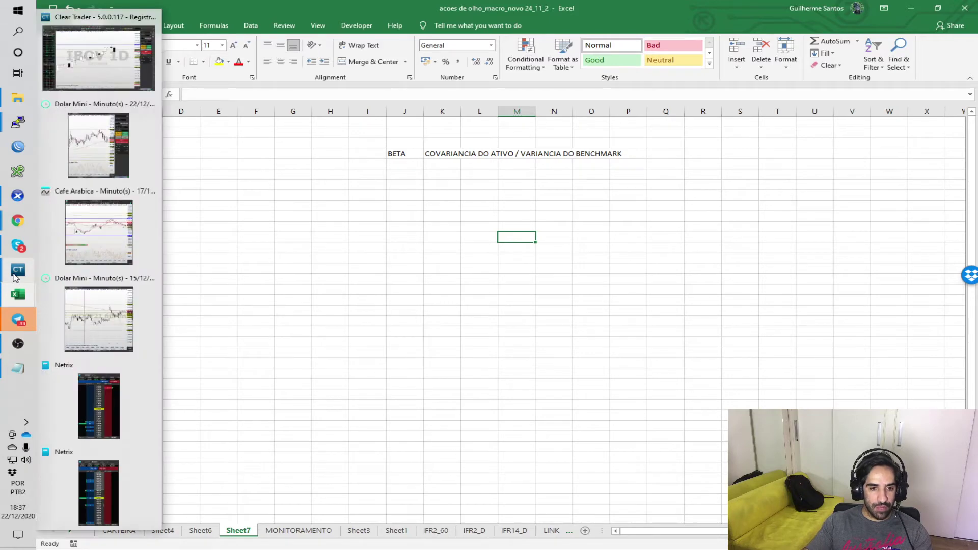
click(97, 54)
right_click(453, 208)
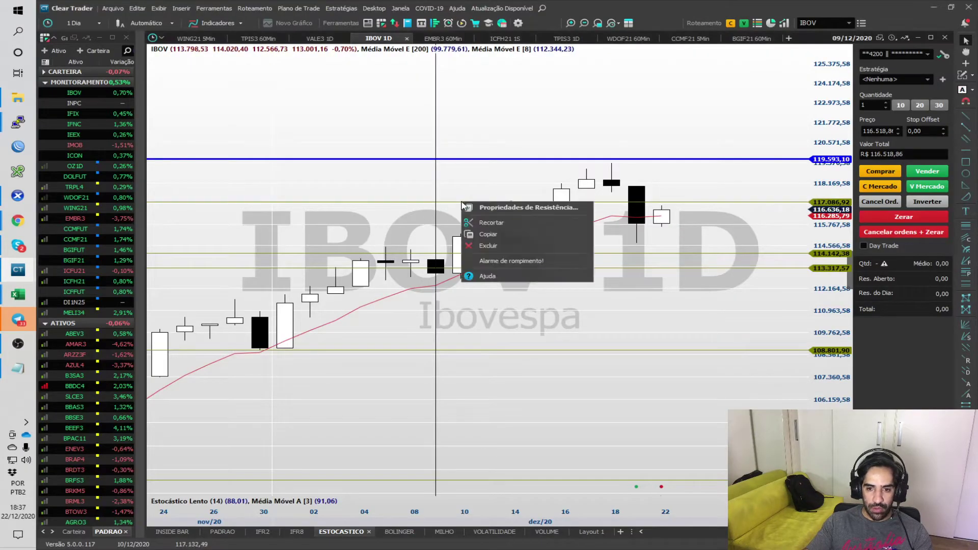
click(494, 252)
right_click(428, 193)
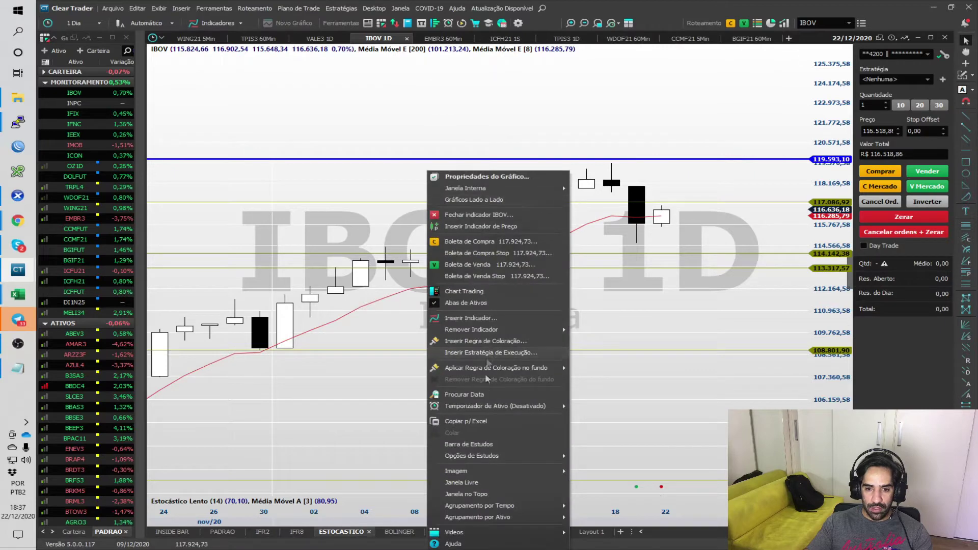
click(489, 421)
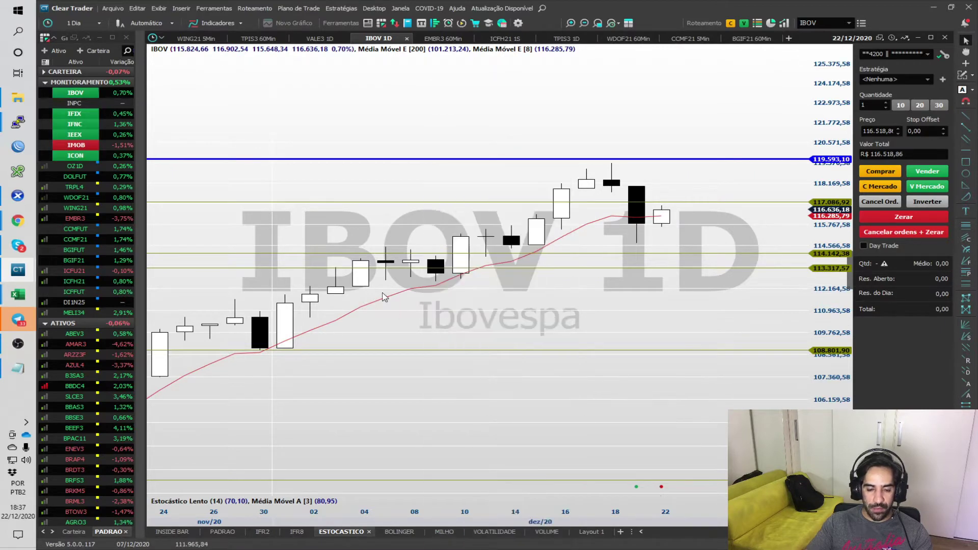
Return to Sheet7 of the acoes de olho_macro_novo 24_11_2 workbook in Excel, paste the IBOV data at D15 and autofit the date column
mouse_move(18, 295)
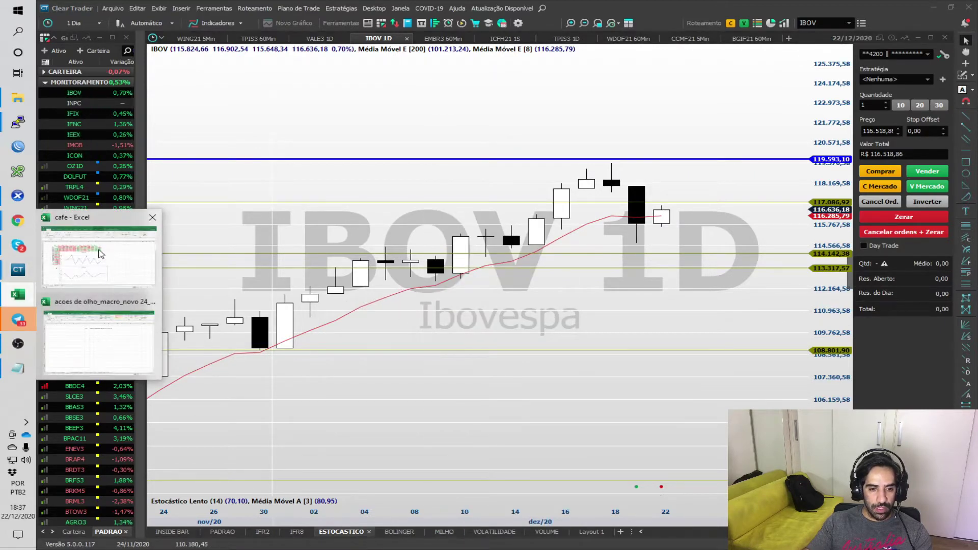
click(95, 334)
click(318, 259)
click(219, 196)
click(177, 268)
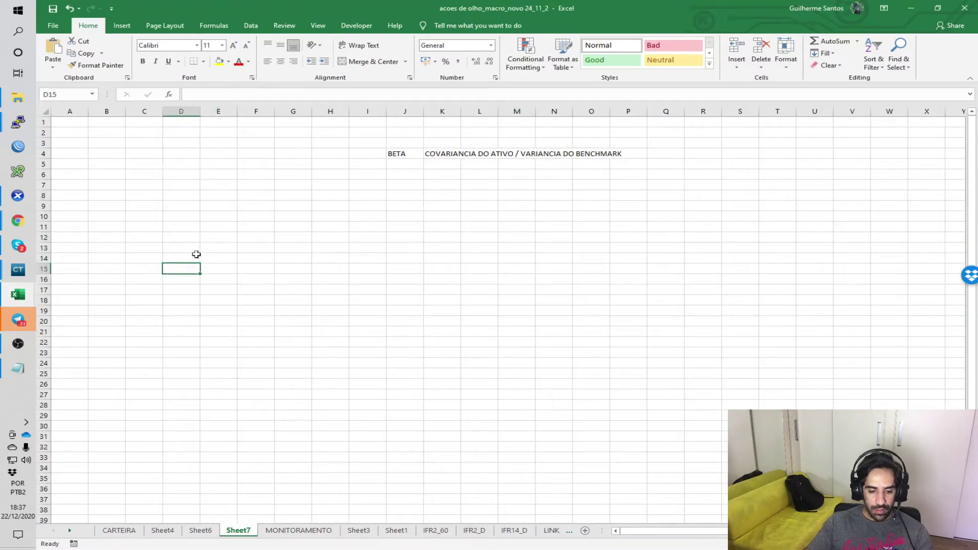
key(ctrl+v)
double_click(200, 111)
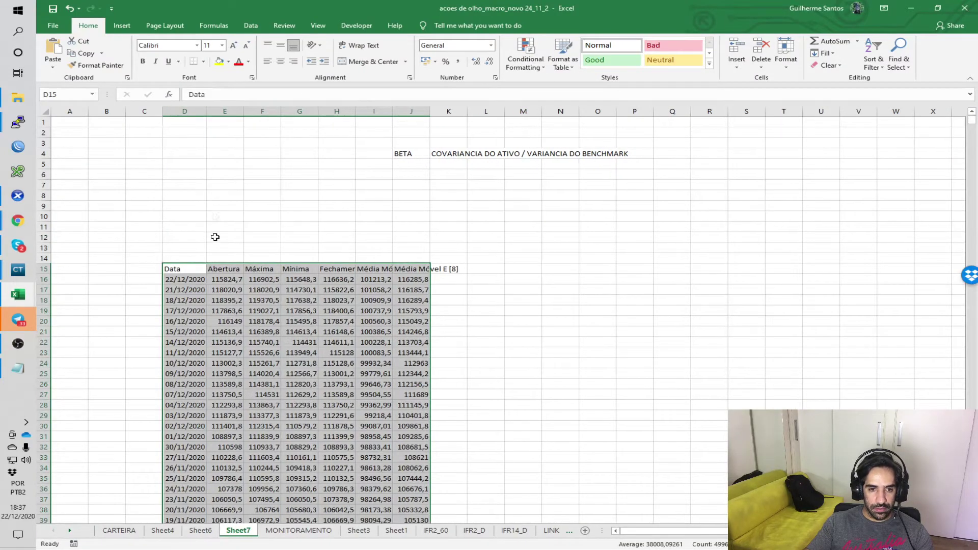
Delete columns E to G containing Abertura, Máxima and Mínima
click(211, 269)
scroll(220, 153, down, 3)
click(225, 111)
drag(270, 117, 300, 112)
right_click(296, 113)
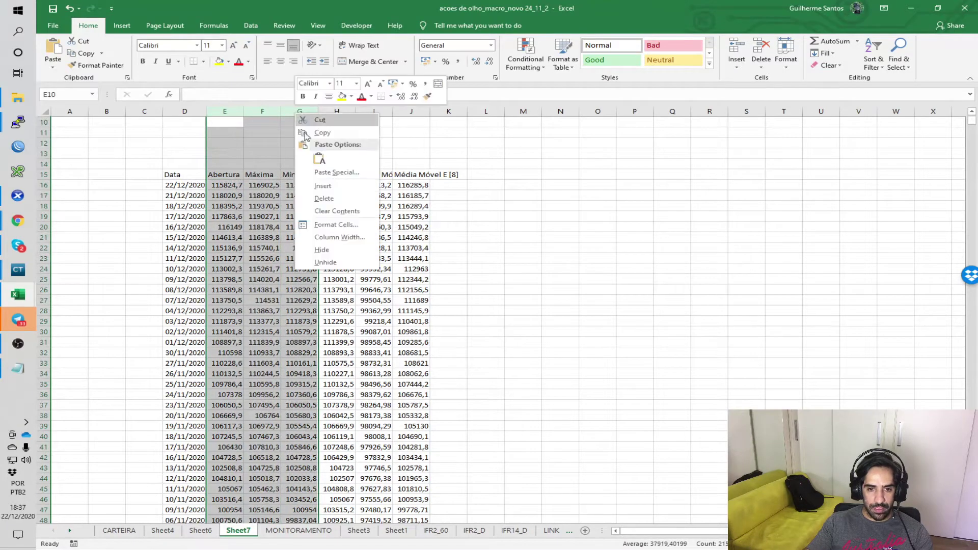
click(322, 199)
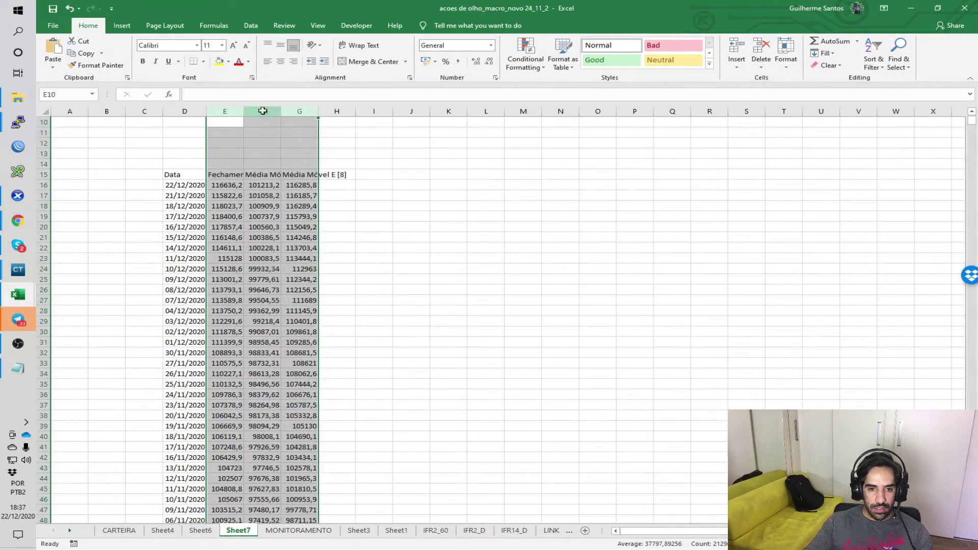
Delete columns F to H containing the moving averages and autofit the Fechamento column
drag(262, 111, 334, 111)
right_click(260, 112)
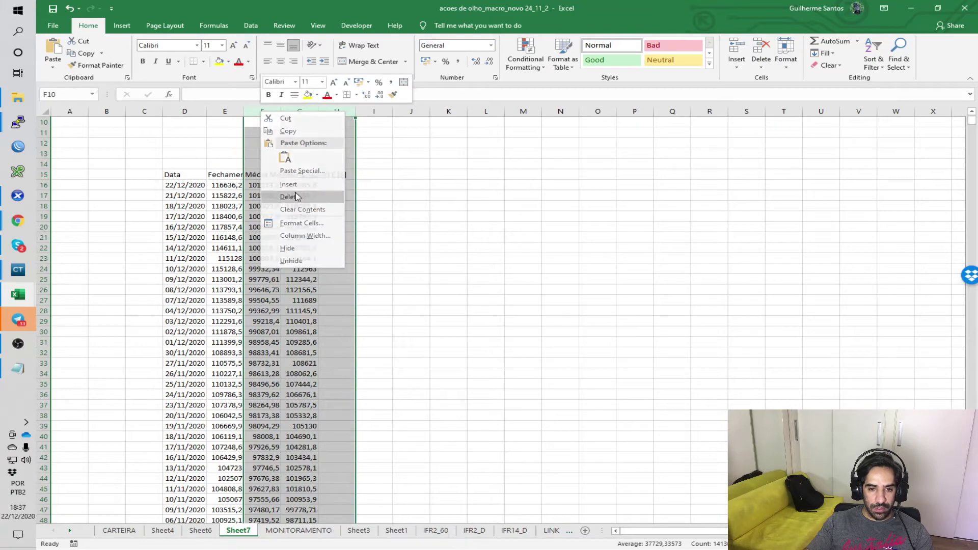
click(297, 198)
scroll(295, 192, up, 3)
click(262, 224)
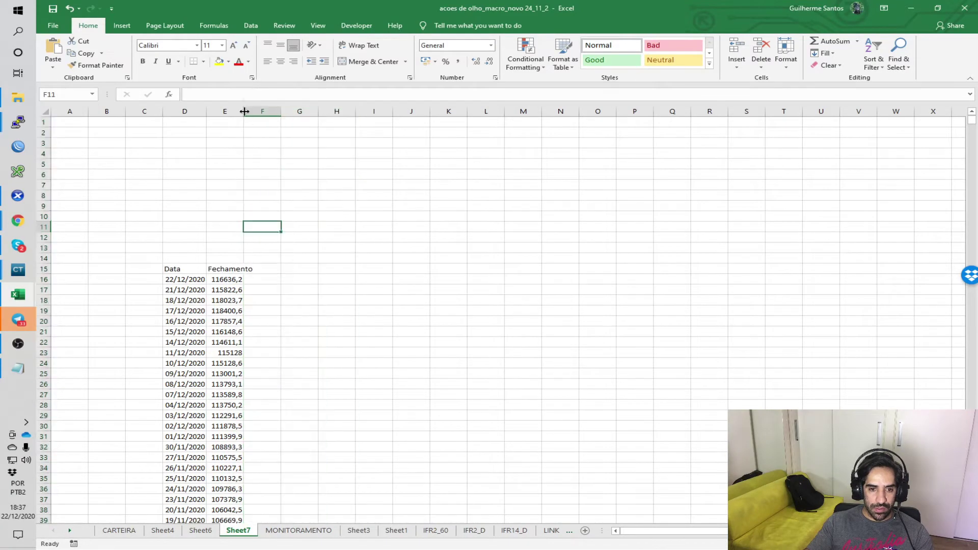
double_click(244, 111)
Move the dates and closing prices from 22/12/2020 back to 20/12/2019 to a new block starting at G10
scroll(216, 253, down, 1)
click(201, 250)
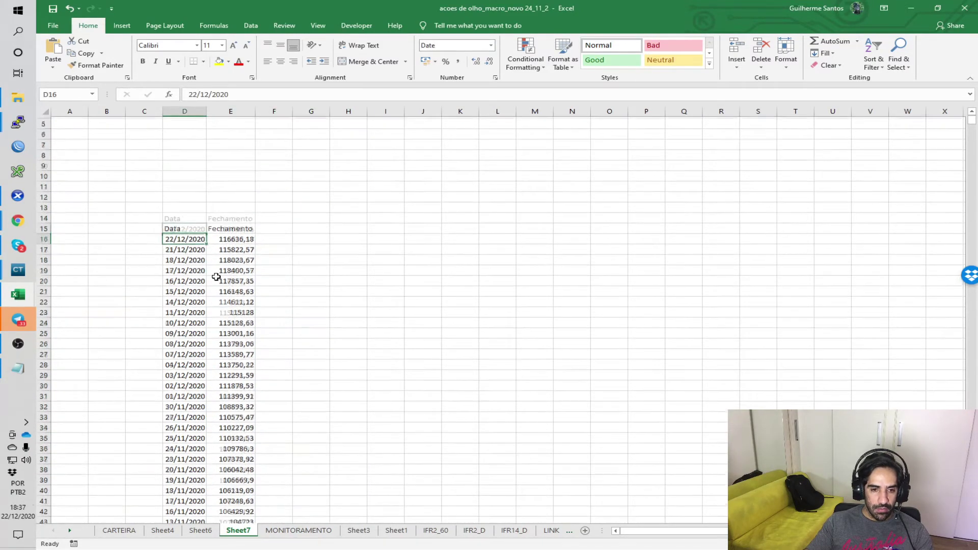
scroll(216, 277, down, 20)
scroll(208, 341, down, 20)
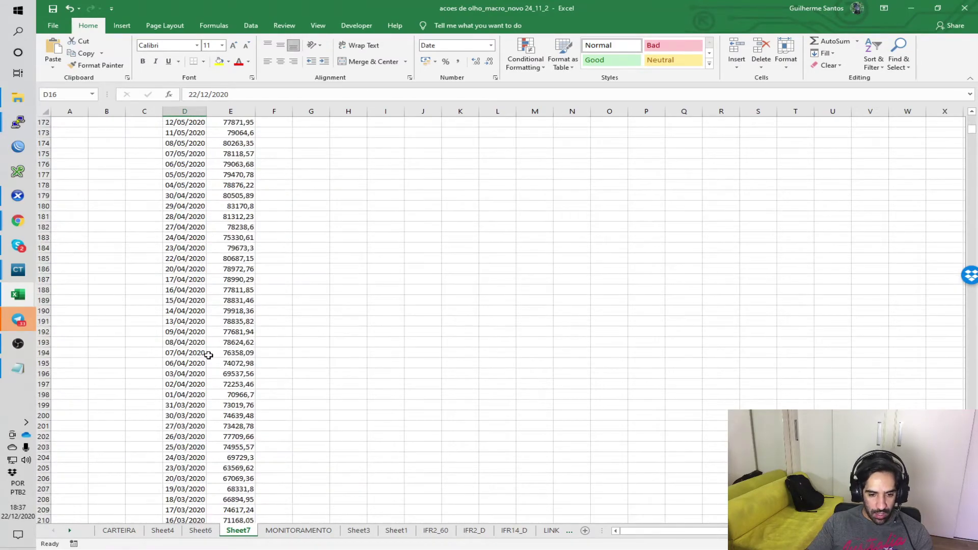
scroll(209, 355, down, 10)
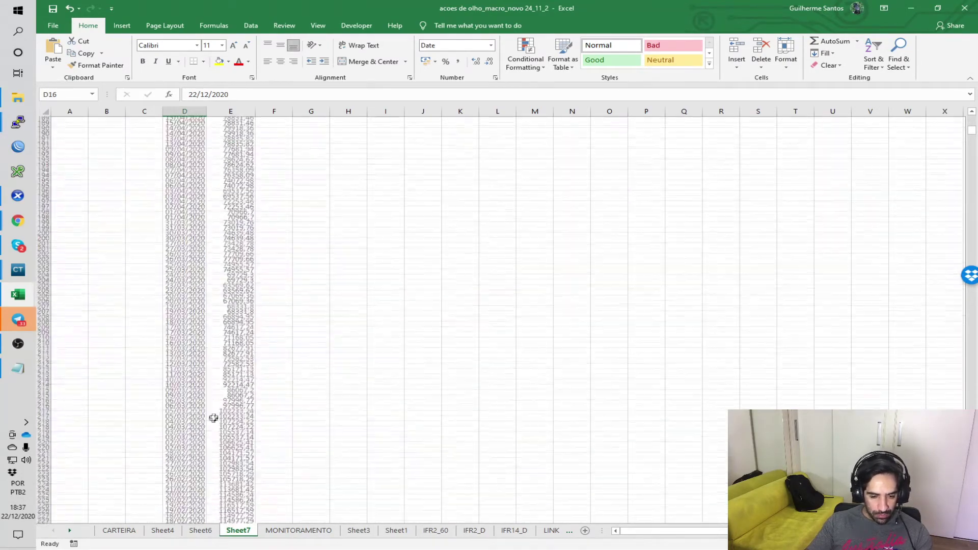
scroll(213, 421, down, 7)
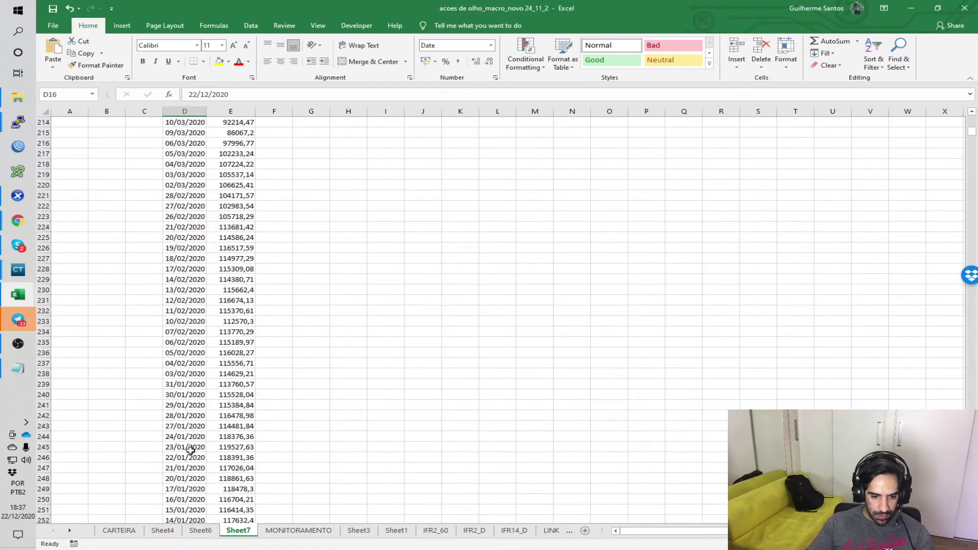
scroll(212, 455, down, 3)
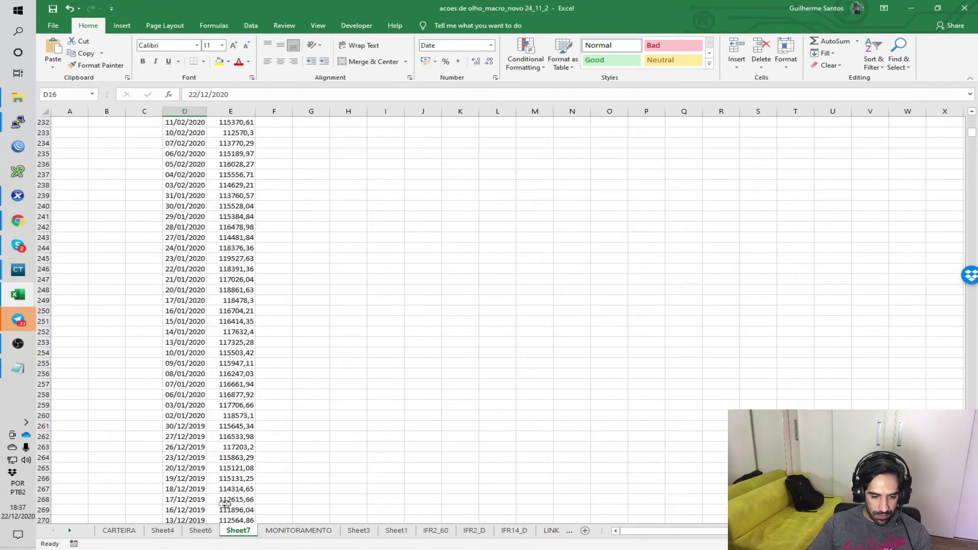
scroll(219, 510, down, 1)
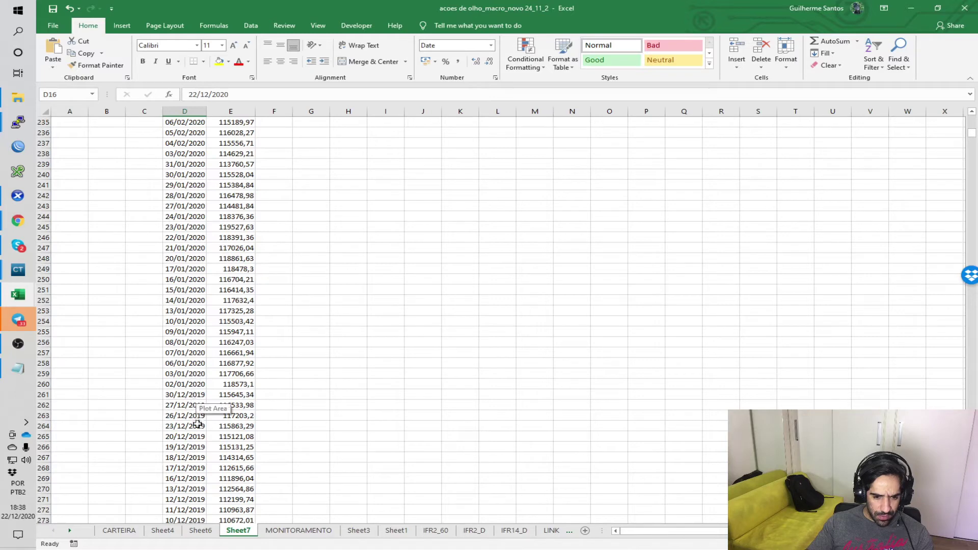
shift+click(244, 436)
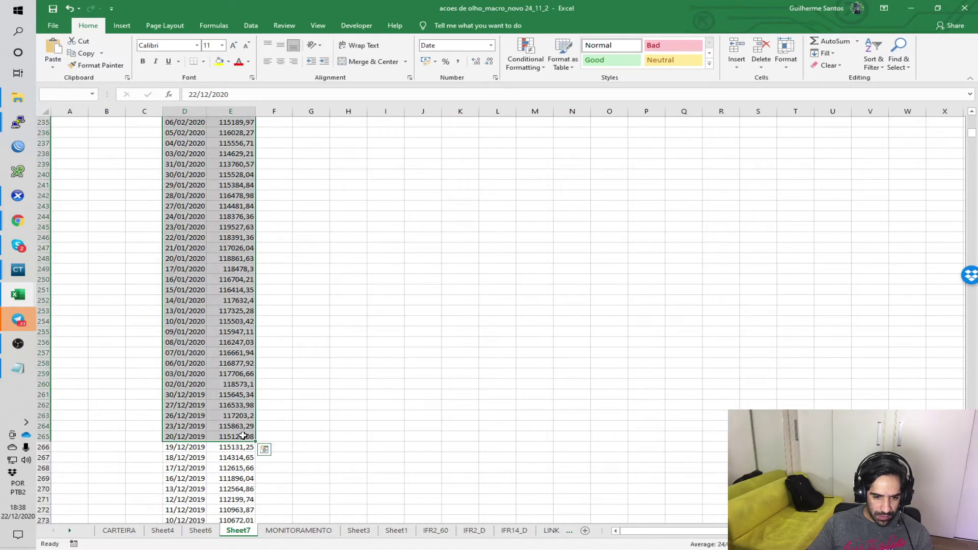
key(ctrl+c)
key(ctrl+BackSpace)
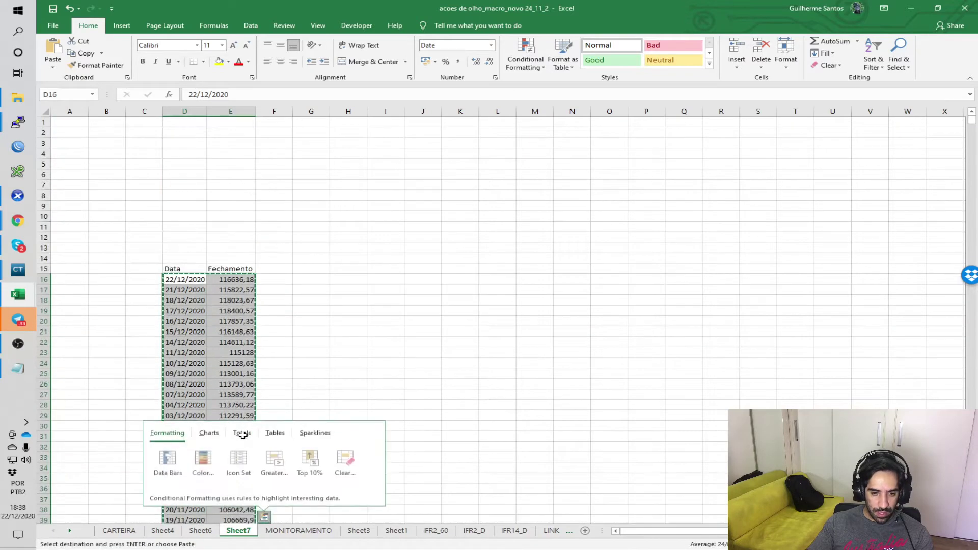
click(297, 278)
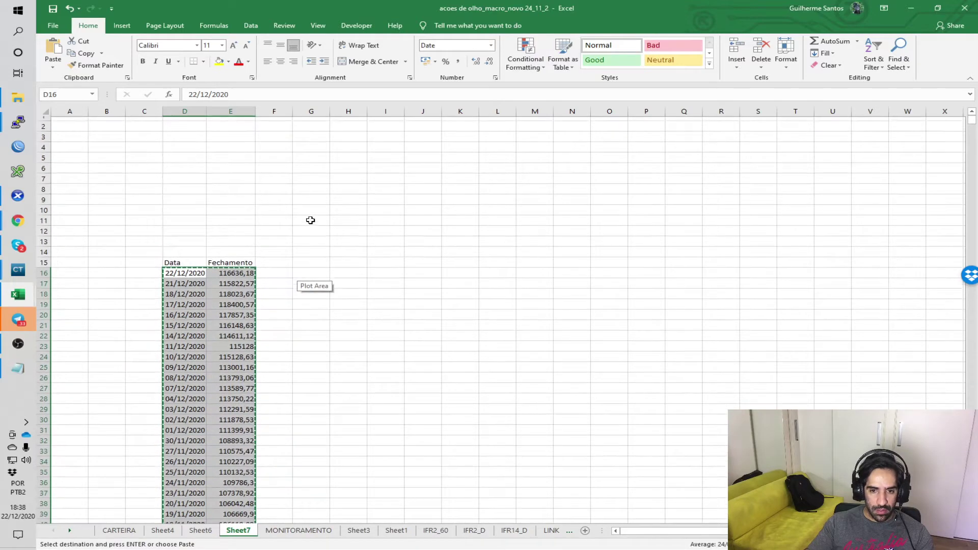
click(310, 217)
key(ctrl+v)
click(247, 216)
drag(173, 111, 224, 114)
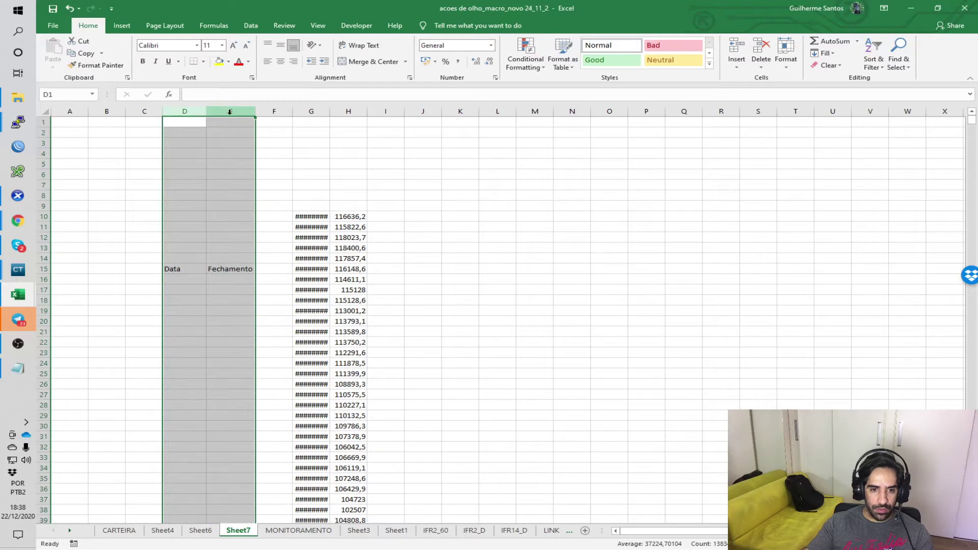
right_click(230, 111)
click(249, 189)
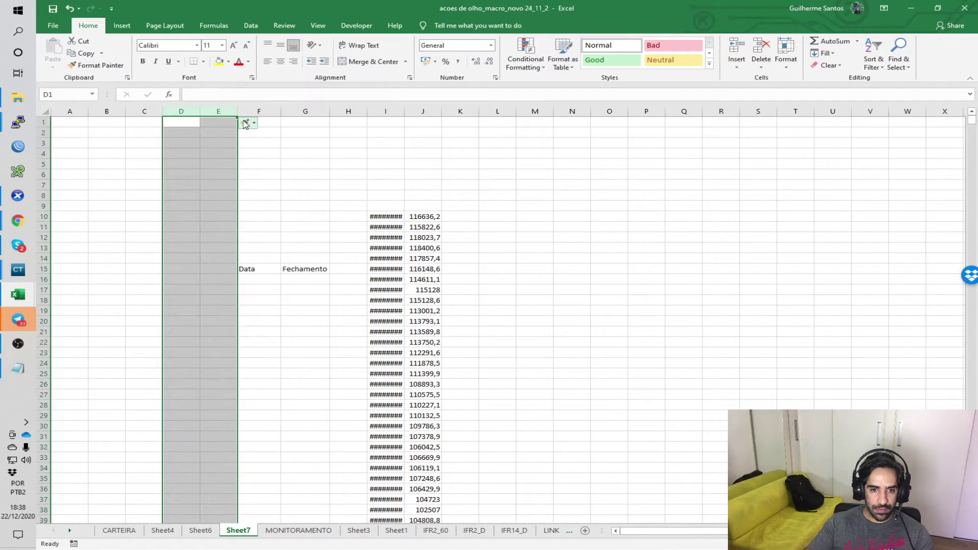
Delete columns D to G with the leftover Data and Fechamento entries, and autofit the date column of the moved block
drag(176, 111, 310, 111)
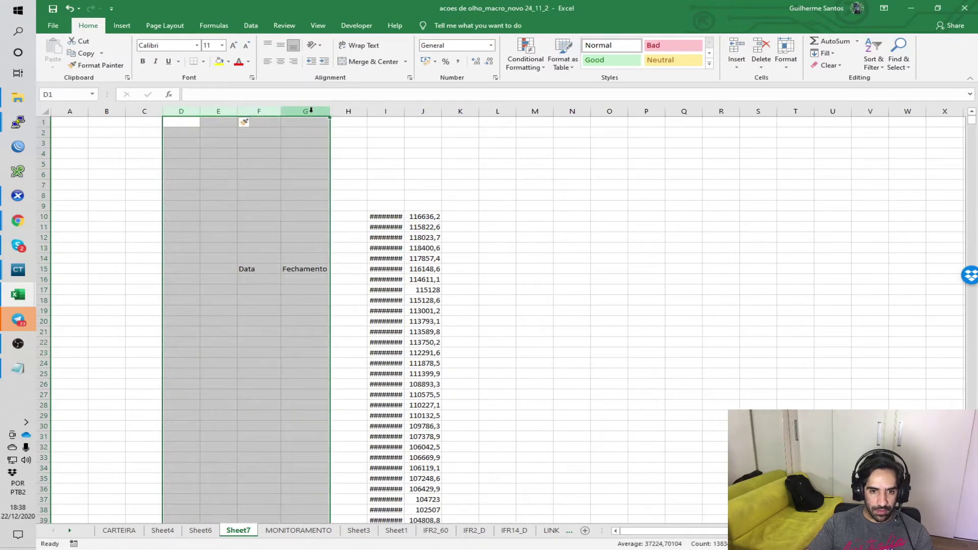
right_click(311, 111)
click(338, 201)
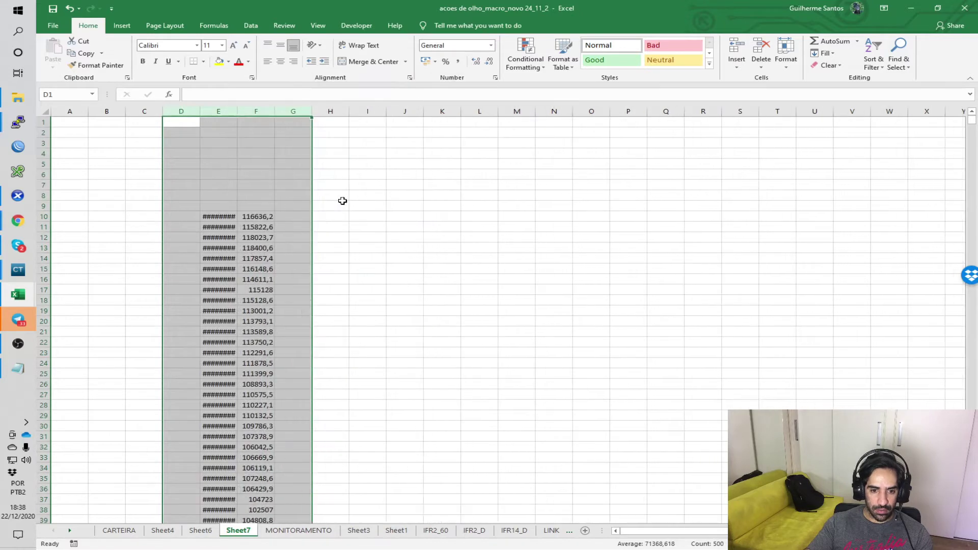
click(342, 202)
click(286, 218)
click(263, 218)
click(305, 218)
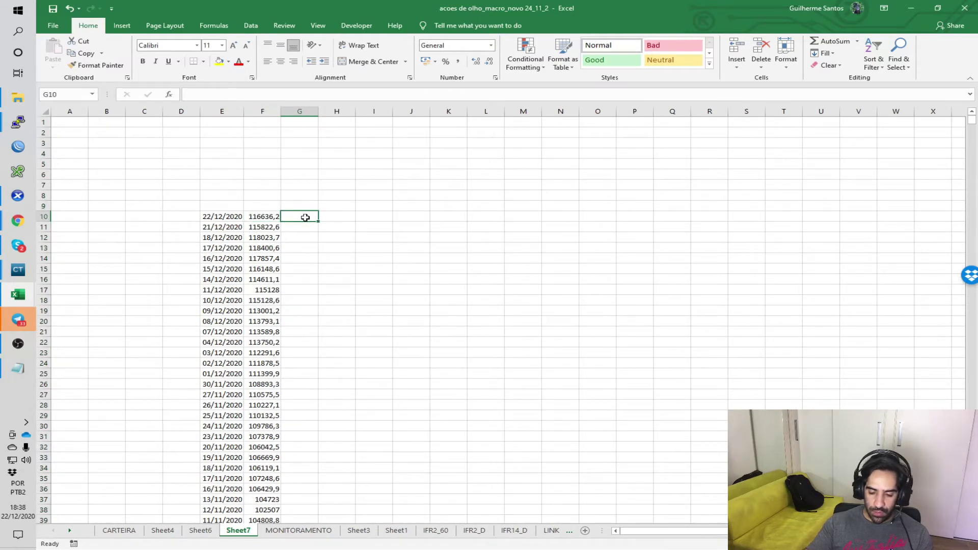
Enter the formula =F11/F10 in G10 beside the latest Ibovespa closing price
text(=)
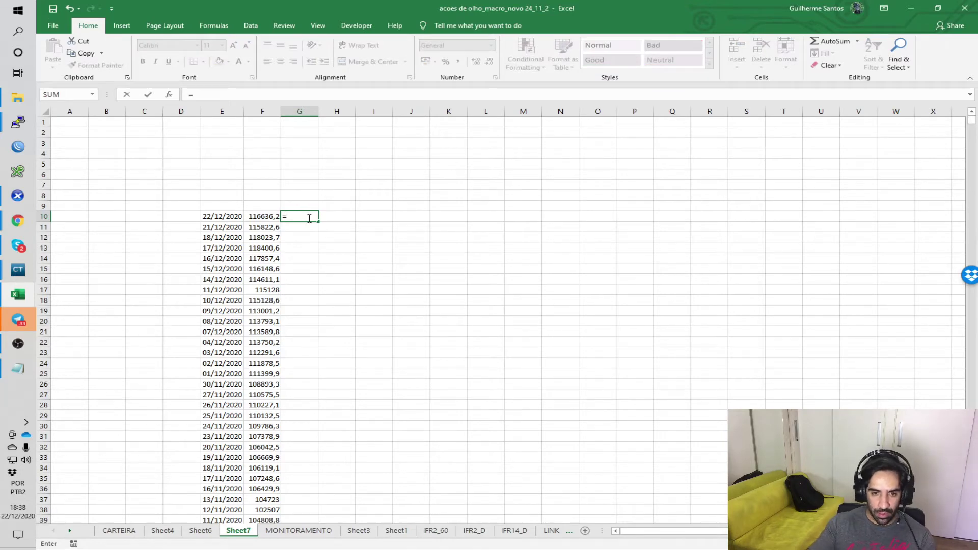
click(267, 229)
text(/)
click(271, 216)
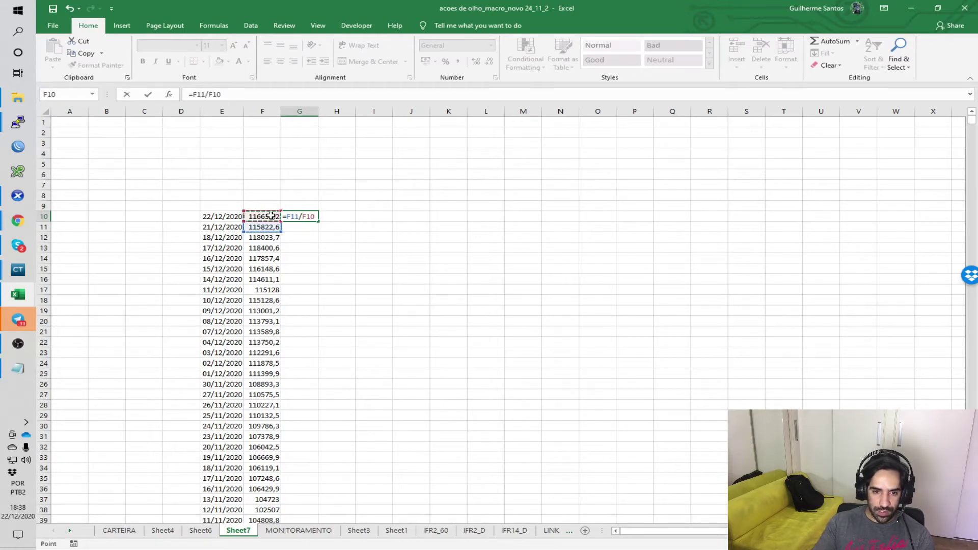
key(Return)
Change the G10 formula to =1 - F11/F10 and format it as a percentage with two decimals
click(301, 217)
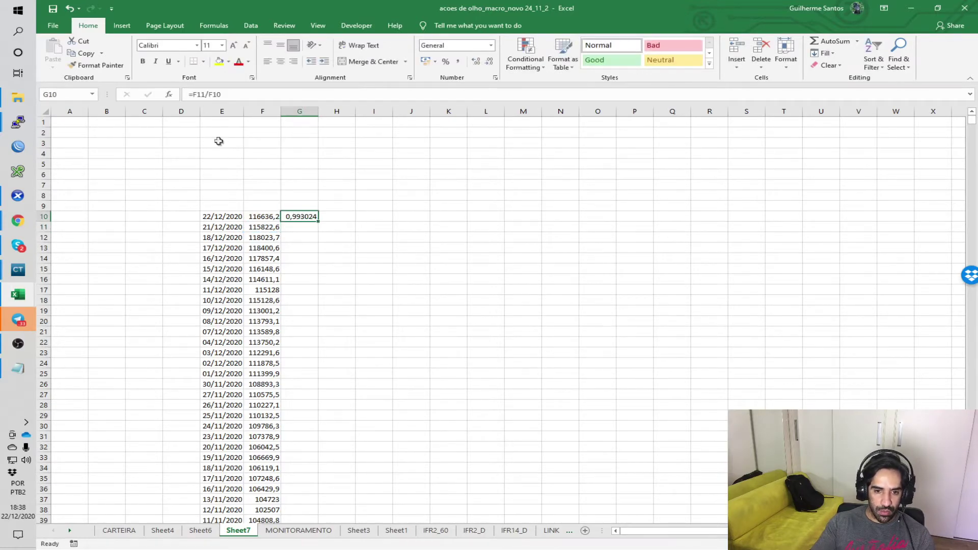
click(195, 95)
text(1-)
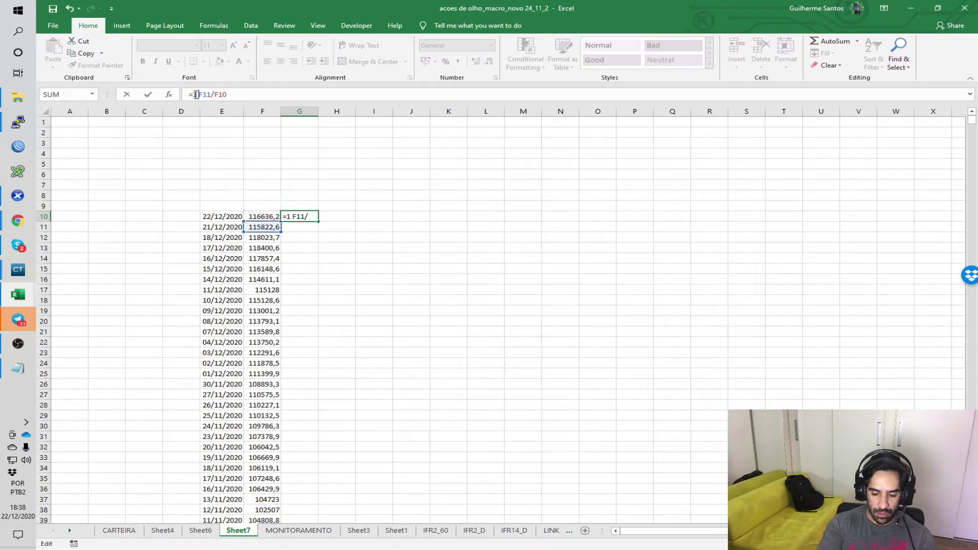
key(Return)
click(312, 216)
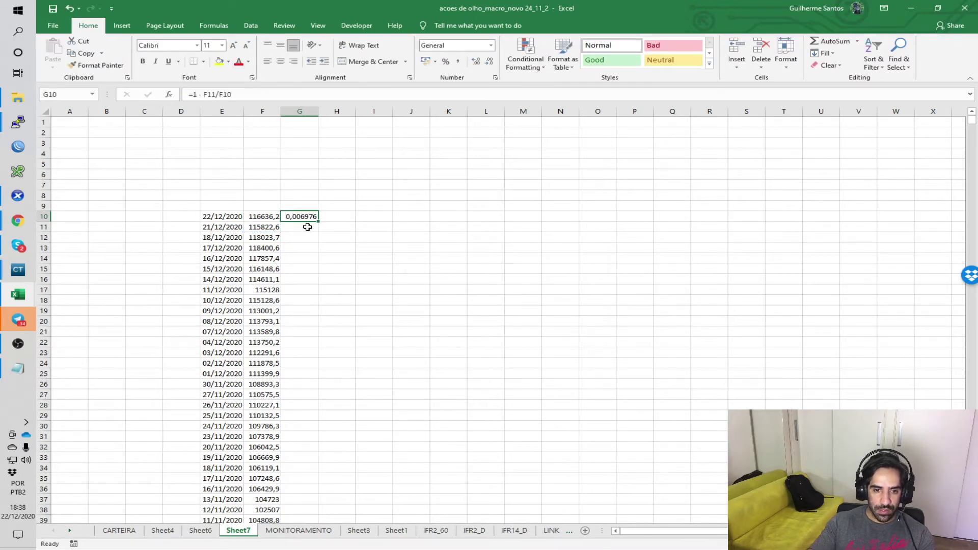
click(447, 62)
click(476, 61)
click(476, 62)
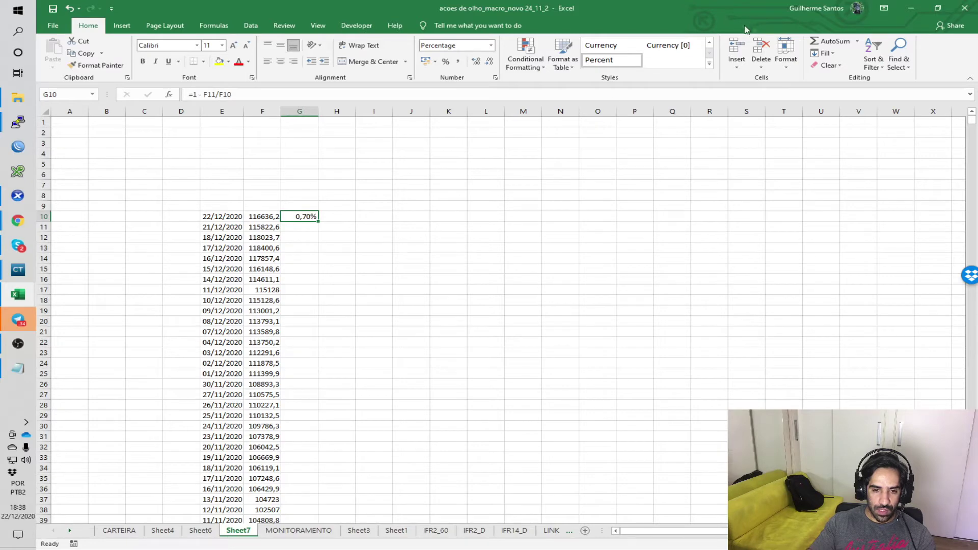
Switch to Clear Trader and check the Ibovespa's latest daily variation against the return in G10
click(911, 9)
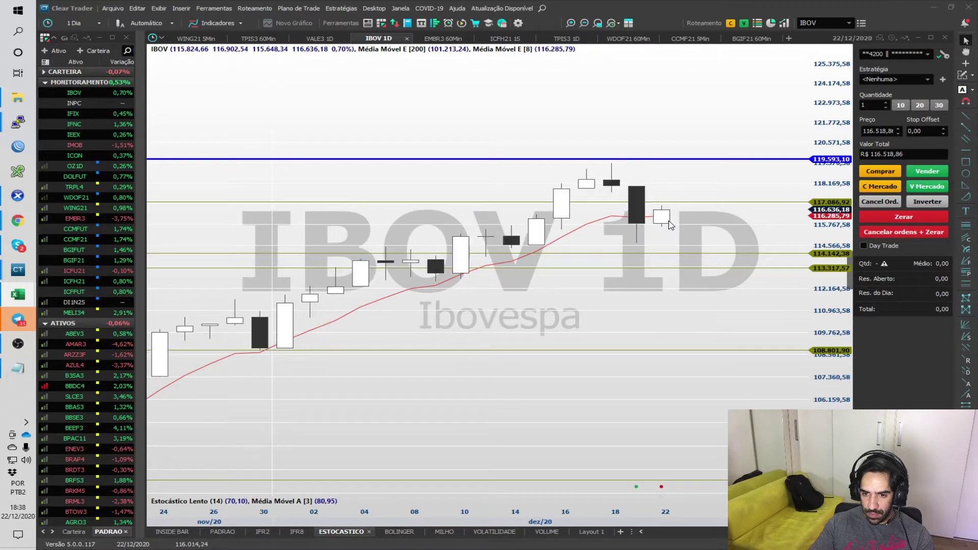
mouse_move(670, 225)
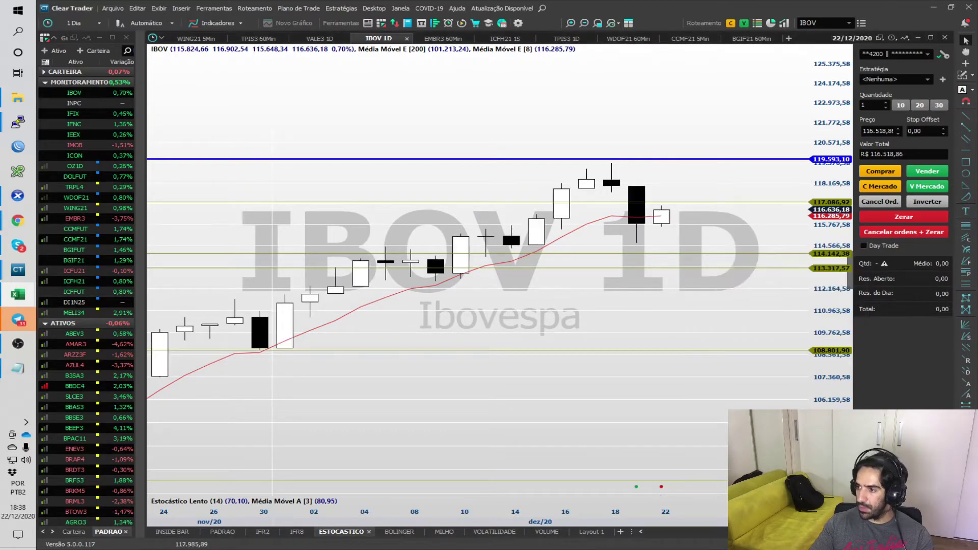
drag(977, 128, 437, 0)
Fill the daily return formula from G10 down to row 259 and set G259 to 0
drag(318, 222, 305, 444)
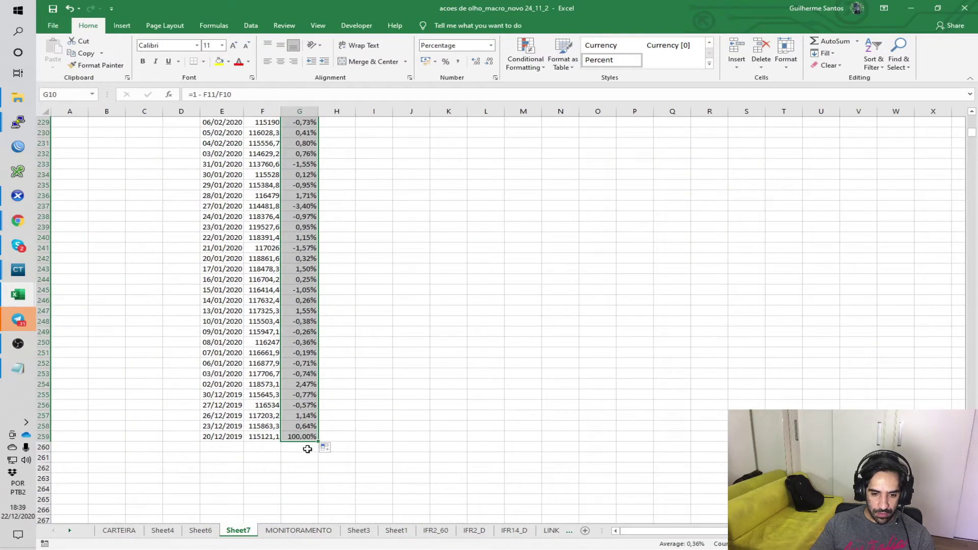
click(304, 436)
text(0)
key(Return)
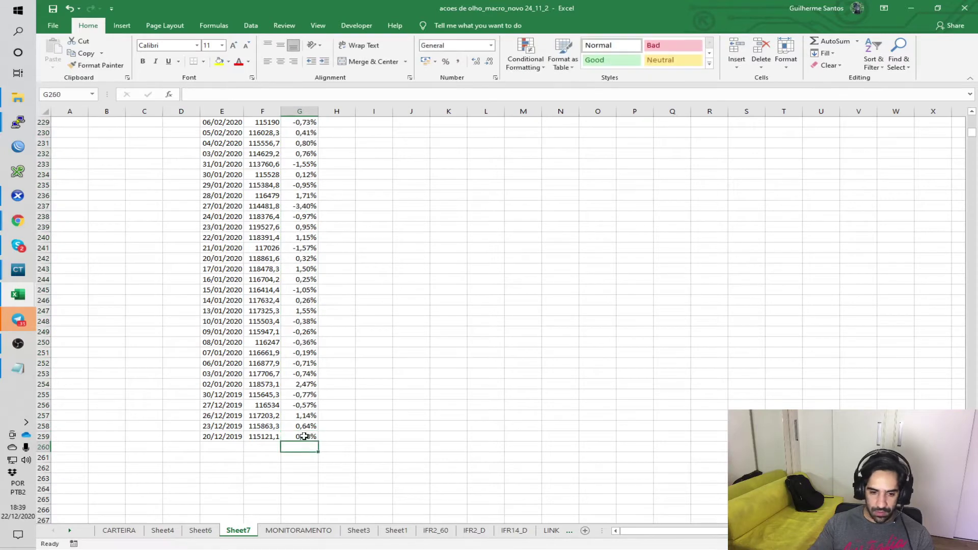
click(218, 446)
click(220, 437)
click(267, 439)
click(267, 444)
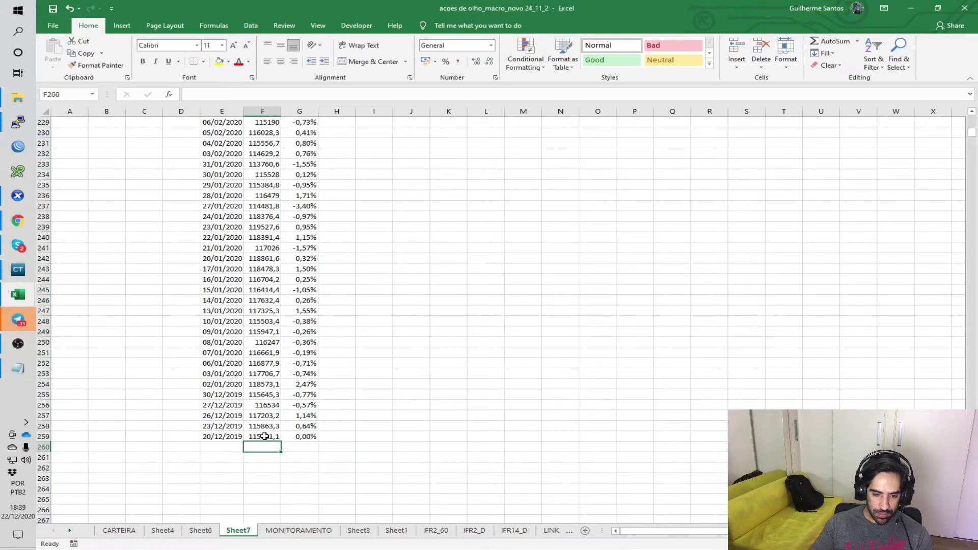
click(301, 437)
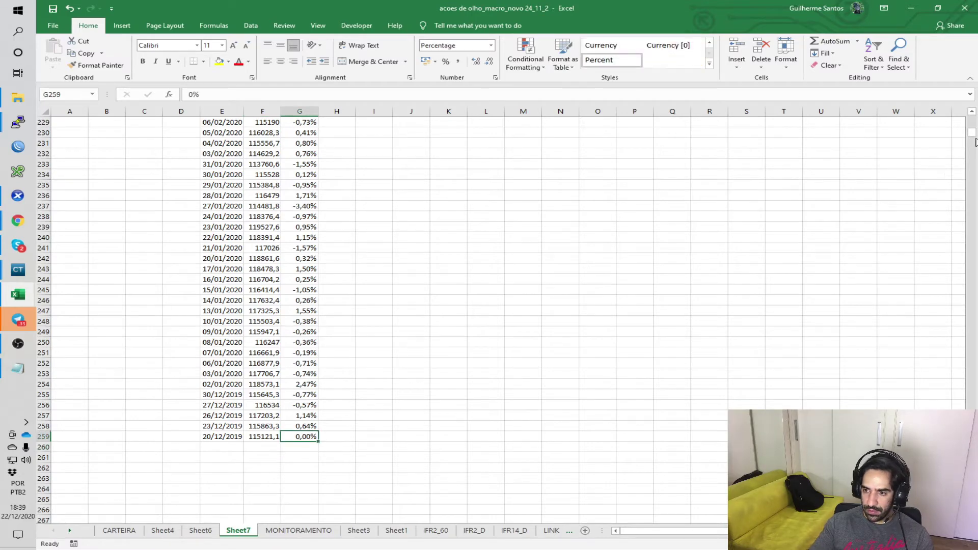
Merge and center E7:G8 above the data and title it IBOV
drag(973, 125, 973, 117)
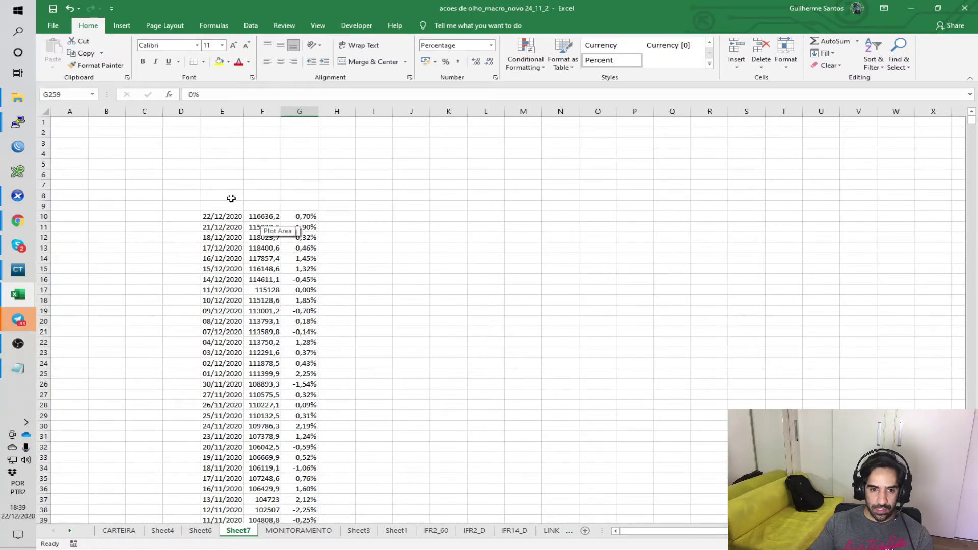
drag(228, 184, 297, 199)
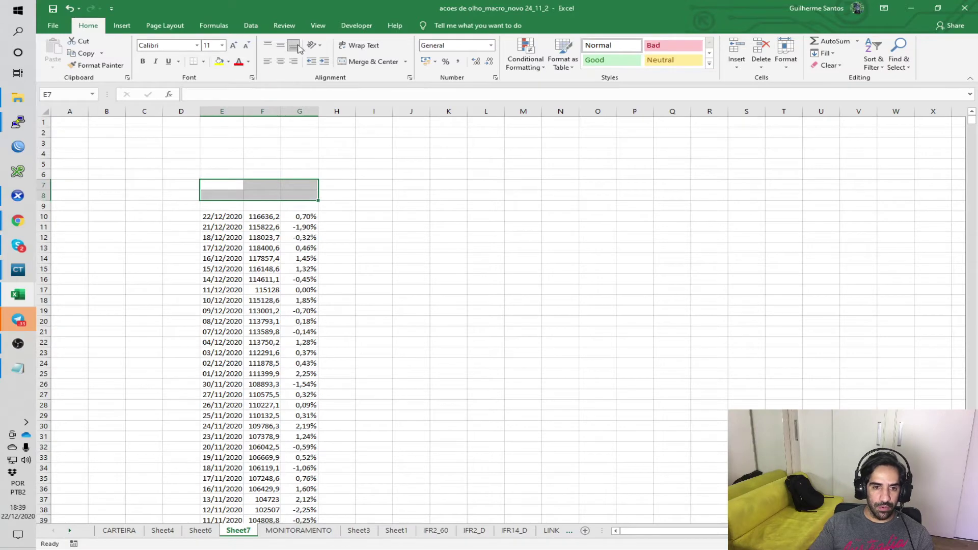
click(355, 61)
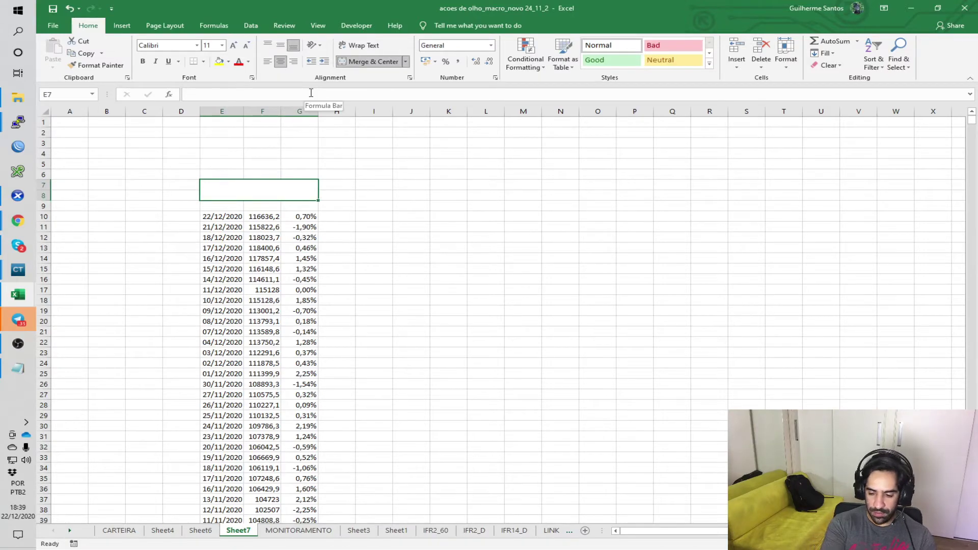
text(IBOV)
key(Return)
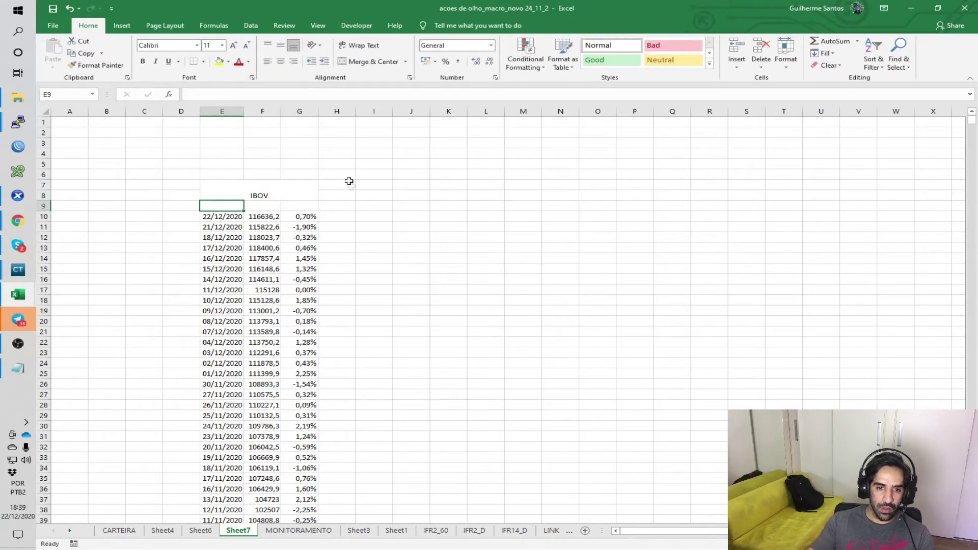
Enlarge the IBOV title's font and align it to the vertical middle of its merged cell
click(286, 187)
click(233, 45)
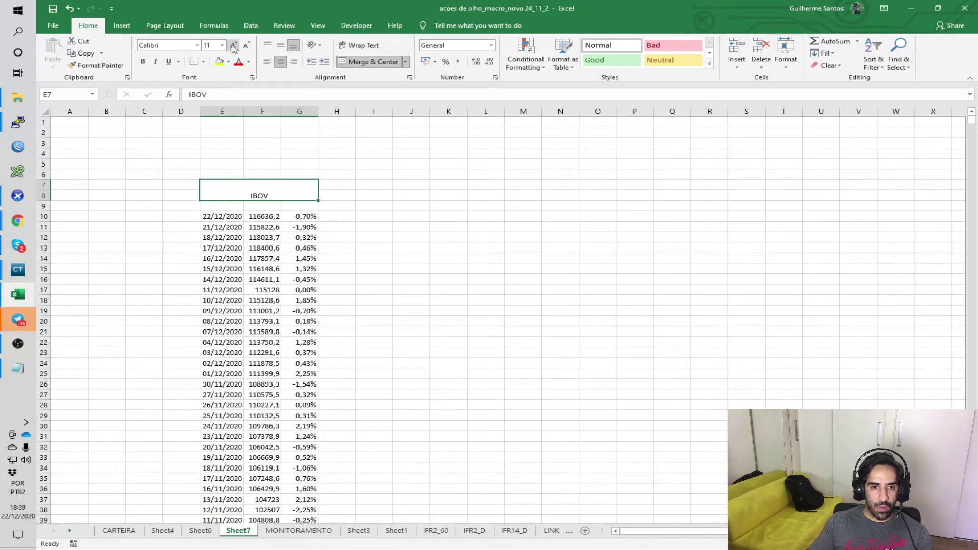
click(233, 46)
click(233, 45)
click(233, 45)
click(232, 46)
click(267, 46)
click(280, 45)
click(378, 195)
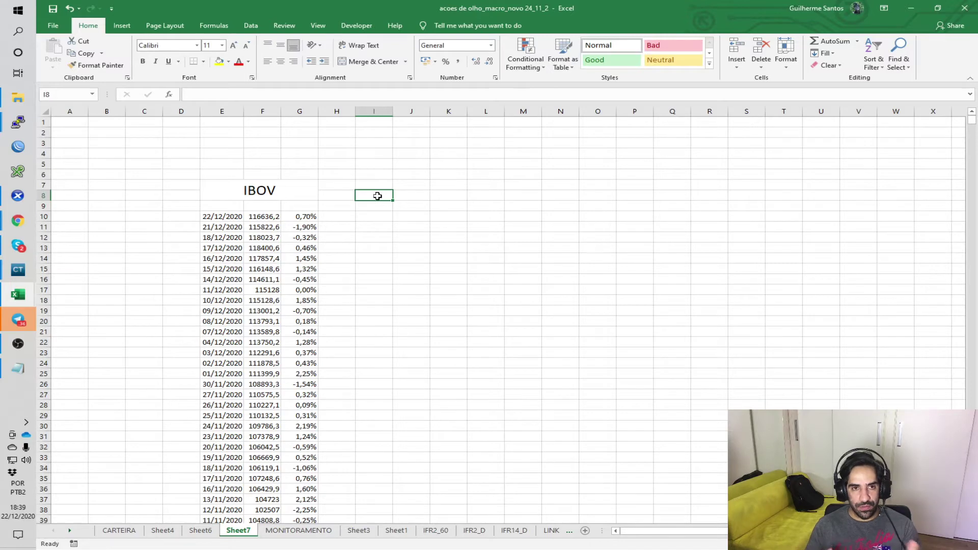
Examine the daily Ibovespa returns in column G, starting from G10
drag(300, 218, 300, 375)
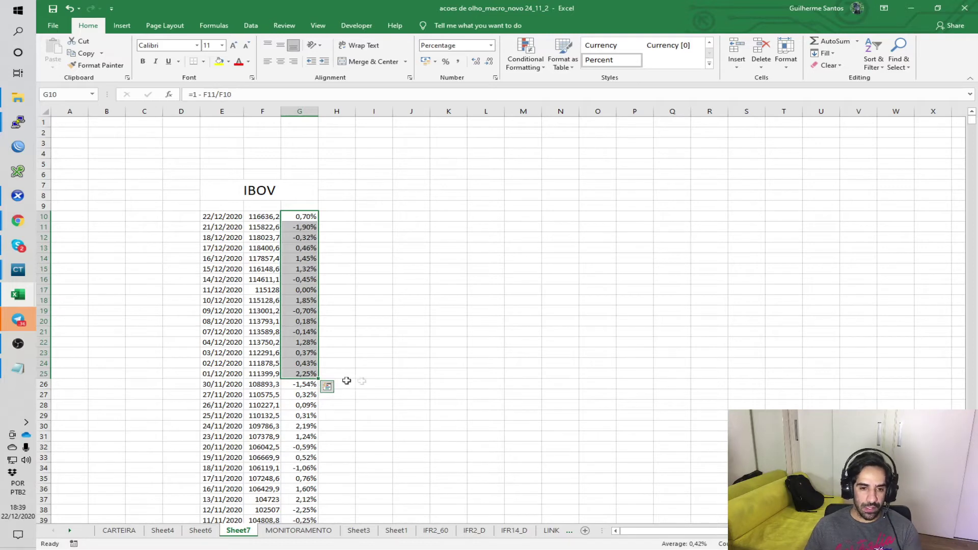
click(367, 380)
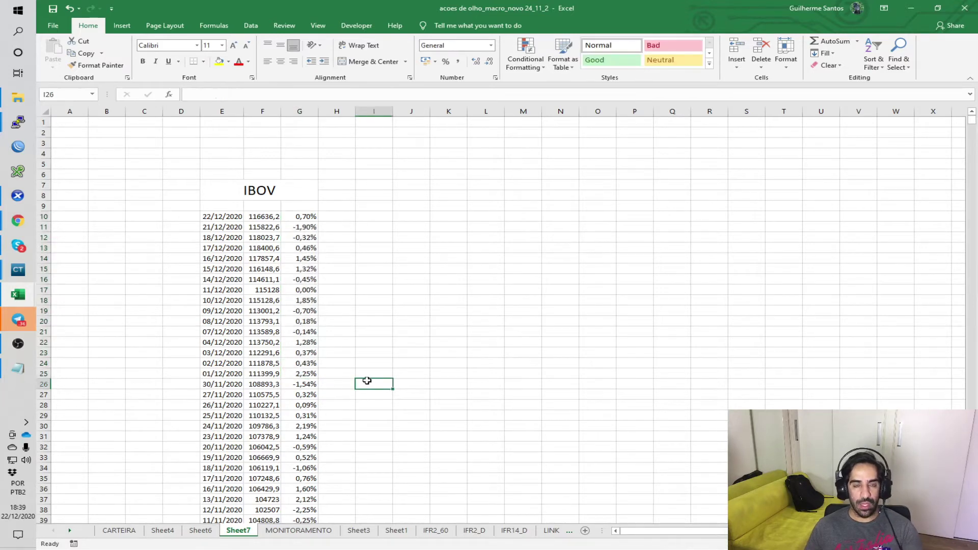
click(306, 217)
click(306, 227)
click(306, 237)
click(306, 248)
click(307, 258)
click(307, 267)
click(303, 282)
click(303, 289)
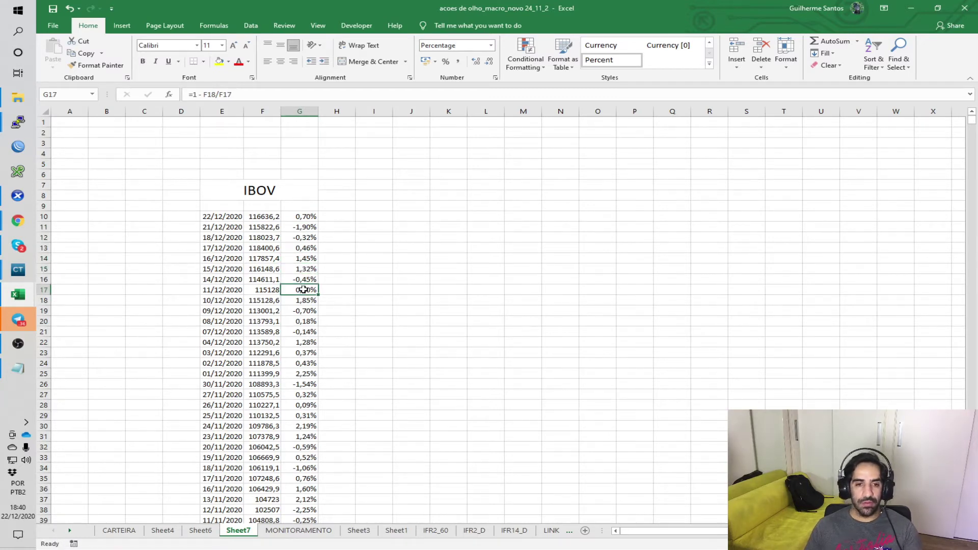
click(347, 247)
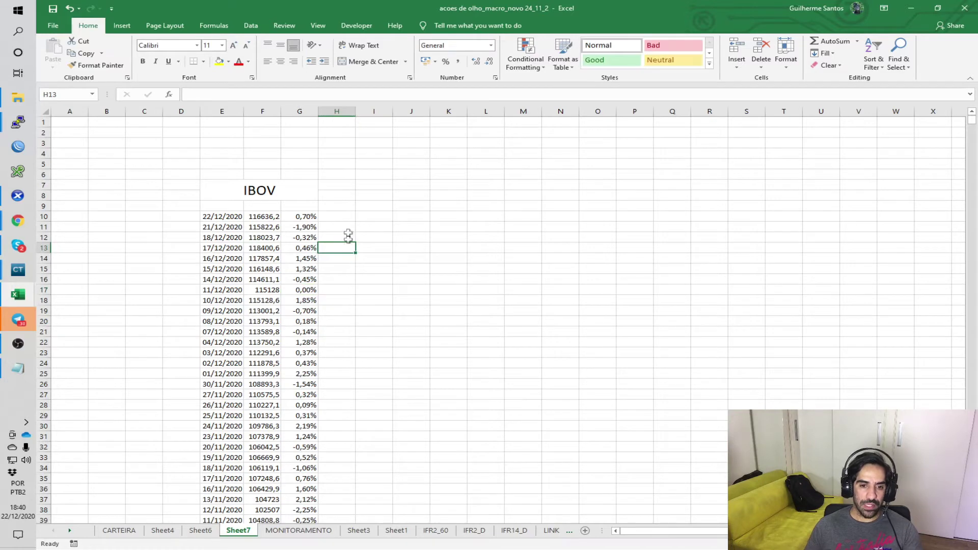
click(358, 192)
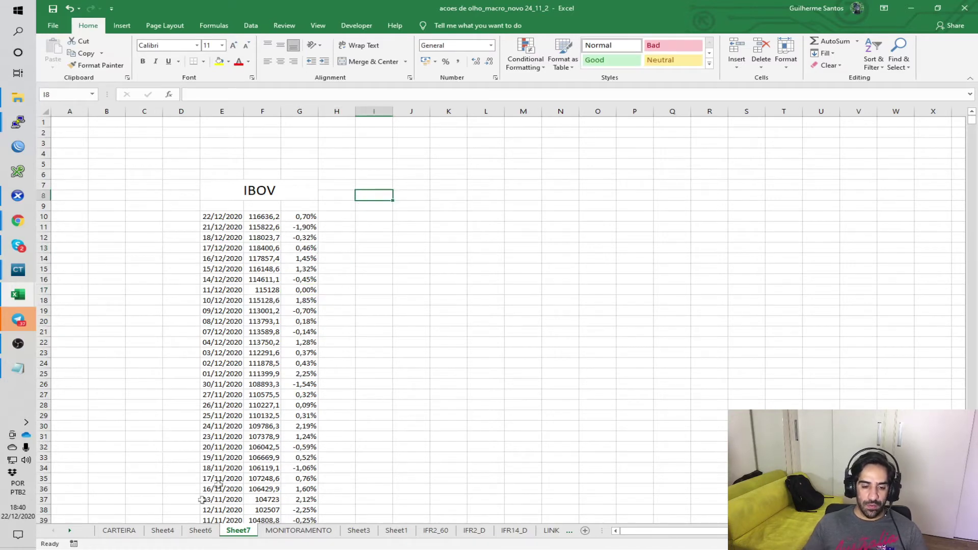
Switch to Clear Trader, open the CYRE3 daily chart and copy its data for Excel
click(76, 40)
mouse_move(541, 247)
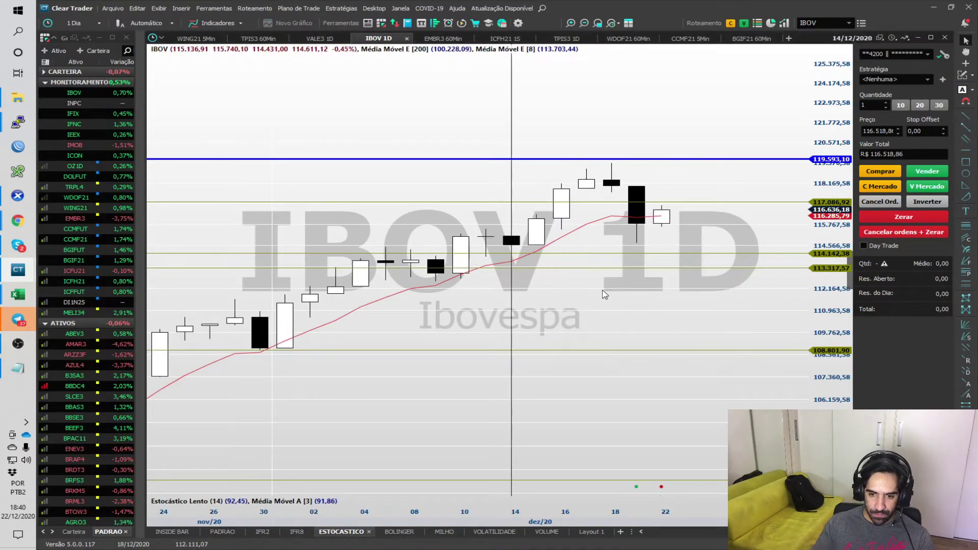
scroll(87, 359, down, 7)
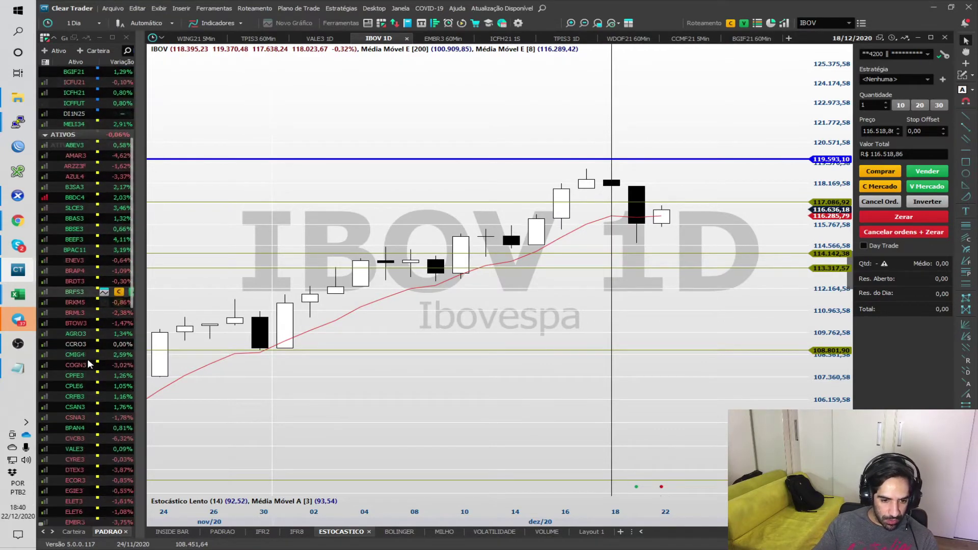
scroll(82, 383, down, 1)
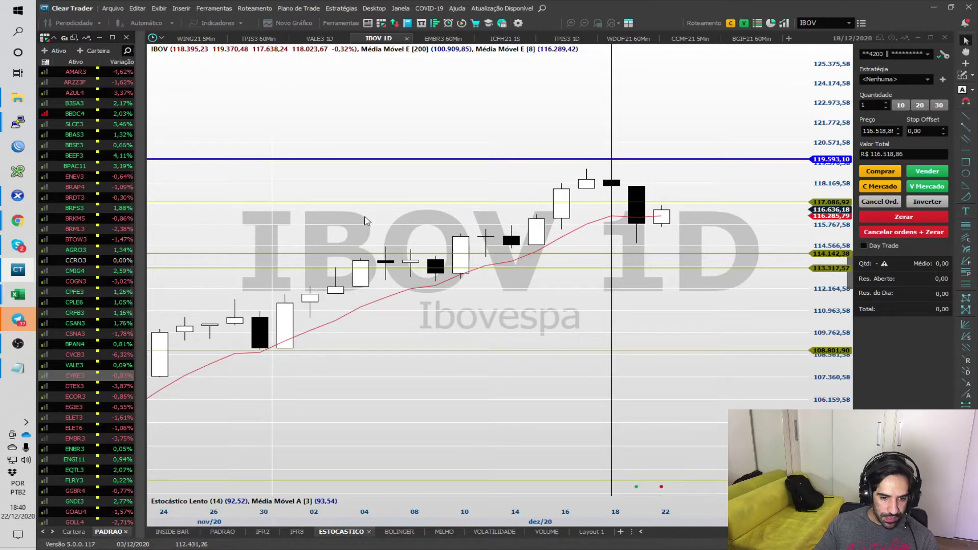
click(78, 377)
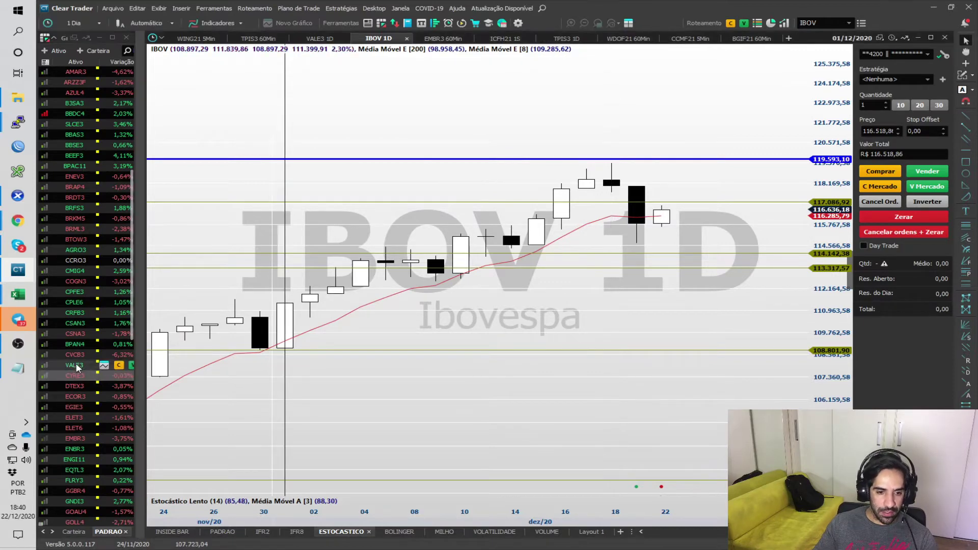
right_click(430, 142)
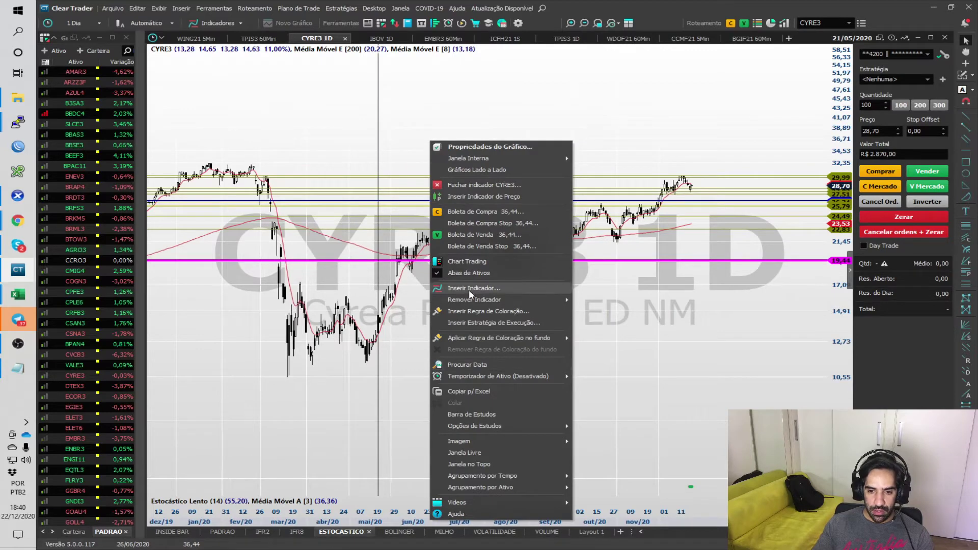
click(476, 391)
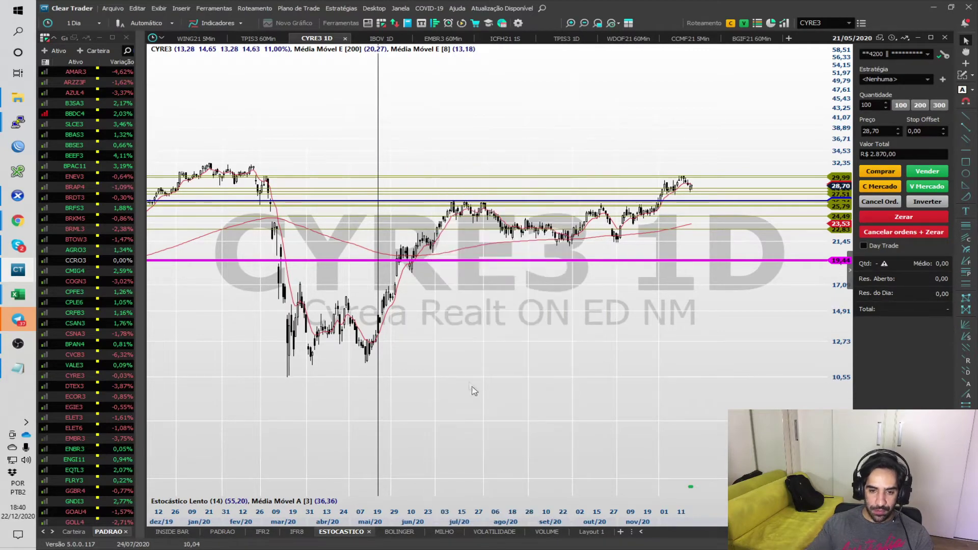
Switch back to the acoes de olho_macro_novo workbook in Excel, paste the CYRE3 data at J8 and autofit the date column
mouse_move(25, 301)
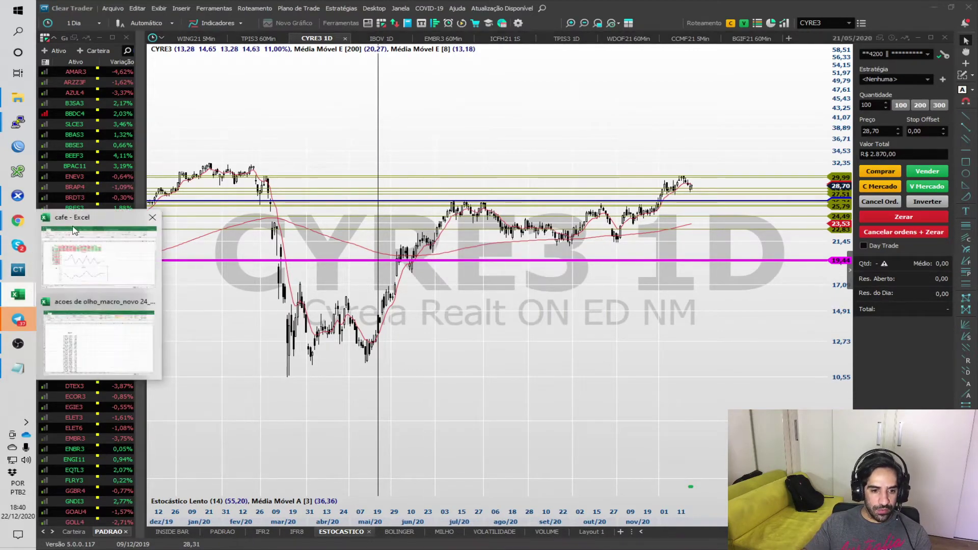
click(92, 326)
click(417, 196)
key(ctrl+v)
double_click(430, 111)
click(455, 133)
Delete columns K to M containing the CYRE3 Abertura, Máxima and Mínima values
drag(455, 111, 521, 110)
right_click(521, 110)
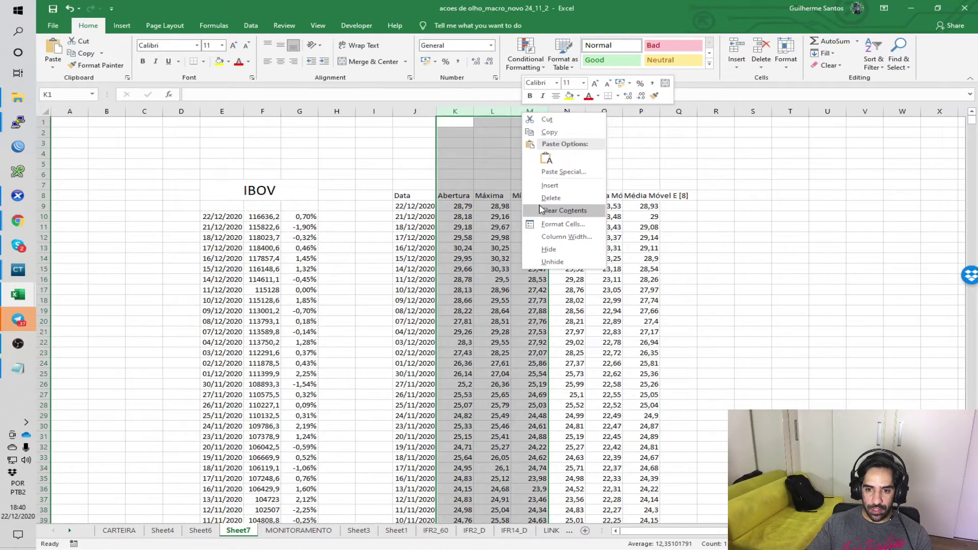
click(541, 198)
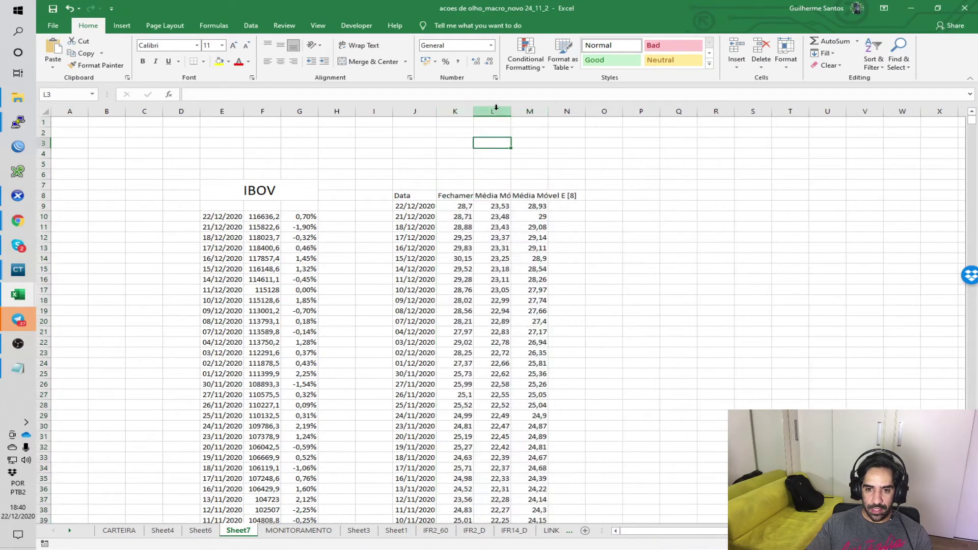
Delete columns L to P, including the CYRE3 moving averages, and autofit the Fechamento column
drag(492, 111, 624, 115)
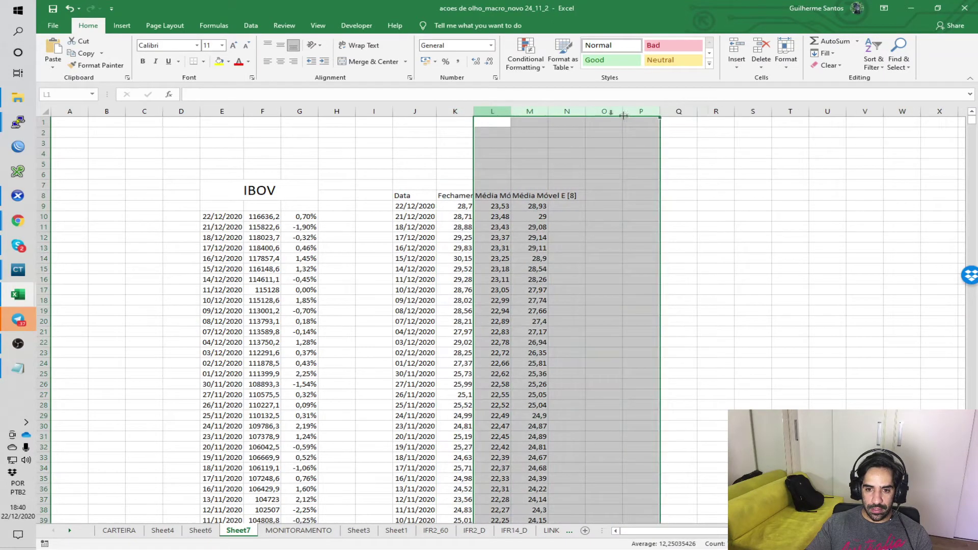
right_click(496, 112)
click(545, 197)
click(530, 186)
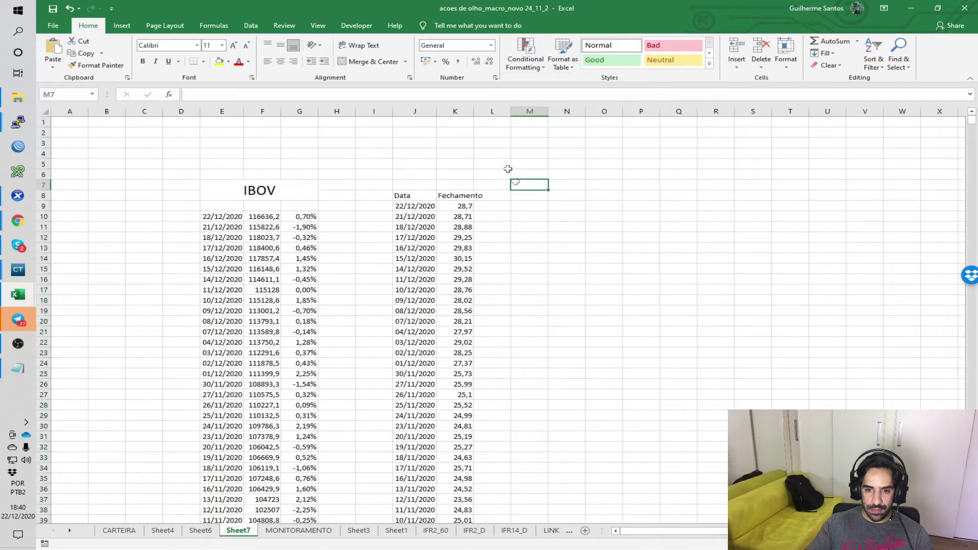
double_click(474, 111)
click(503, 205)
click(426, 204)
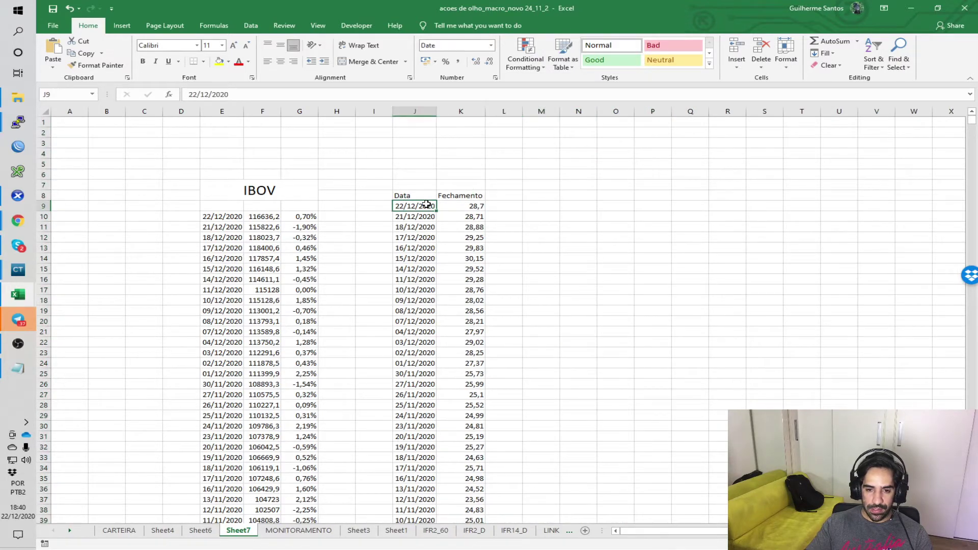
drag(409, 119, 454, 153)
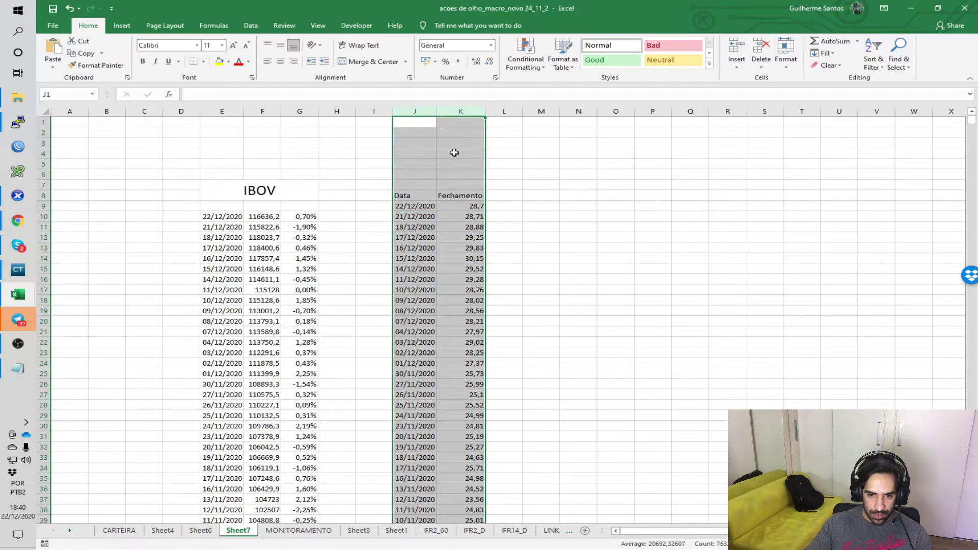
click(454, 122)
click(414, 197)
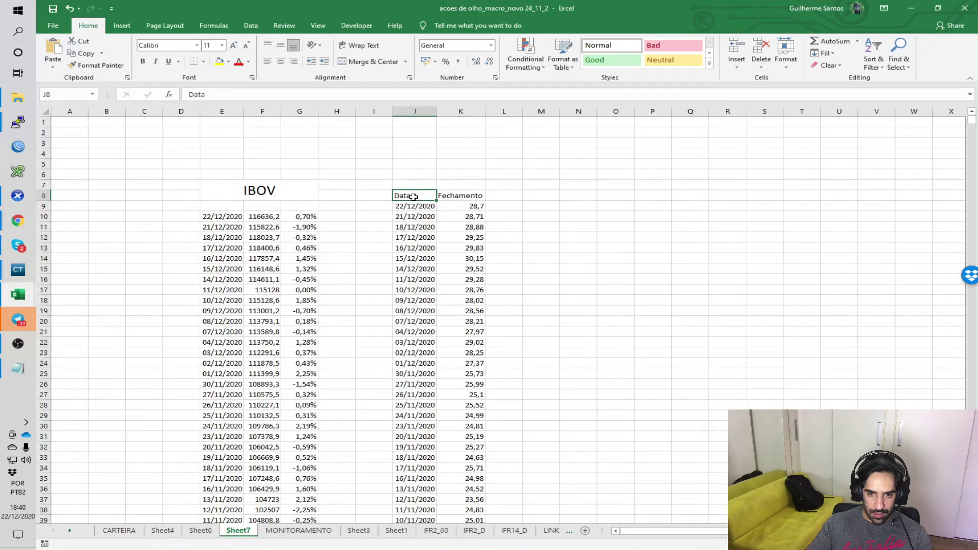
key(ctrl+shift+Down)
key(ctrl+shift+Down)
drag(420, 122, 475, 206)
click(469, 187)
click(421, 197)
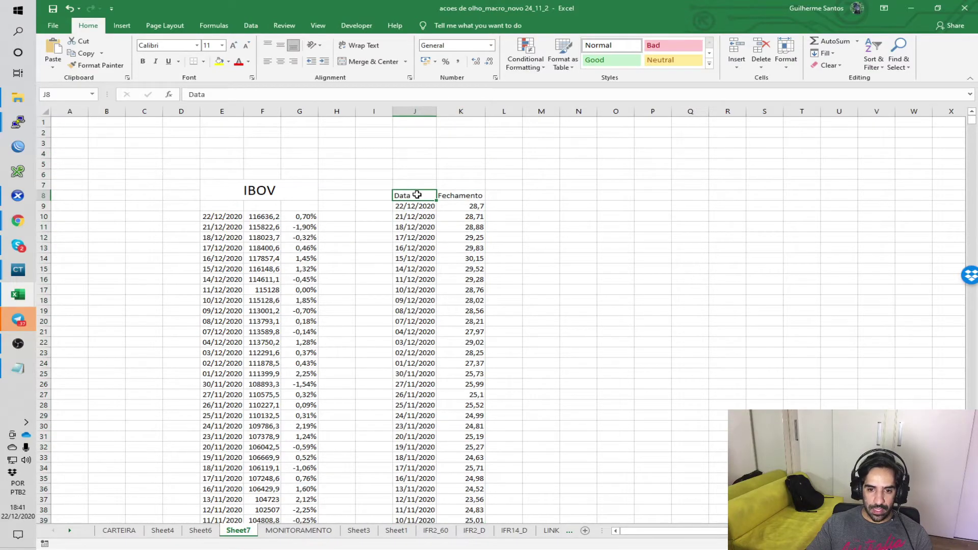
Remove the CYRE3 rows older than 20/12/2019 and shift the remaining block down one row so its dates align with IBOV
click(412, 205)
scroll(443, 254, down, 20)
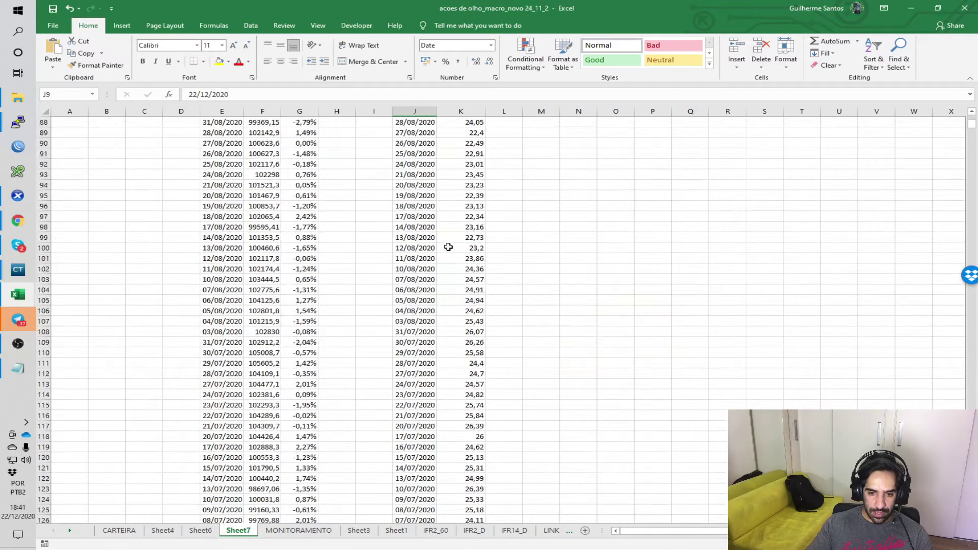
scroll(443, 254, down, 20)
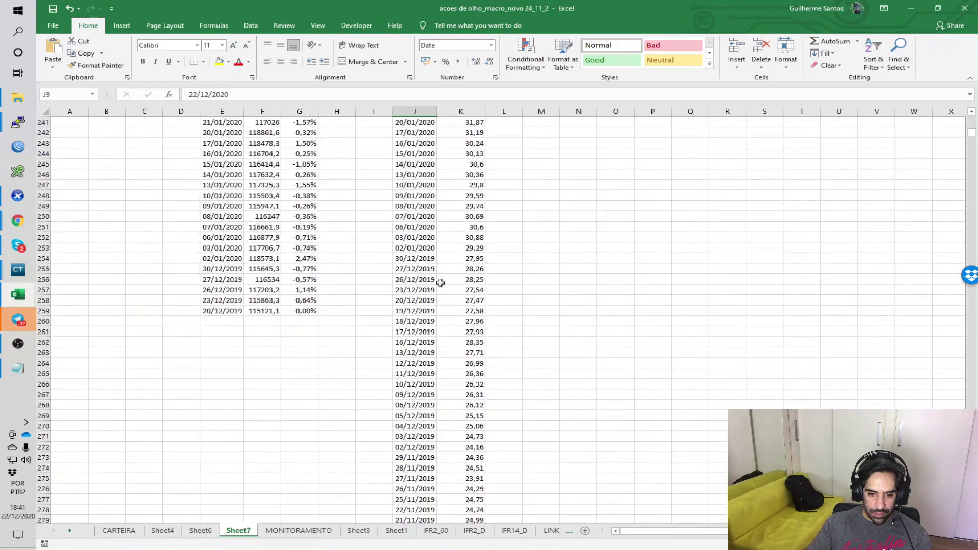
scroll(440, 285, up, 3)
drag(416, 308, 480, 372)
drag(417, 301, 441, 168)
click(373, 185)
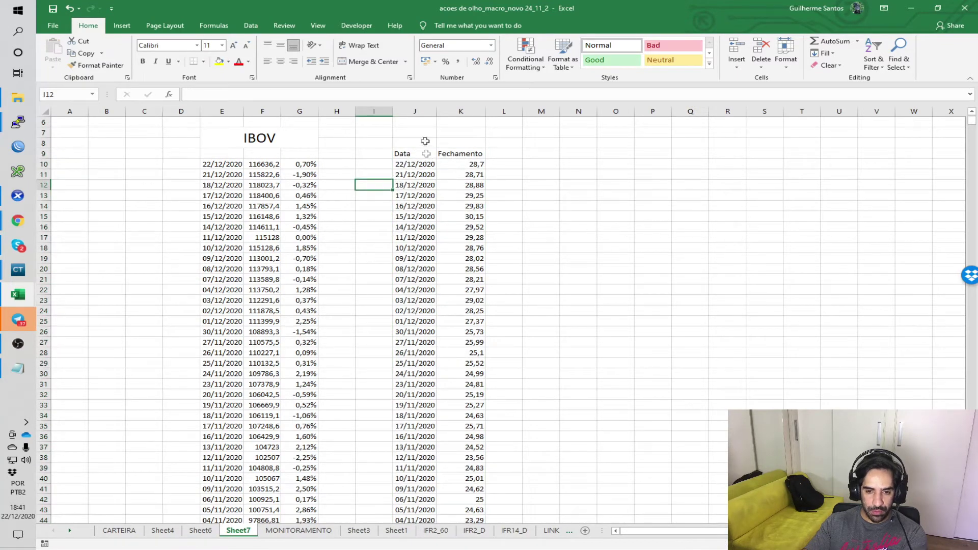
drag(416, 155, 449, 176)
click(415, 122)
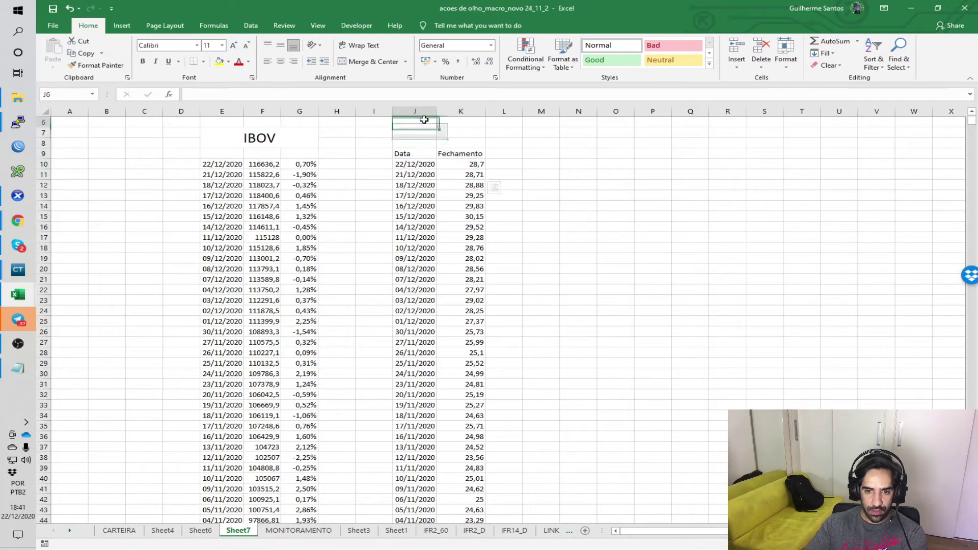
Copy the daily return formula from G10 of the IBOV block into L10 for CYRE3
click(464, 162)
click(491, 164)
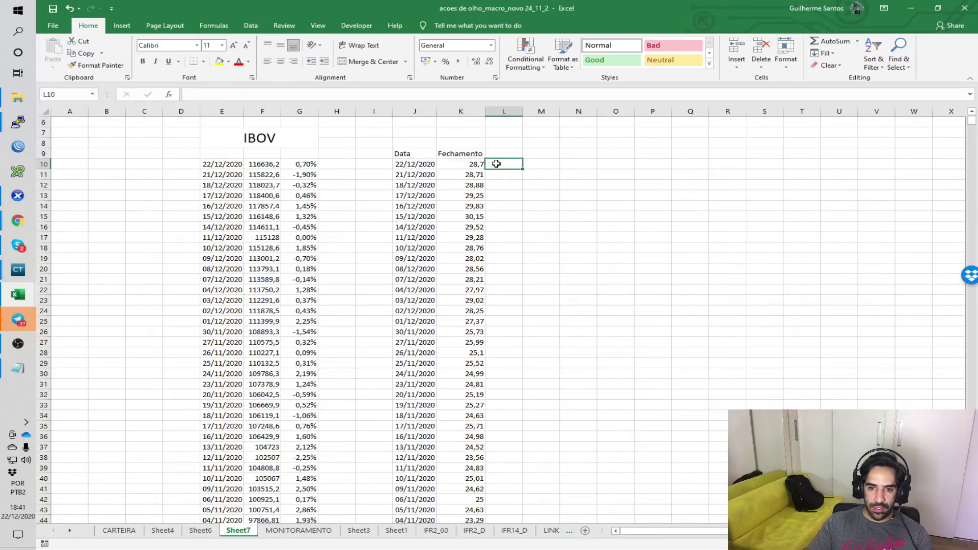
click(297, 162)
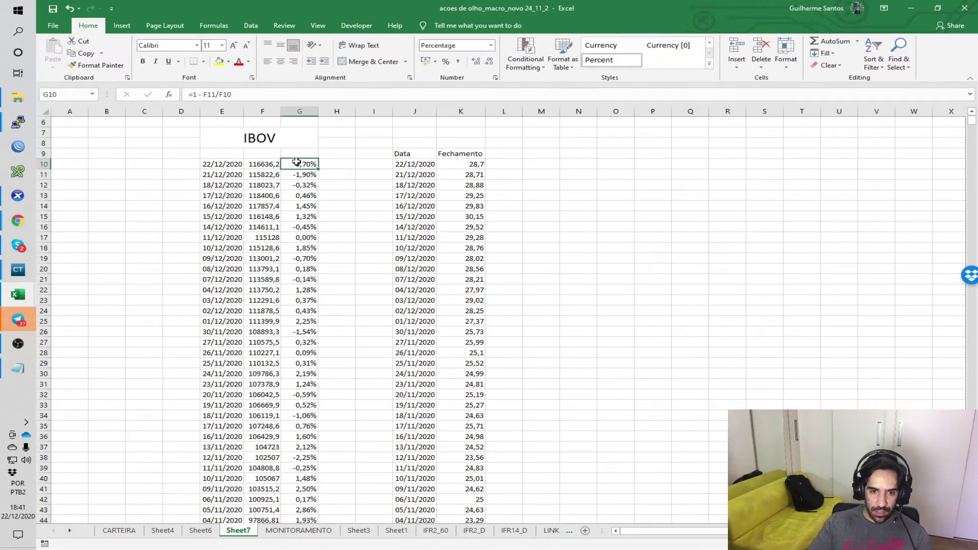
key(ctrl+c)
click(517, 161)
key(ctrl+v)
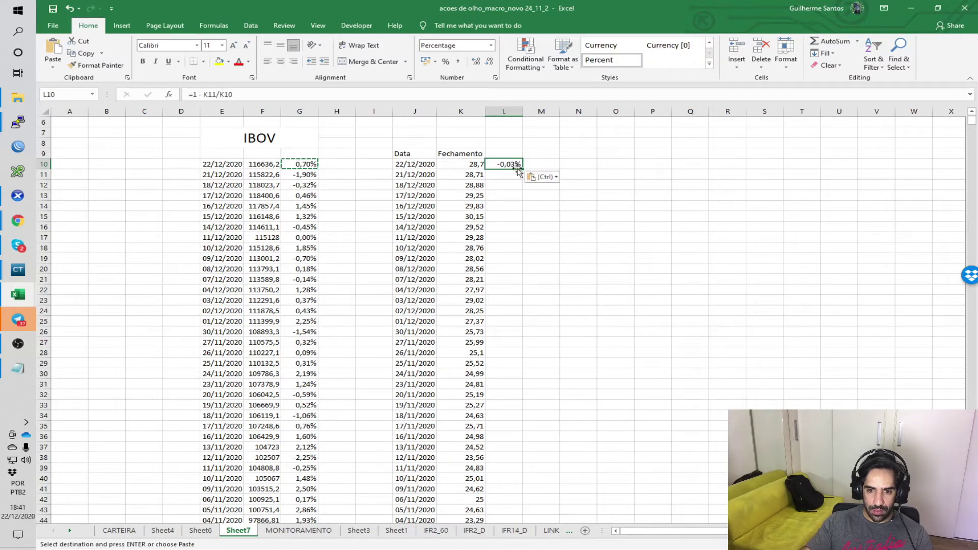
Fill the CYRE3 return formula down from L10 to L259 and set the last cell, L259, to 0%
double_click(516, 165)
key(Escape)
drag(520, 168, 517, 500)
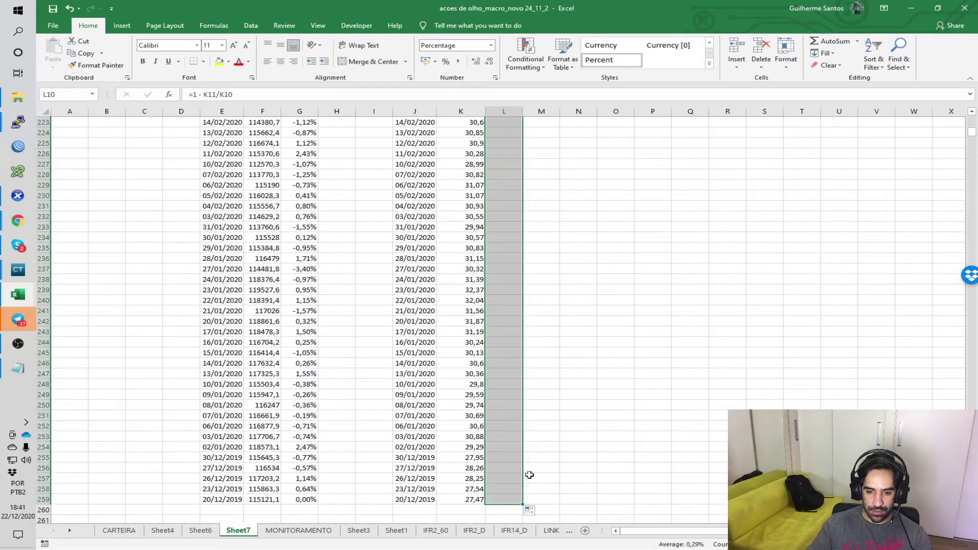
click(507, 499)
text(0)
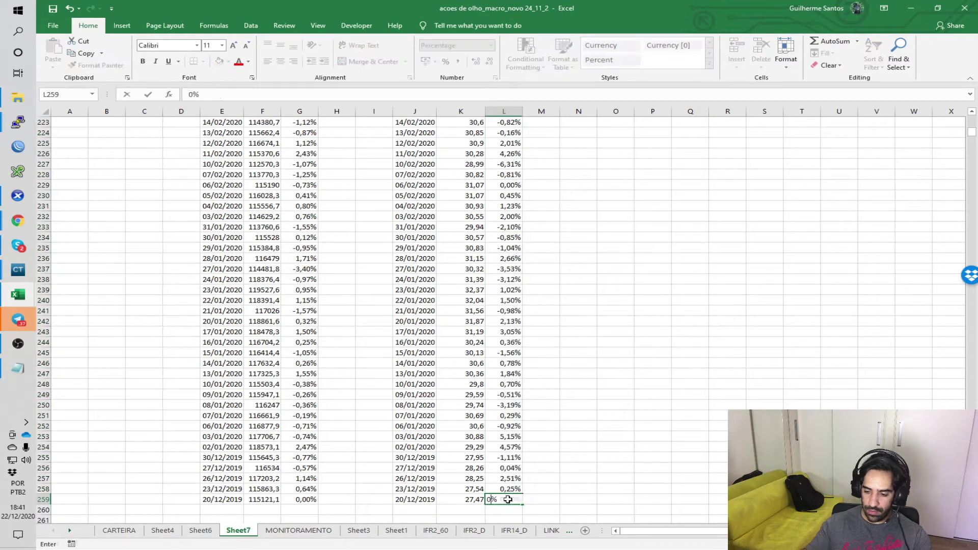
key(Return)
scroll(508, 499, up, 15)
scroll(508, 500, up, 20)
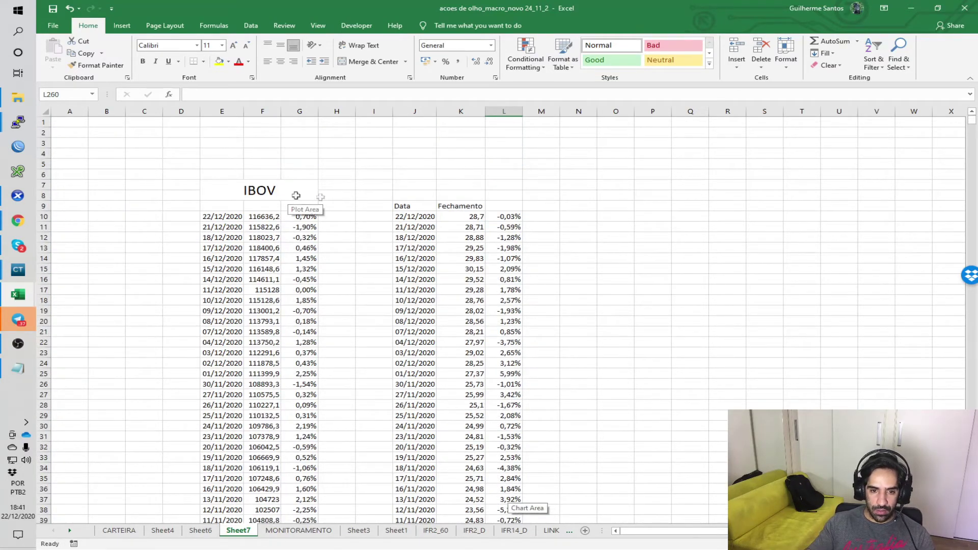
Clear the Data and Fechamento headers in row 9 and copy the IBOV title to J7, changing its text to CYRE3
drag(406, 205, 469, 205)
key(Delete)
click(273, 191)
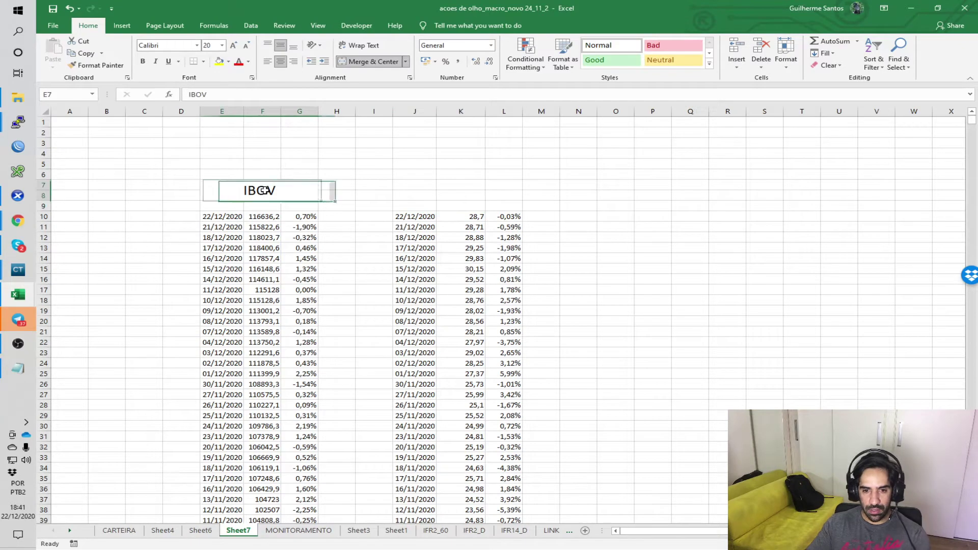
key(ctrl+c)
click(416, 183)
key(ctrl+v)
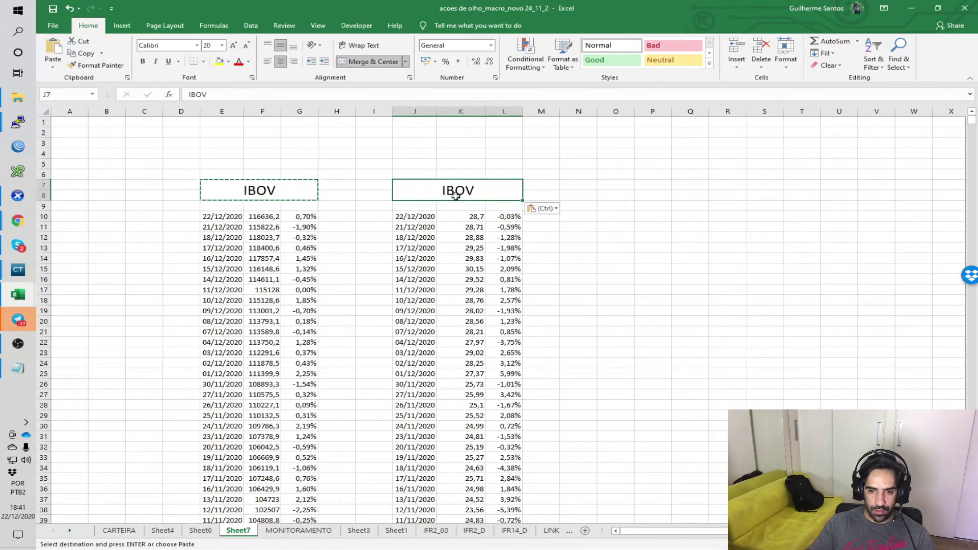
drag(419, 206, 456, 253)
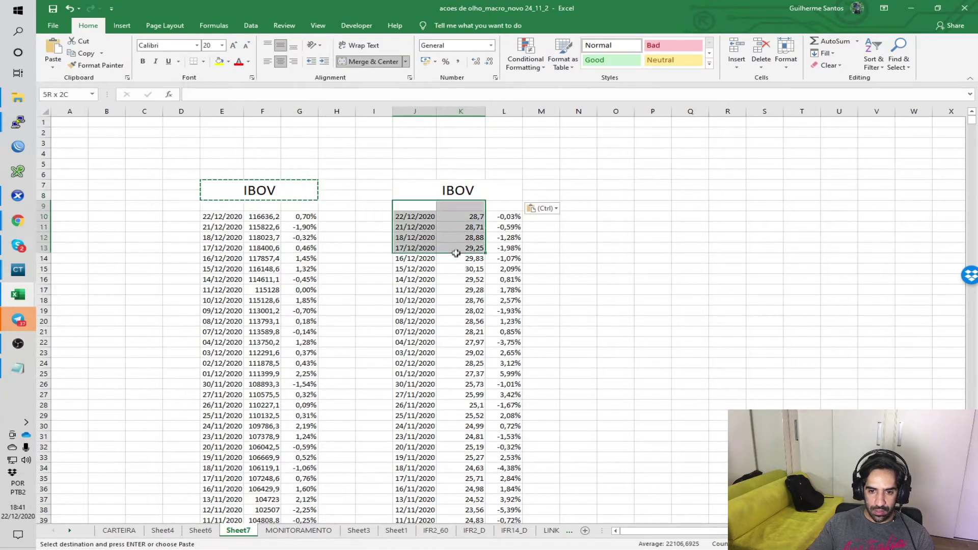
click(458, 192)
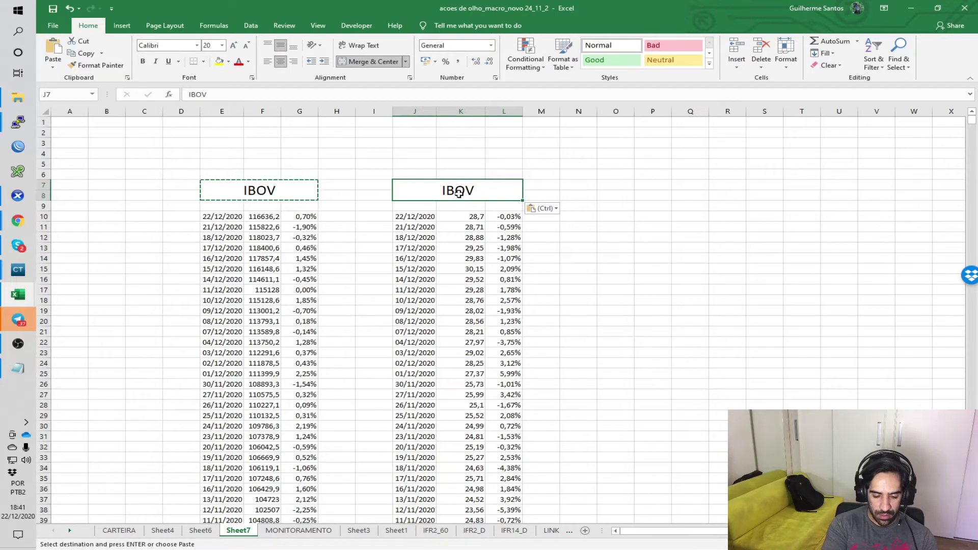
text(CYRE3)
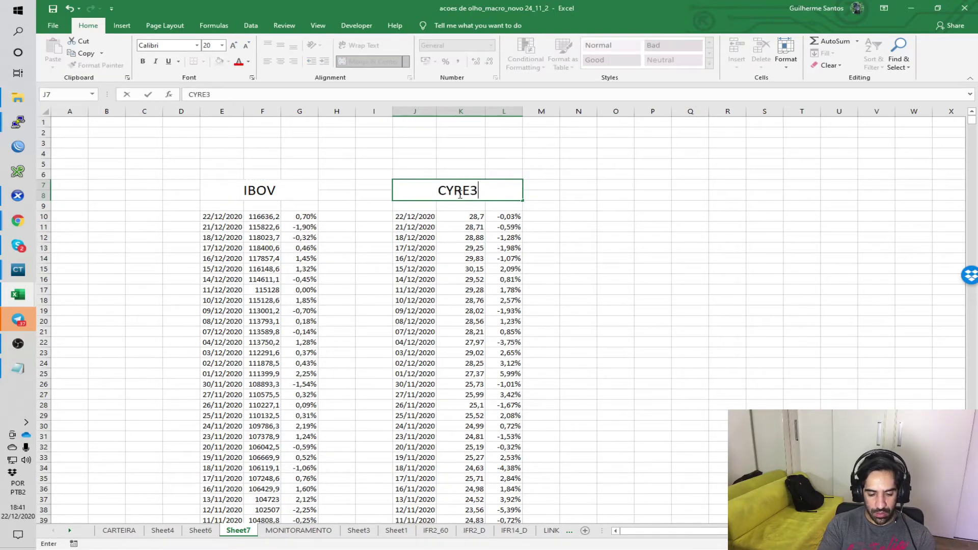
key(Return)
click(504, 216)
shift+click(505, 446)
click(299, 217)
shift+click(300, 447)
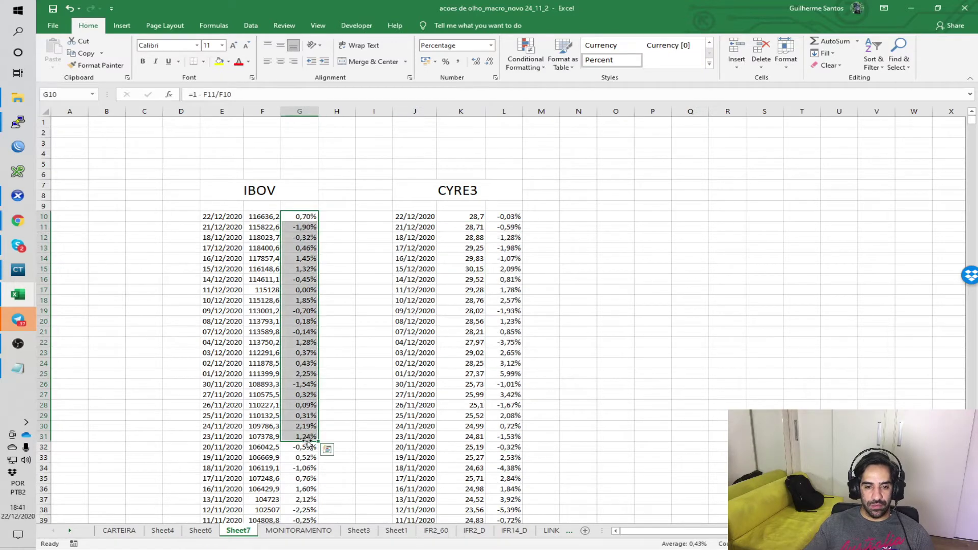
click(564, 342)
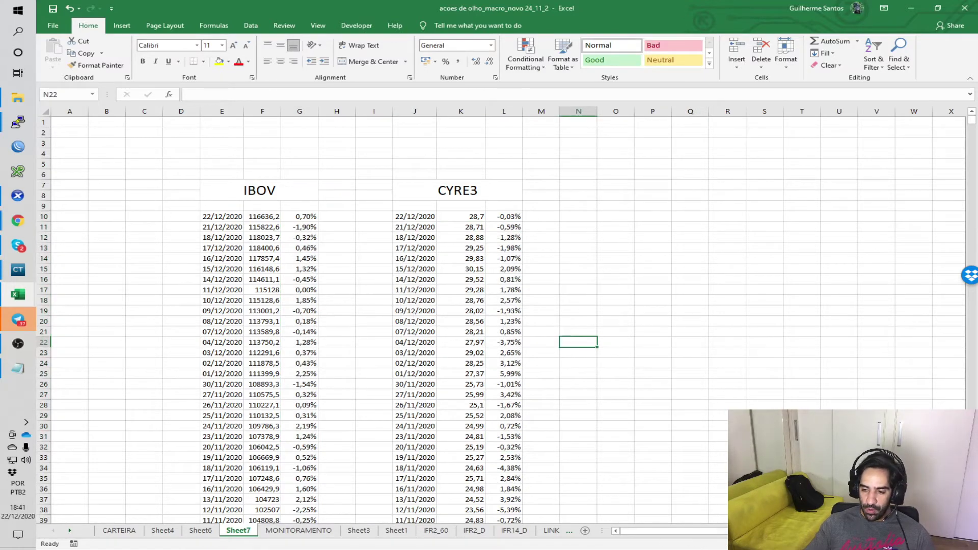
Insert an empty scatter chart with markers only and place it beside the CYRE3 data, around columns P to X
scroll(528, 258, right, 4)
click(530, 258)
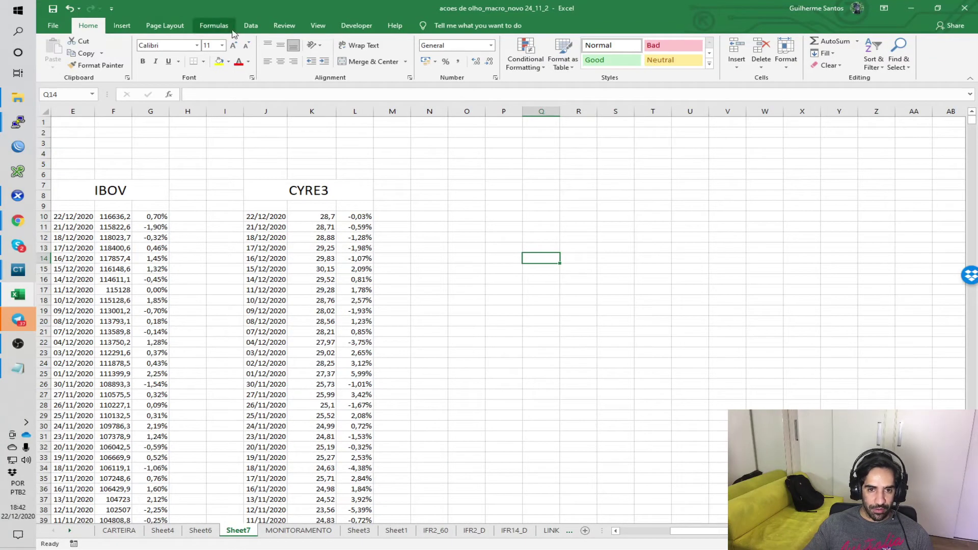
click(122, 25)
click(457, 65)
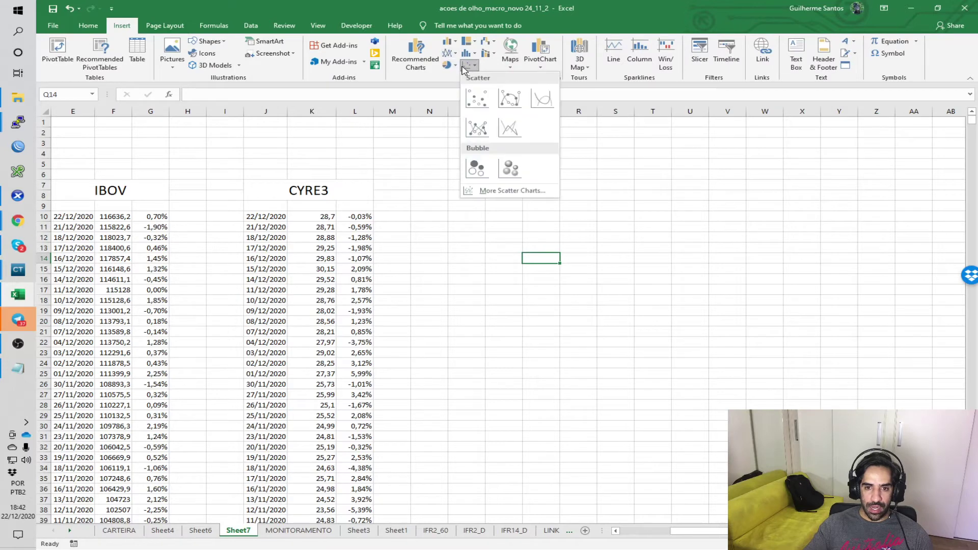
click(475, 98)
drag(593, 287, 673, 265)
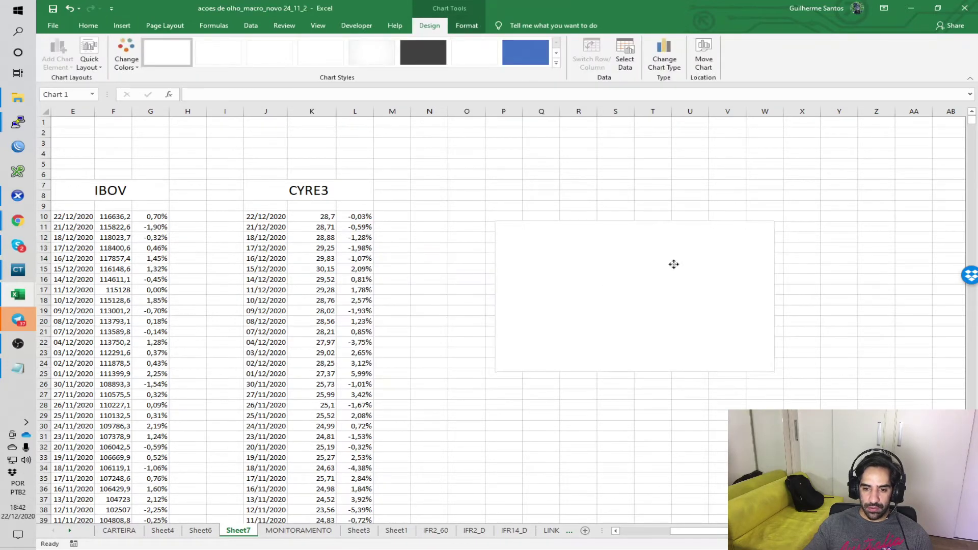
Add a series named BETA to the chart with the IBOV returns G10:G259 as its X values
right_click(693, 266)
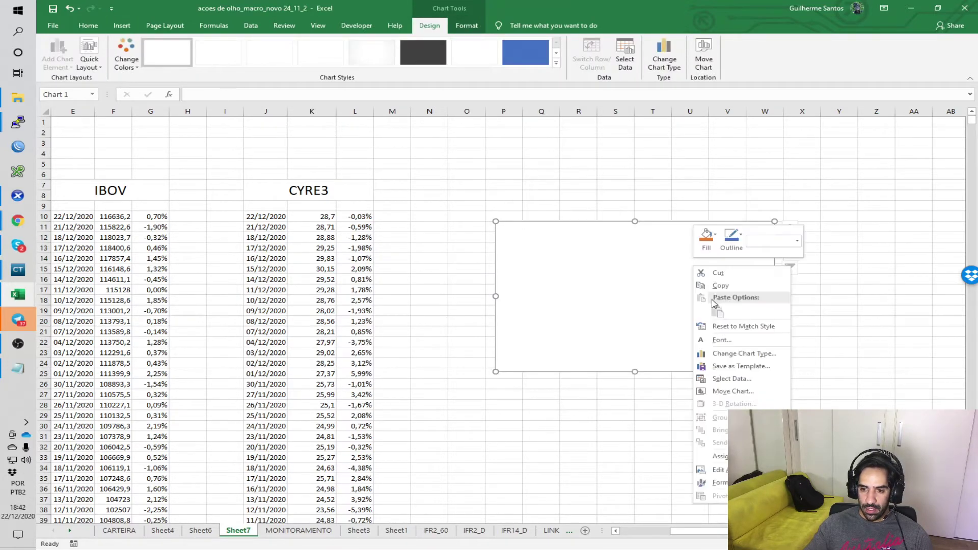
click(728, 381)
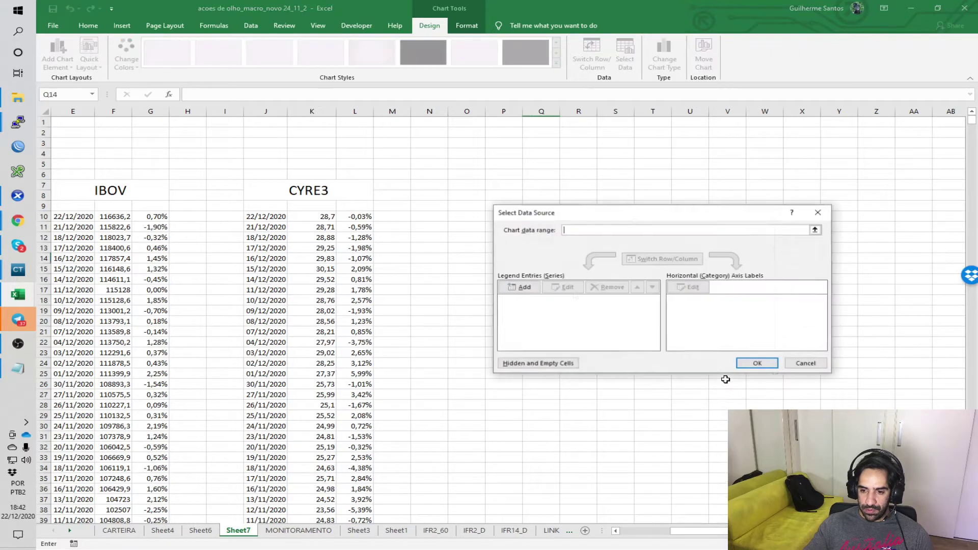
click(523, 287)
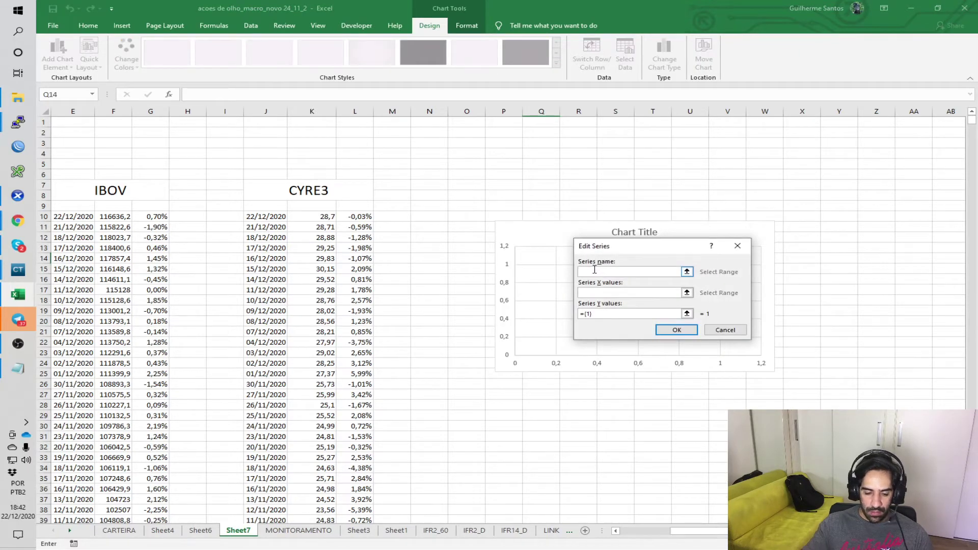
click(602, 292)
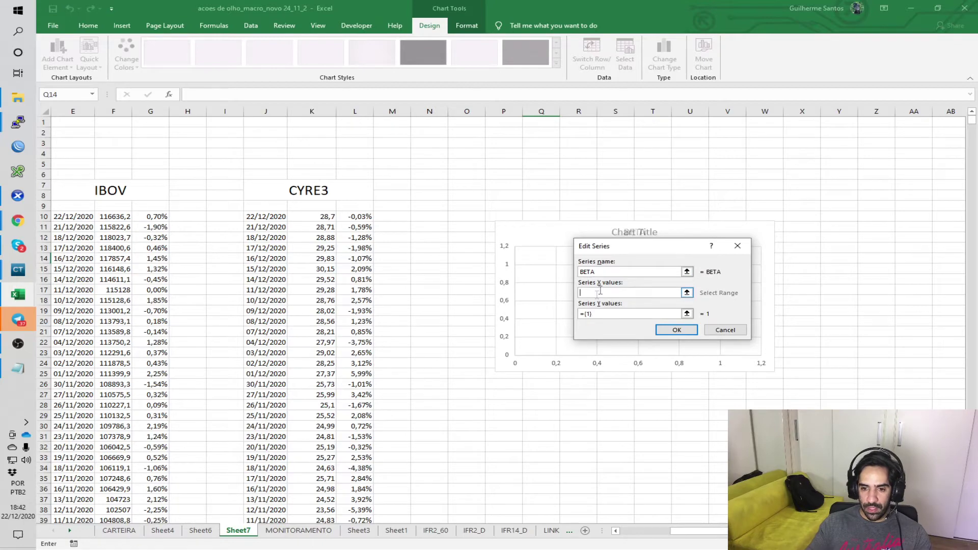
drag(148, 216, 148, 216)
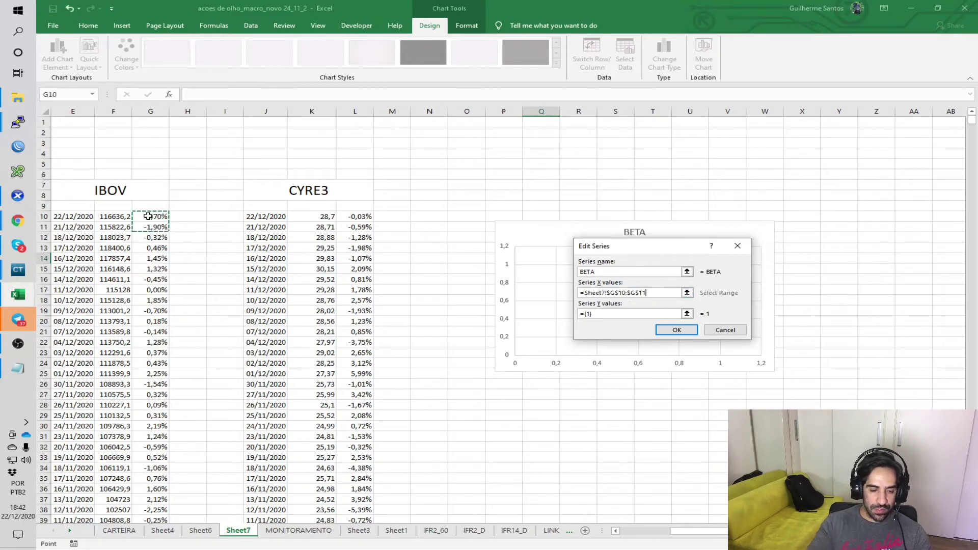
key(ctrl+shift+Down)
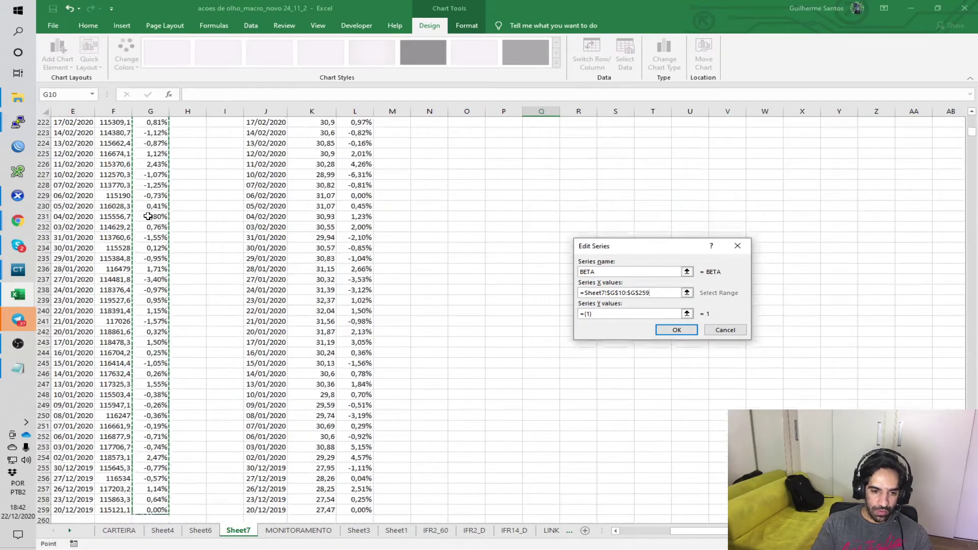
Set the series' Y values to the CYRE3 returns L10:L259 and confirm the chart's data source
click(613, 313)
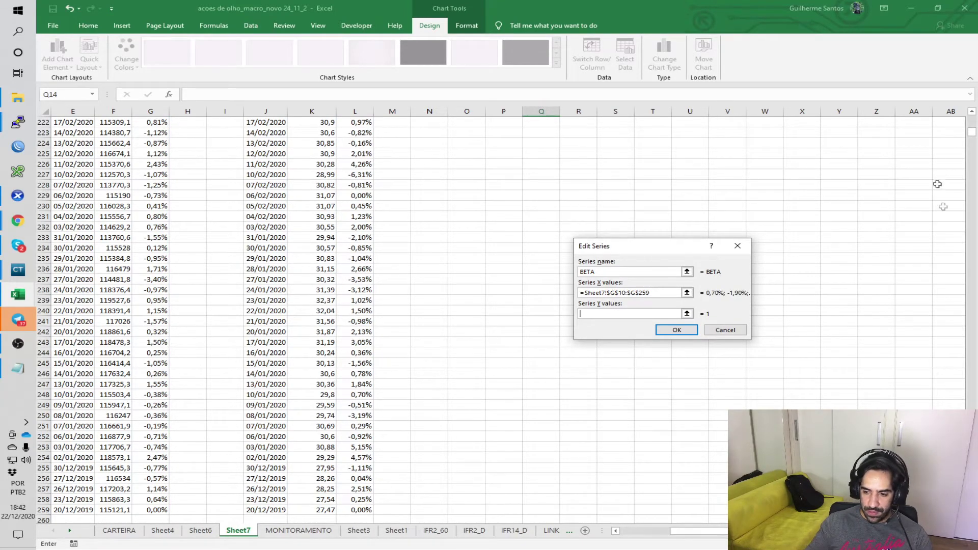
drag(973, 119, 973, 113)
click(357, 217)
key(ctrl+shift+Down)
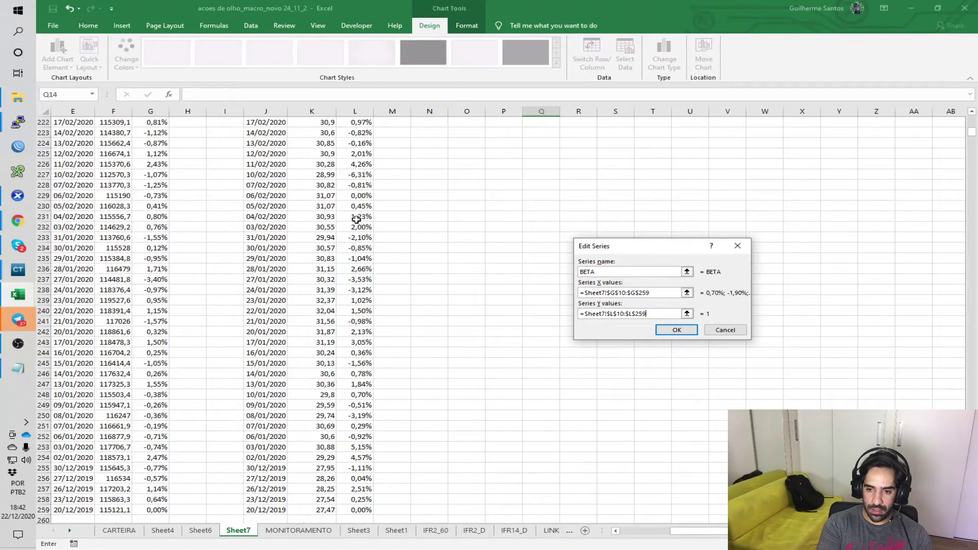
key(Return)
click(774, 369)
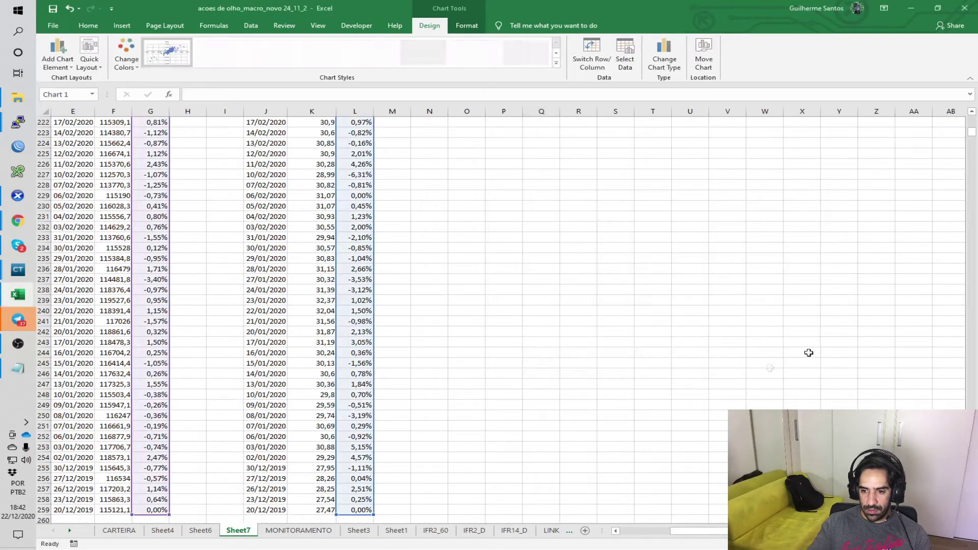
Enlarge the BETA scatter chart to cover about columns M to AB and rows 9 to 32
scroll(873, 254, up, 20)
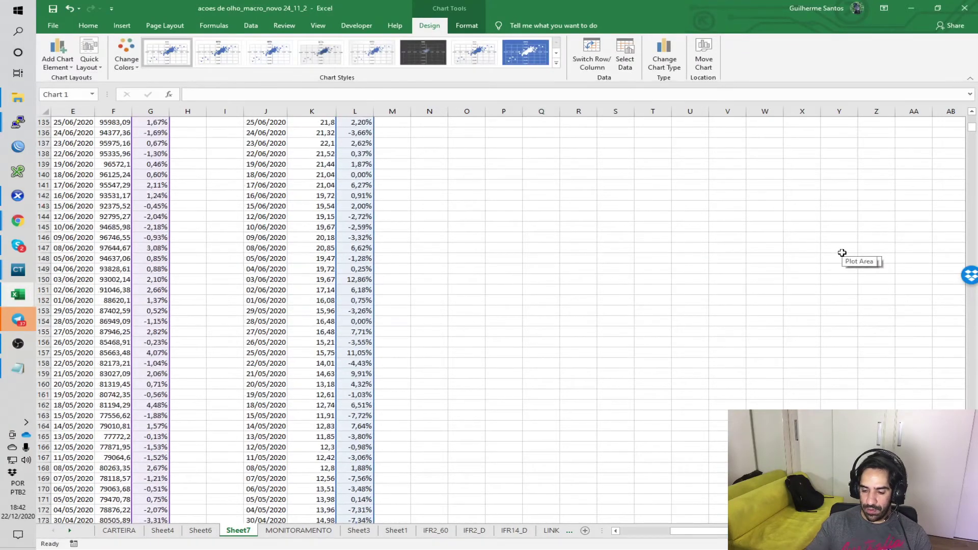
scroll(843, 253, up, 20)
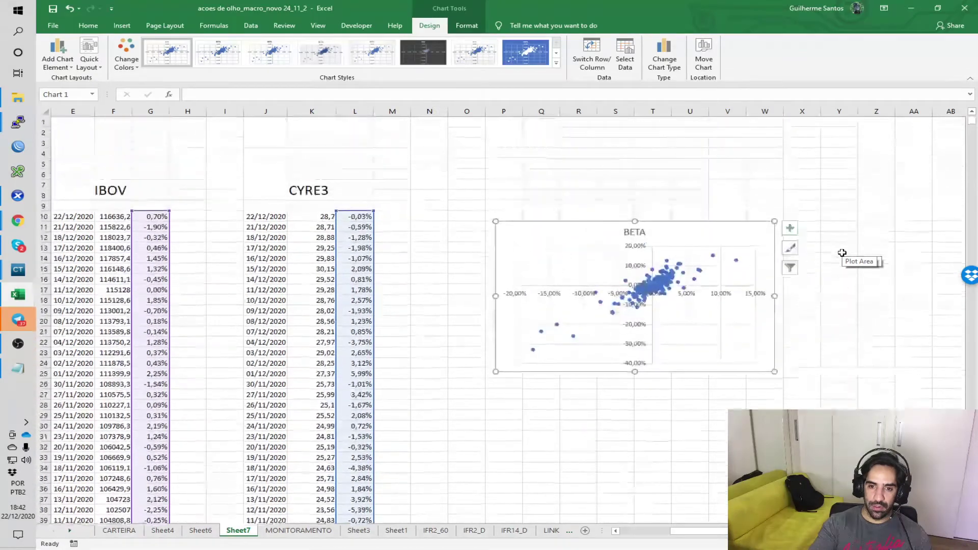
drag(774, 371, 951, 454)
drag(494, 221, 382, 203)
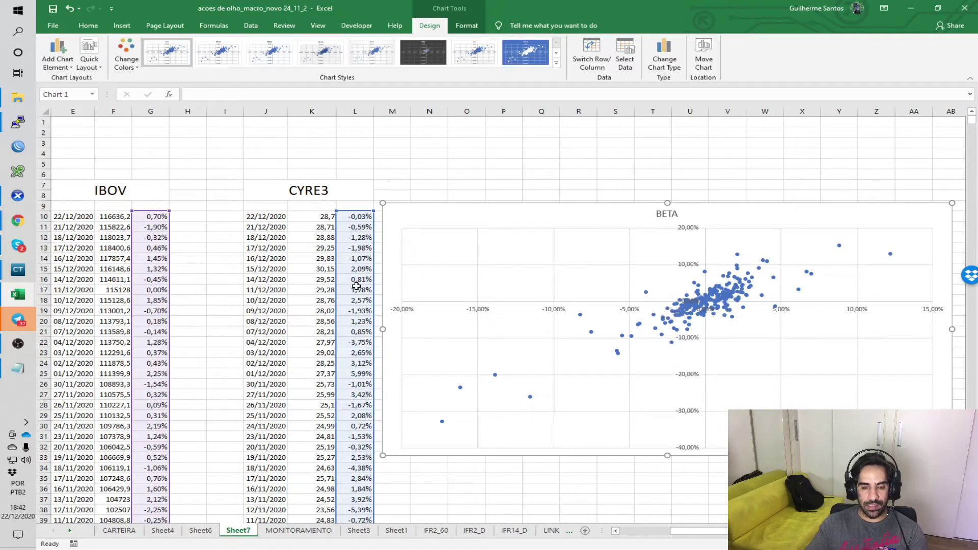
click(686, 354)
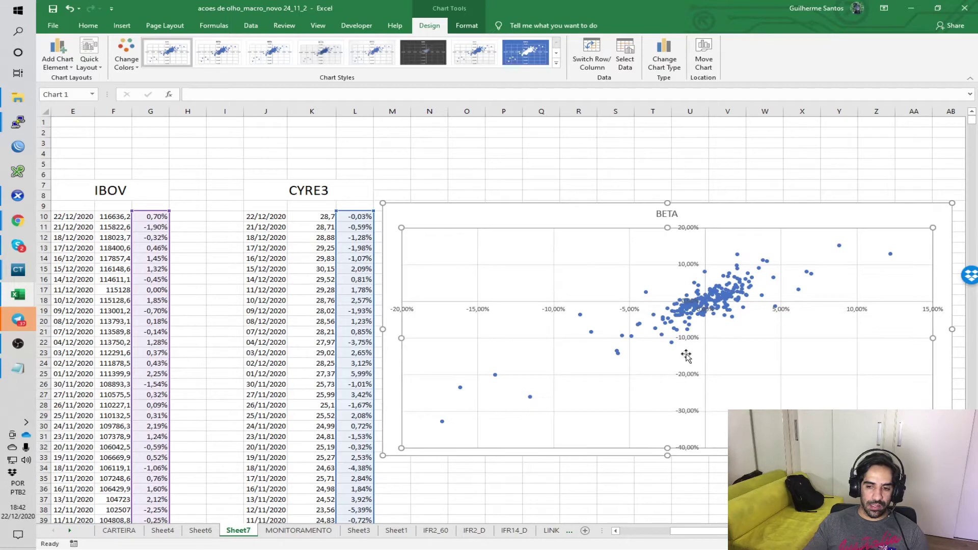
click(725, 482)
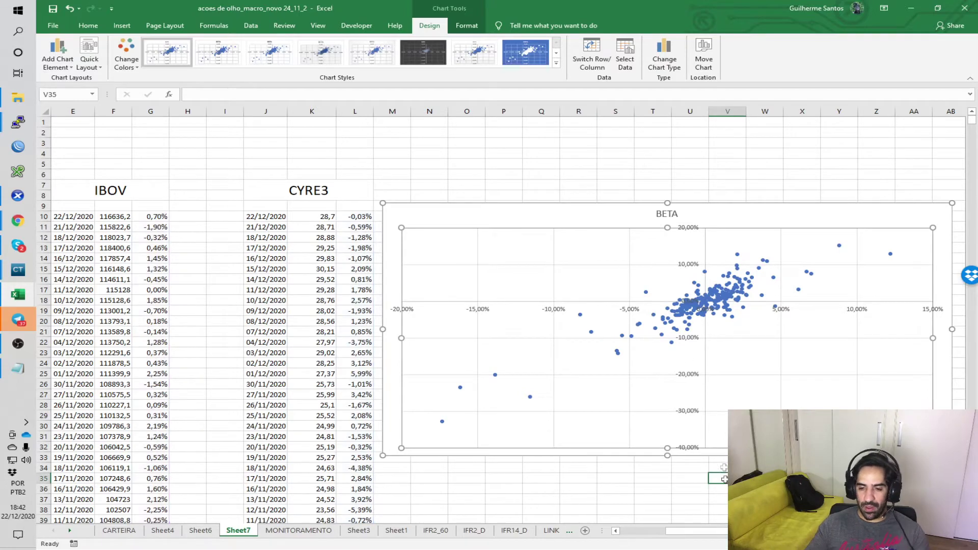
click(717, 389)
right_click(791, 272)
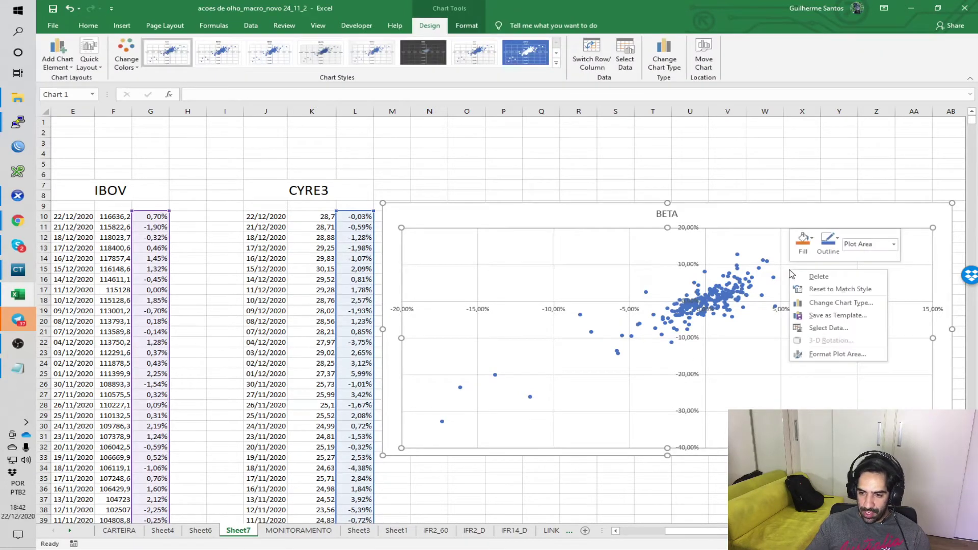
click(765, 267)
Add a trendline to the BETA scatter chart, moving the chart aside to reach its element options
drag(913, 217, 856, 219)
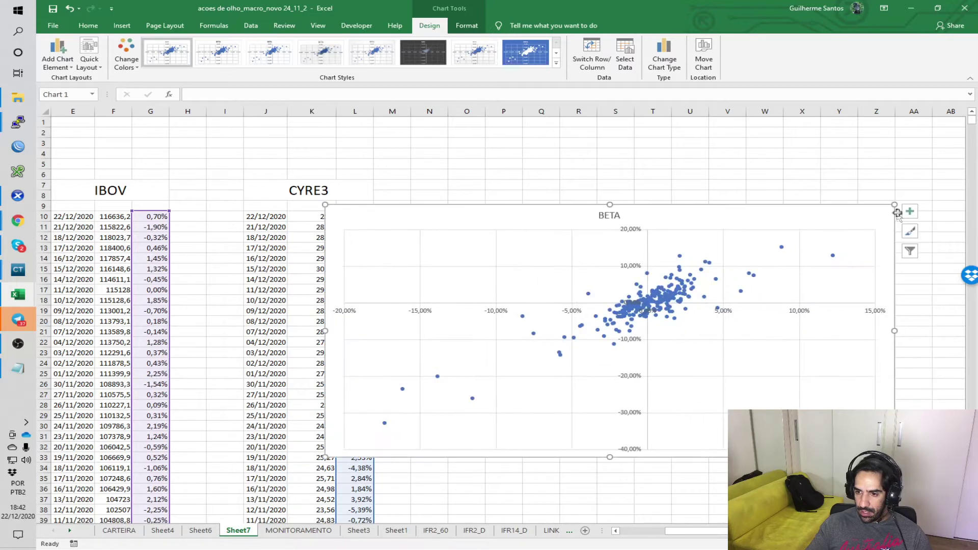
click(909, 212)
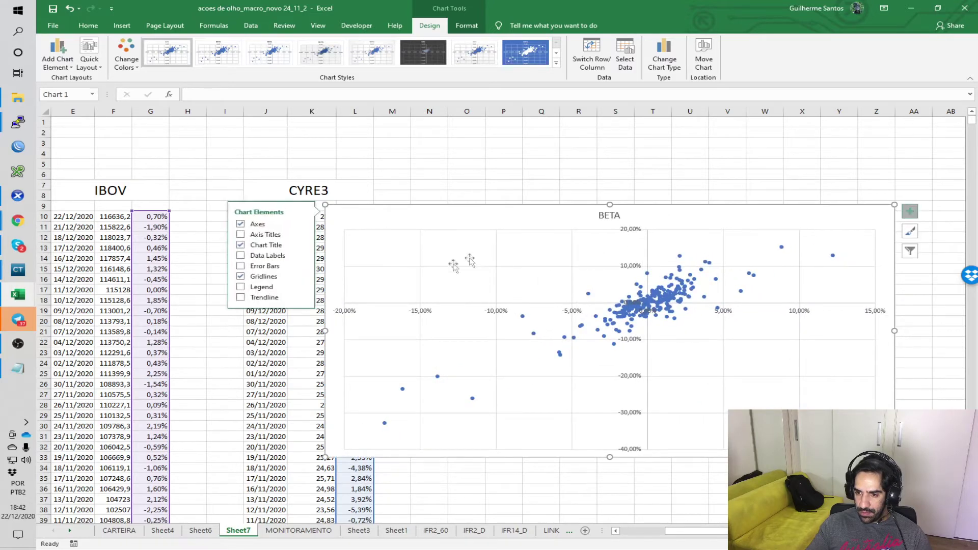
click(240, 298)
Move the BETA chart clear of the CYRE3 returns, starting at about column M and row 9, and deselect it
drag(720, 217, 785, 213)
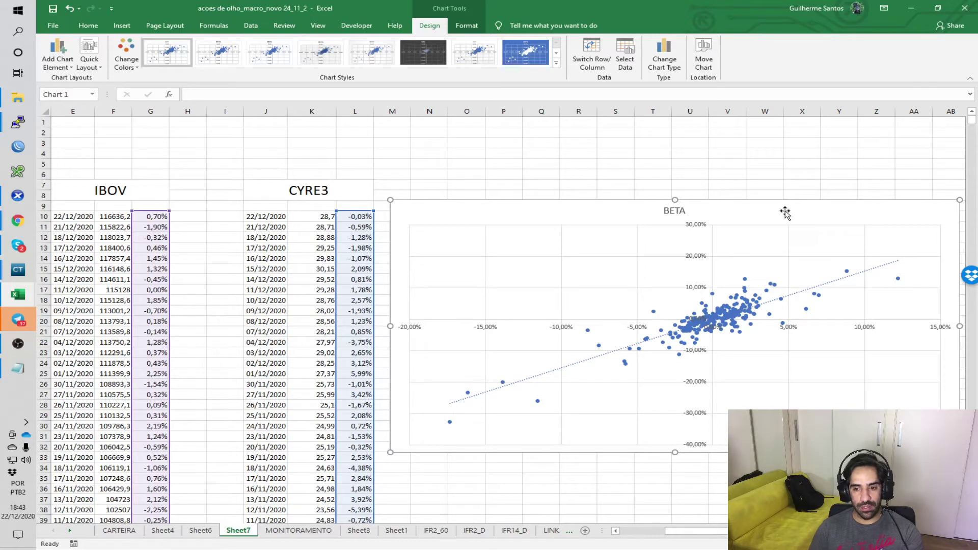
drag(785, 213, 792, 218)
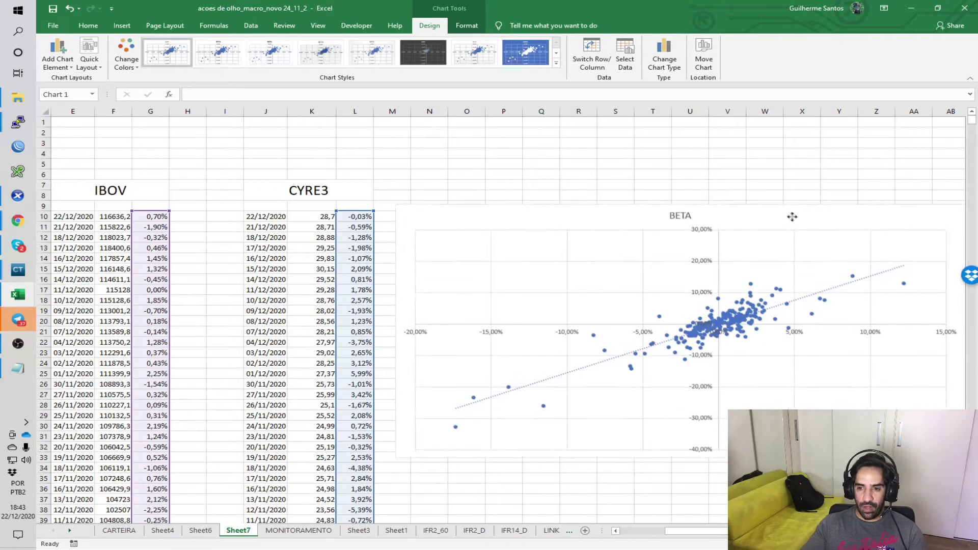
click(522, 165)
click(403, 154)
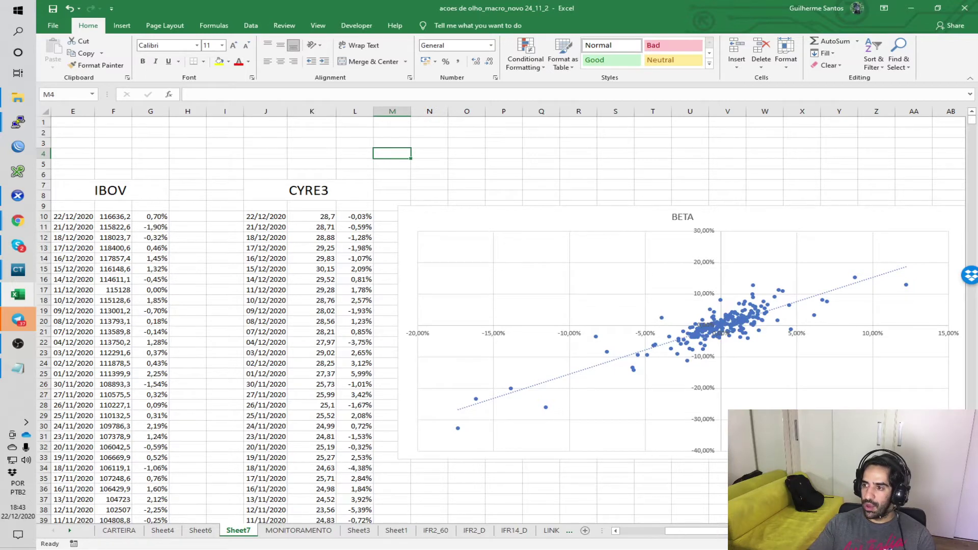
key(alt+Tab)
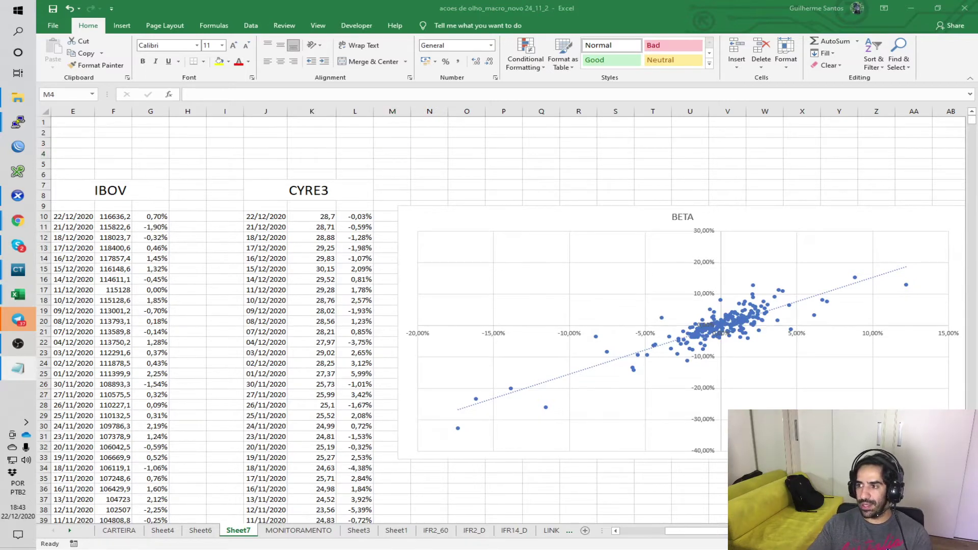
key(alt+Tab)
Label cell O3 "VARIANCIA DO IBOV" and fit column O's width to the text
click(452, 142)
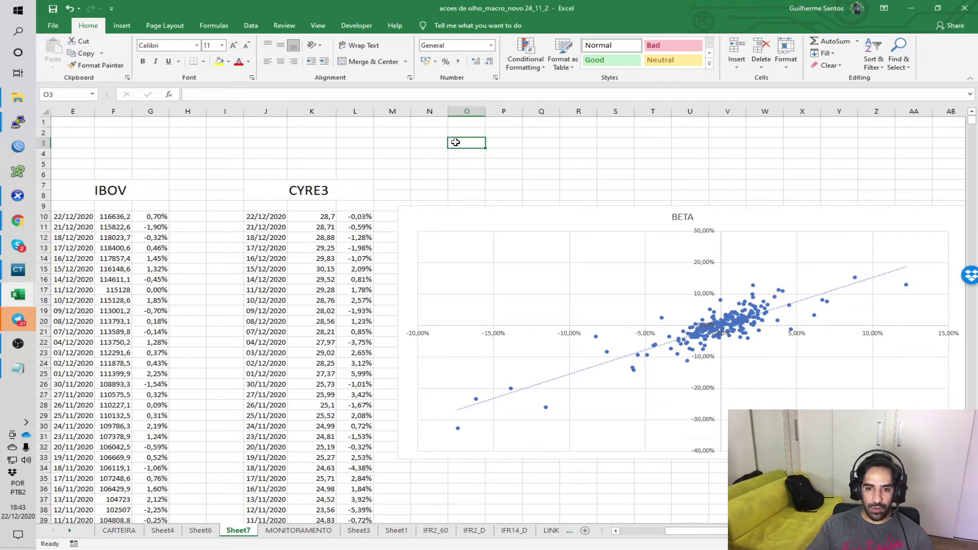
text(VAR)
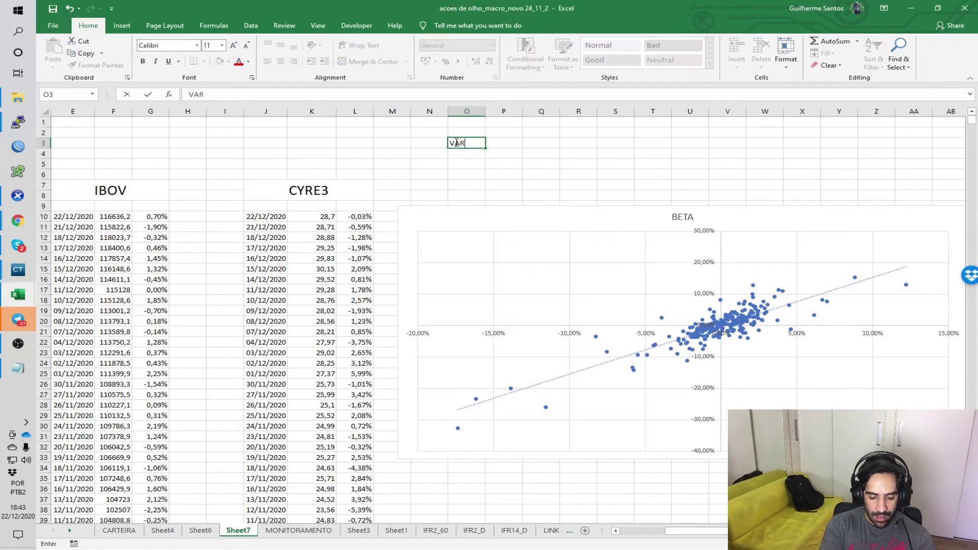
text(IANCIA DO )
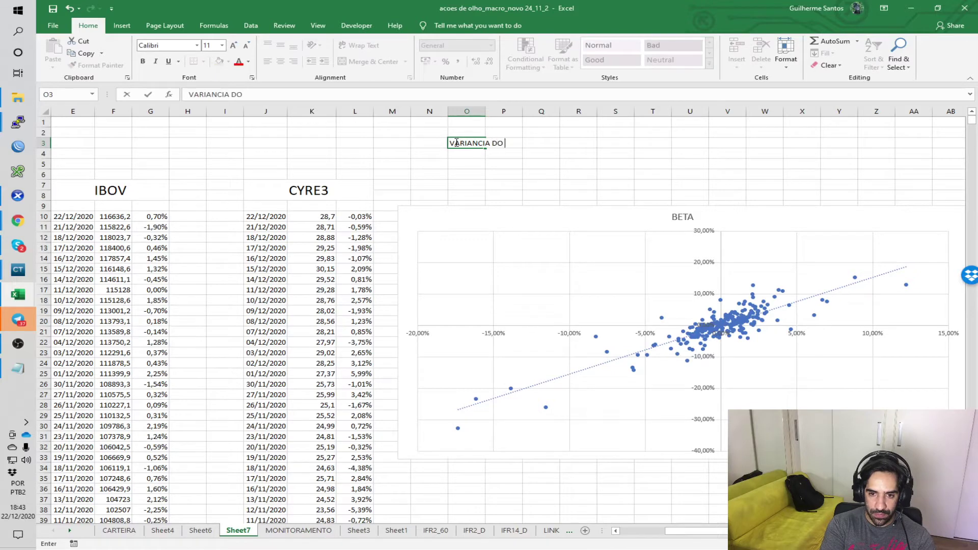
text(IBOV)
key(Return)
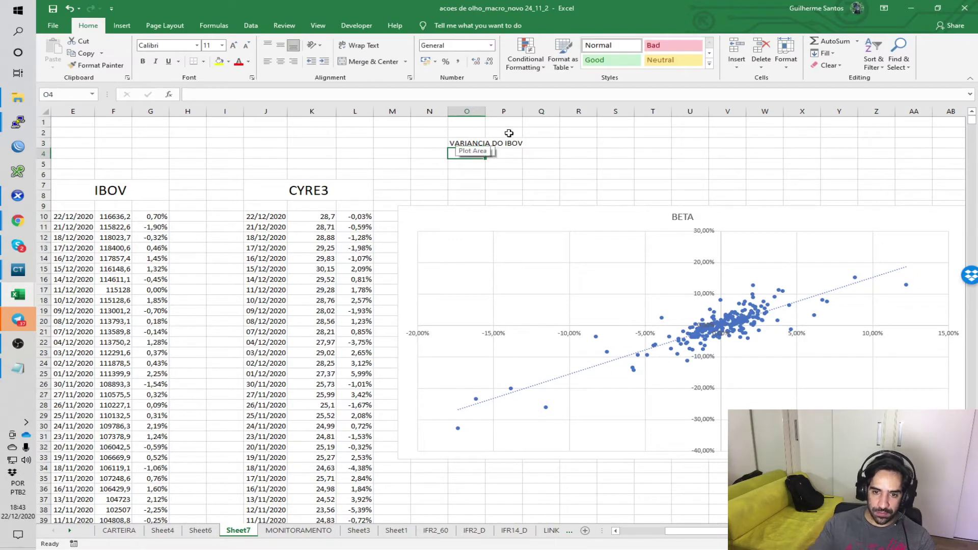
double_click(485, 111)
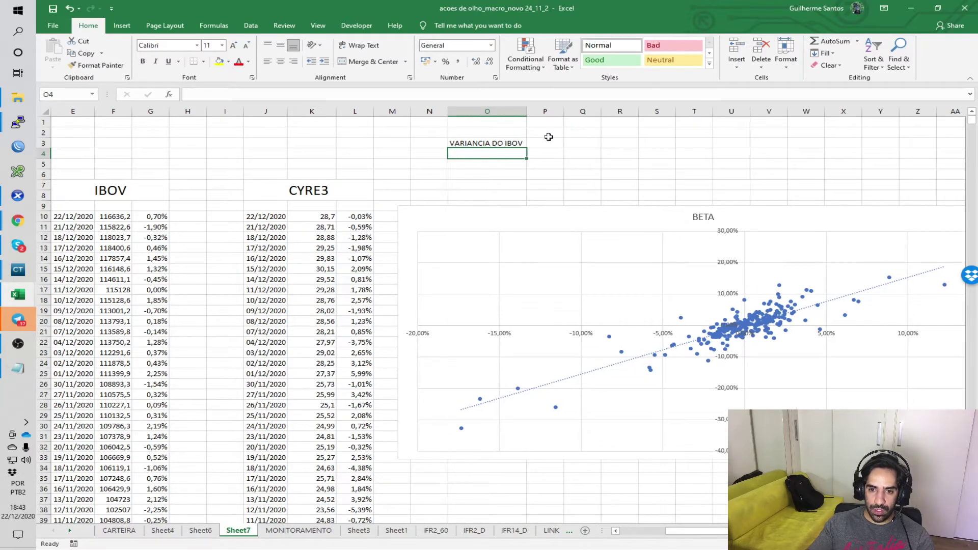
Calculate the sample variance of the IBOV returns in P3 with =VAR.S(G10:G259)
click(548, 143)
text(=)
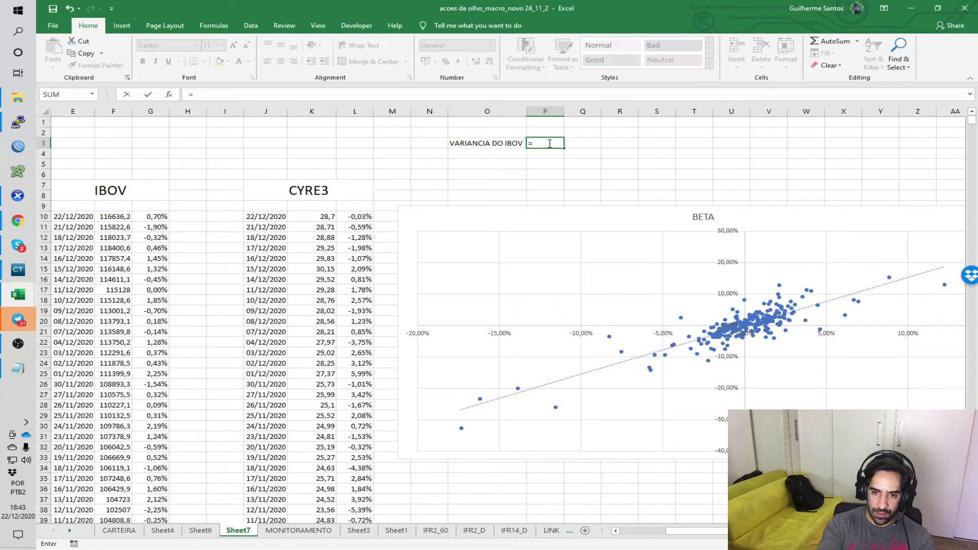
text(VAR)
key(Down)
key(Down)
key(Down)
key(Down)
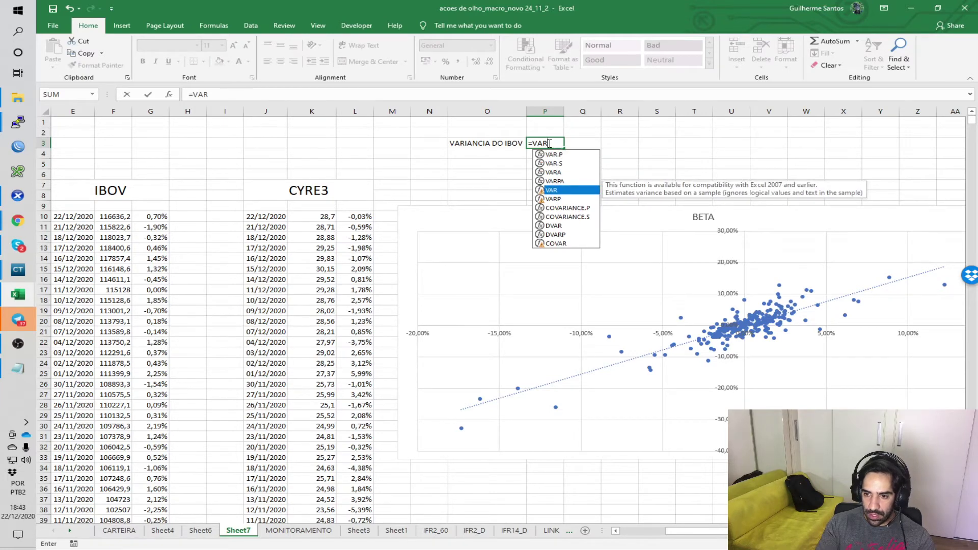
key(Up)
key(Up)
key(Up)
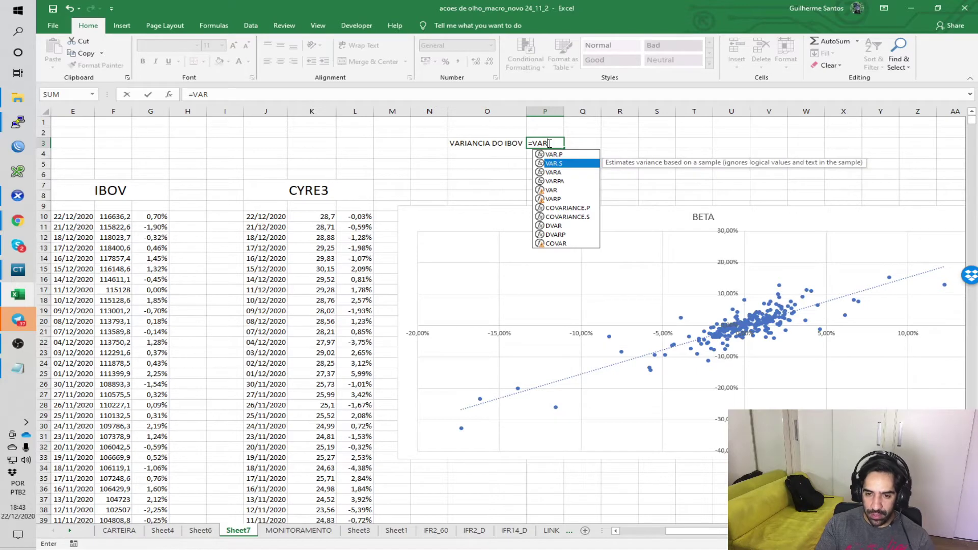
key(Tab)
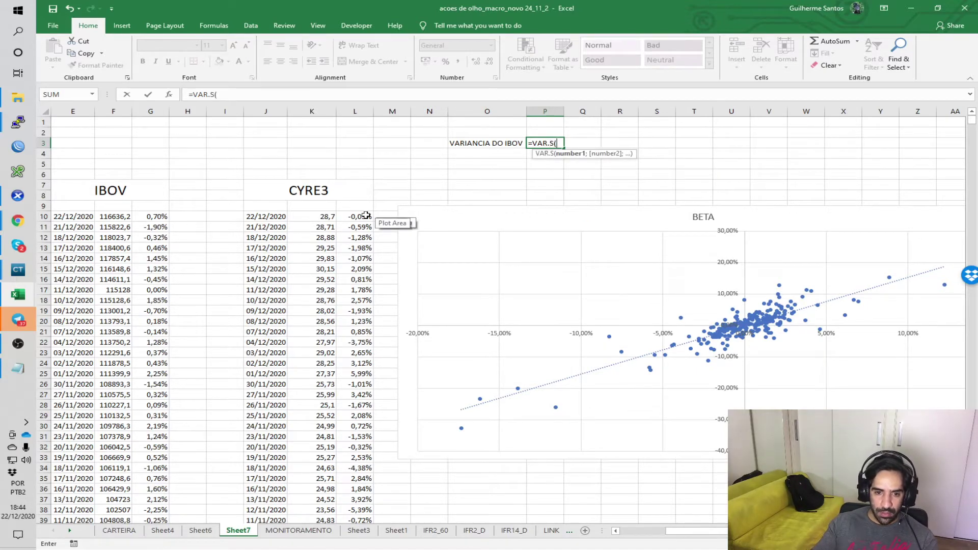
click(158, 216)
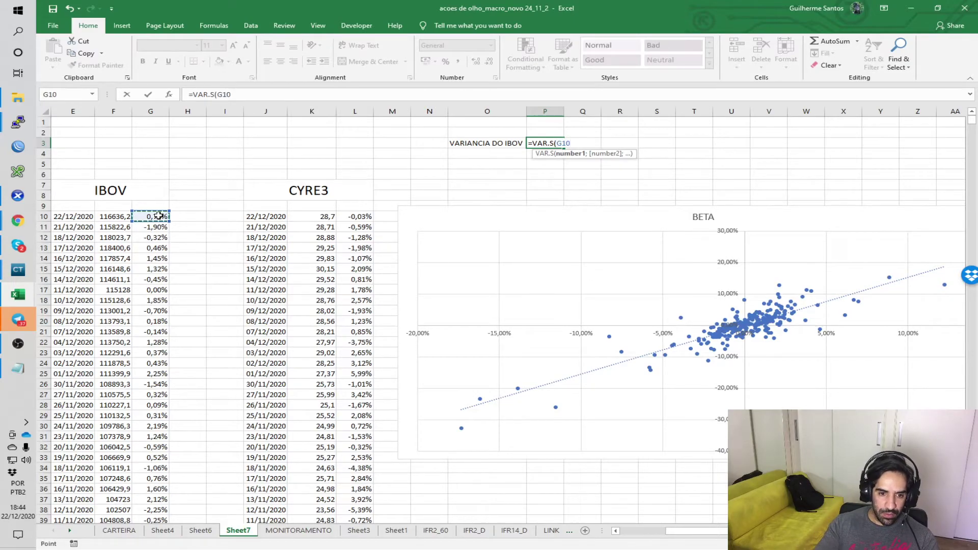
key(ctrl+shift+Down)
key(Return)
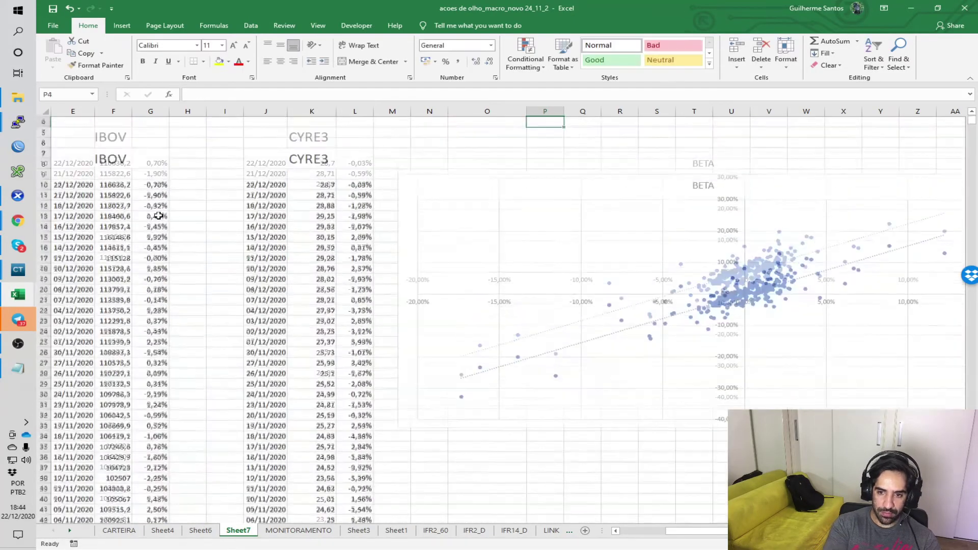
click(546, 146)
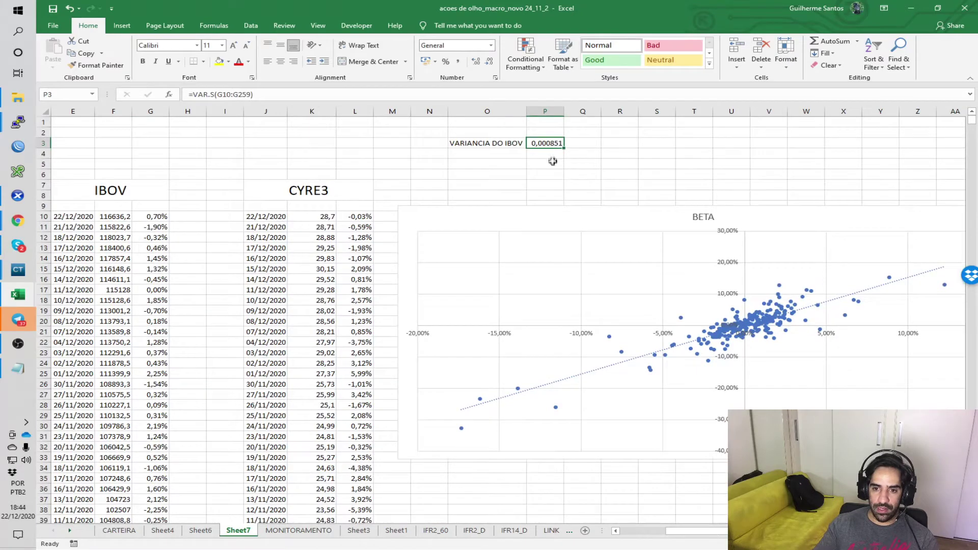
Label cell O4 "COVARIANCIA DO ATIVO" and fit column O's width to the longer text
click(513, 155)
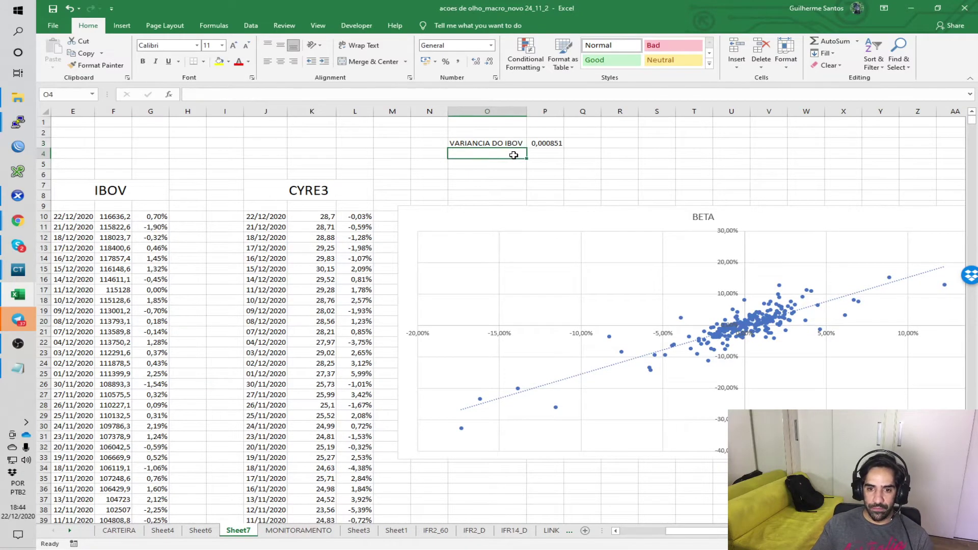
text(C)
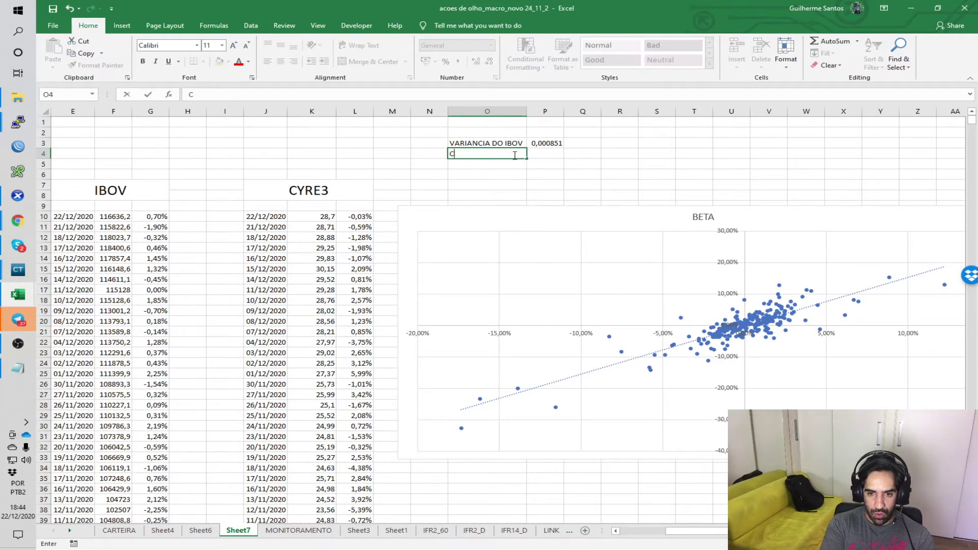
text(OVARIANCIA D)
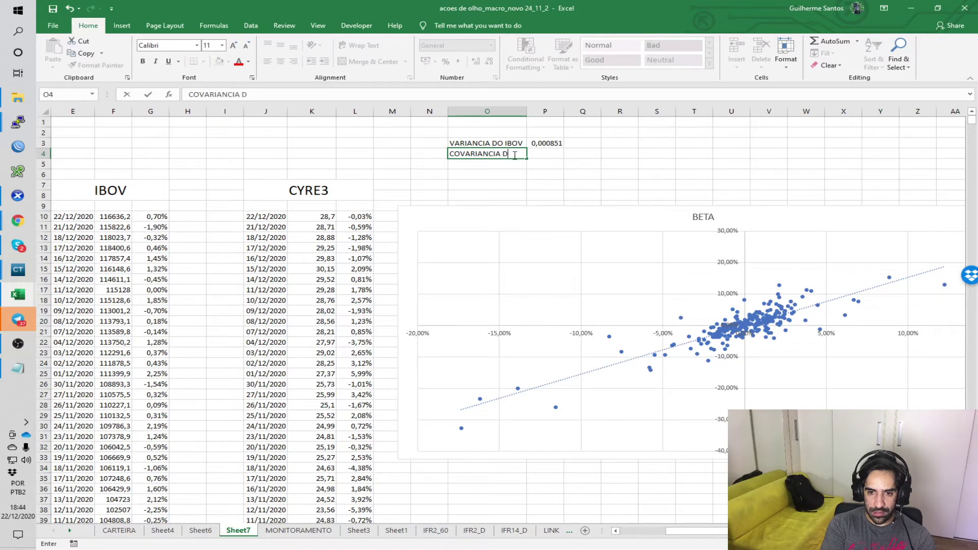
text(O ATIVO)
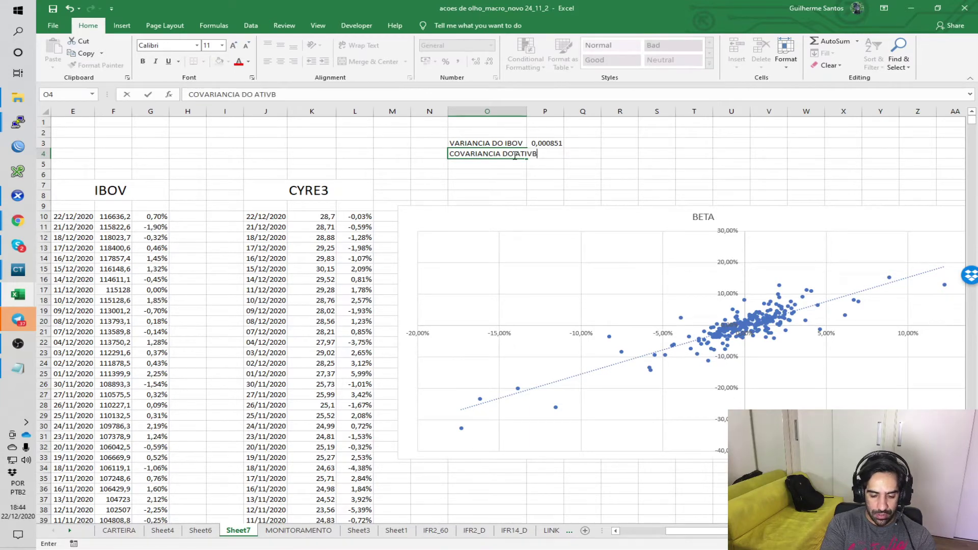
key(ctrl+Return)
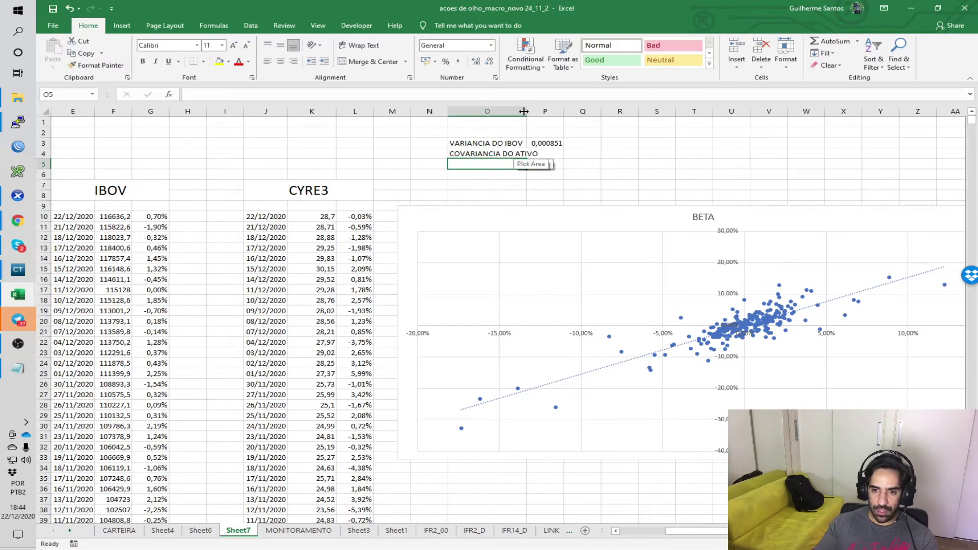
double_click(527, 111)
Calculate the sample covariance of the IBOV and CYRE3 returns in P4 with =COVARIANCE.S(G10:G259;L10:L259)
click(561, 154)
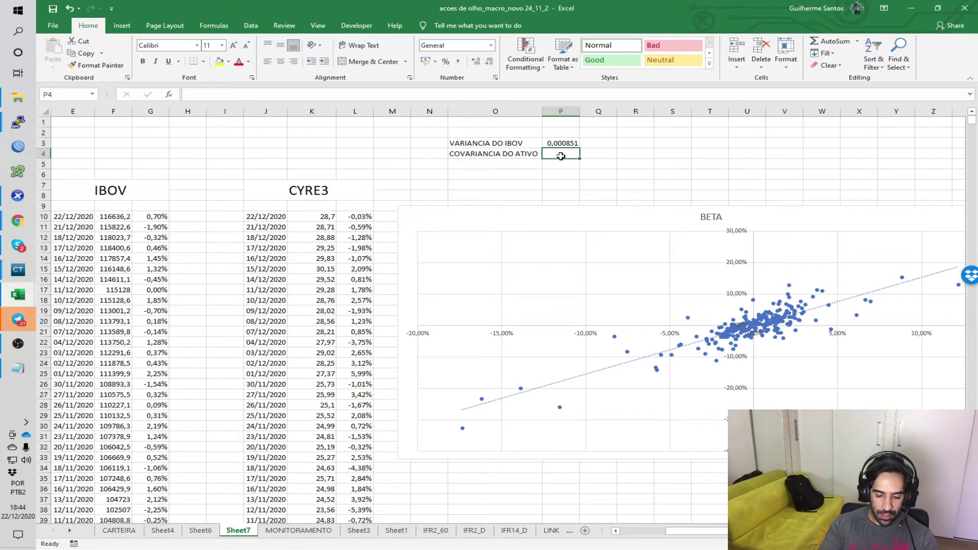
text(-)
key(BackSpace)
text(=COV)
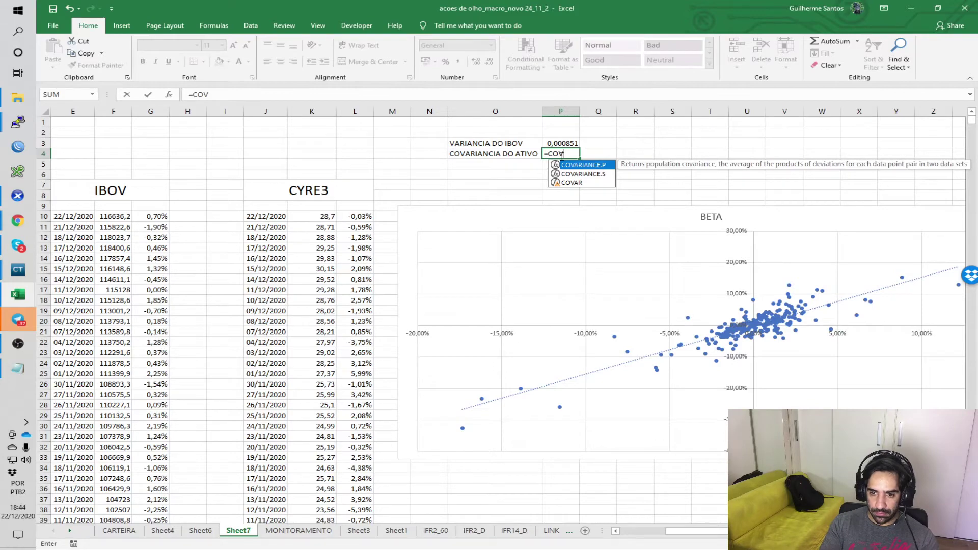
key(Down)
key(Tab)
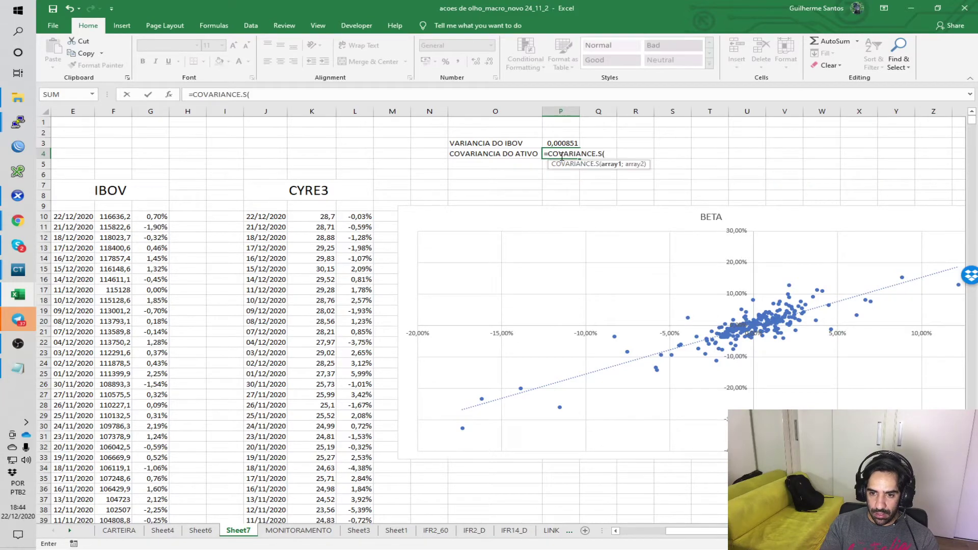
click(154, 217)
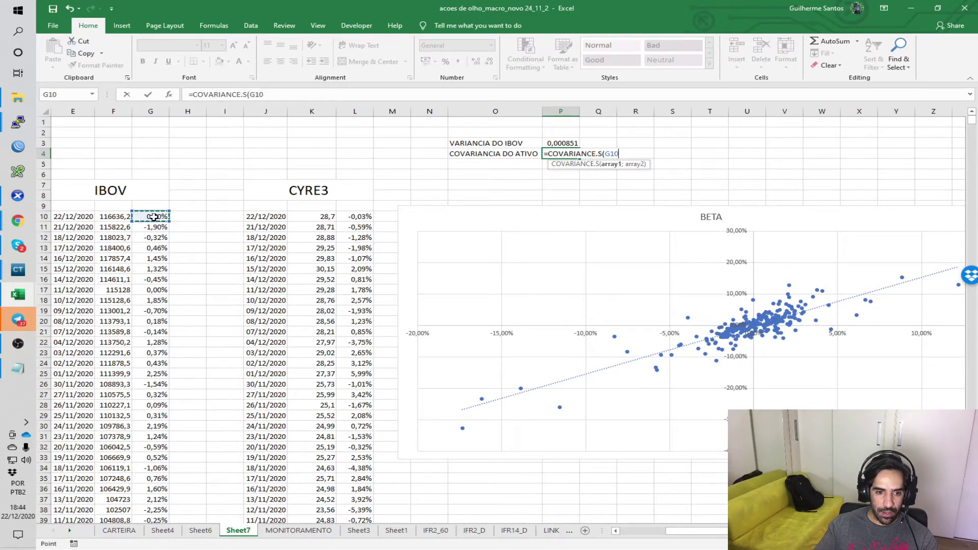
key(ctrl+shift+Down)
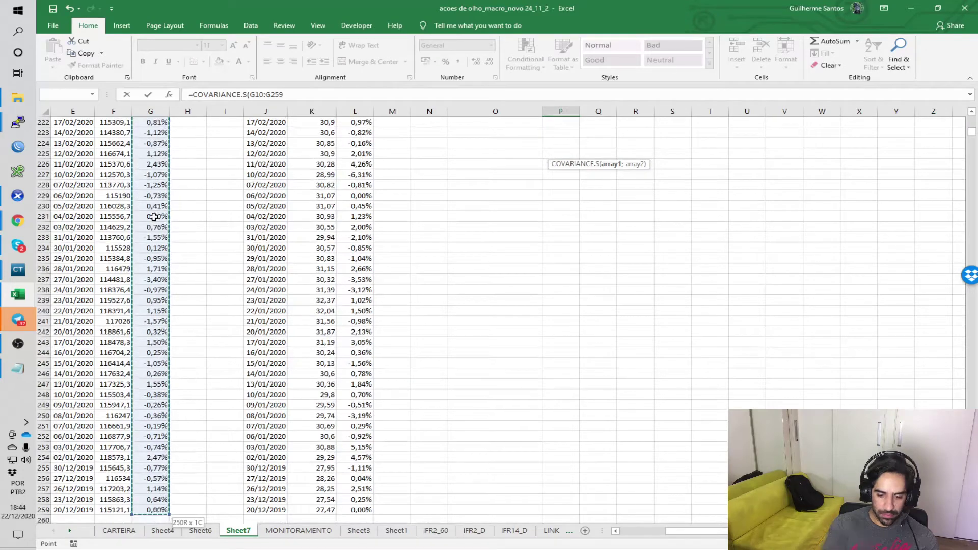
text(;)
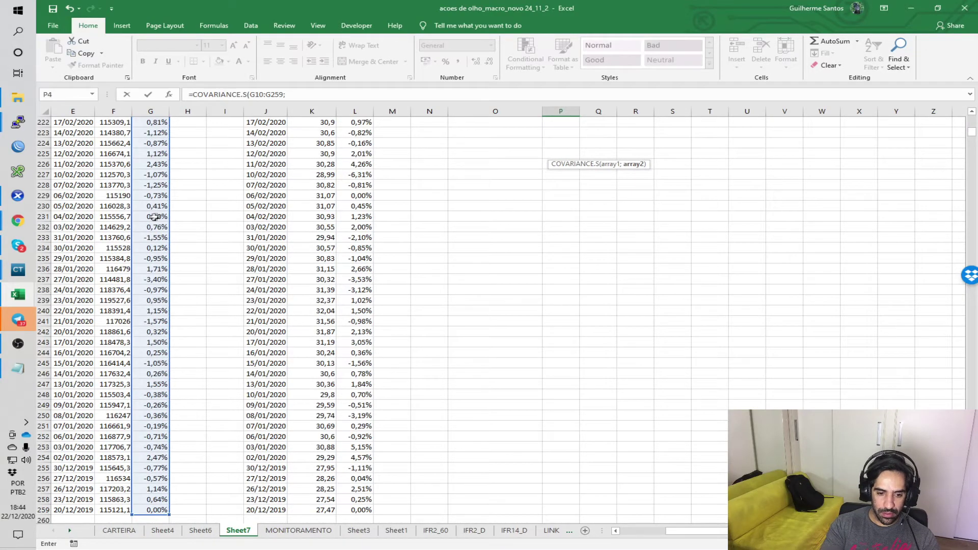
scroll(403, 203, up, 20)
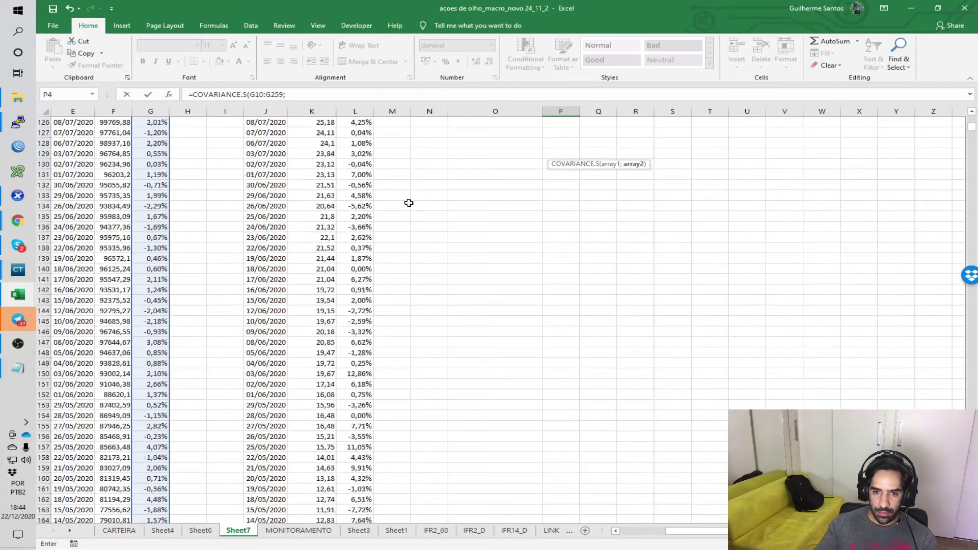
scroll(409, 202, up, 20)
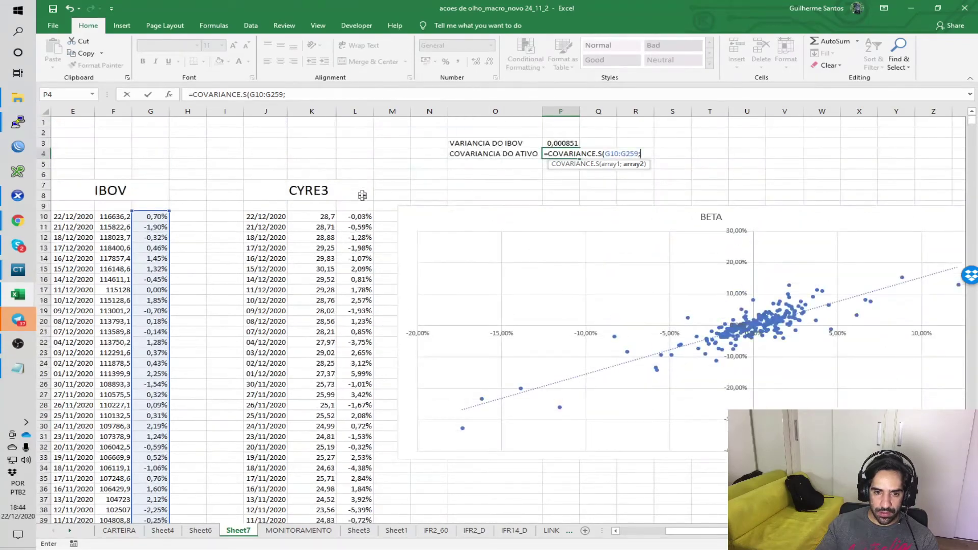
click(361, 217)
key(ctrl+shift+Down)
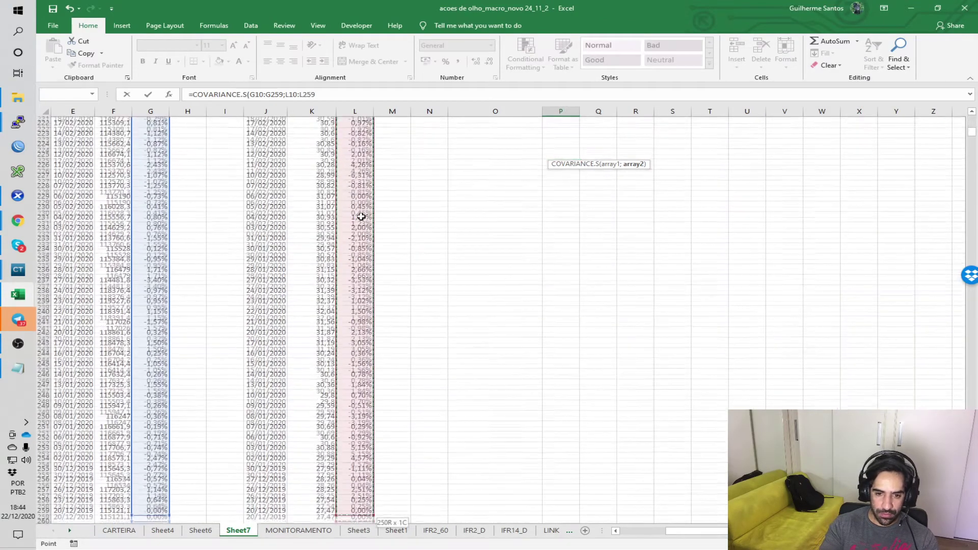
key(Return)
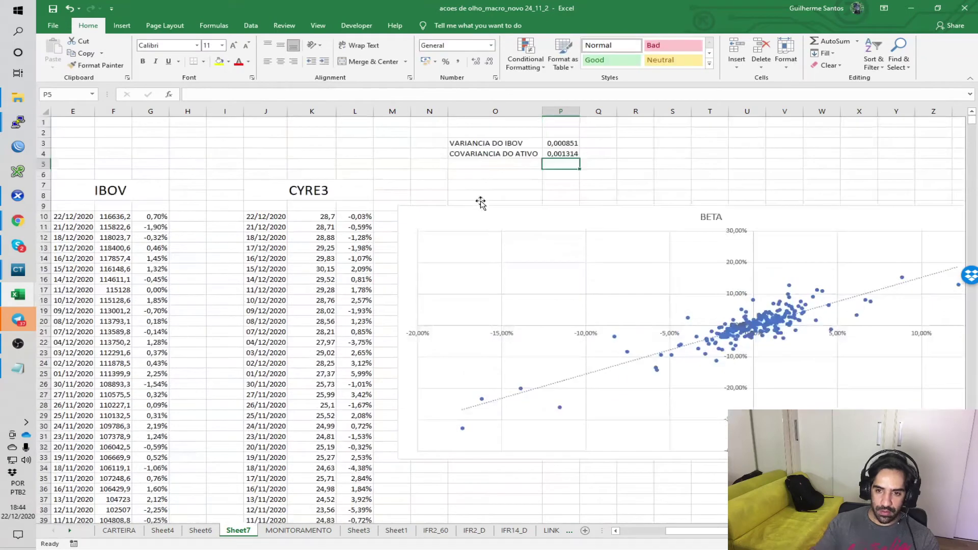
click(558, 153)
Label cell O5 "BETA" and divide the covariance by the variance in P5 with =P4/P3
click(524, 163)
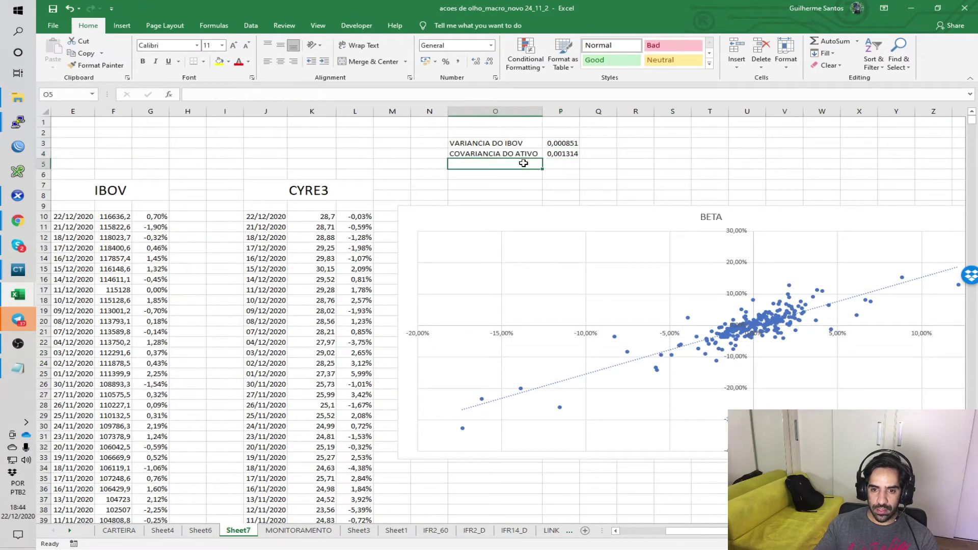
text(BETA)
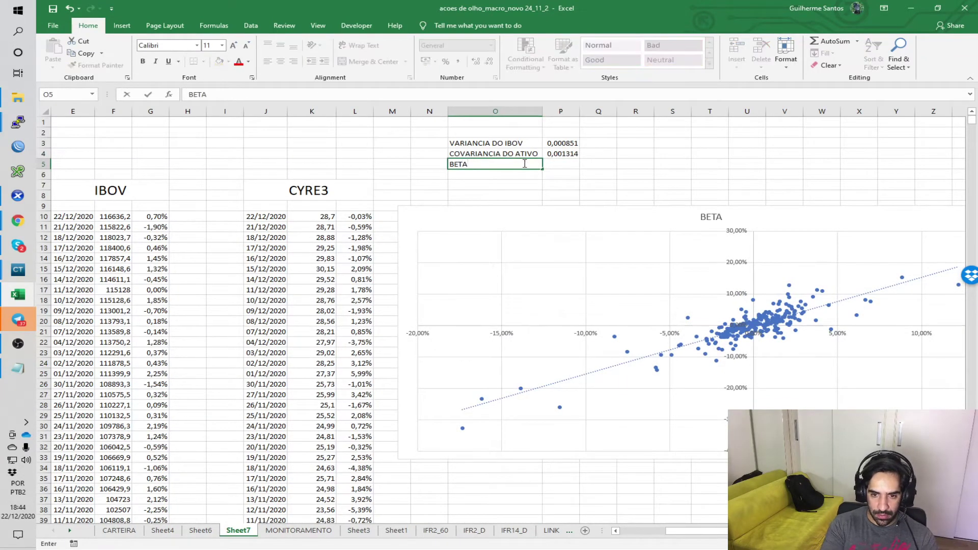
key(Tab)
text(=)
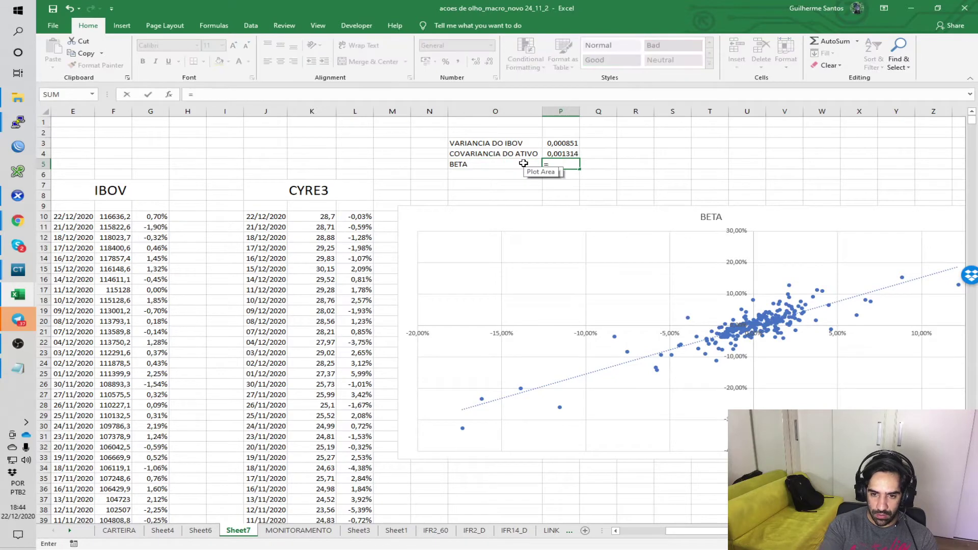
click(559, 154)
text(/)
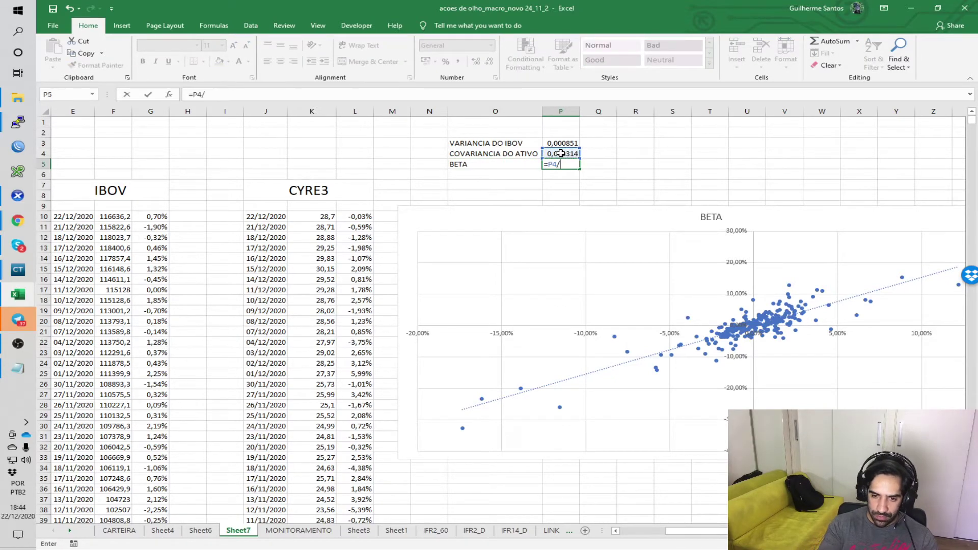
click(565, 144)
key(Return)
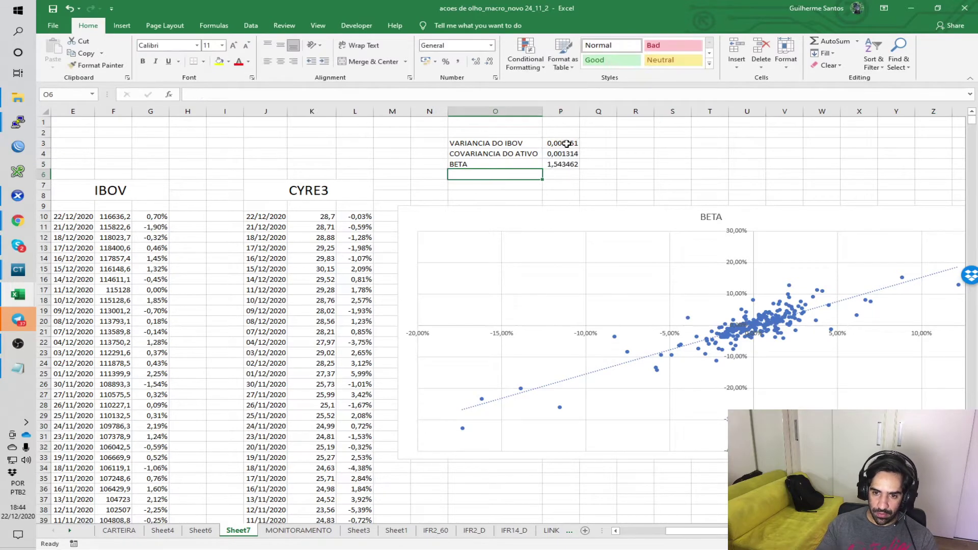
click(571, 164)
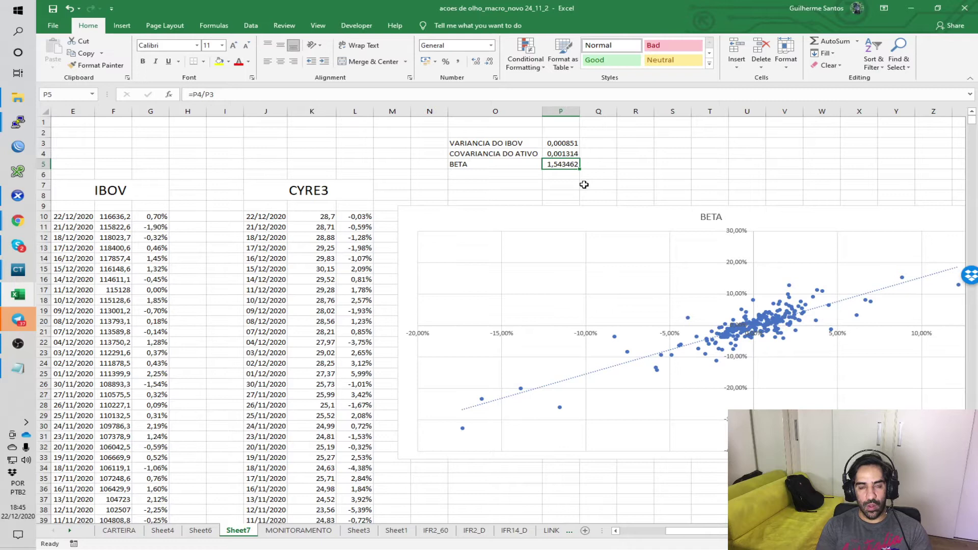
Enter the heading "BETA" in cell U3 for a beta interpretation legend
click(662, 176)
click(700, 164)
click(721, 153)
click(735, 144)
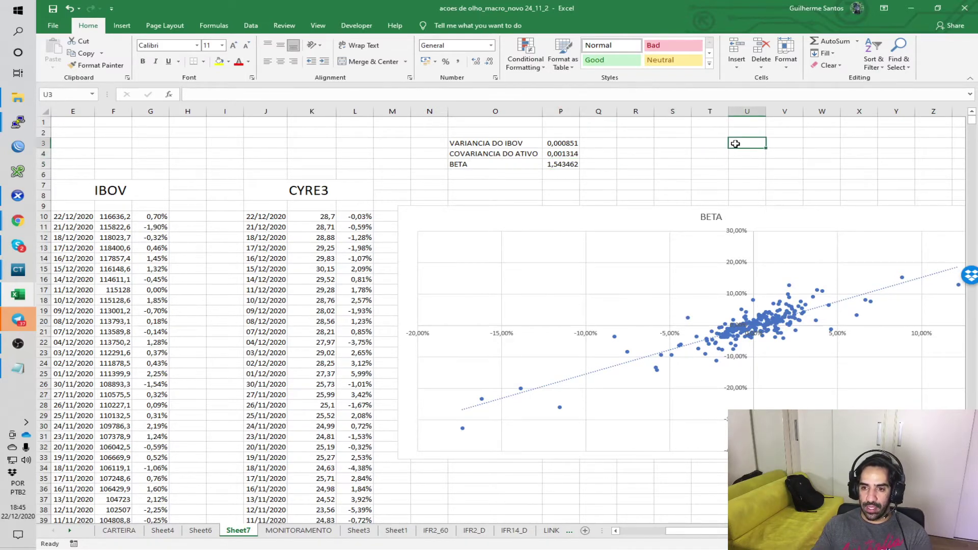
text(BETA)
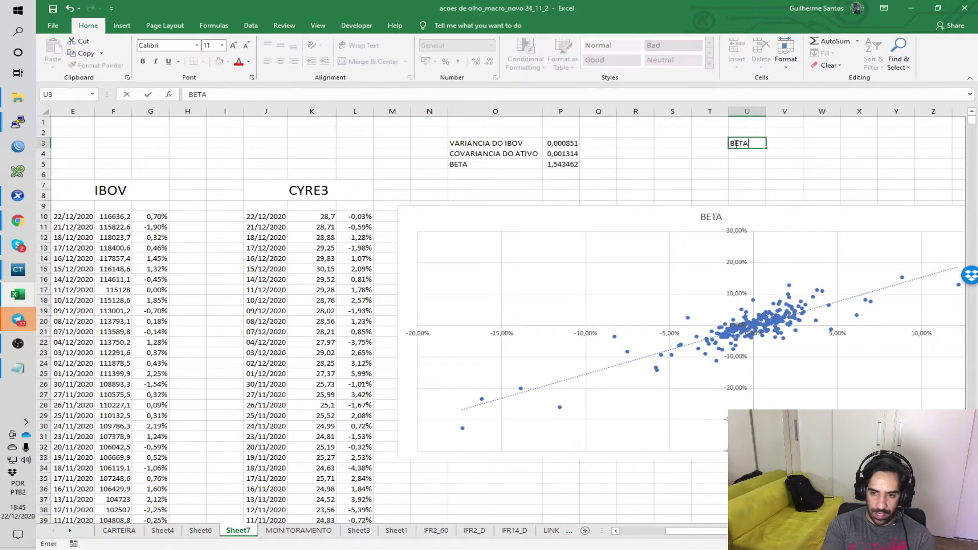
key(Return)
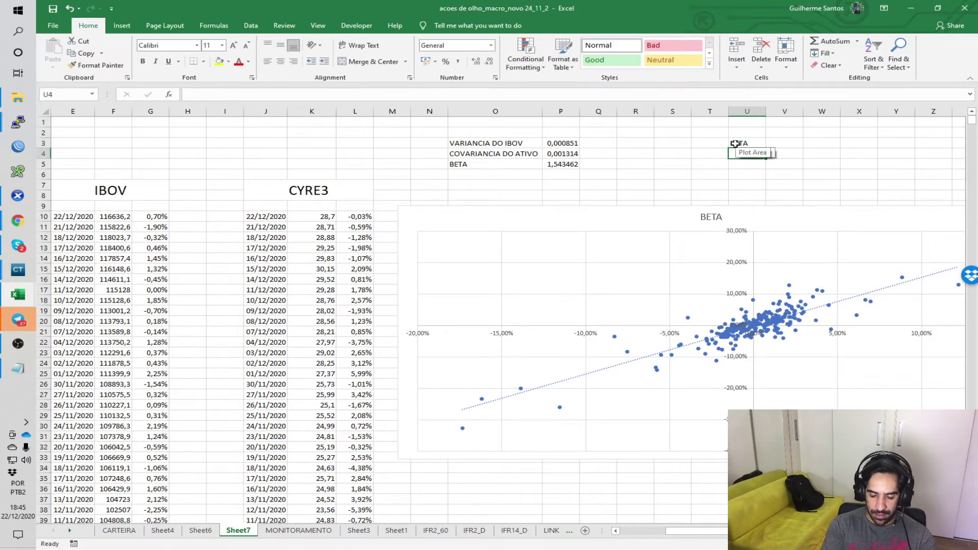
Add the first legend row with ">1" in U4 and "AGRESSIVO" in V4
text(>1)
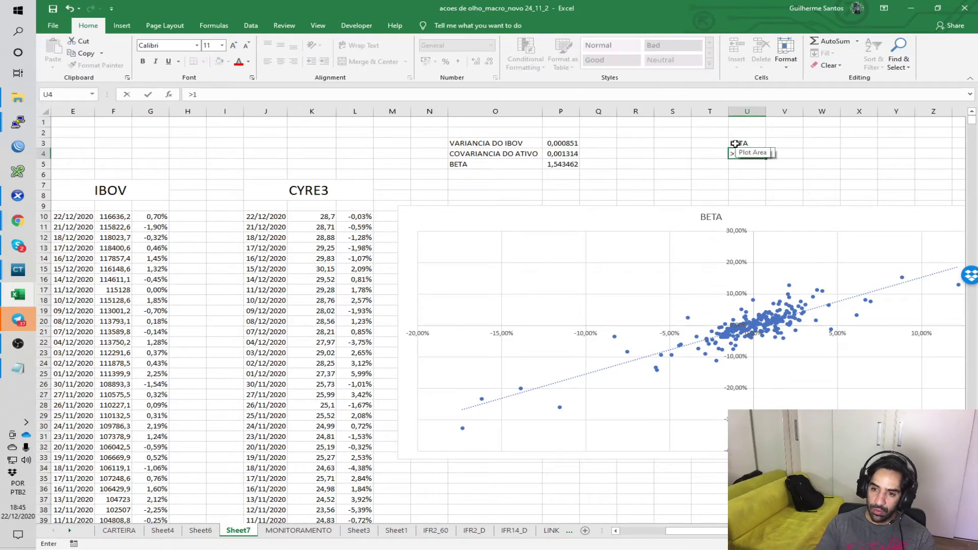
key(Tab)
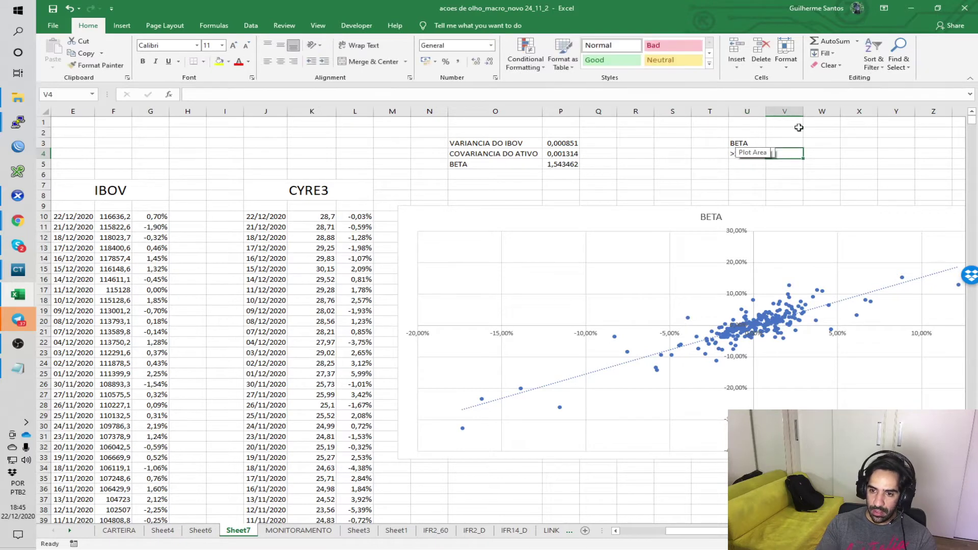
click(746, 173)
click(793, 154)
text(A)
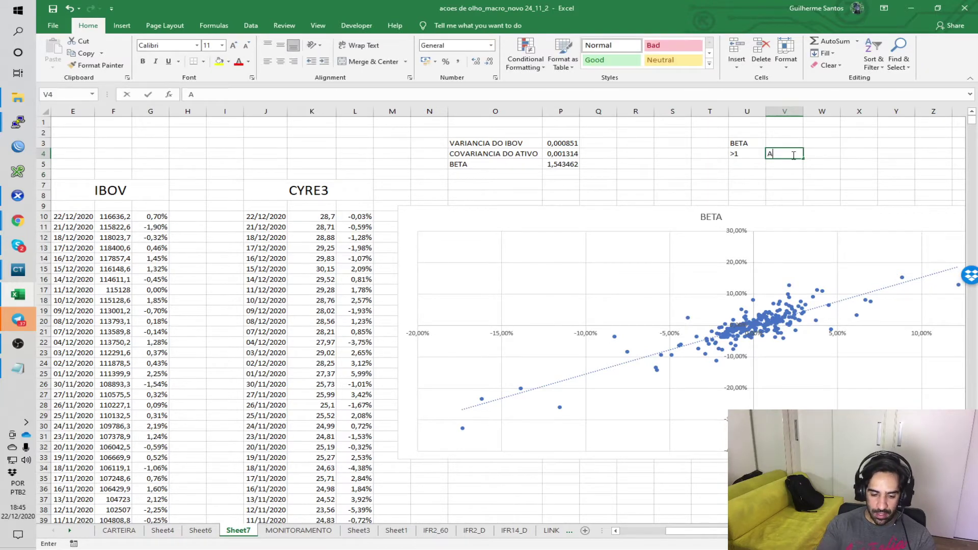
text(GRESSIVO)
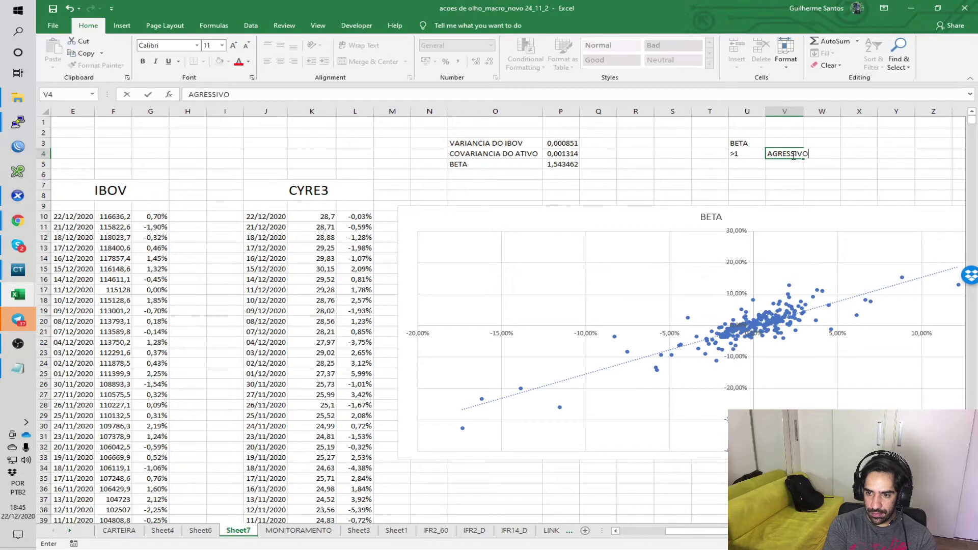
key(Return)
Add the second legend row with the value 1 in U5 and "NEUTRO" in V5
key(Left)
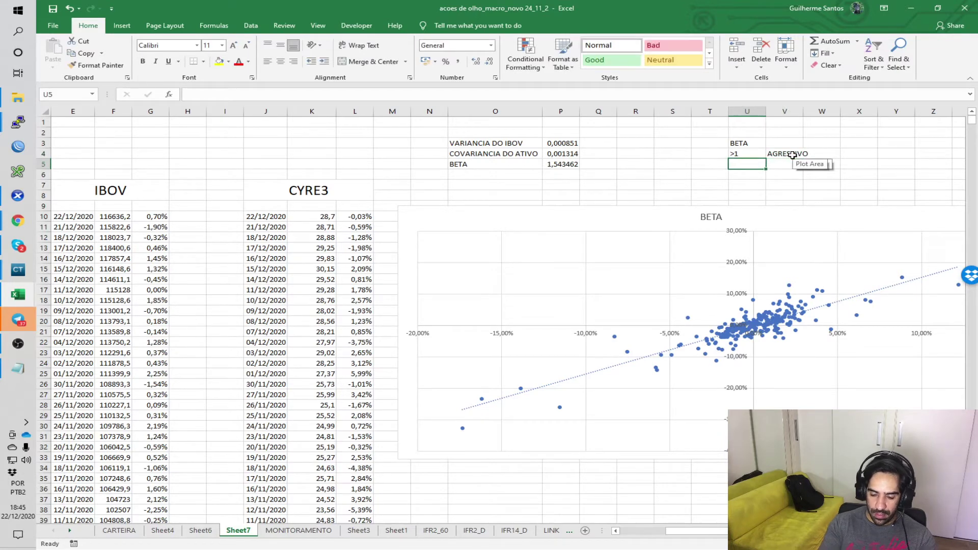
text(=)
key(Tab)
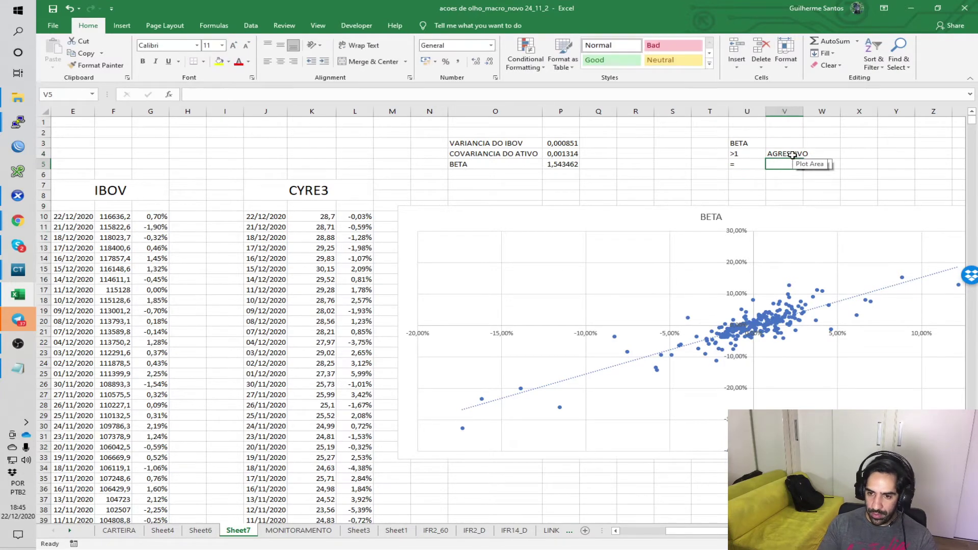
key(Left)
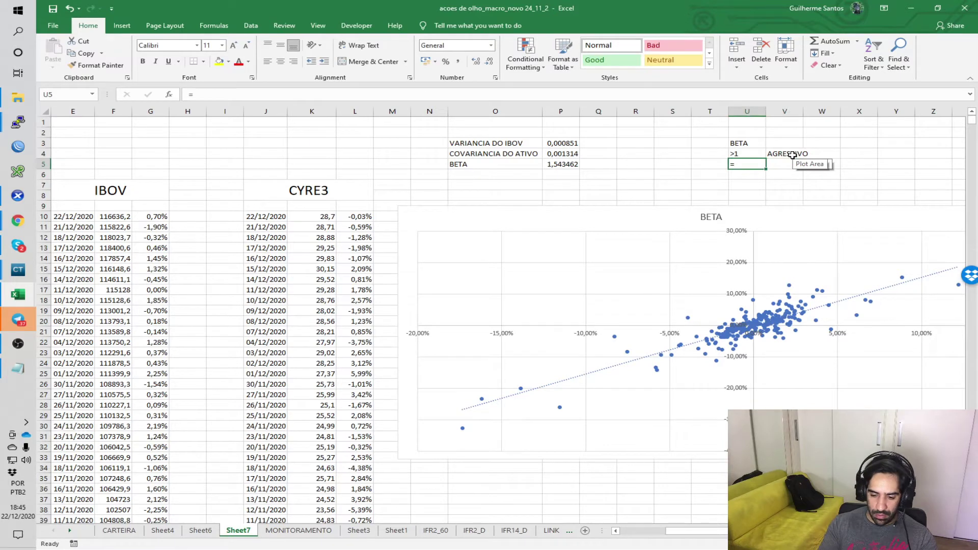
double_click(741, 165)
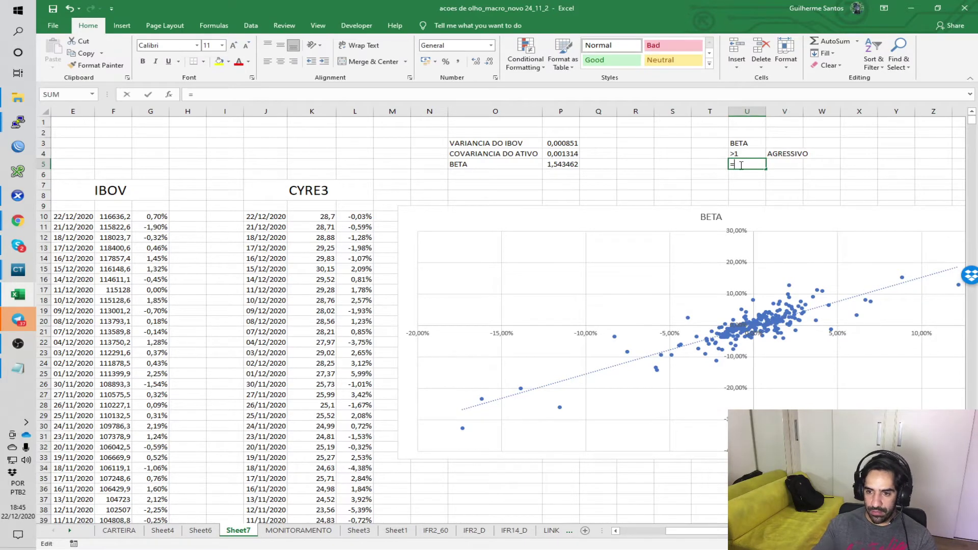
key(BackSpace)
text(1)
key(Return)
key(Up)
key(Right)
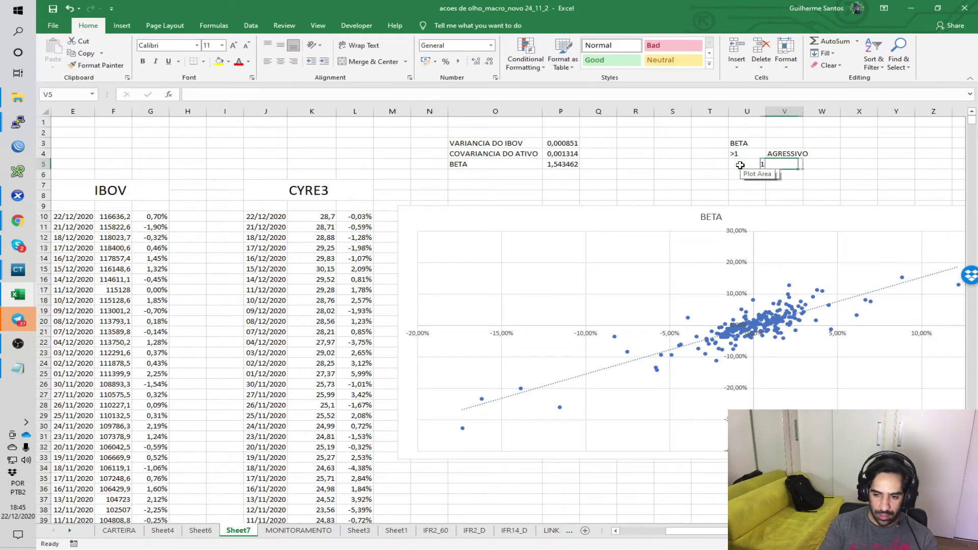
text(NEUTRO)
key(Return)
Add the third legend row with "<1" in U6 and "DEFENSIVO" in V6
key(Left)
text(<1)
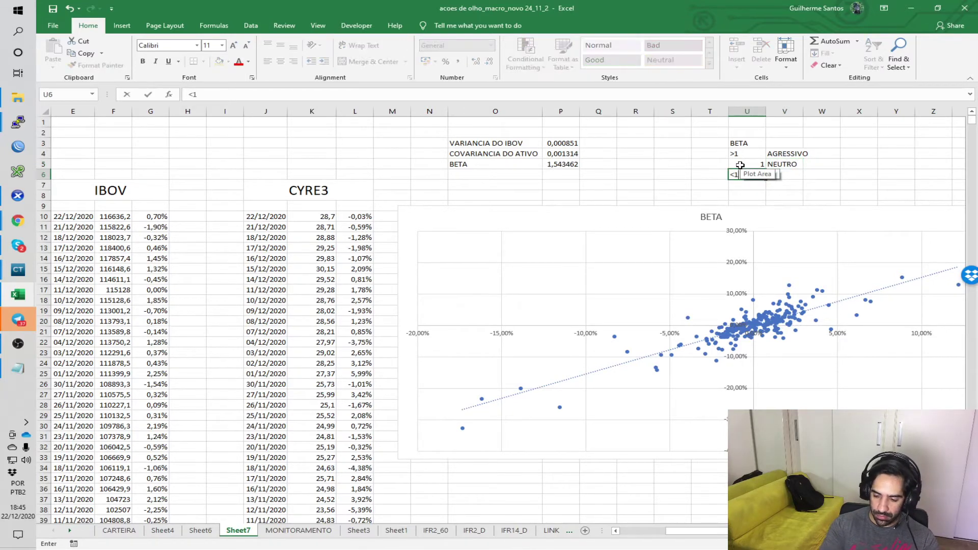
key(Right)
text(DEFENSIVP)
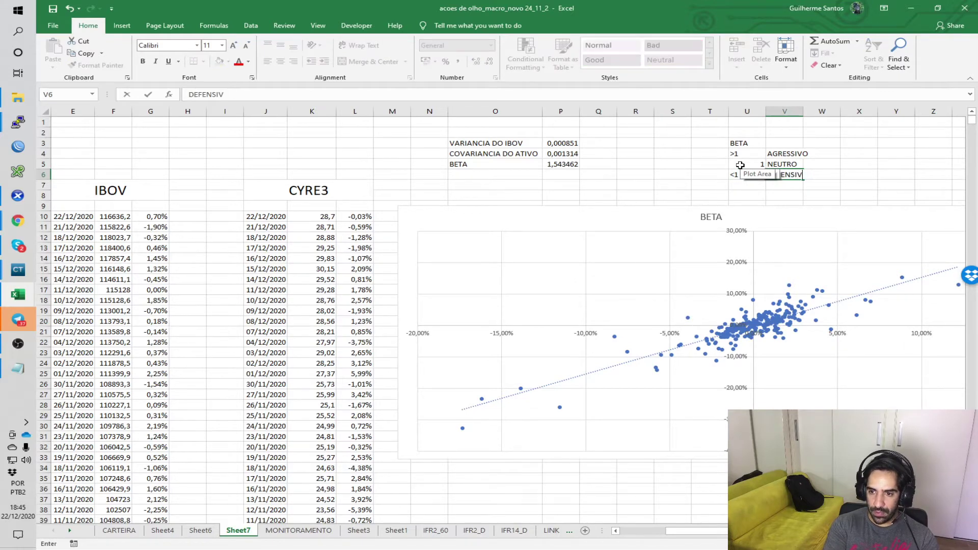
key(Return)
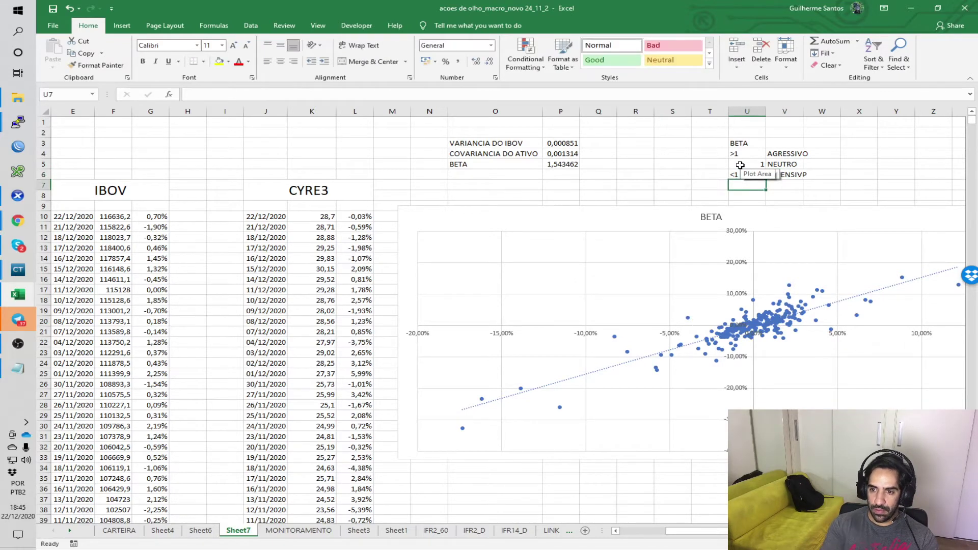
click(783, 175)
click(267, 93)
key(BackSpace)
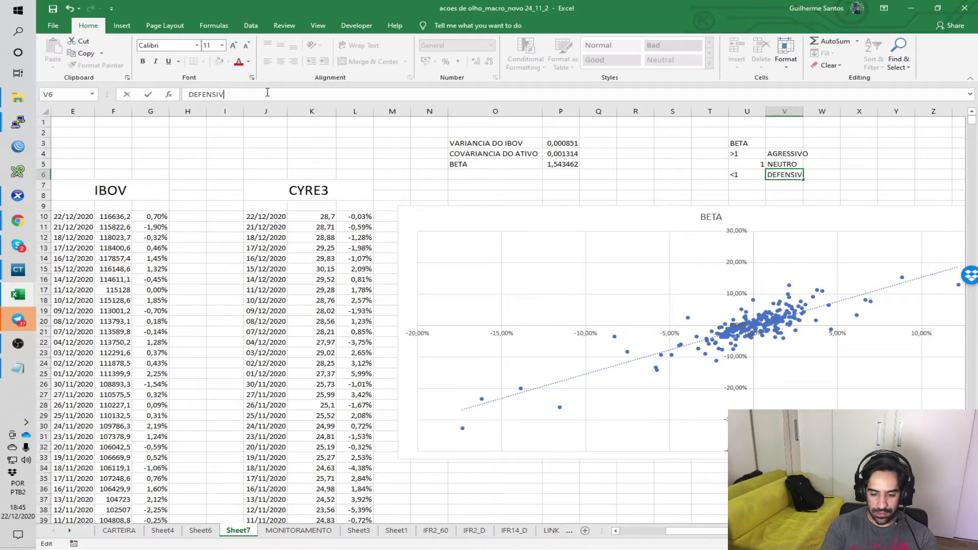
text(O)
key(Return)
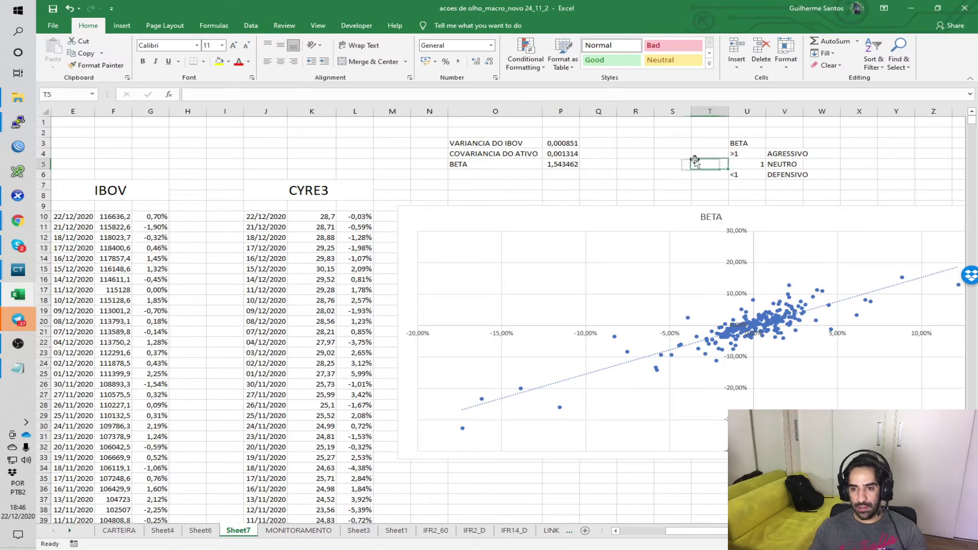
click(560, 164)
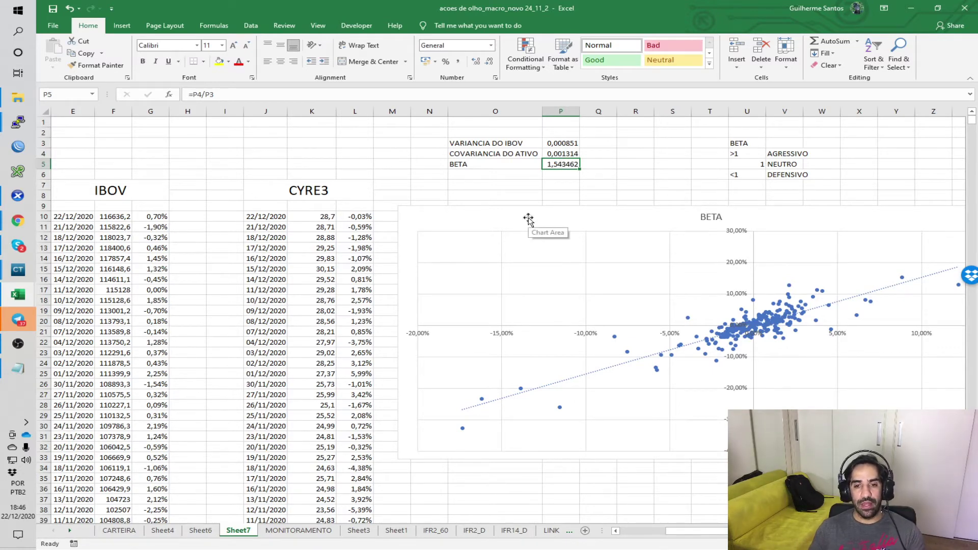
click(483, 222)
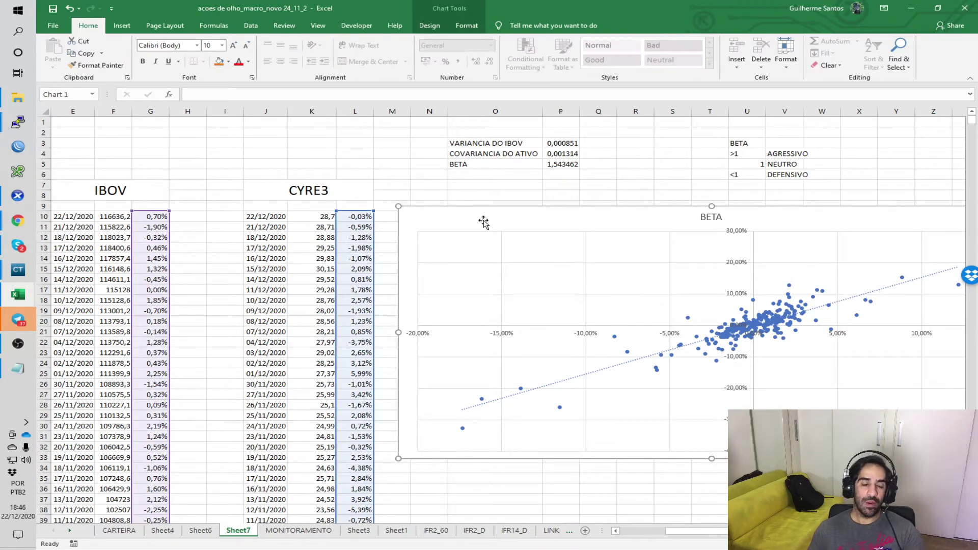
Move the BETA scatter chart down slightly so it clears row 9 below the legend and beta calculations
click(520, 167)
click(661, 219)
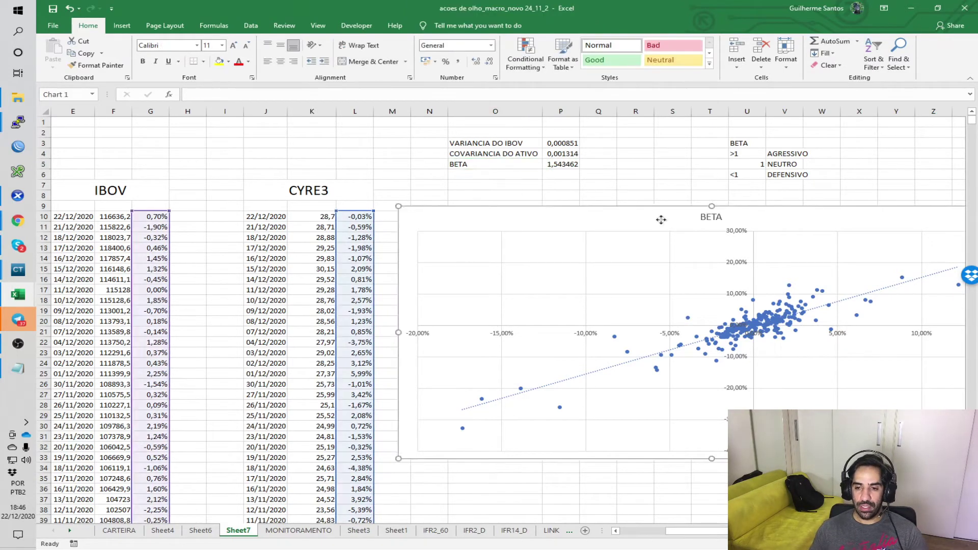
drag(536, 223, 538, 231)
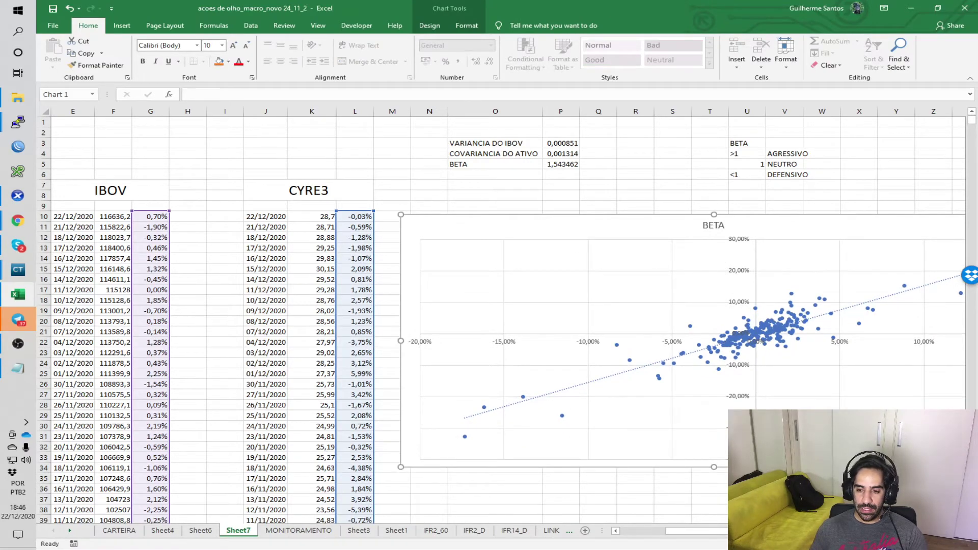
scroll(646, 298, right, 2)
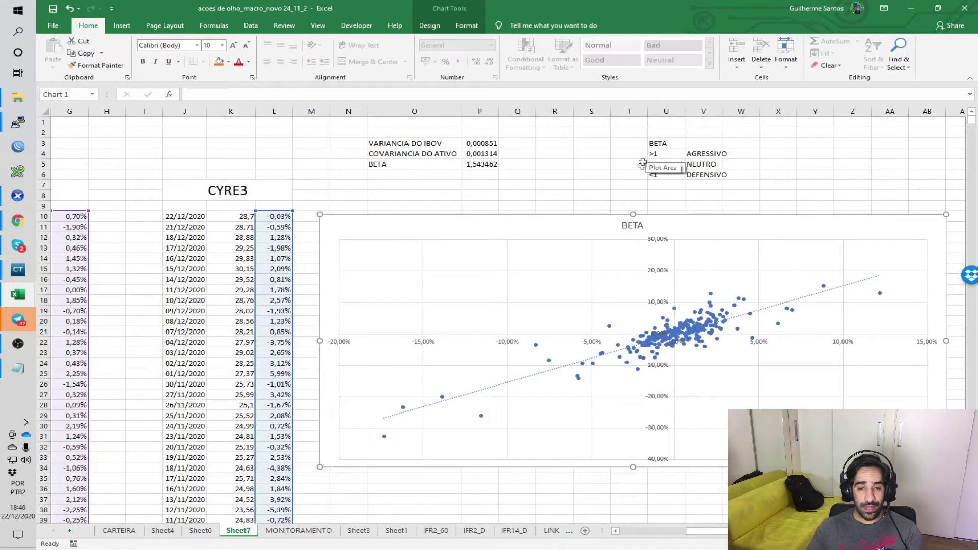
click(665, 193)
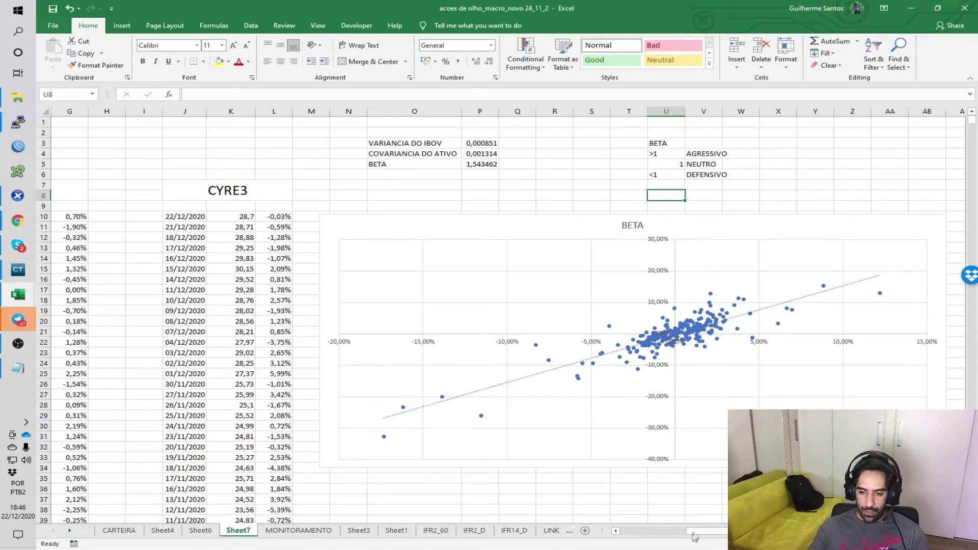
Enter the label "BETA FORMA 2" in cell O6, below the BETA row
scroll(693, 536, left, 1)
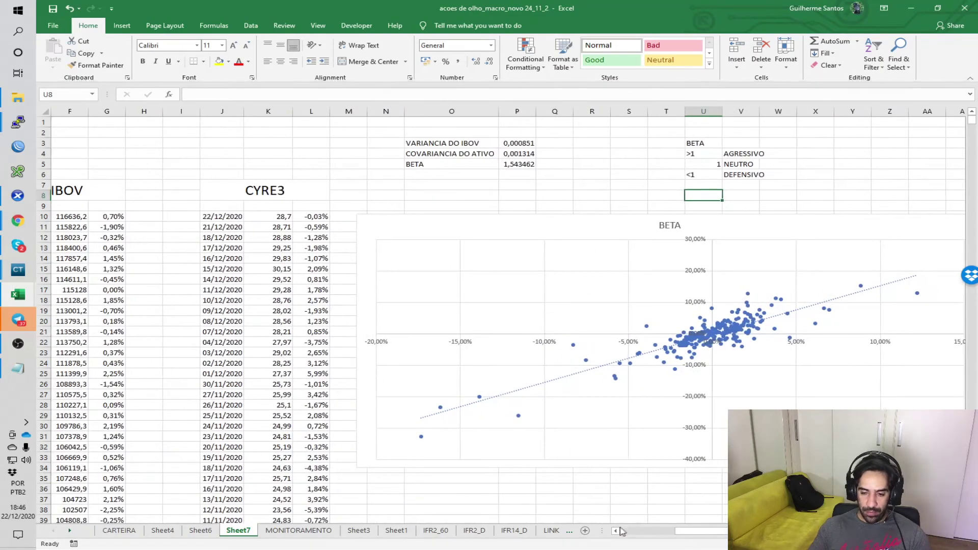
scroll(622, 532, left, 3)
click(392, 311)
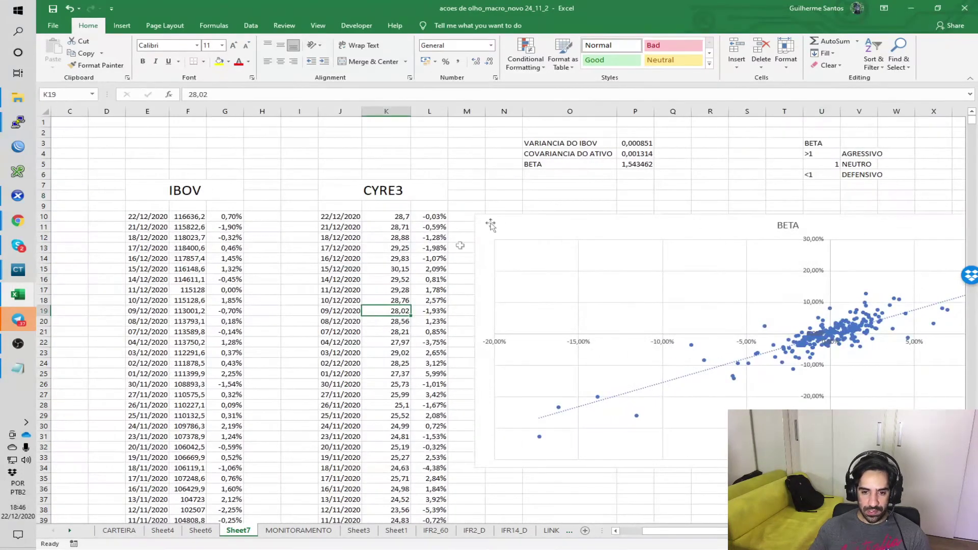
click(537, 176)
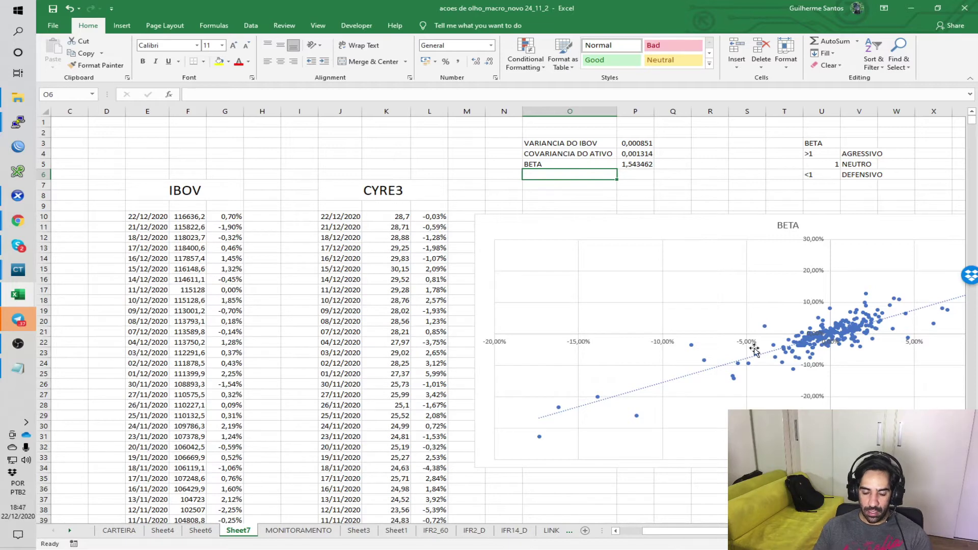
text(BETA FORMA 2)
key(Tab)
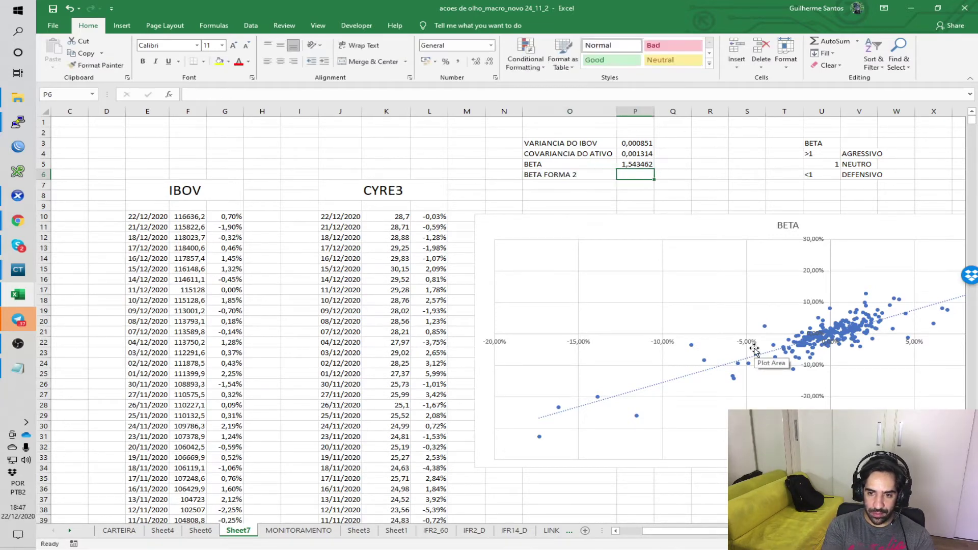
Begin a SLOPE formula in P6 using the CYRE3 returns L10:L259 as the known ys
text(=)
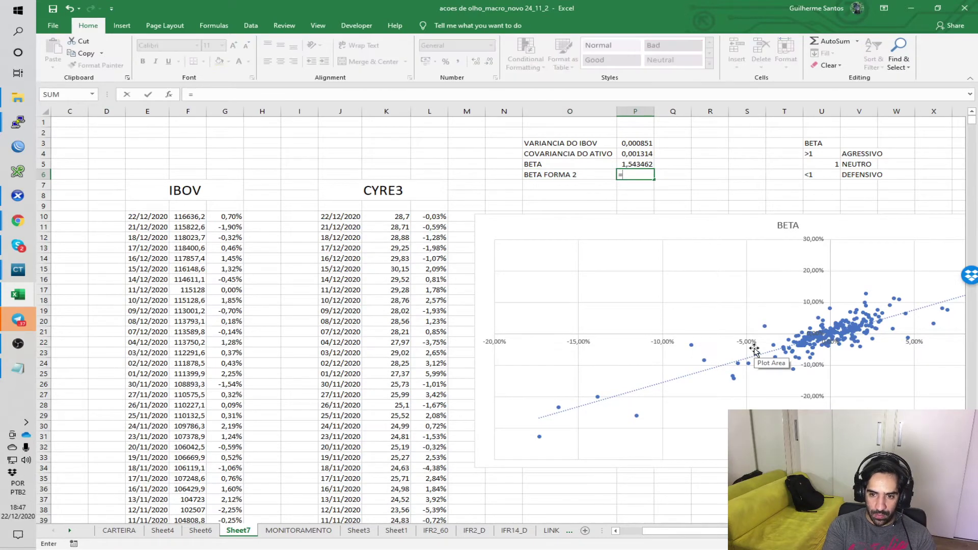
text(SLO)
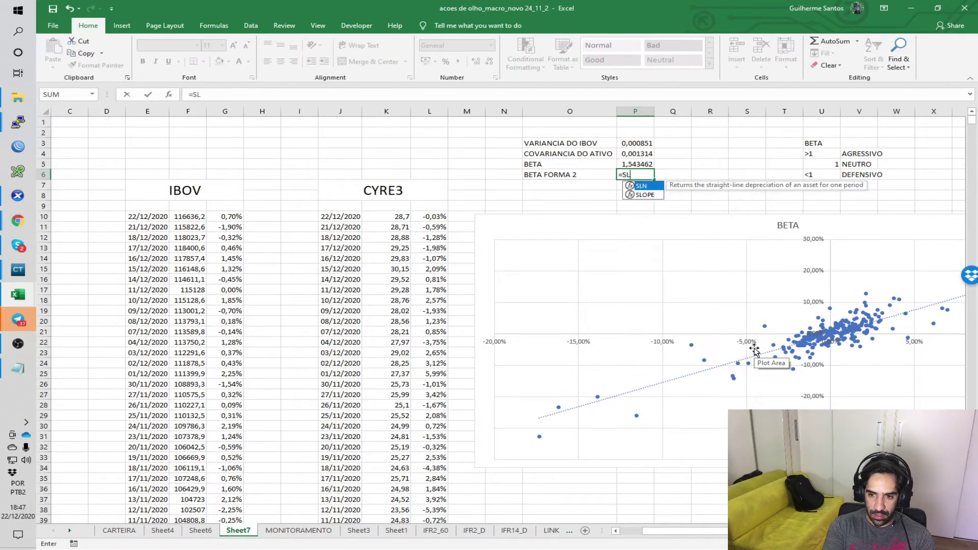
key(BackSpace)
key(BackSpace)
key(BackSpace)
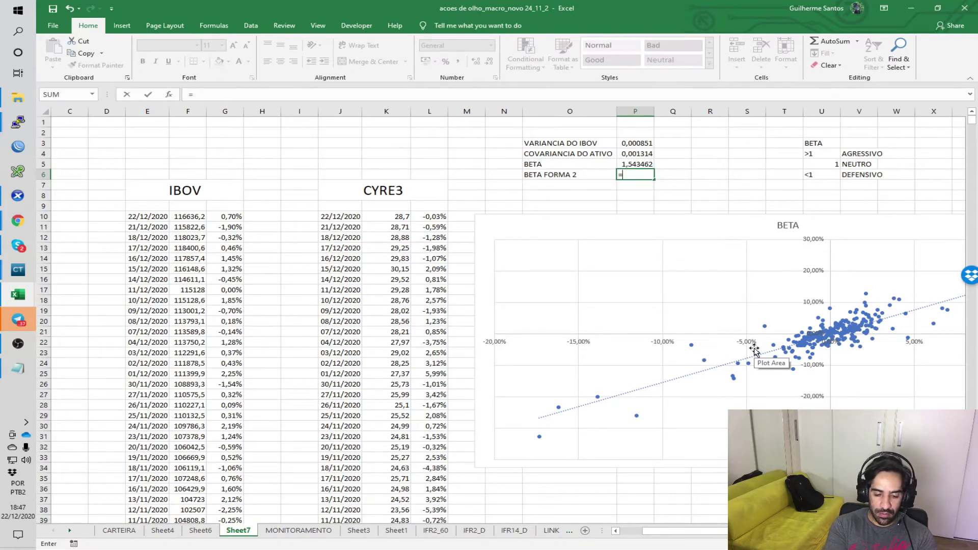
text(SLO)
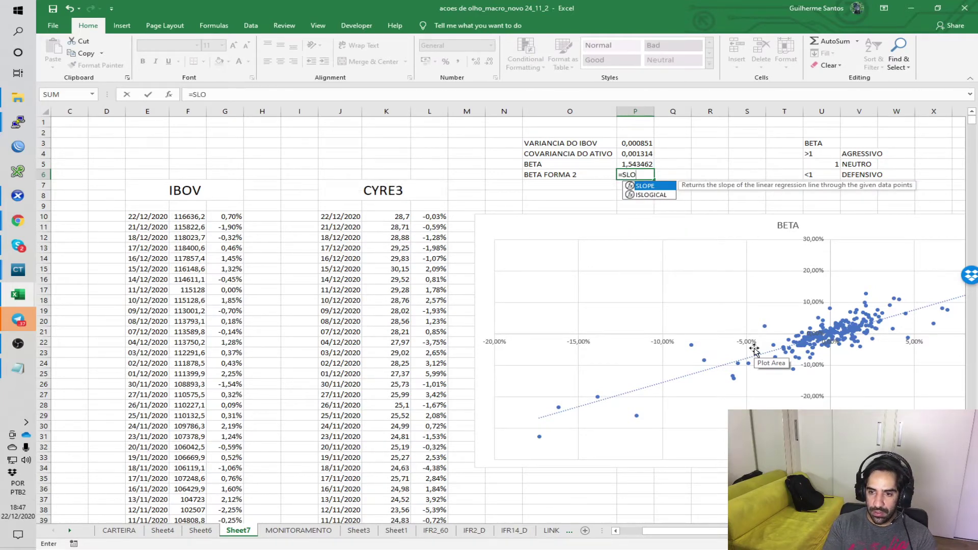
key(Tab)
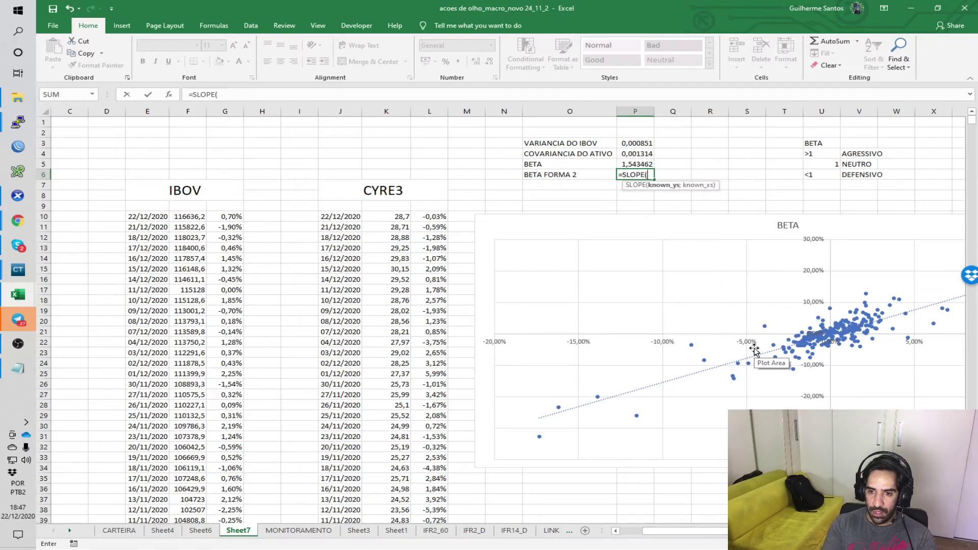
click(442, 217)
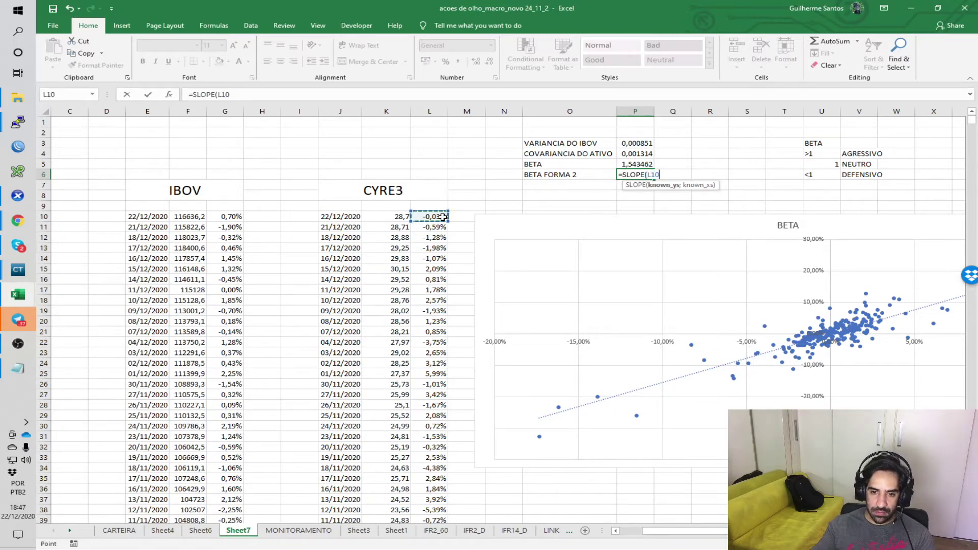
key(ctrl+shift+Down)
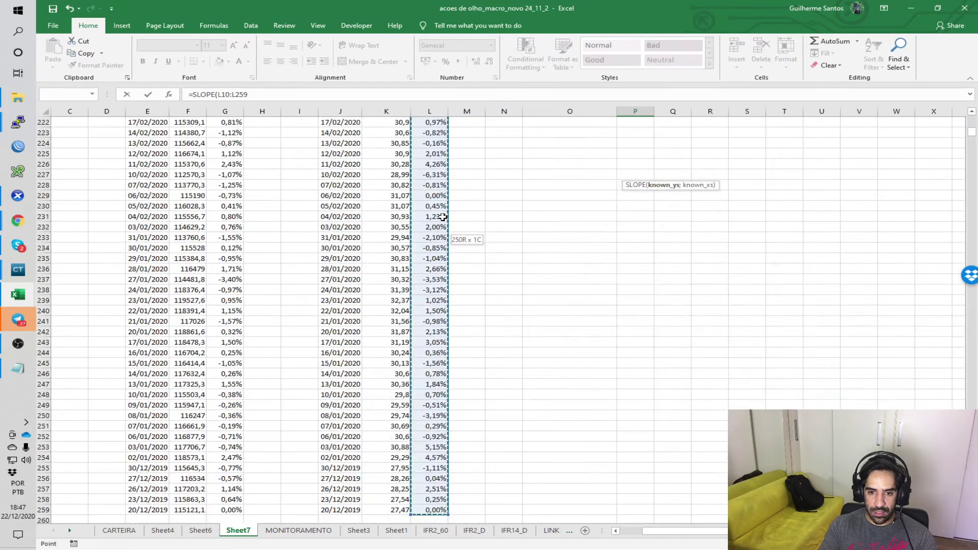
text(;)
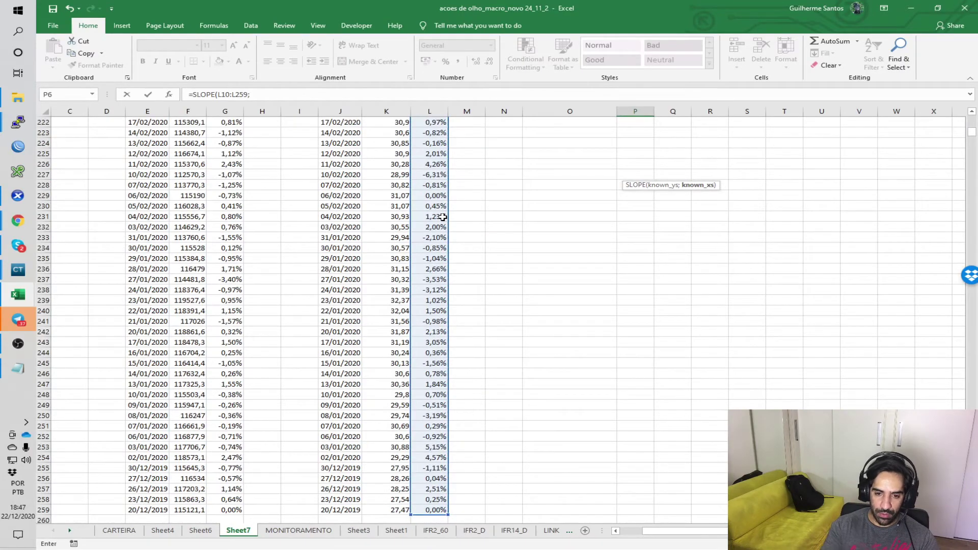
Complete the SLOPE formula in P6 with the IBOV returns G10:G259 as the known xs
scroll(581, 219, up, 20)
scroll(586, 219, up, 20)
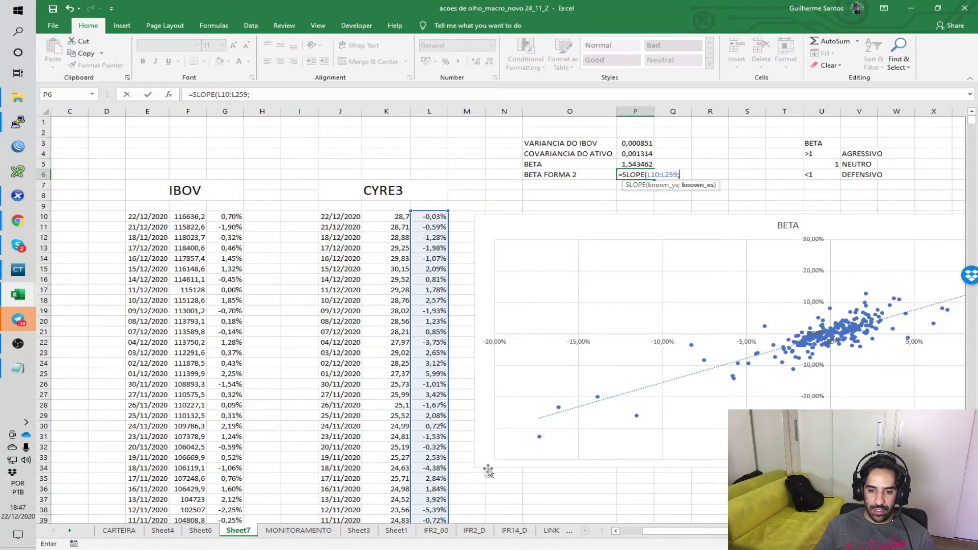
click(236, 218)
key(ctrl+shift+Down)
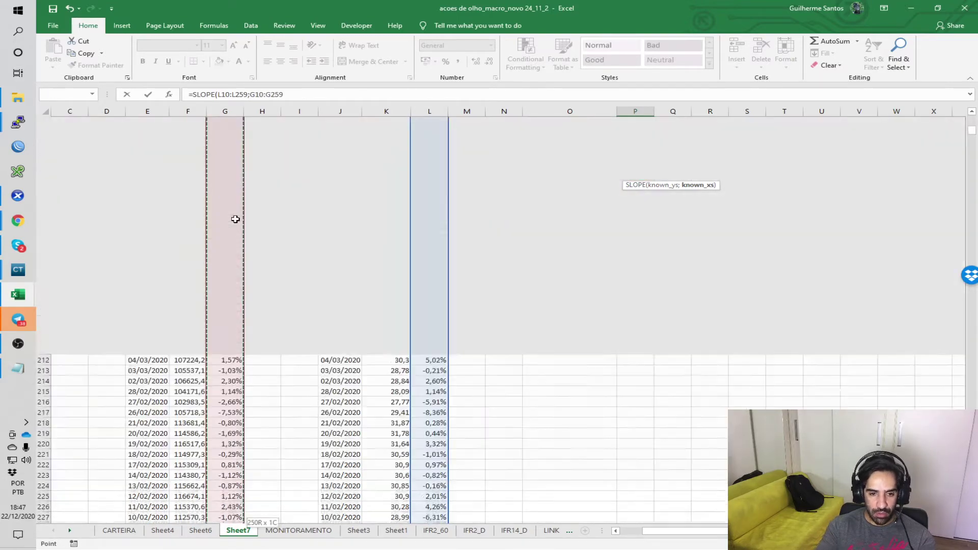
key(Return)
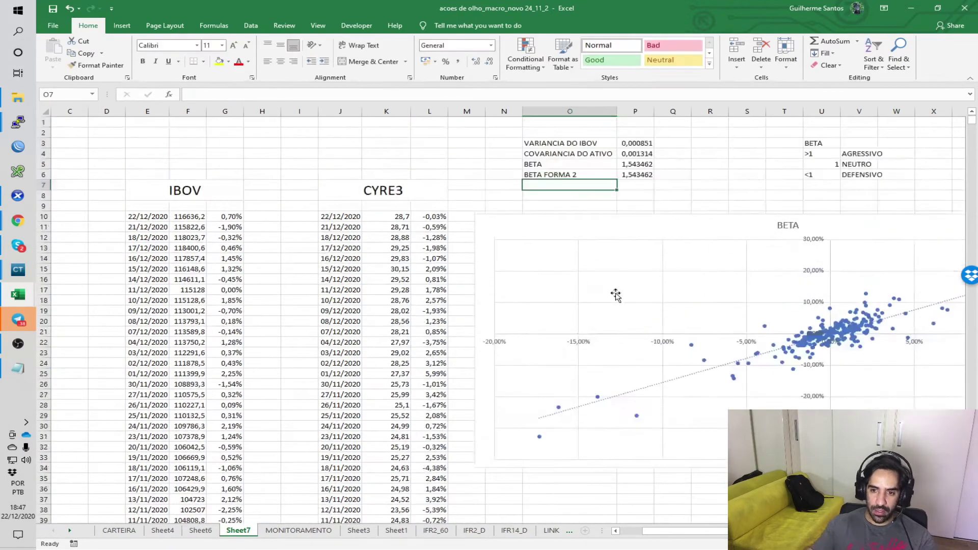
Examine the variance, covariance and both beta results in P3:P6, comparing the two calculation methods
click(637, 175)
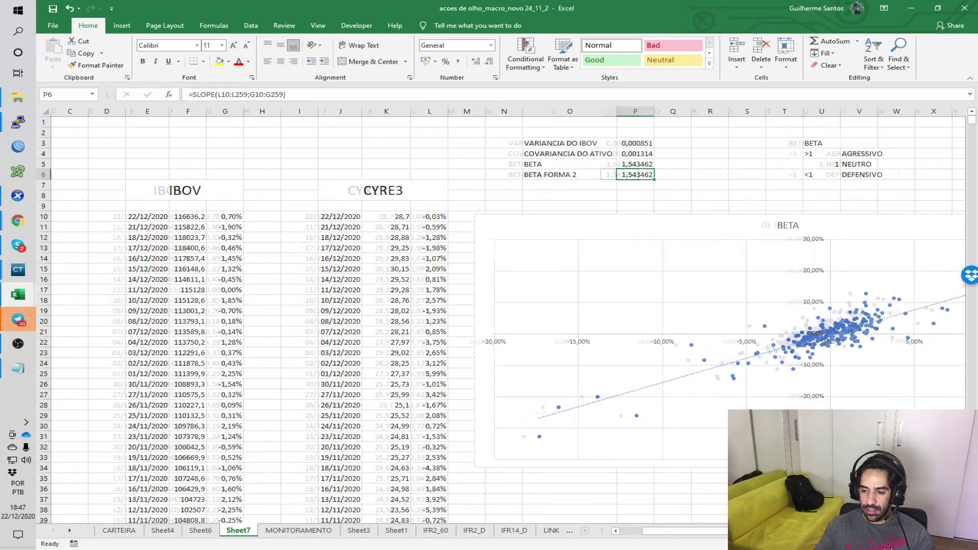
scroll(777, 351, right, 3)
click(395, 165)
click(375, 144)
click(381, 153)
click(394, 164)
click(397, 174)
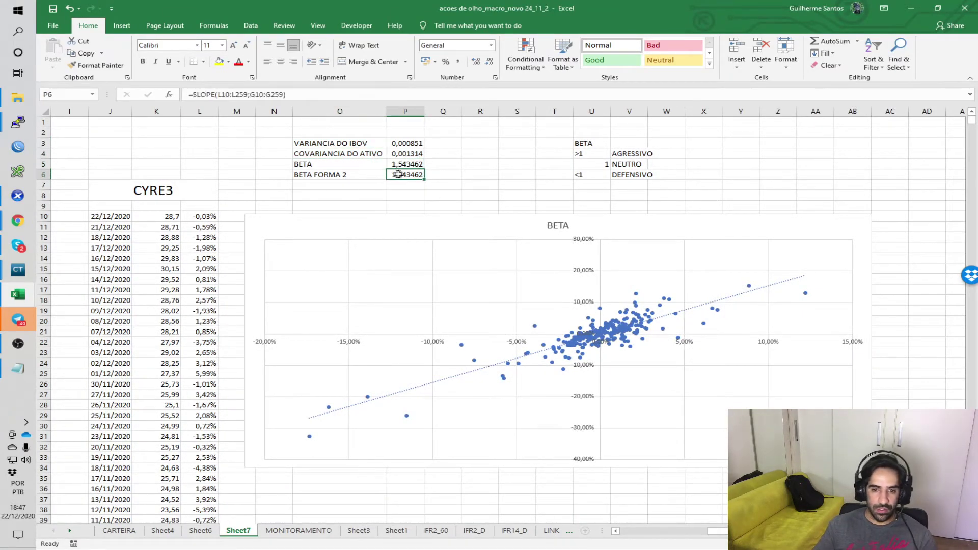
click(357, 173)
click(391, 176)
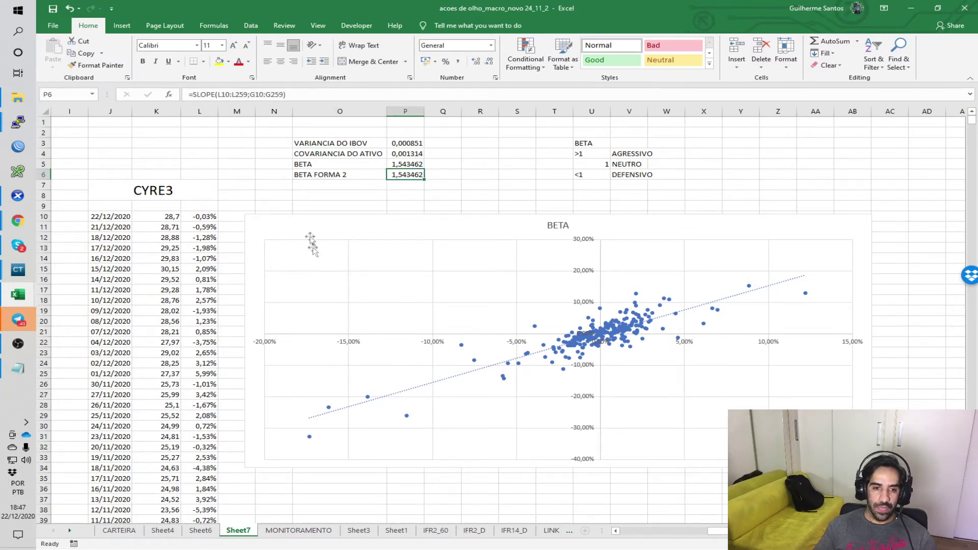
click(317, 190)
key(Left)
key(Left)
key(Left)
key(Left)
key(Left)
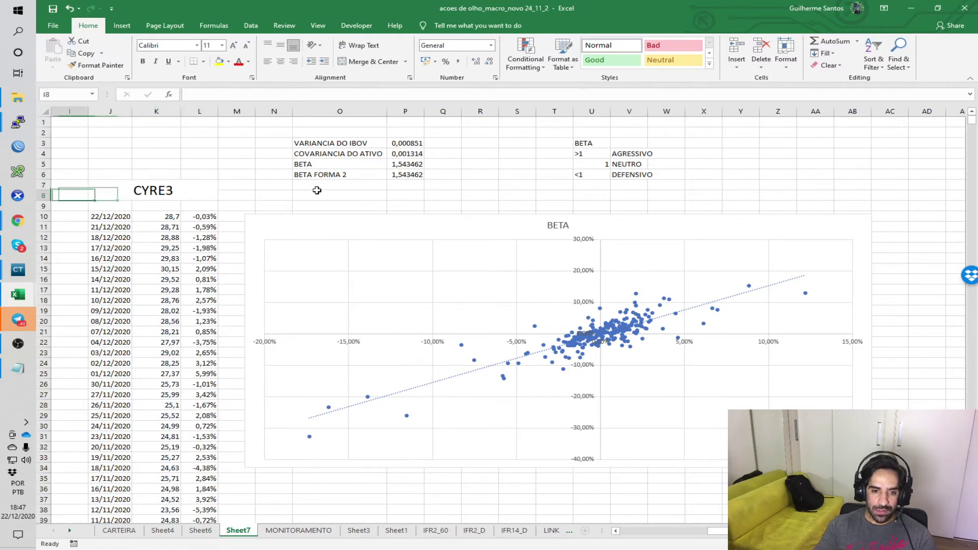
key(Left)
key(Left)
key(Left)
key(Left)
key(Left)
key(Right)
key(Right)
key(Right)
key(Right)
key(Right)
key(Right)
key(Right)
key(Right)
key(Right)
key(Right)
key(Up)
key(Right)
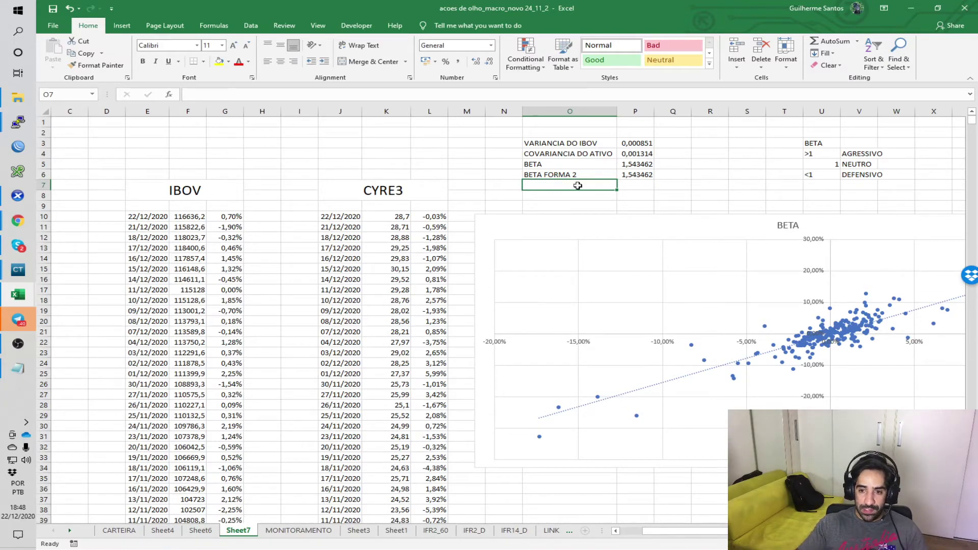
click(628, 167)
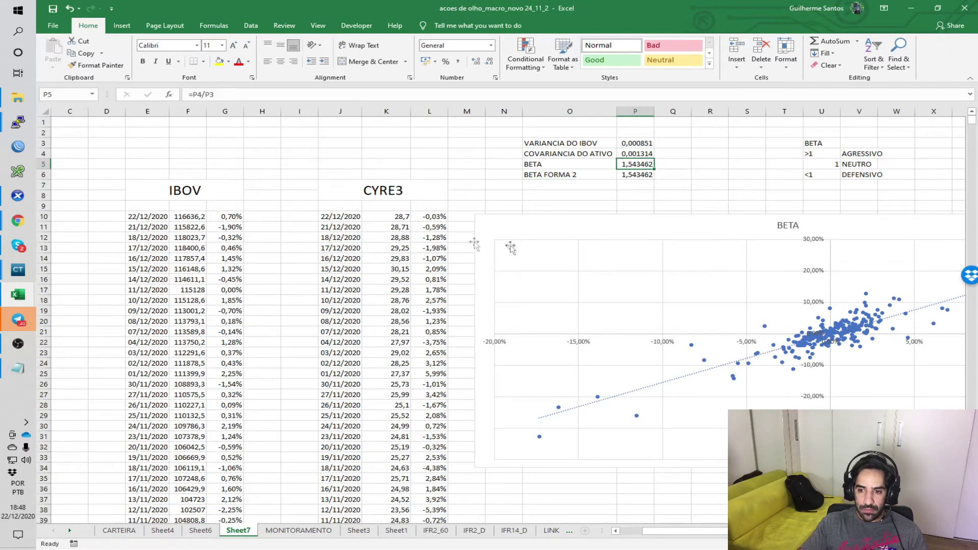
click(437, 203)
click(438, 194)
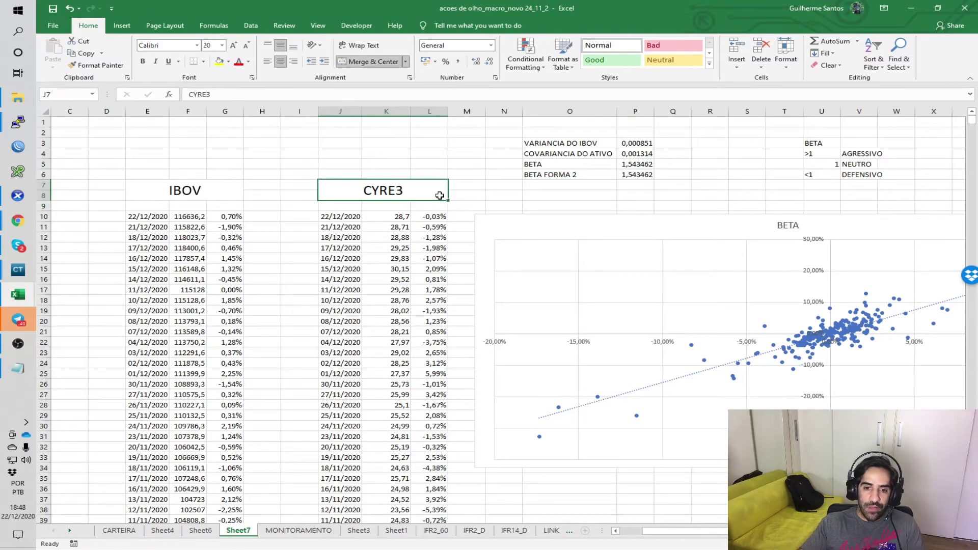
Open the CARTEIRA sheet and examine the portfolio's assets, quantities and entry prices
click(119, 531)
click(410, 337)
click(447, 388)
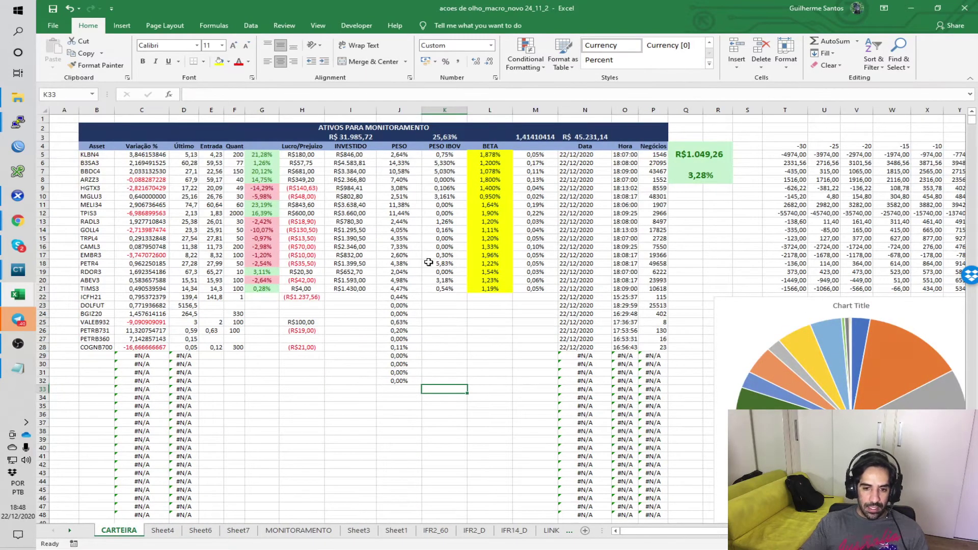
click(415, 330)
drag(115, 173, 114, 289)
click(113, 296)
drag(105, 223, 106, 264)
click(220, 284)
drag(235, 162, 235, 230)
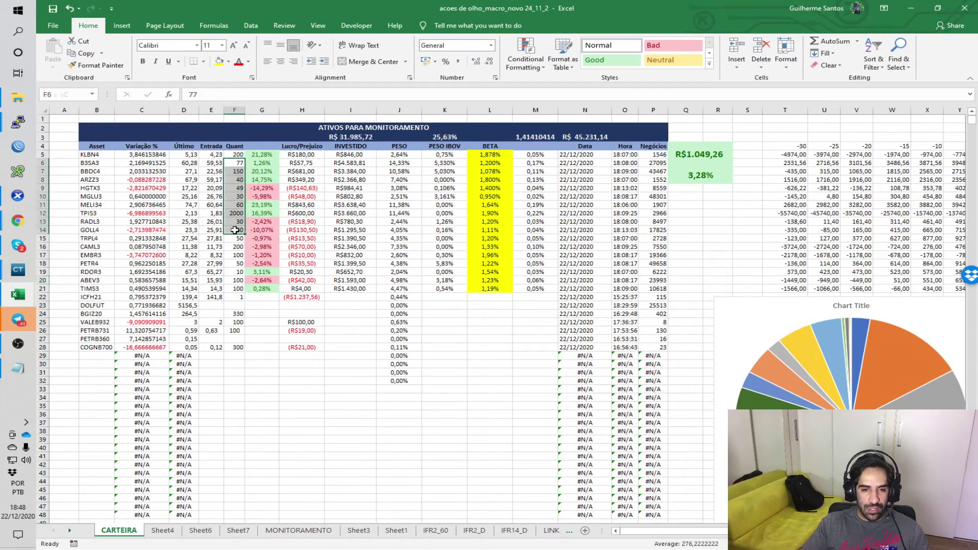
drag(208, 164, 214, 230)
click(228, 229)
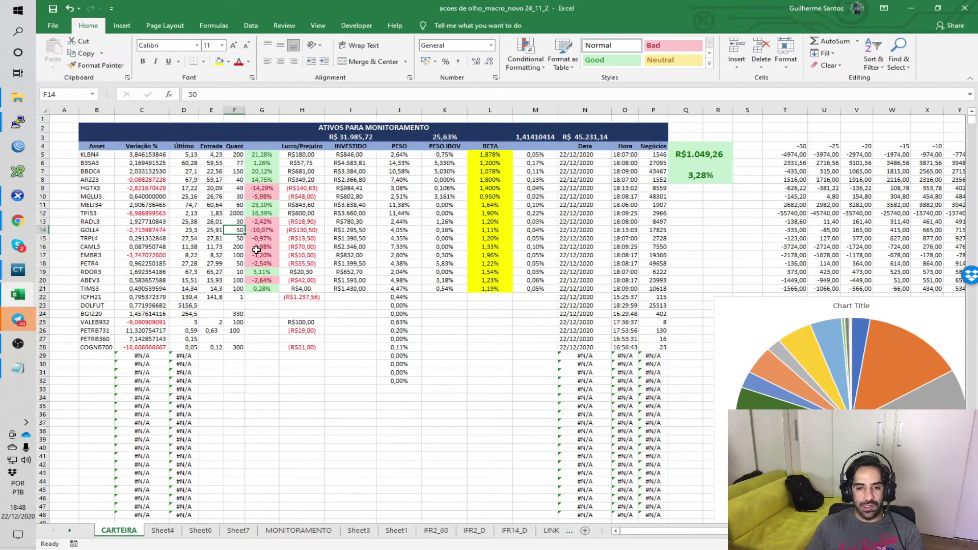
Examine the MELI34 and TPIS3 positions, the GOLL4 weight formula and the daily variation values in the portfolio table
click(237, 204)
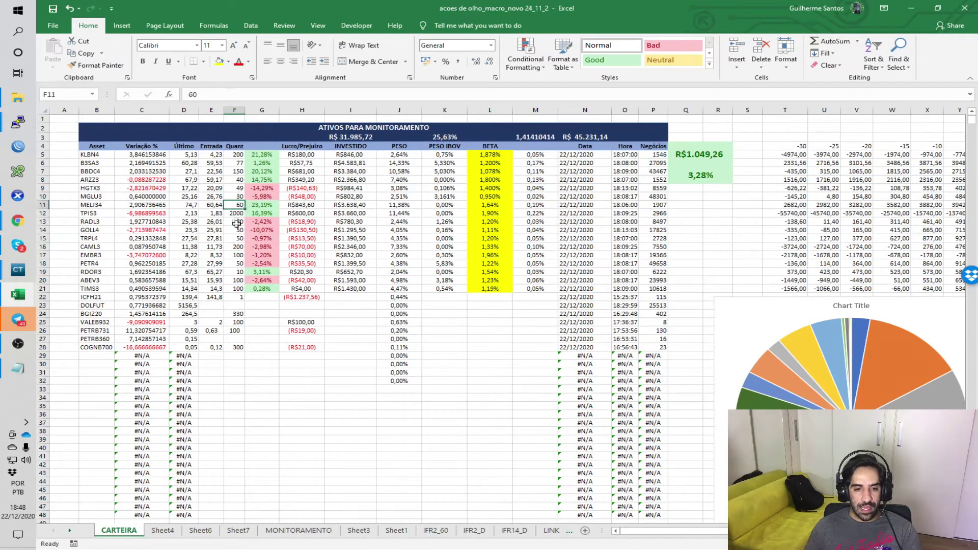
drag(210, 197, 217, 216)
click(216, 213)
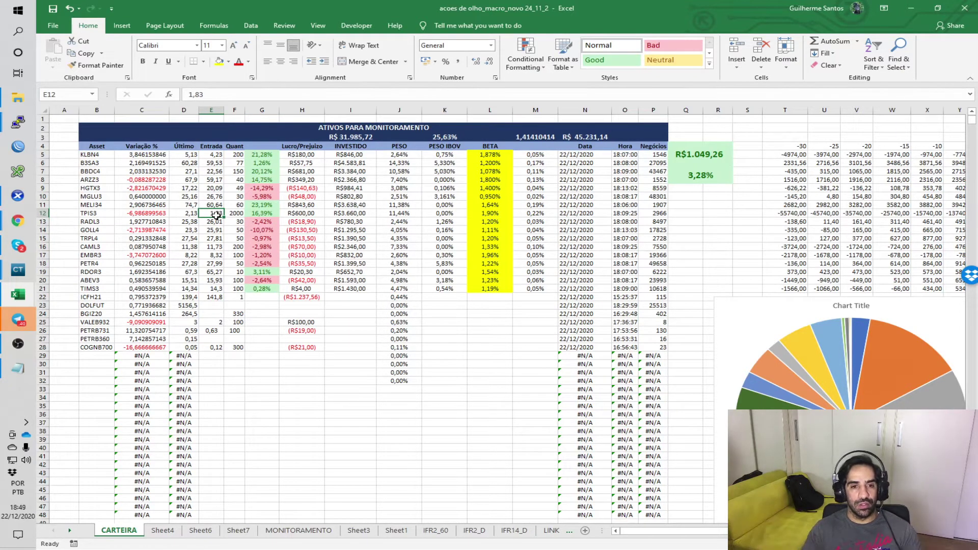
click(399, 230)
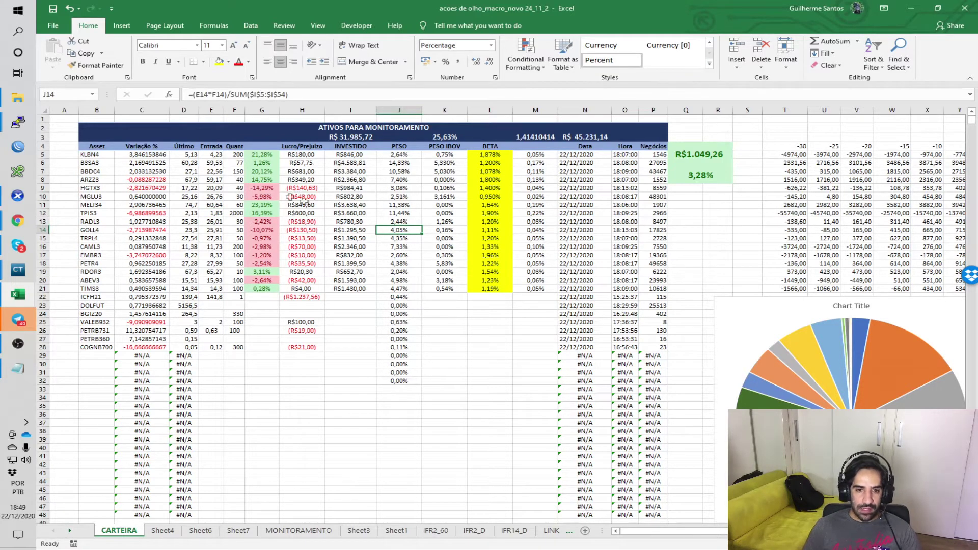
drag(88, 162, 99, 196)
drag(142, 155, 144, 221)
click(144, 221)
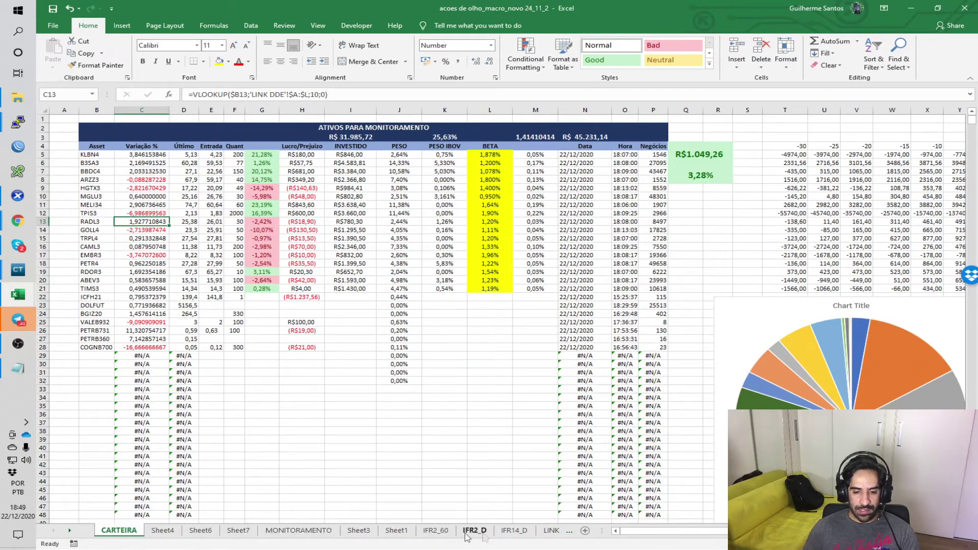
click(435, 531)
click(397, 530)
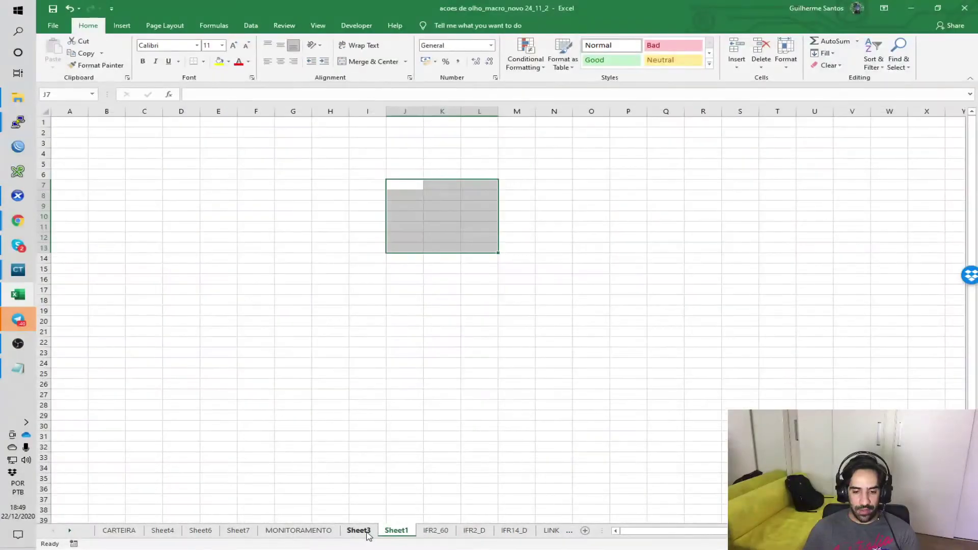
click(119, 531)
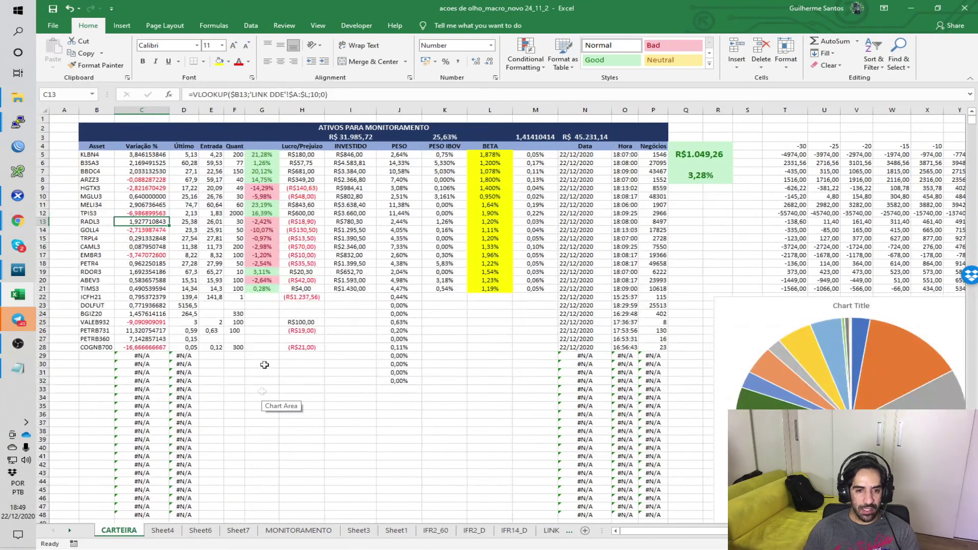
Examine the percentage gain and loss values in column G of the portfolio table, up to its blank header in G4
click(261, 205)
drag(257, 155, 261, 229)
click(265, 189)
click(262, 147)
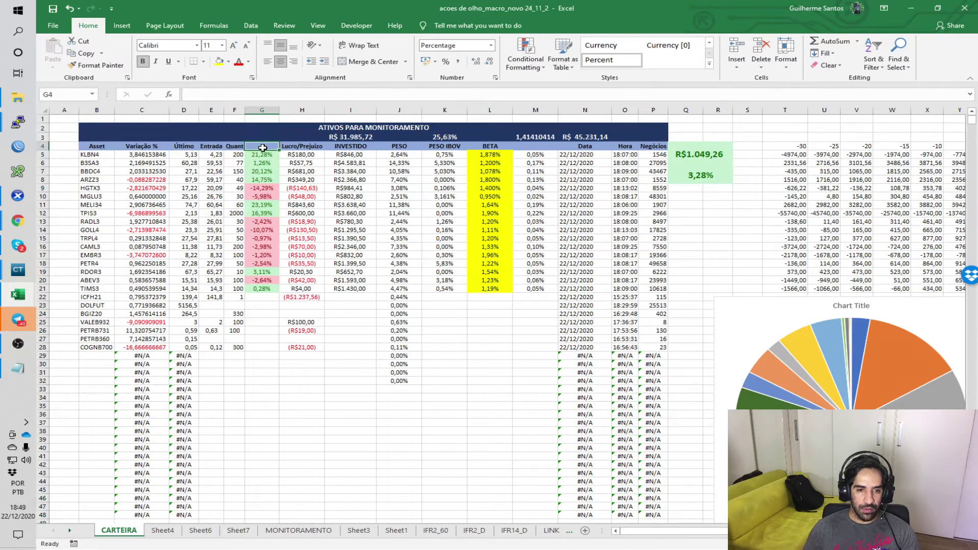
Examine the percentage return formulas in column G for several assets, including GOLL4 and KLBN4
click(260, 214)
click(257, 231)
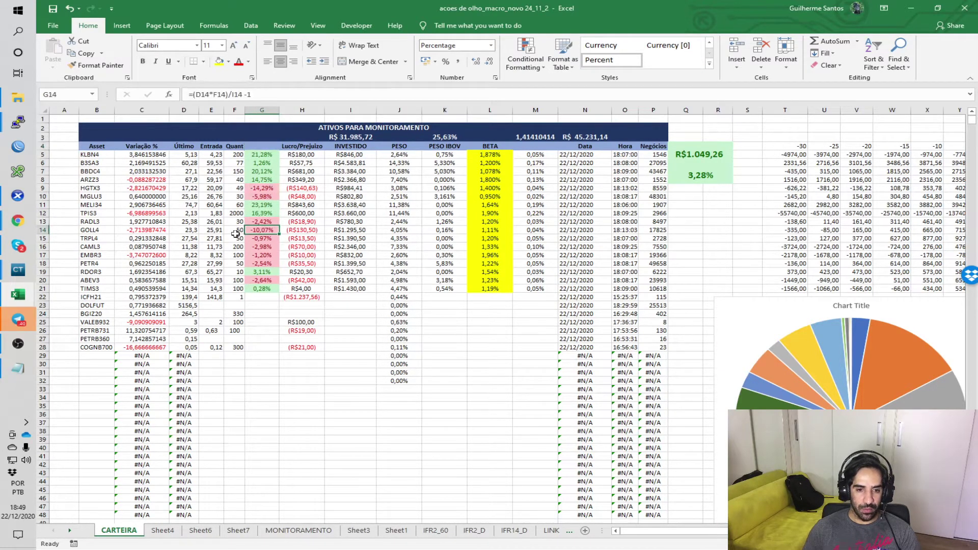
click(157, 237)
click(231, 236)
click(253, 232)
click(262, 179)
click(263, 163)
click(265, 153)
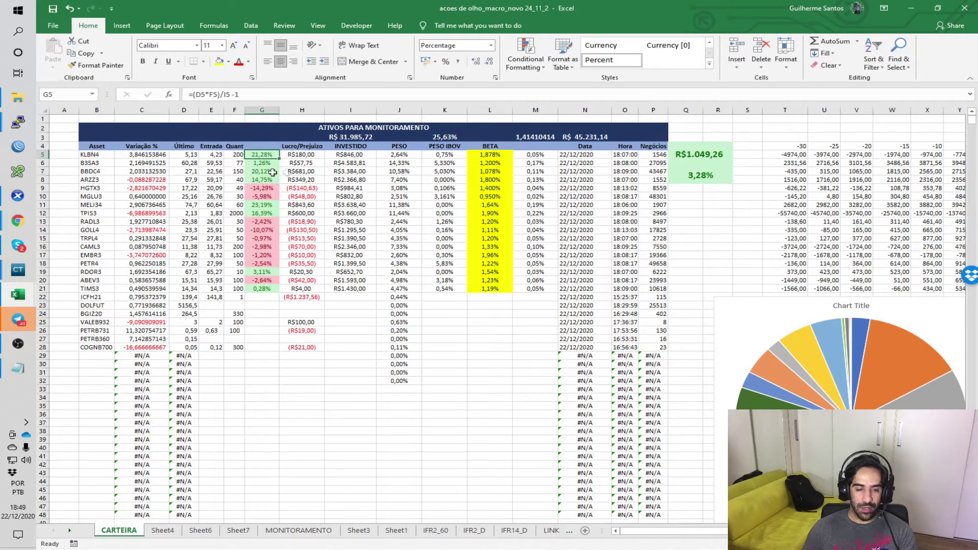
Review the Lucro/Prejuízo and INVESTIDO columns and inspect the formula behind KLBN4's invested amount
drag(302, 163, 295, 261)
drag(353, 149, 349, 232)
click(349, 231)
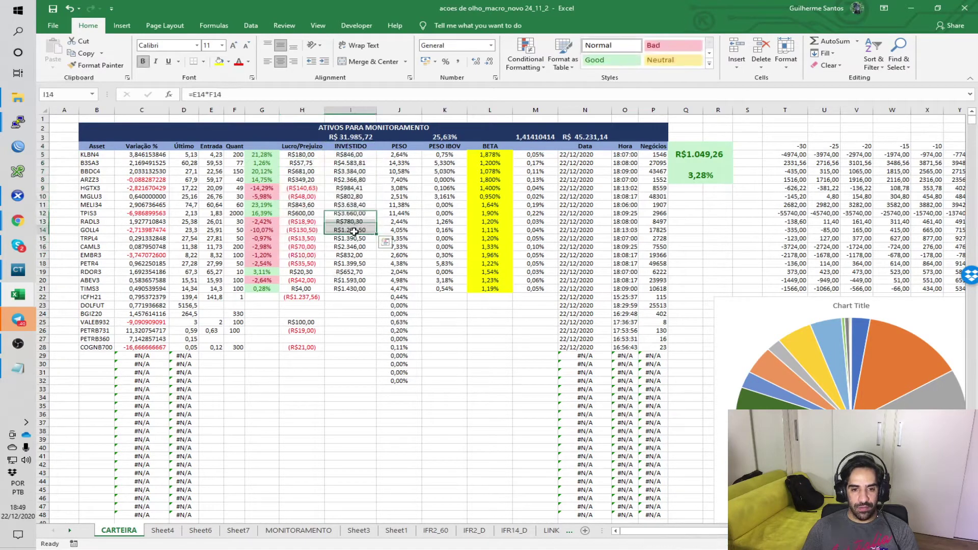
click(351, 153)
double_click(351, 153)
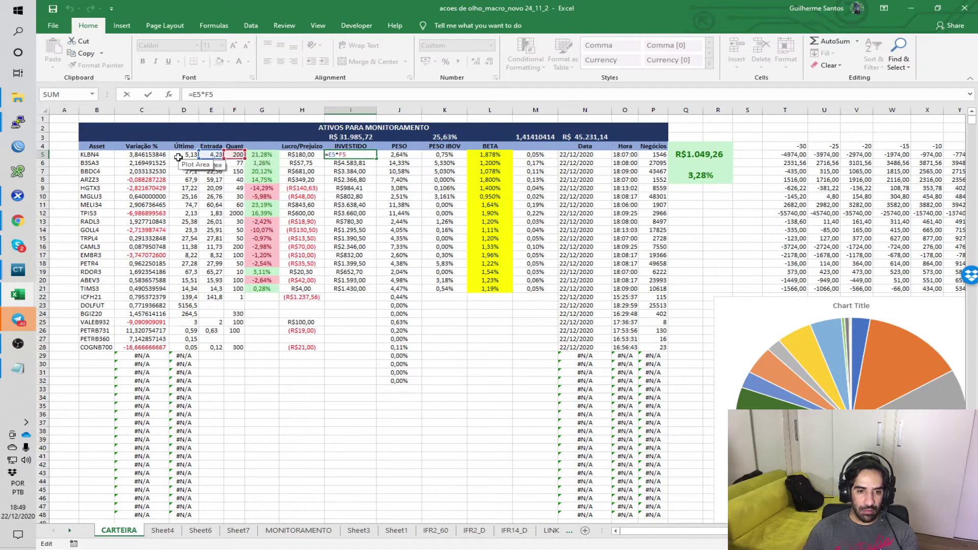
key(Escape)
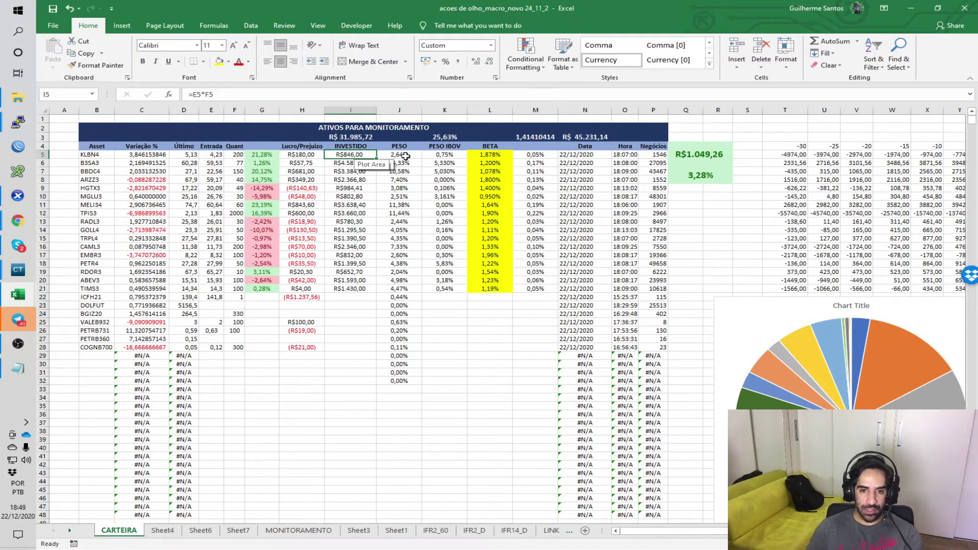
Inspect KLBN4's PESO formula along with the invested total above the INVESTIDO column and the amounts it sums
click(92, 155)
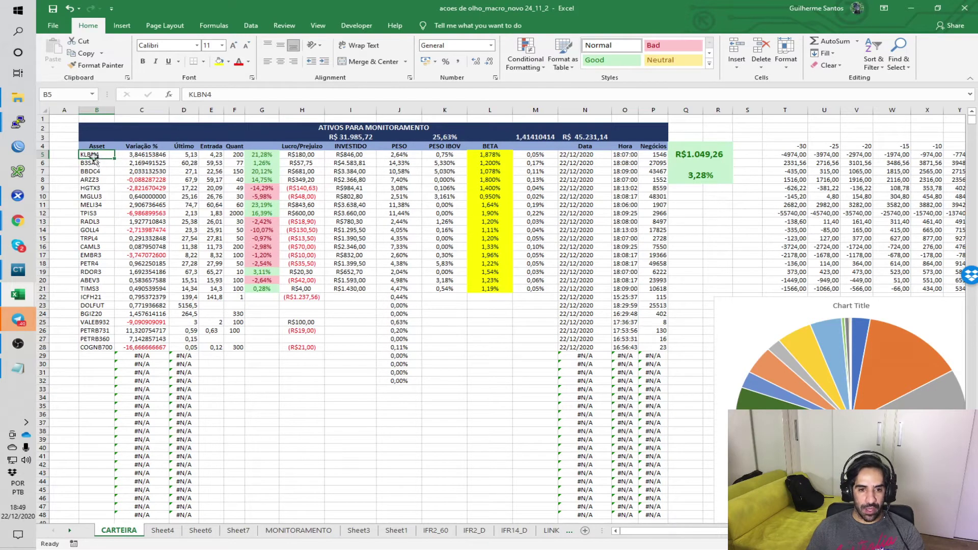
click(412, 155)
click(186, 163)
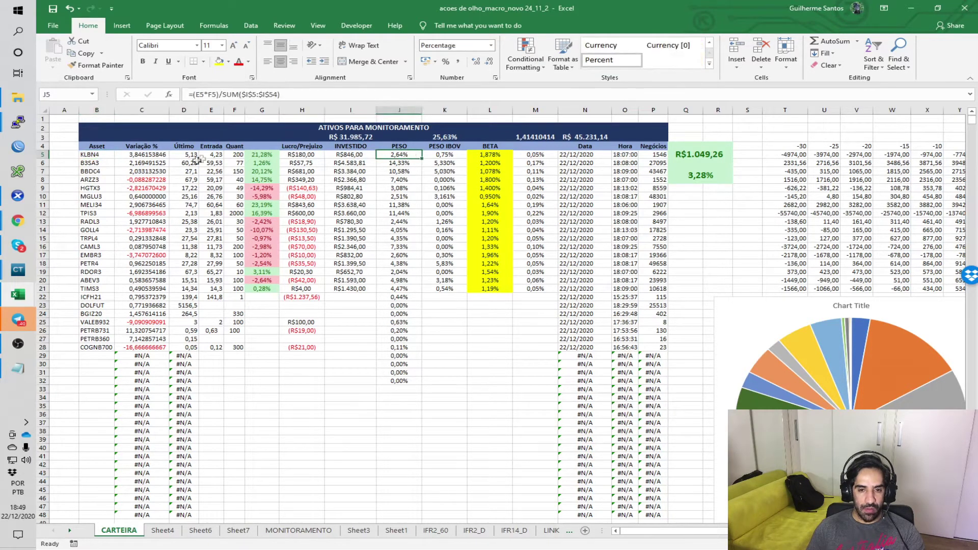
click(343, 137)
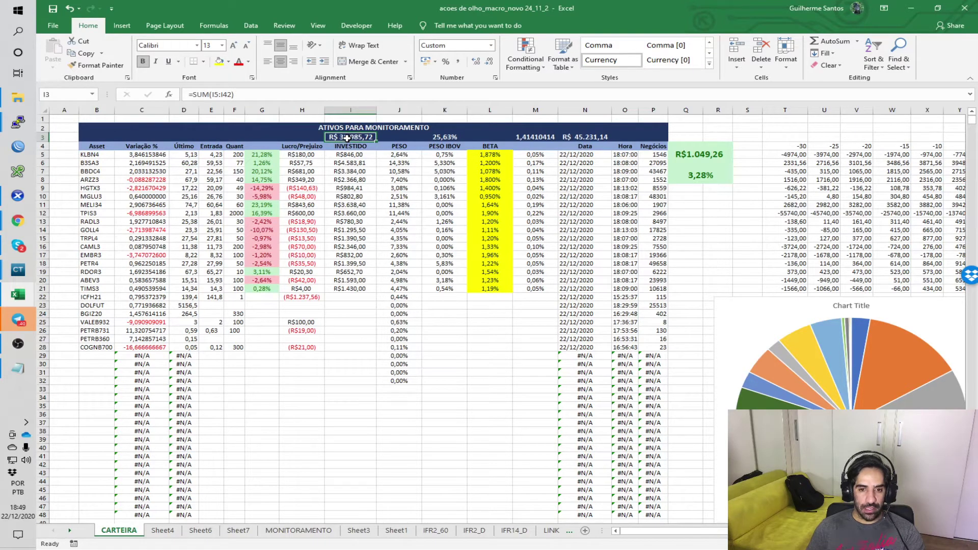
drag(360, 171, 356, 281)
click(351, 180)
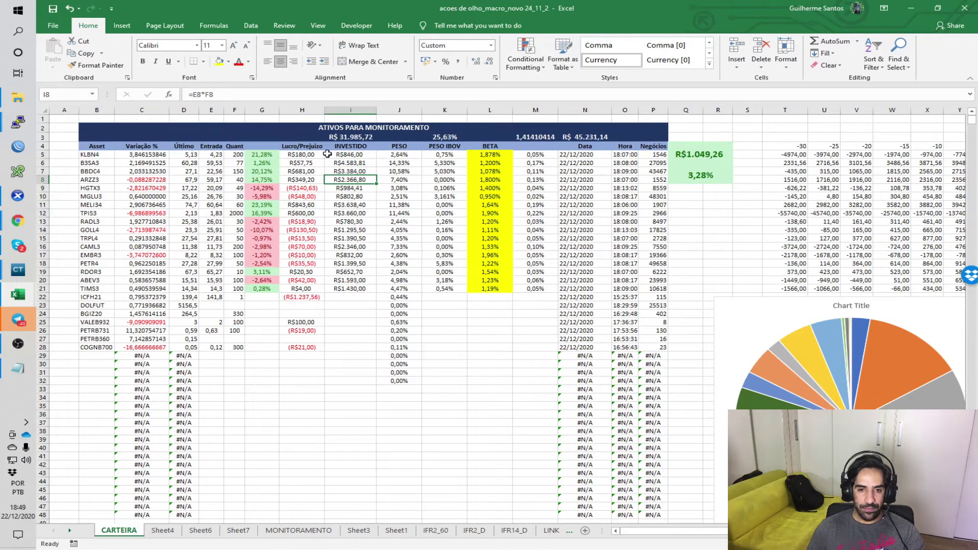
click(387, 154)
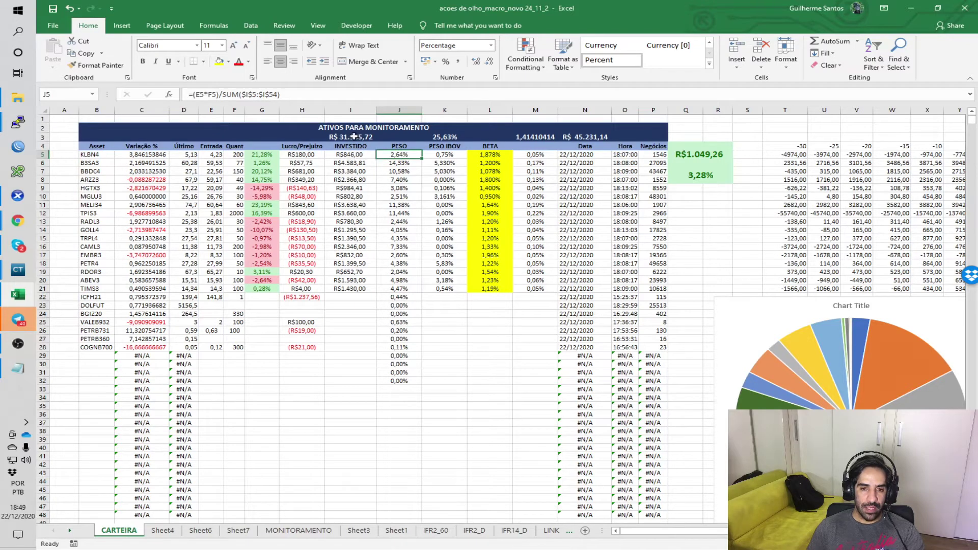
click(352, 155)
key(ctrl+Down)
key(ctrl+Up)
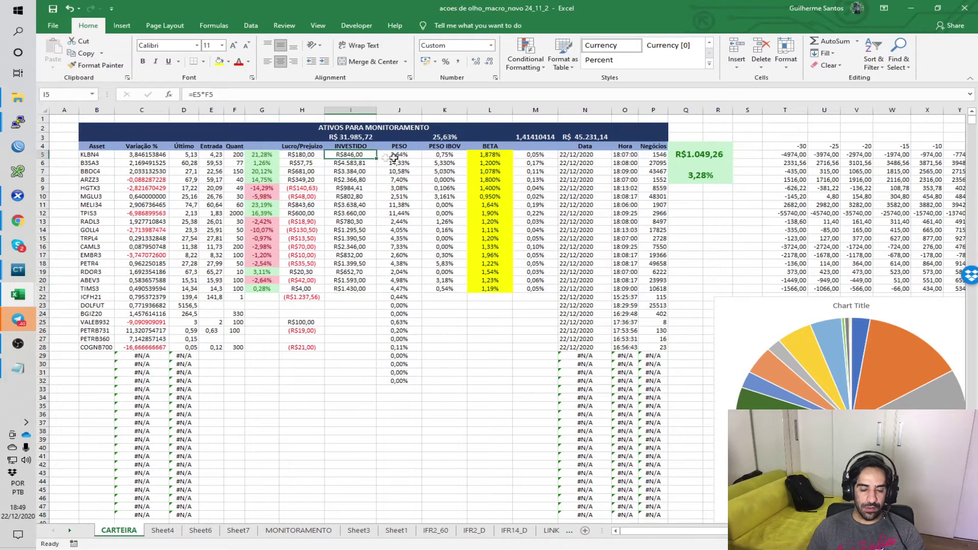
Look through the PESO IBOV values from KLBN4 down to EMBR3
click(432, 155)
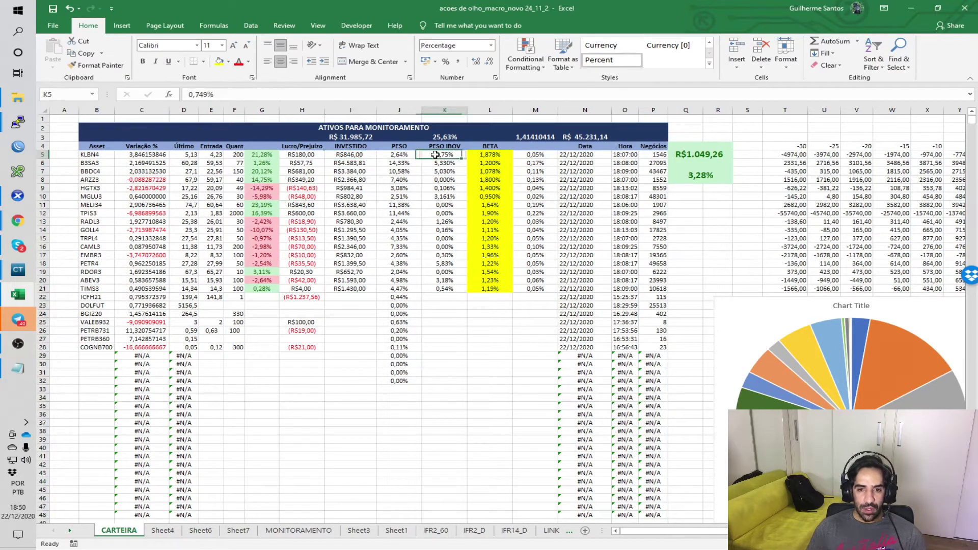
drag(436, 155, 434, 255)
click(434, 255)
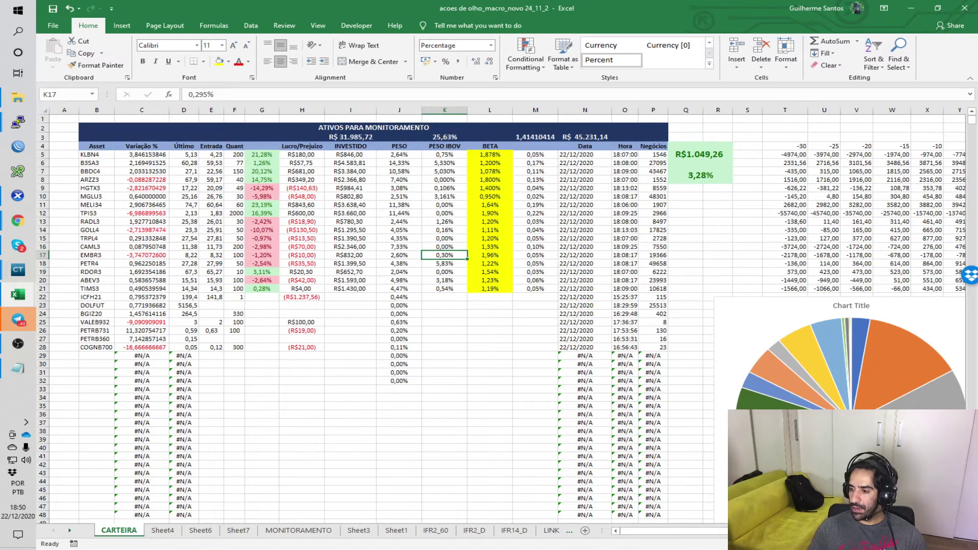
Switch to Chrome and view the Ibovespa theoretical portfolio table for Set. a Dez. 2020
key(super+d)
key(super+d)
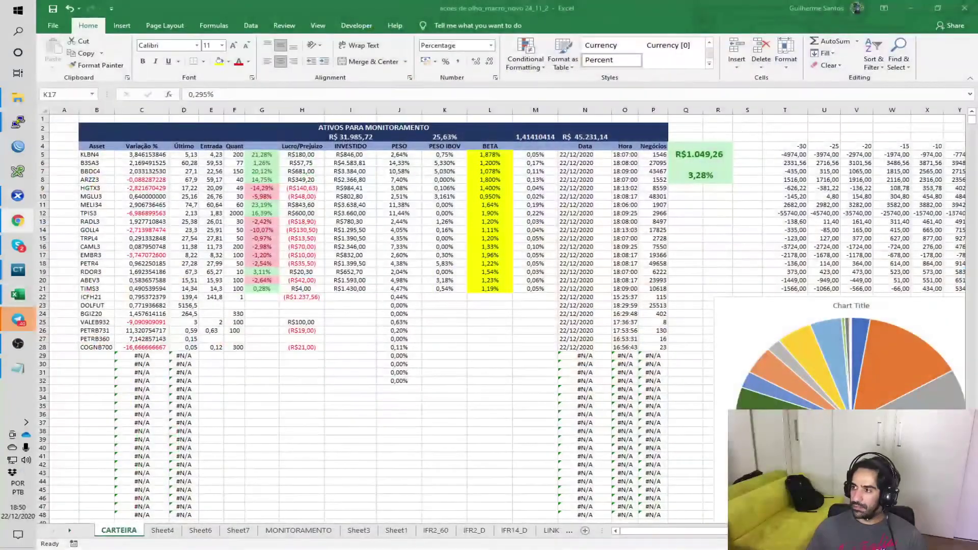
drag(977, 244, 749, 0)
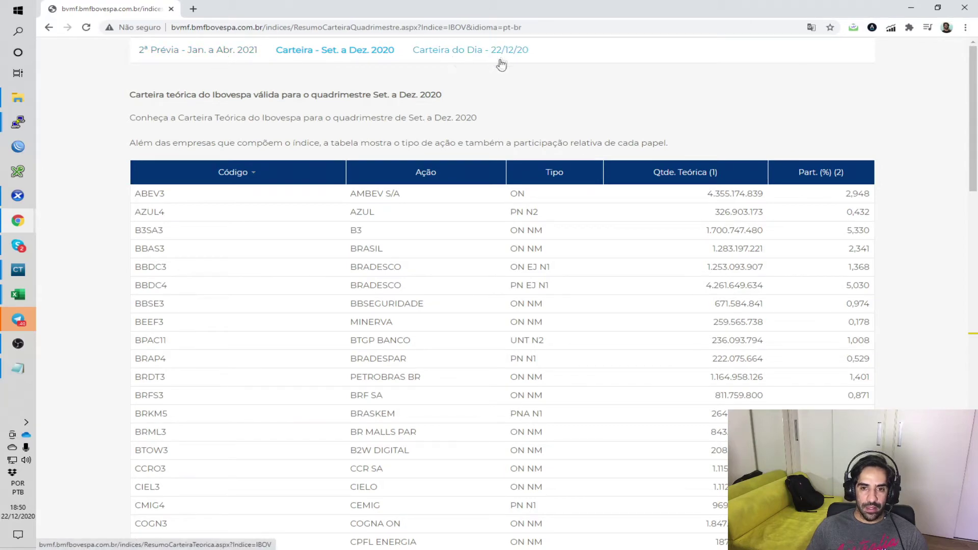
drag(364, 96, 452, 100)
scroll(437, 234, down, 5)
scroll(437, 234, up, 5)
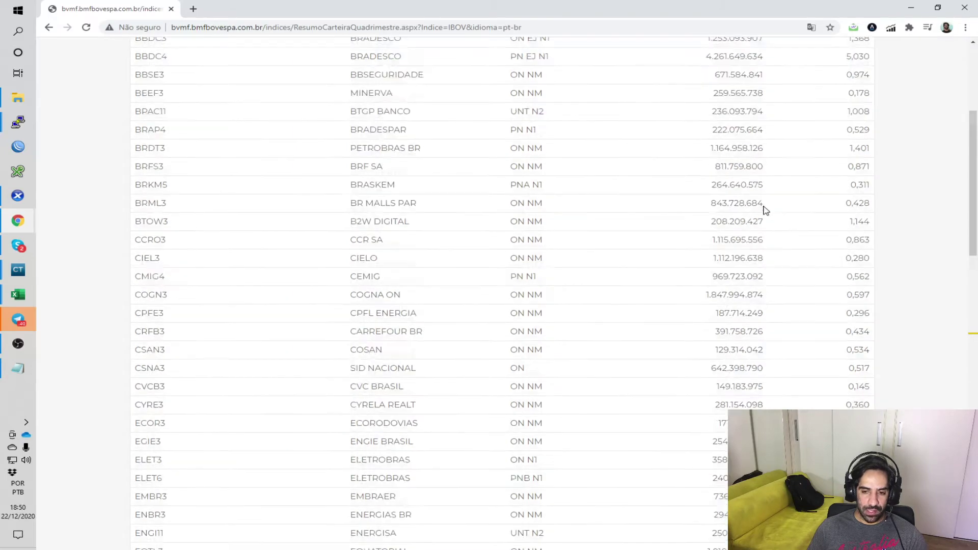
scroll(972, 100, down, 2)
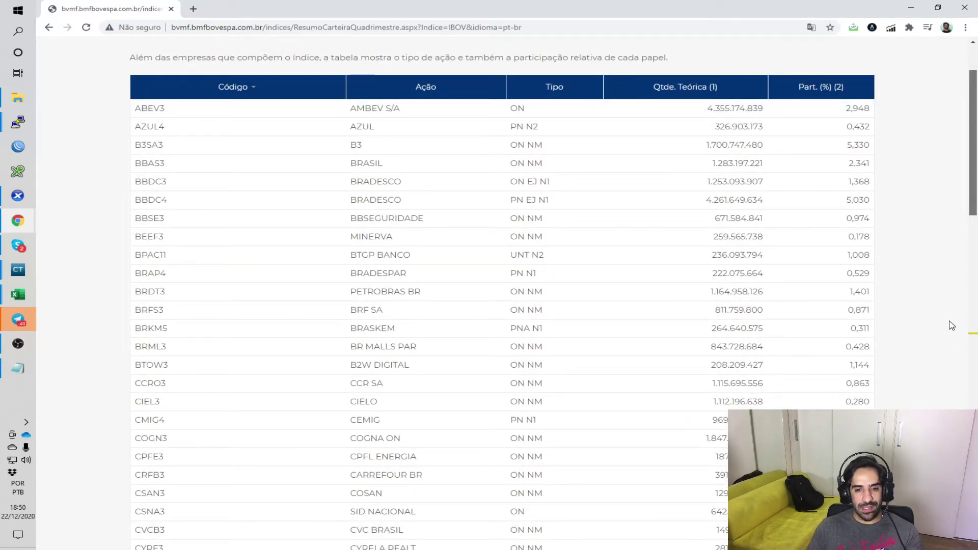
Browse the portfolio table down to its total row, then highlight ABEV3's code and its Part. (%) value
drag(972, 209, 974, 528)
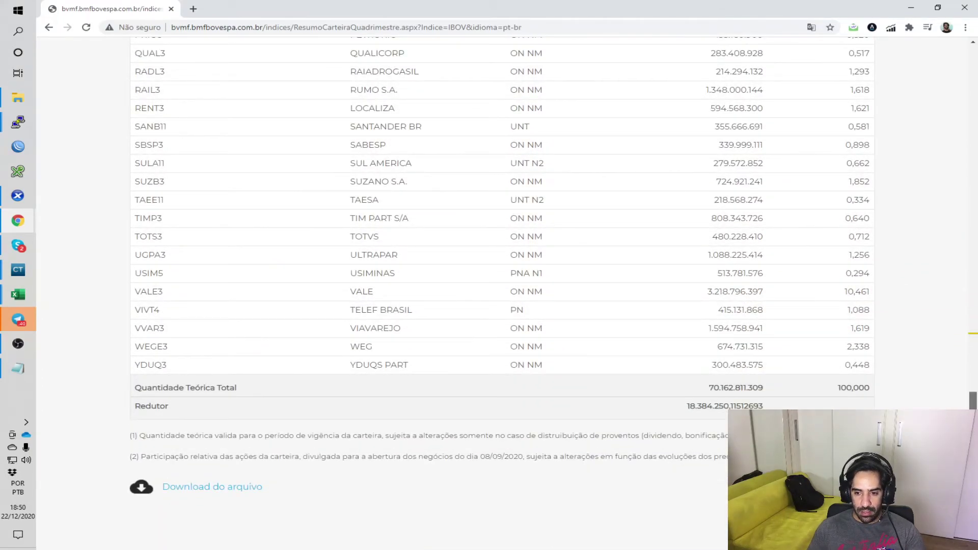
scroll(955, 360, up, 16)
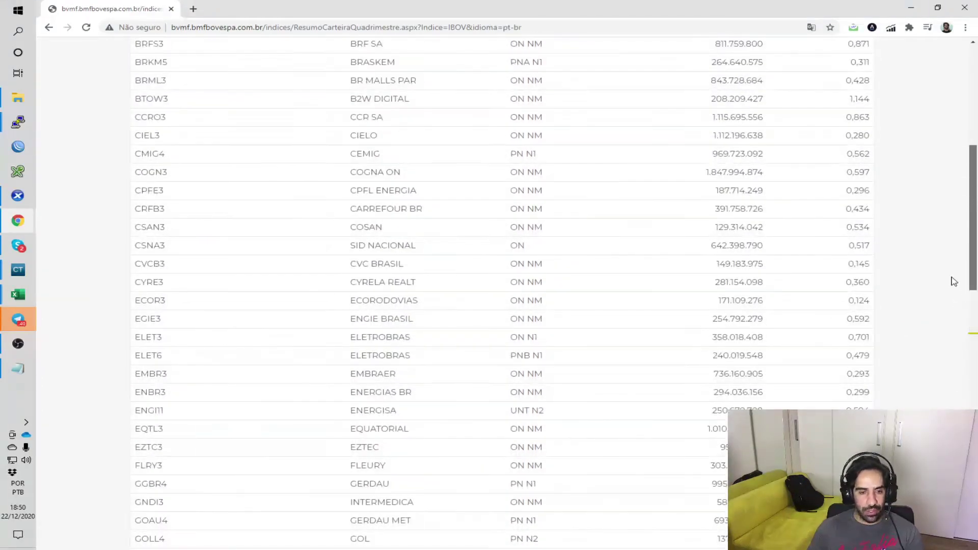
scroll(954, 282, up, 7)
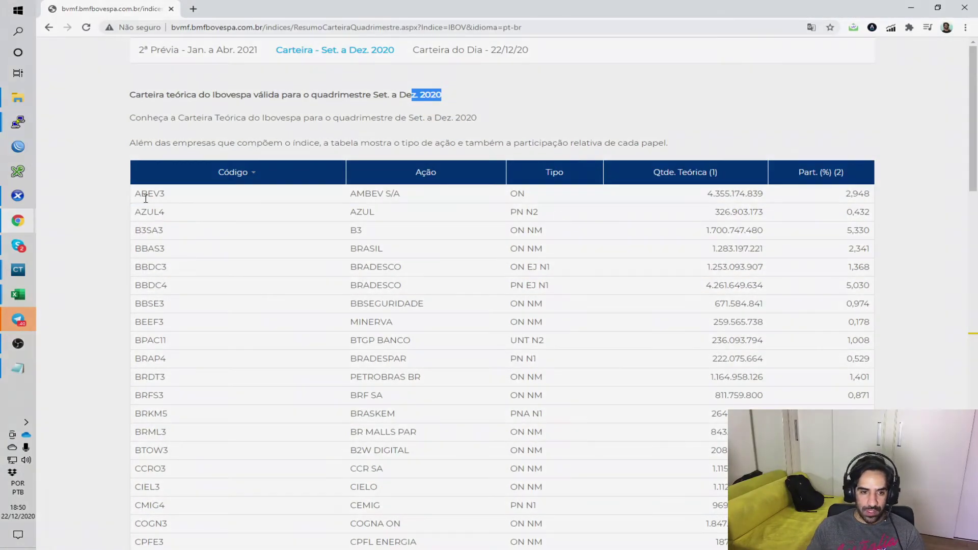
drag(136, 193, 151, 193)
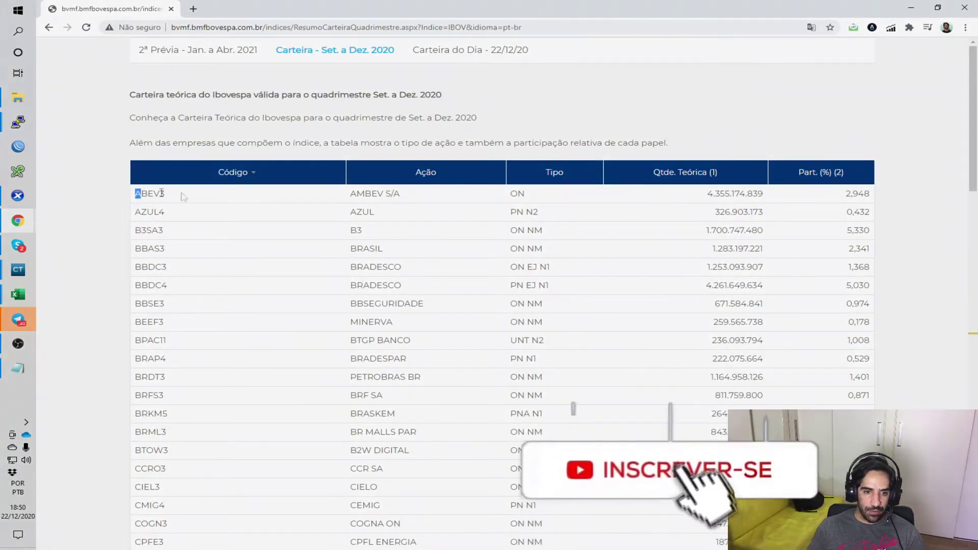
drag(846, 194, 872, 195)
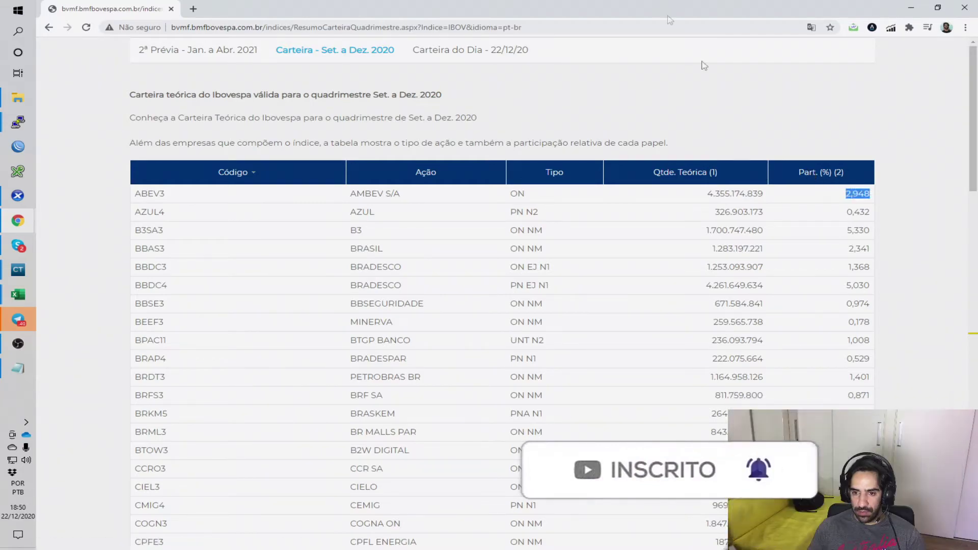
Switch back to Excel and set ABEV3's PESO IBOV to 2,94%, checking it against the Ibovespa table
key(alt+Tab)
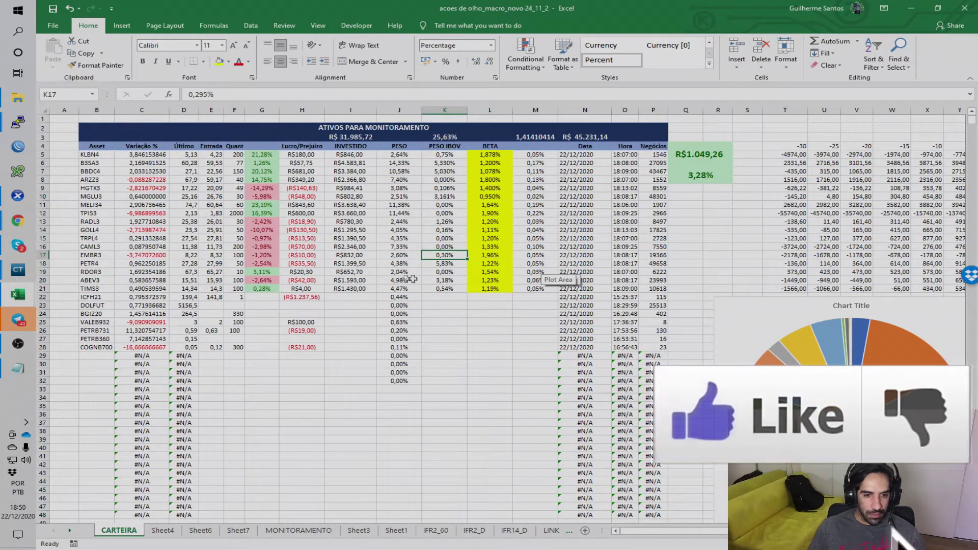
drag(105, 280, 453, 280)
click(433, 280)
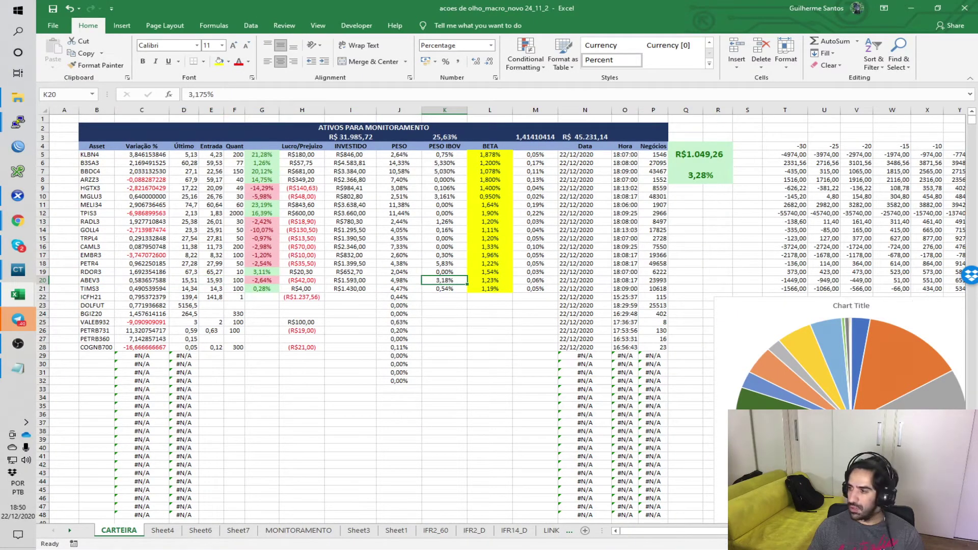
key(alt+Tab)
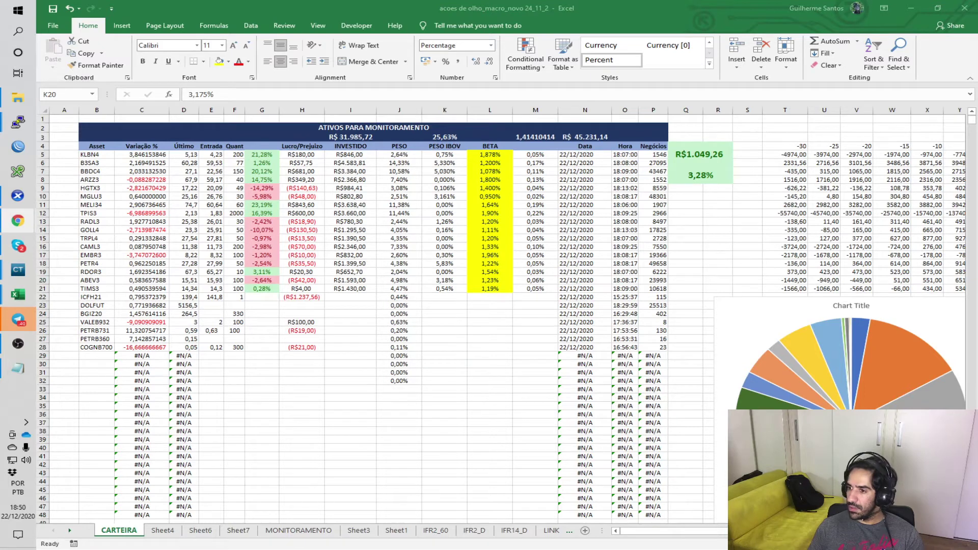
click(447, 282)
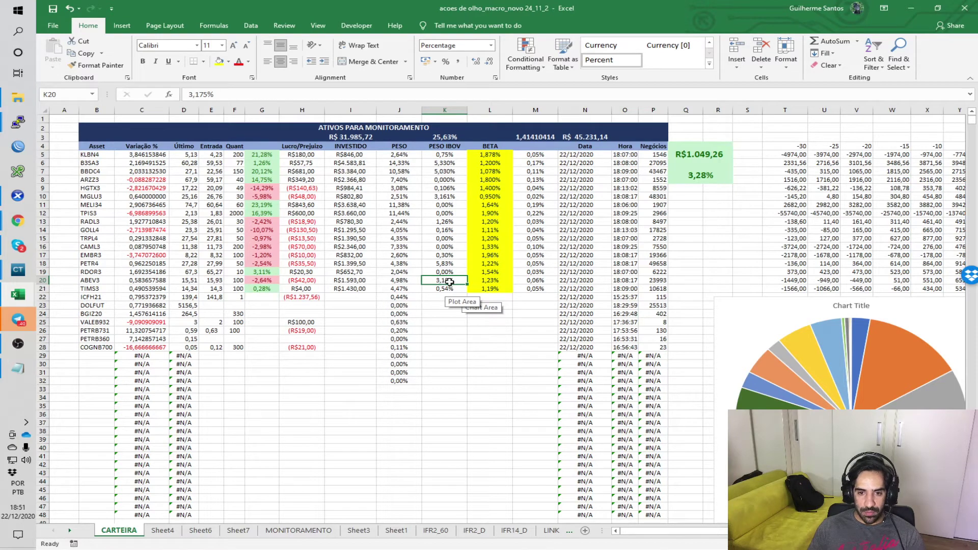
key(alt+Tab)
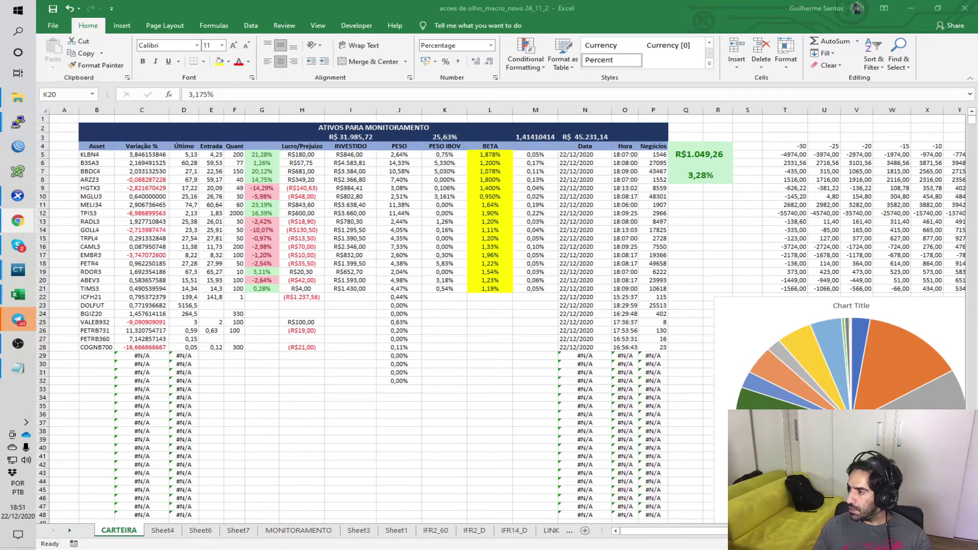
key(alt+Tab)
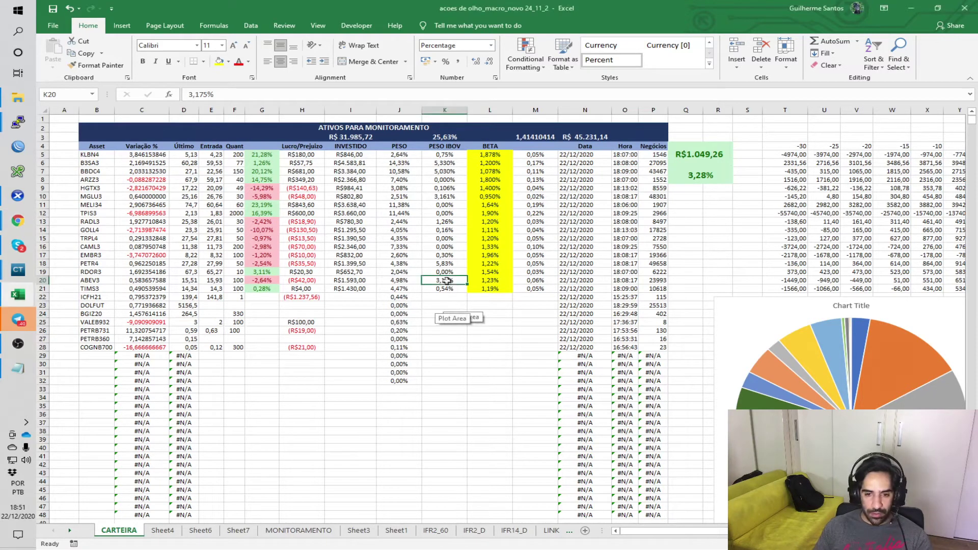
text(2)
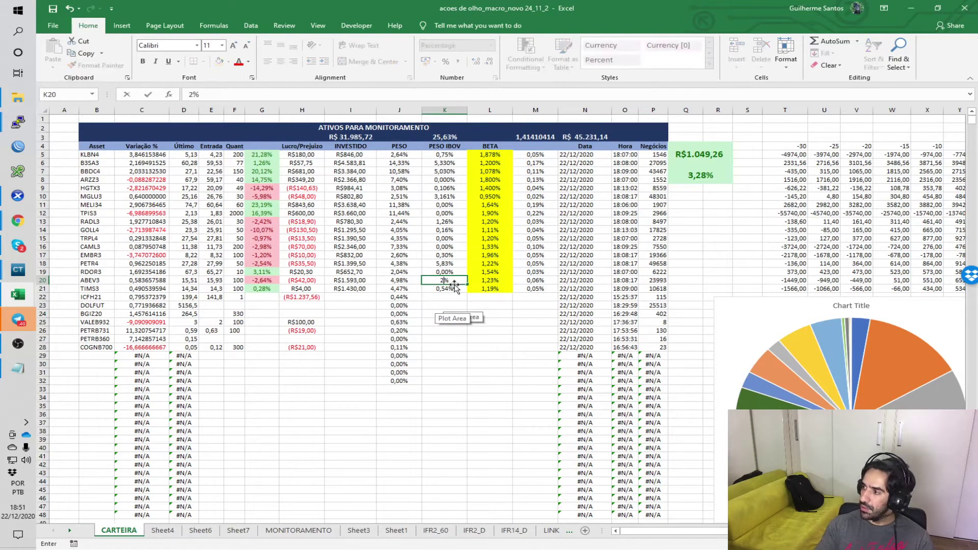
text(,94)
key(Return)
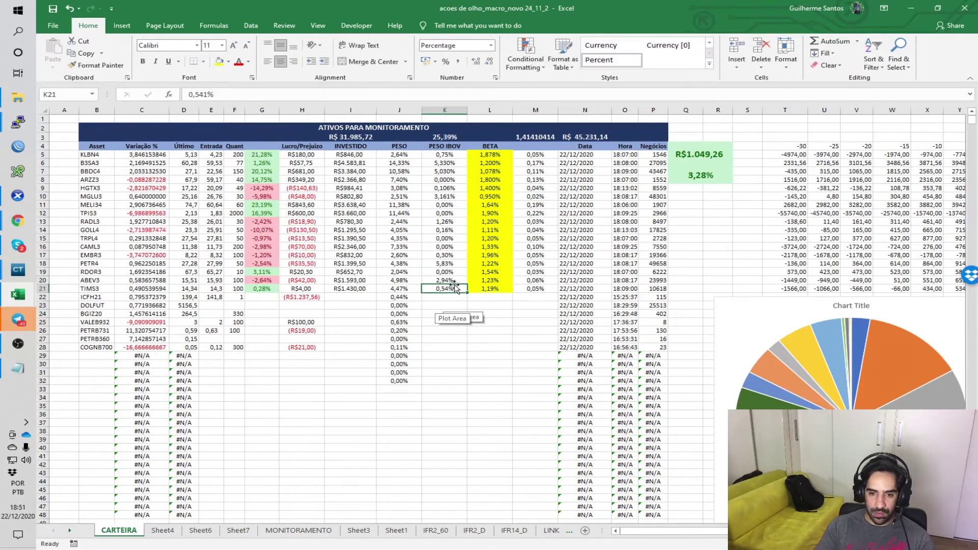
Review the PESO IBOV values from KLBN4 to TIMS3 and inspect the sum formula above the column
click(439, 281)
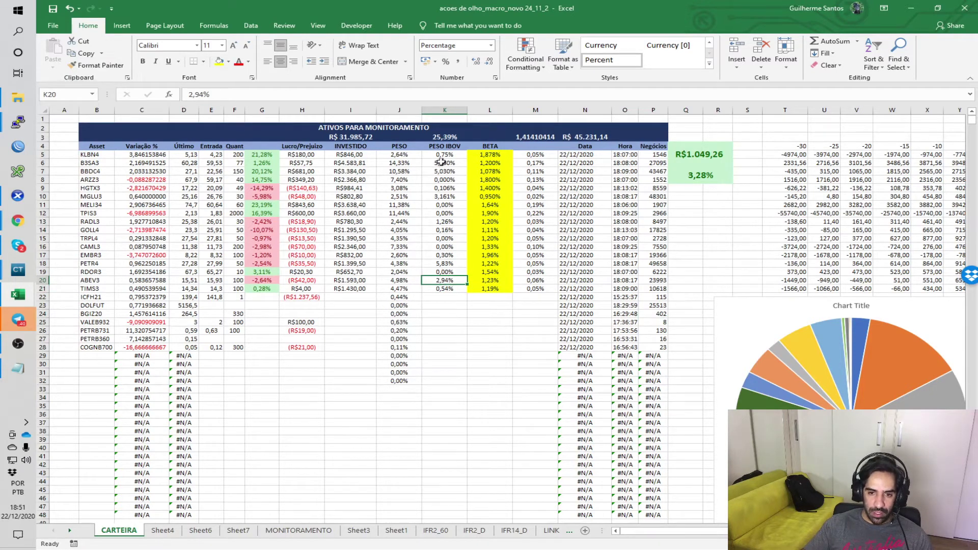
drag(443, 155, 444, 289)
click(445, 137)
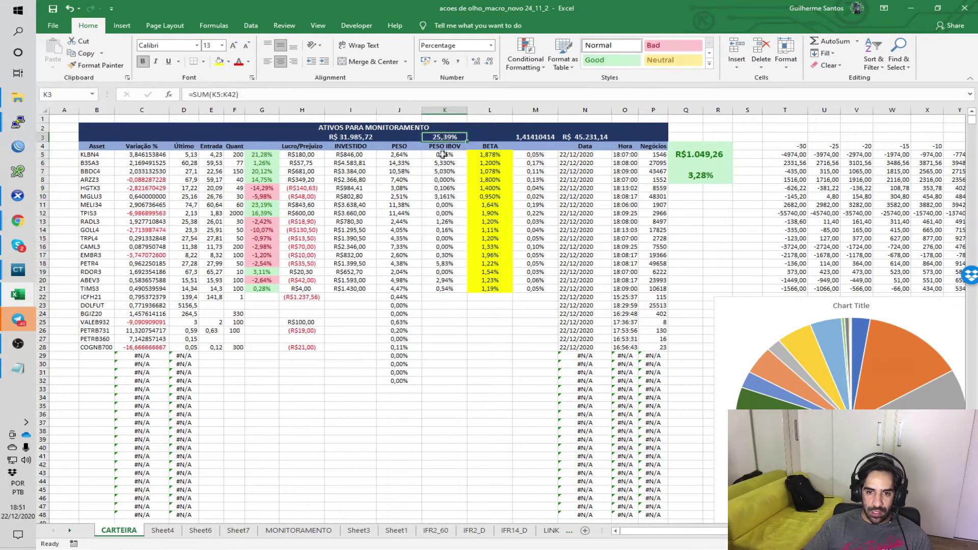
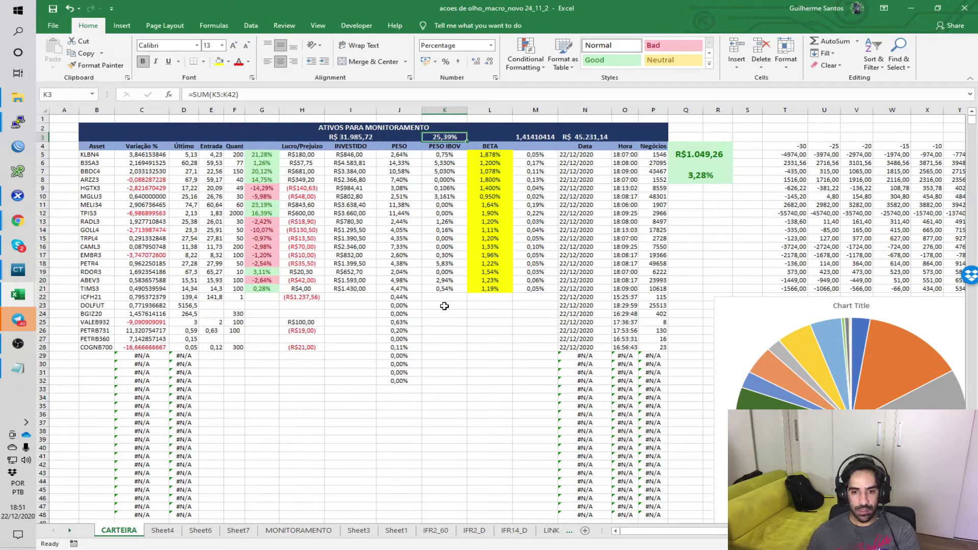
Examine the BETA values across the portfolio, including those of B3SA3 and MGLU3
click(489, 155)
drag(489, 155, 490, 231)
drag(504, 196, 505, 161)
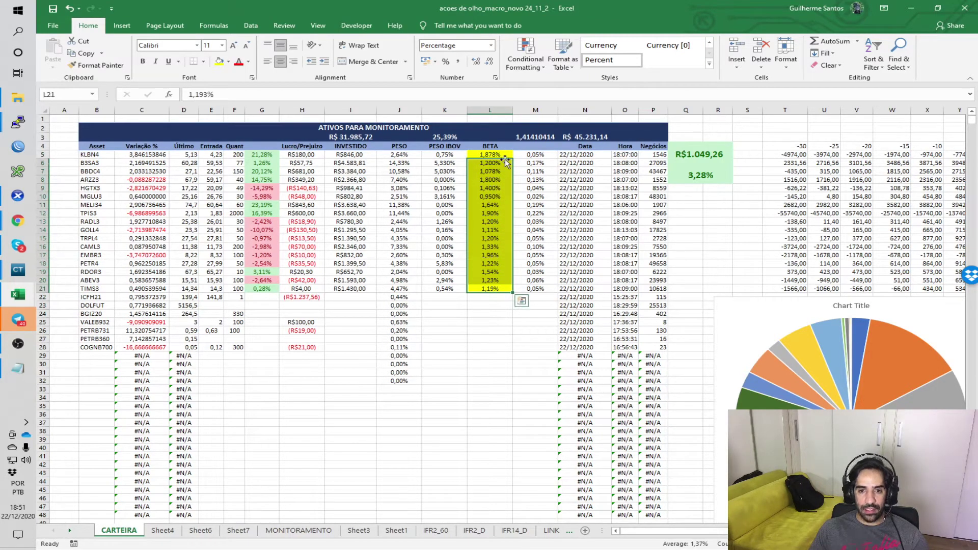
click(504, 162)
click(504, 196)
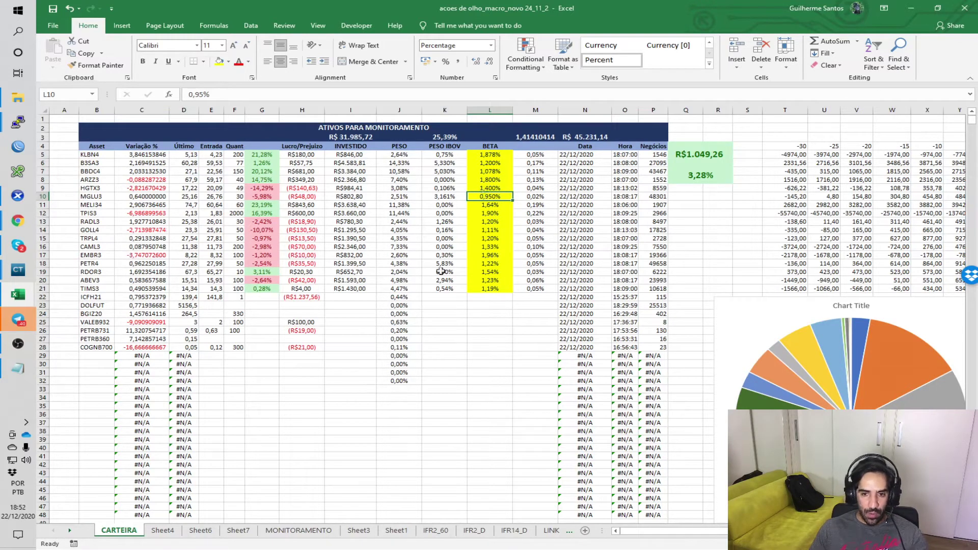
Inspect CYRE3's BETA formula on Sheet7 and return to the CARTEIRA sheet
click(239, 531)
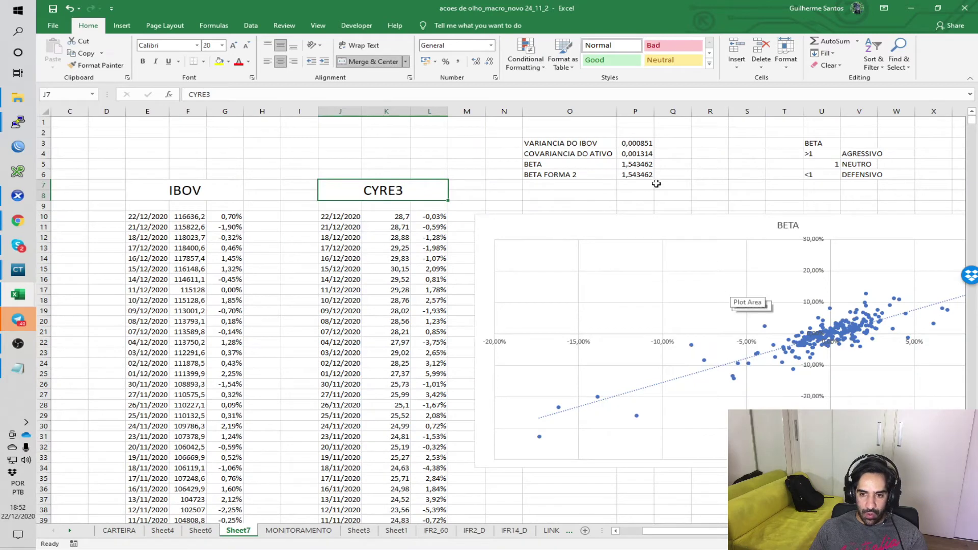
click(631, 165)
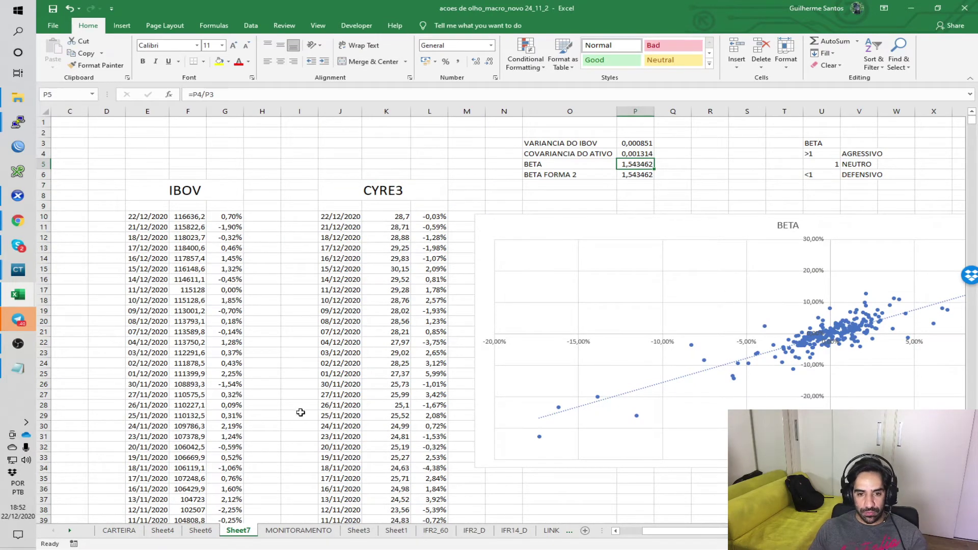
click(119, 530)
Review the BETA values of the portfolio assets from KLBN4 to TIMS3, highlighting them as a range
click(490, 188)
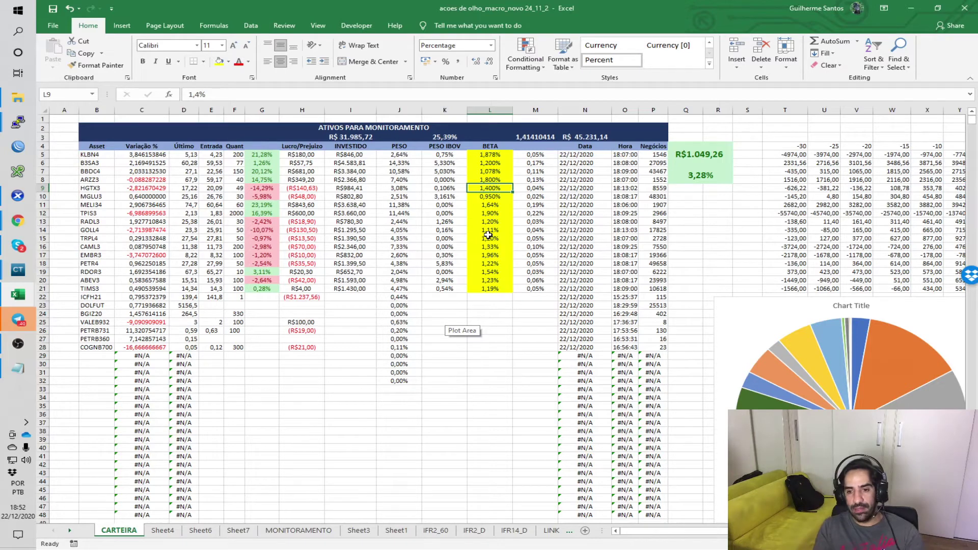
click(489, 238)
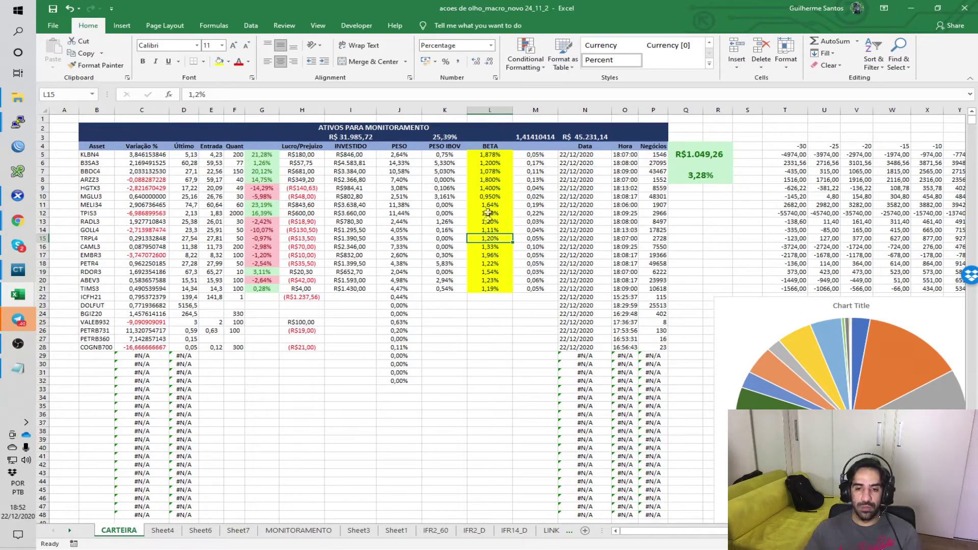
drag(490, 154, 493, 289)
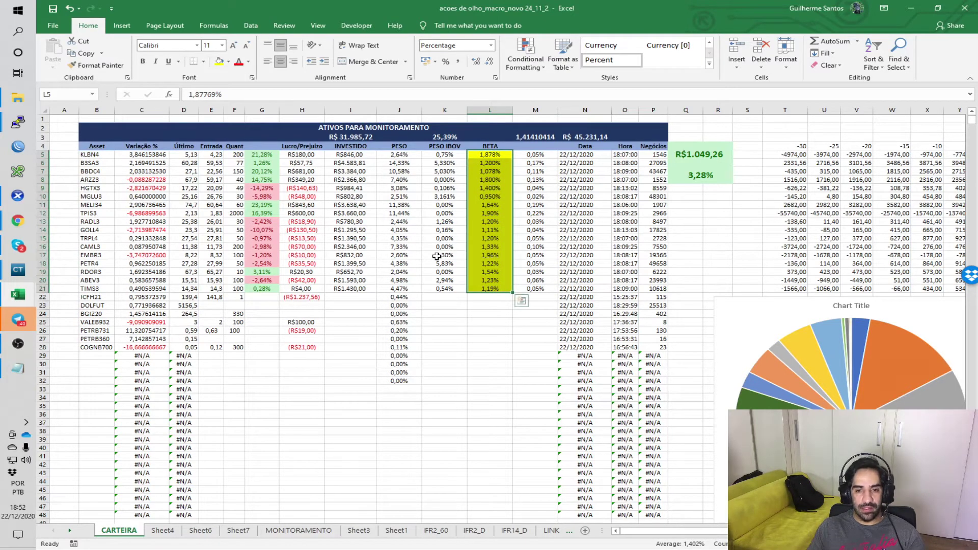
click(490, 238)
drag(492, 163, 492, 288)
click(490, 188)
drag(496, 163, 494, 231)
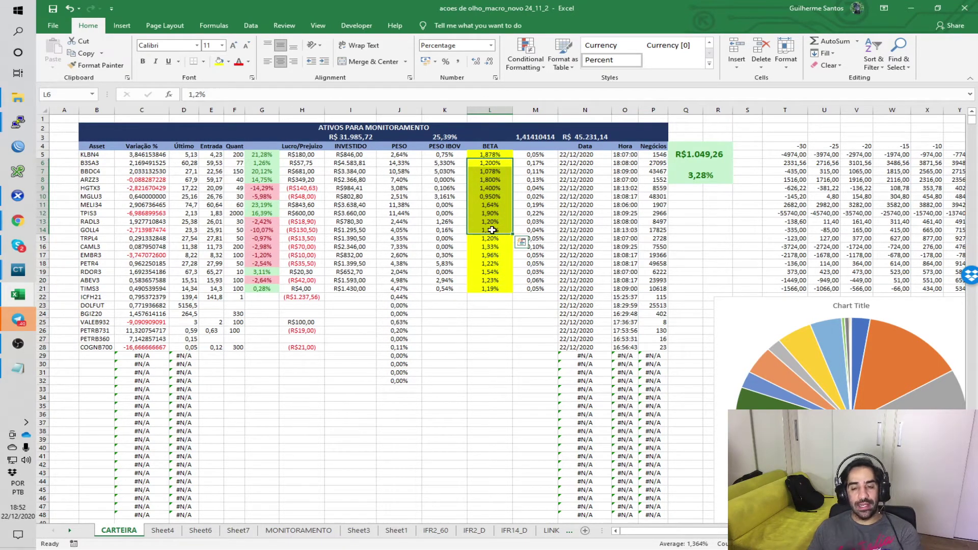
Inspect KLBN4's formula multiplying BETA by PESO in column M, and highlight the column's products down to TIMS3
click(539, 154)
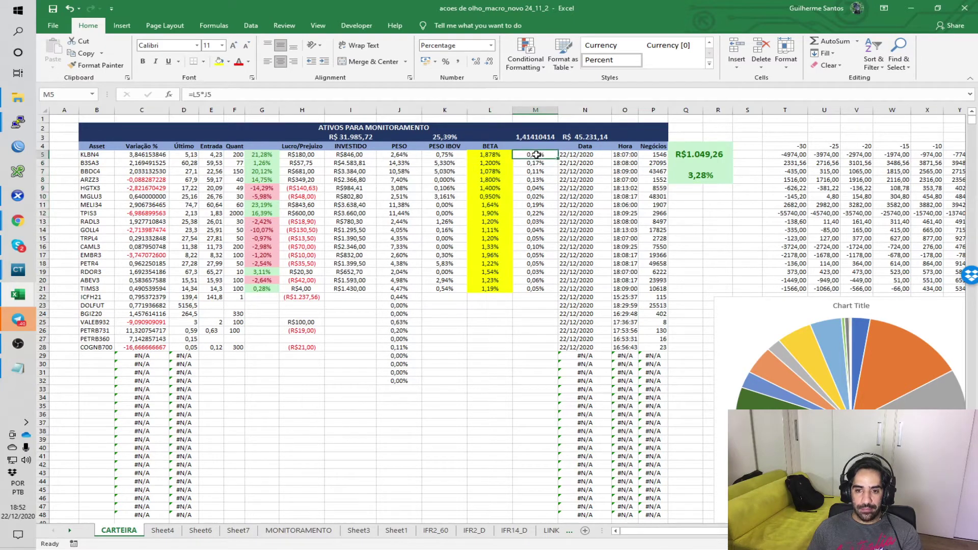
double_click(534, 155)
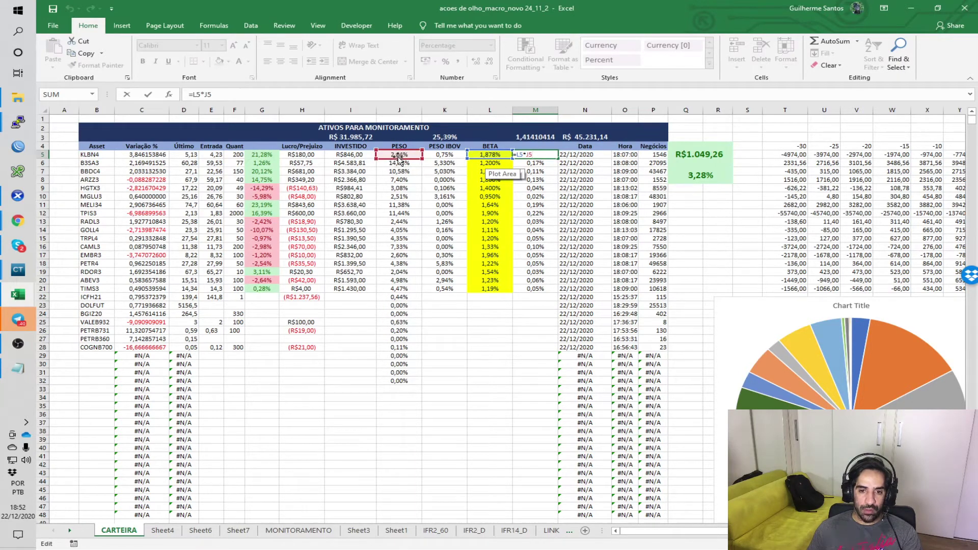
key(Escape)
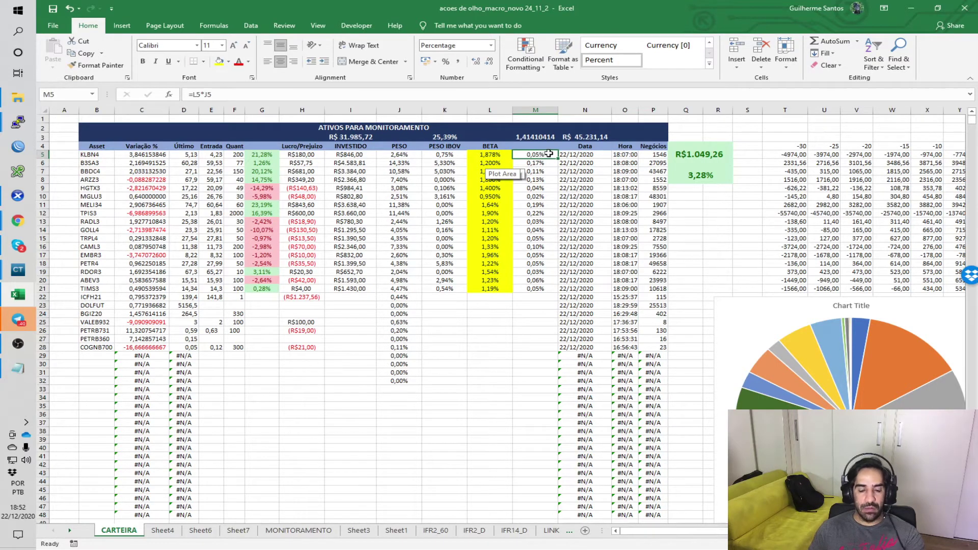
drag(546, 154, 542, 289)
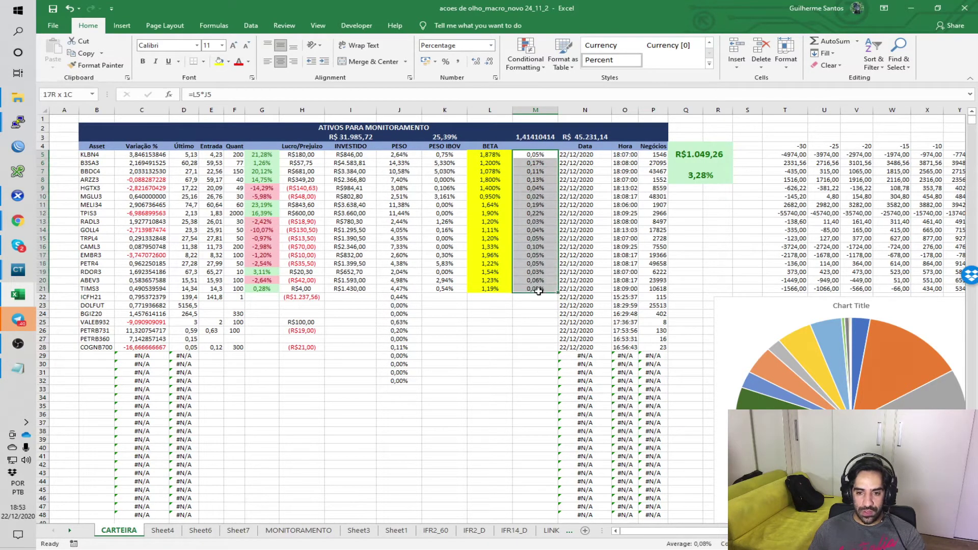
Examine the portfolio beta sum formula in M3 alongside the individual BETA values
click(534, 137)
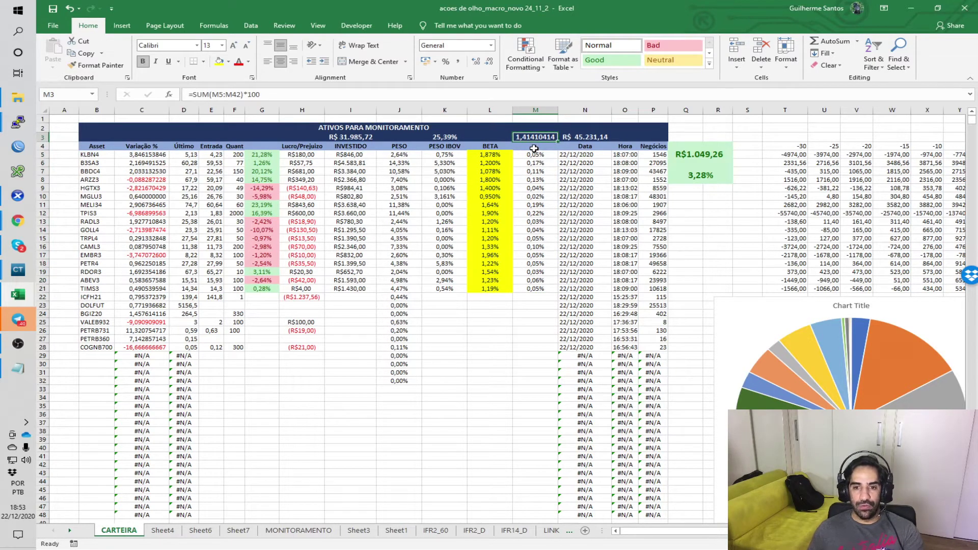
drag(496, 163, 500, 300)
drag(496, 203, 505, 275)
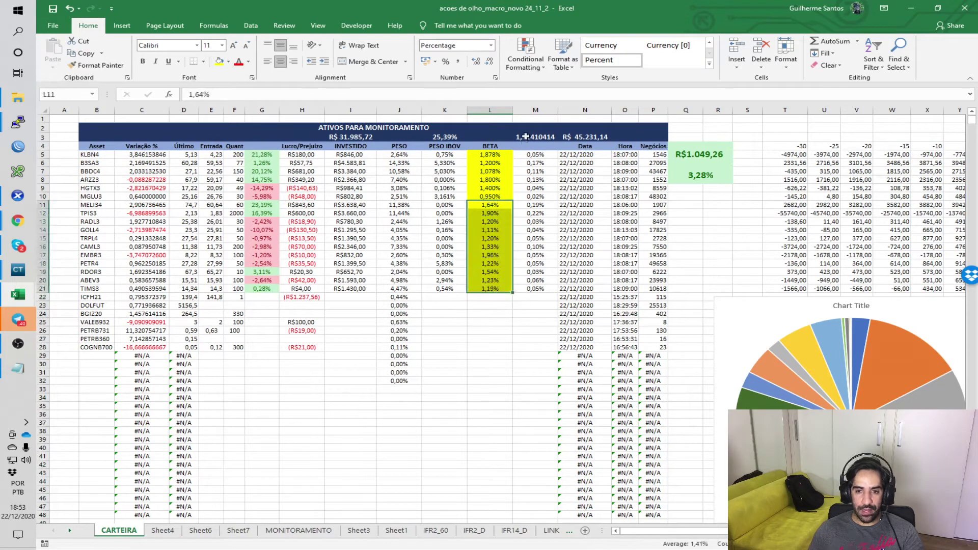
click(534, 136)
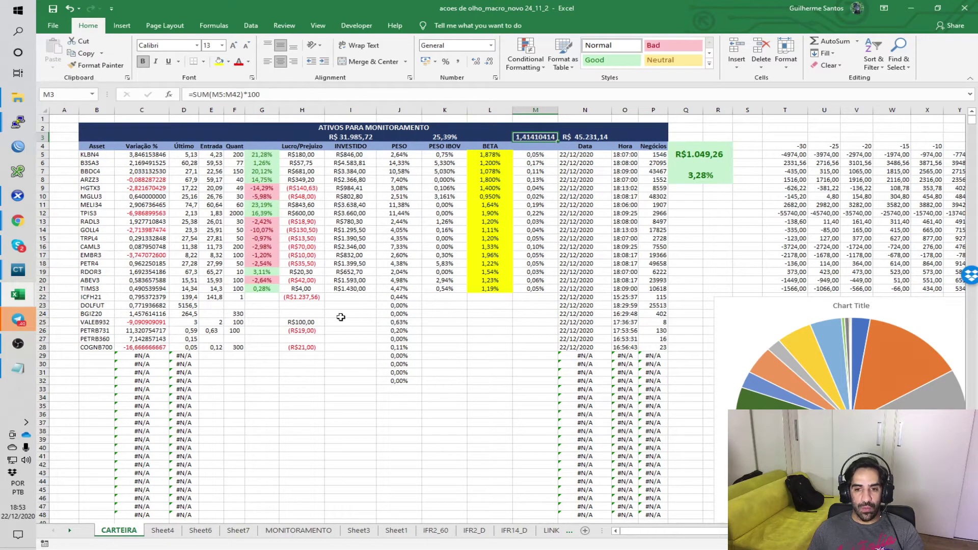
On Sheet7, add a "beta carteira" row below BETA FORMA 2 with the value 1,4141
click(236, 531)
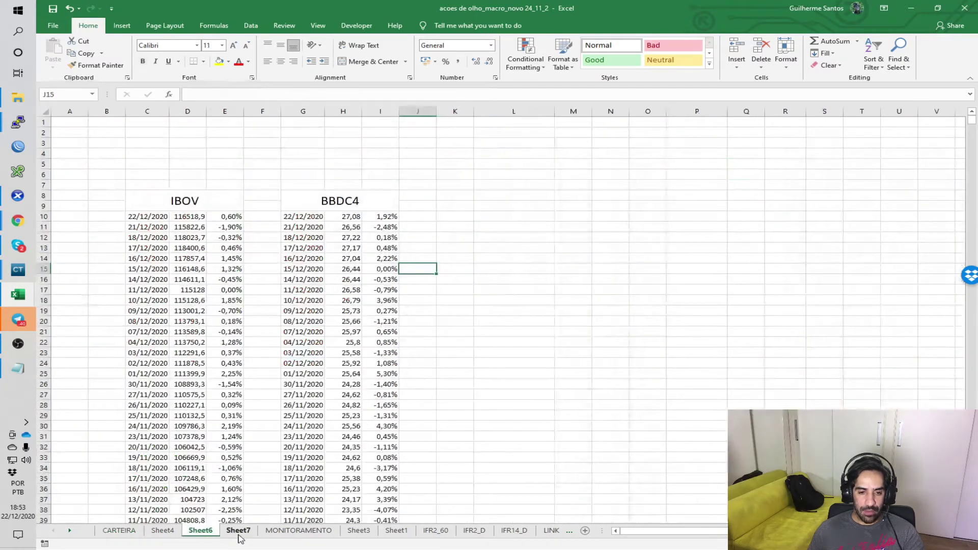
click(590, 162)
click(638, 164)
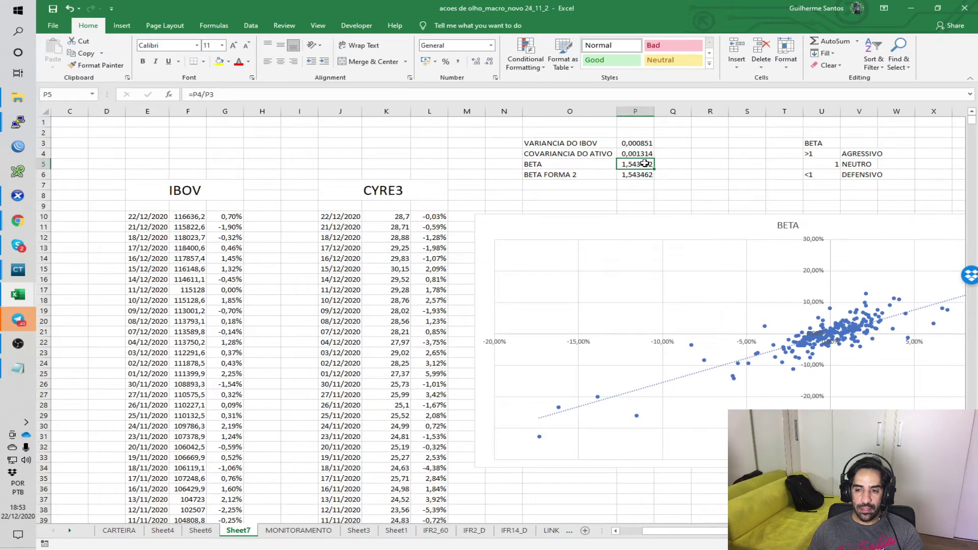
click(685, 165)
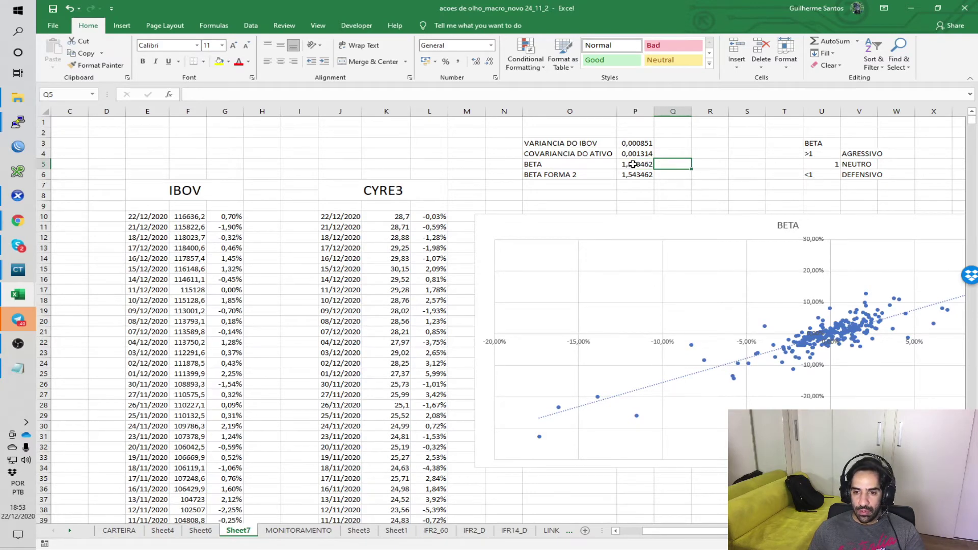
click(552, 188)
text(b)
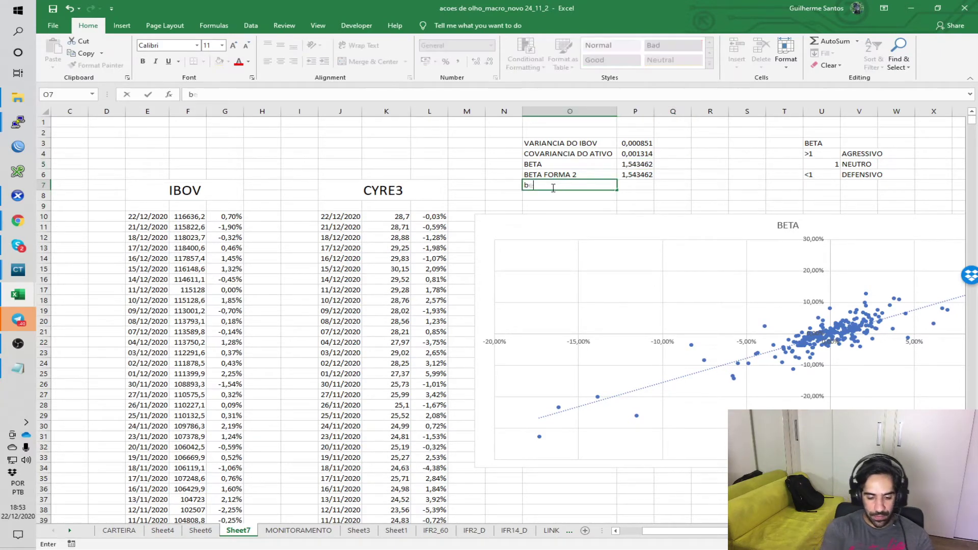
text(eta carteira)
key(Tab)
text(1)
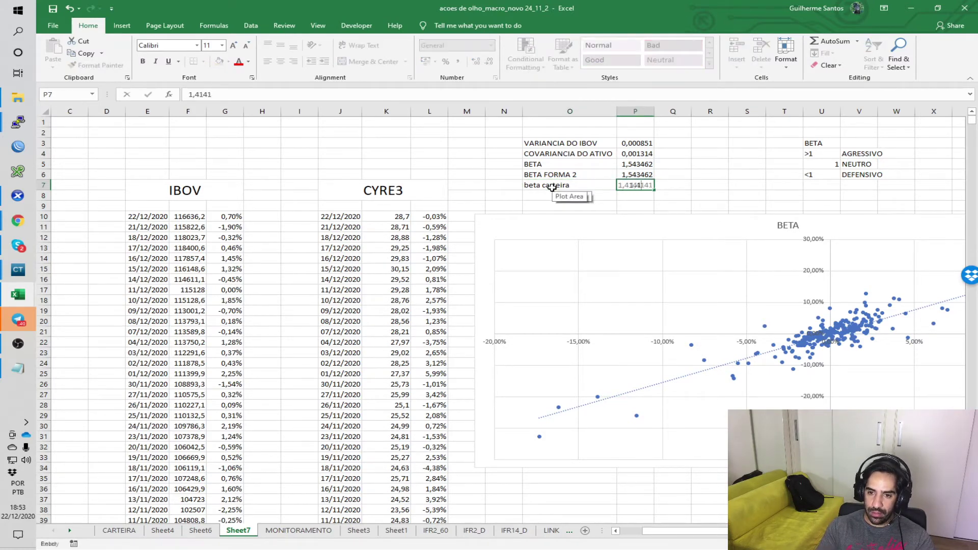
key(Return)
Compare the portfolio beta with the AGRESSIVO class in the BETA classification table
click(832, 188)
click(715, 194)
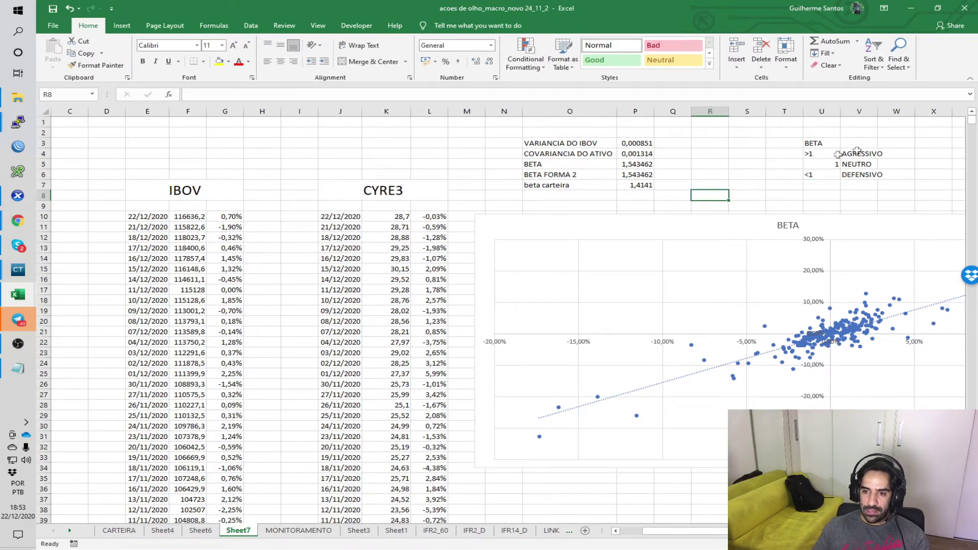
click(861, 153)
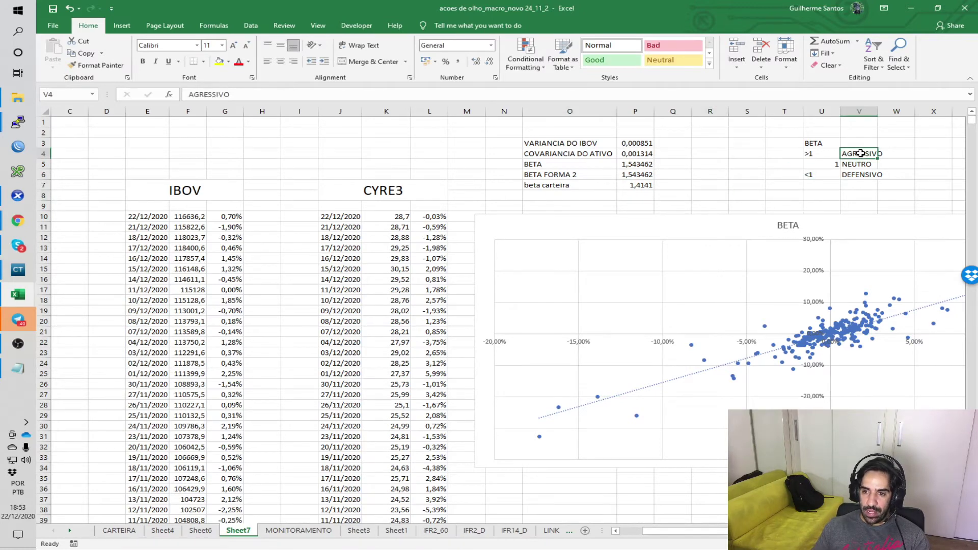
click(674, 184)
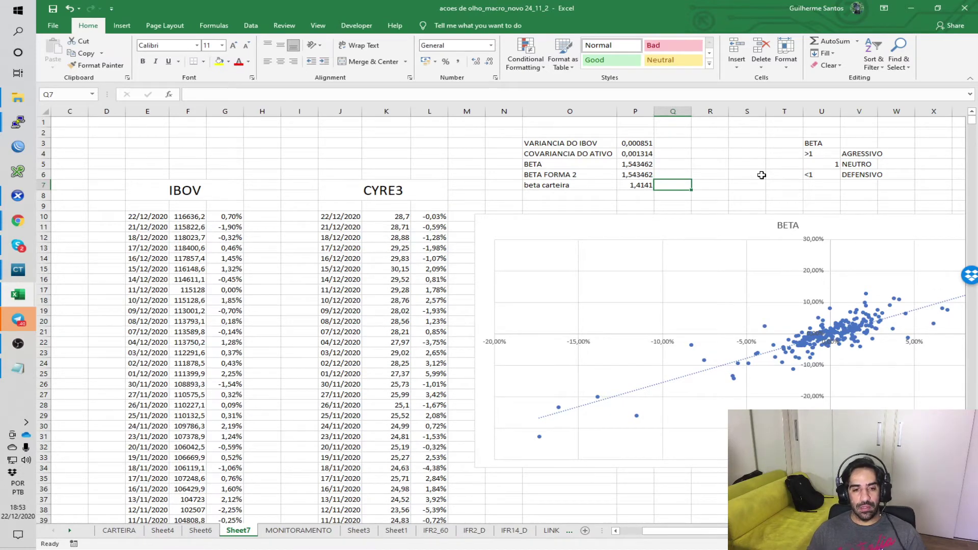
Return to the CARTEIRA sheet and review the BETA values, the PESO IBOV sum formula and the asset rows
click(118, 530)
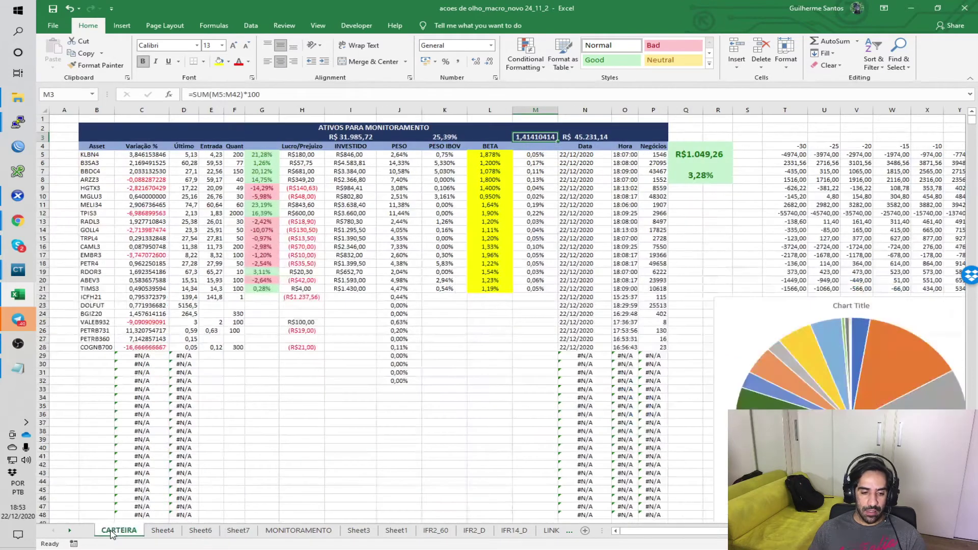
click(457, 238)
drag(490, 154, 491, 280)
click(447, 137)
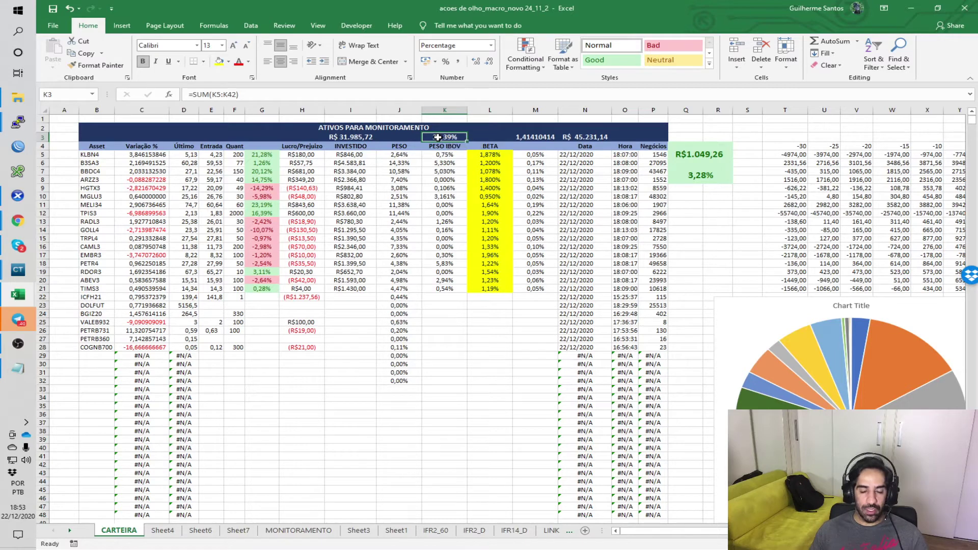
drag(436, 154, 210, 343)
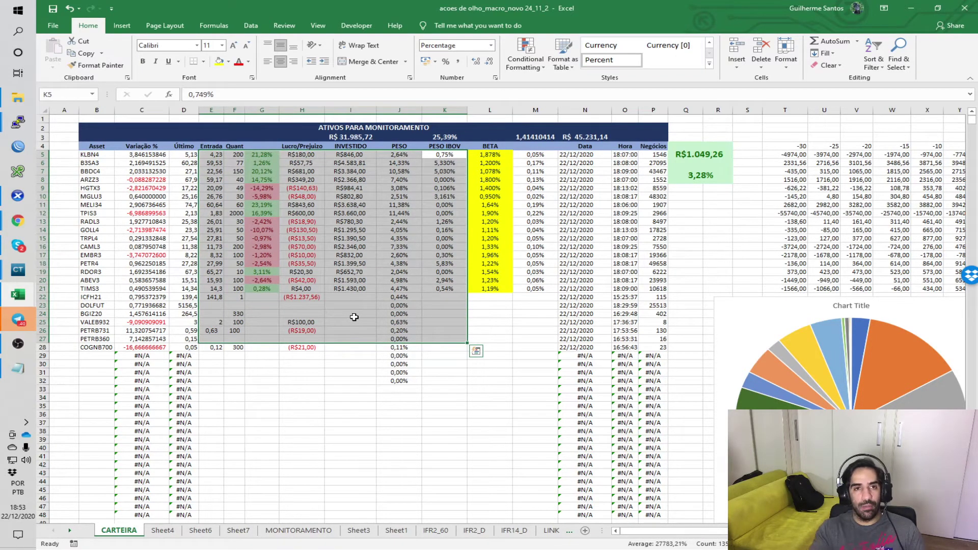
click(466, 362)
drag(465, 381, 308, 286)
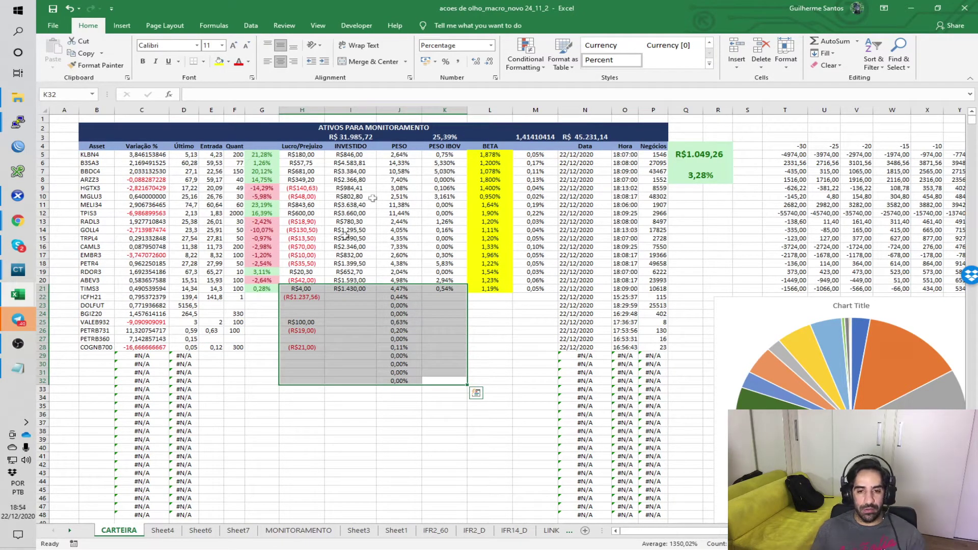
click(439, 137)
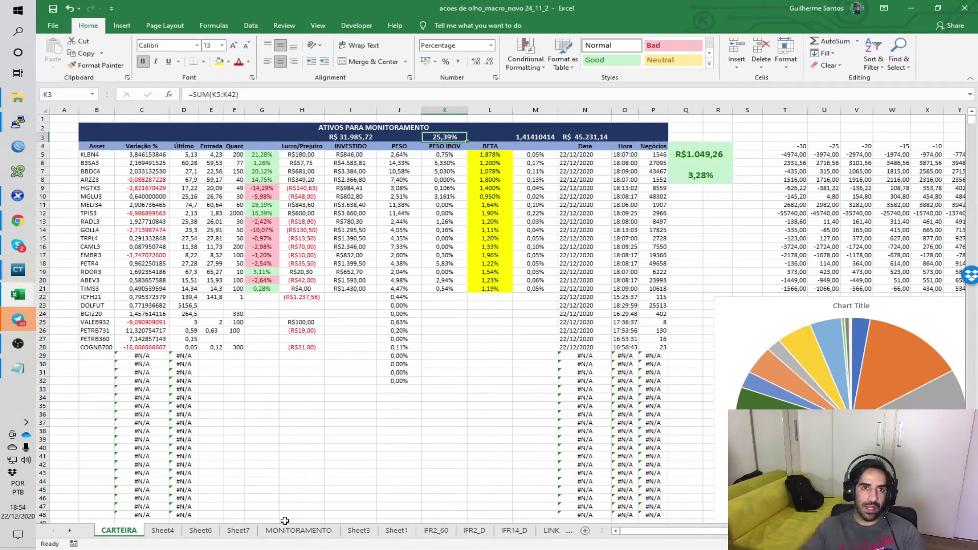
Go back to Sheet7 and examine the "beta carteira" label and its value
click(200, 530)
click(234, 530)
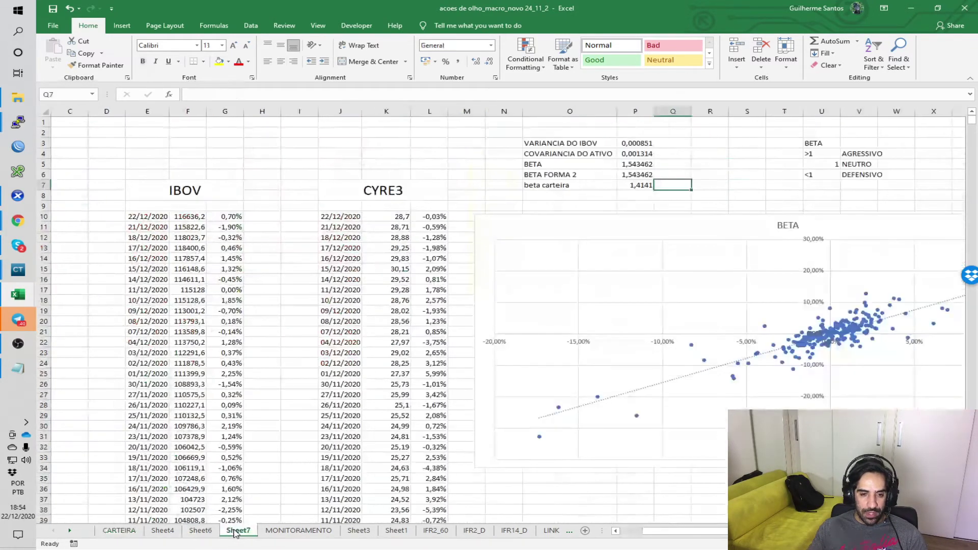
click(529, 339)
click(647, 185)
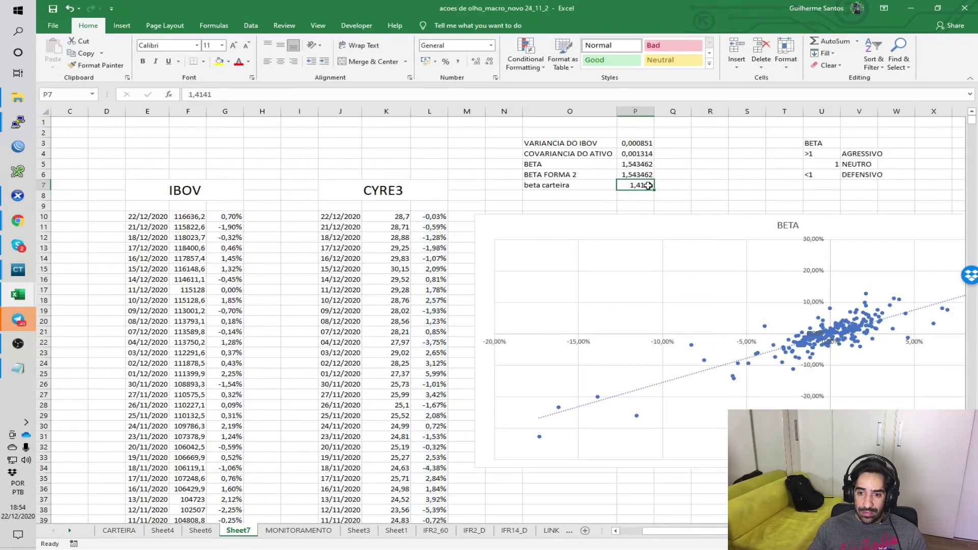
drag(576, 185, 633, 184)
click(633, 184)
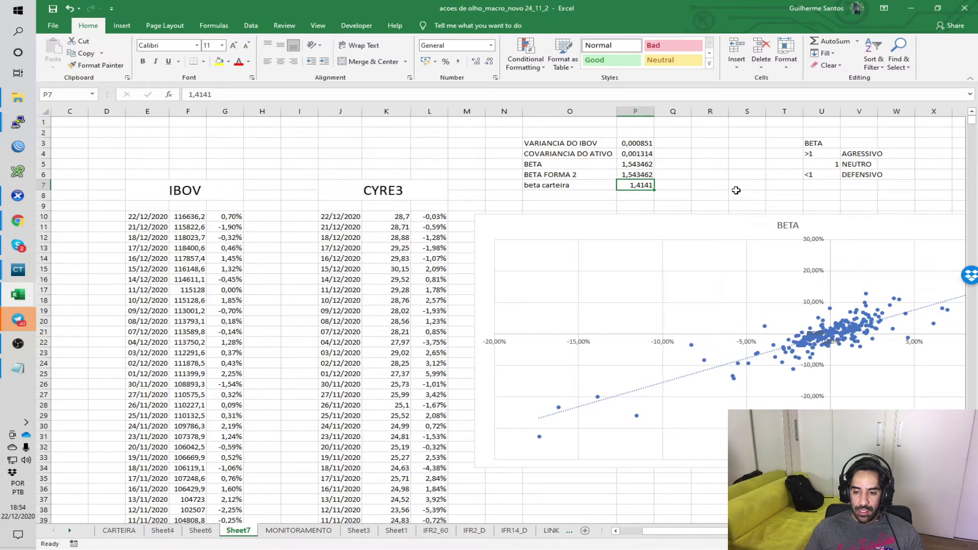
Add the heading "seguro de carteira" in cell Y3 of Sheet7, beside the BETA classification table
key(Right)
key(Right)
key(Right)
key(Right)
key(Right)
key(Right)
key(Right)
key(Right)
key(Right)
key(Right)
key(Right)
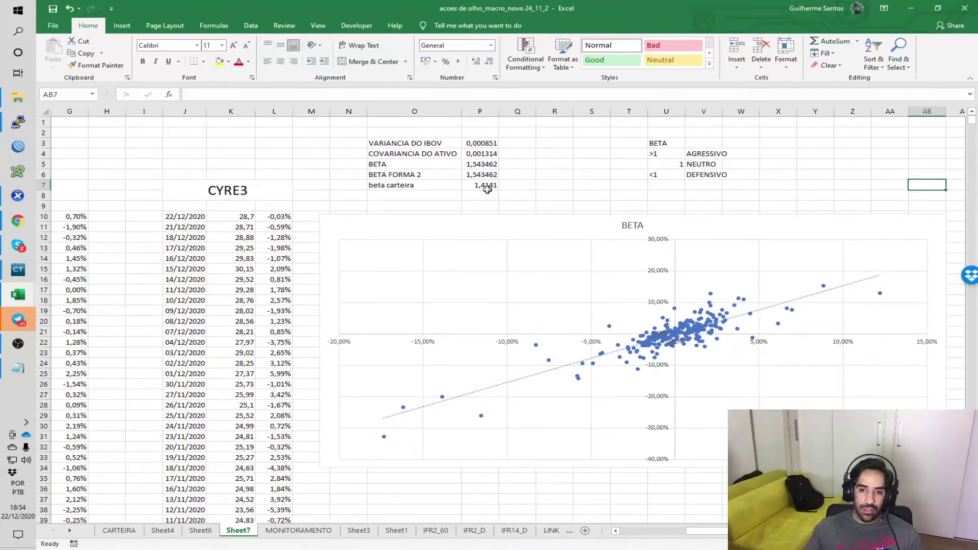
click(482, 186)
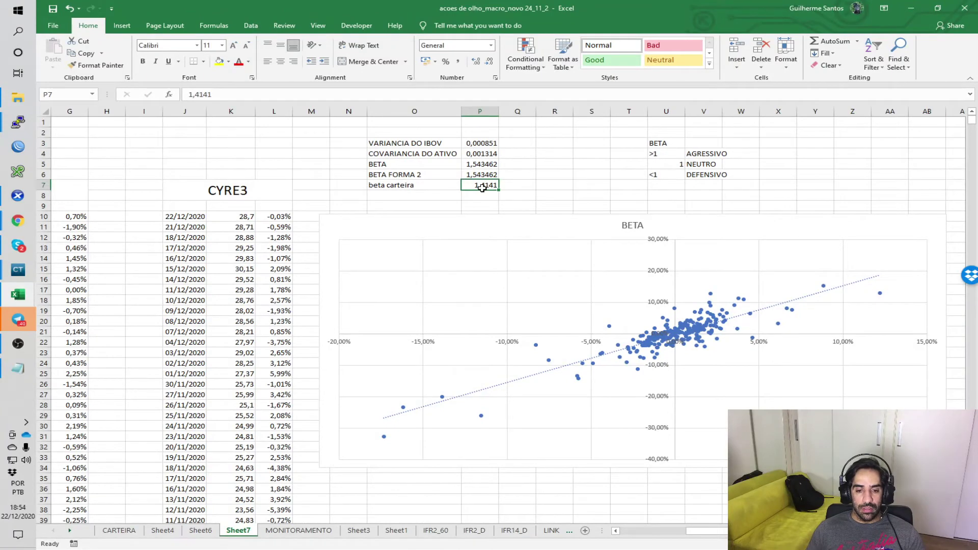
click(803, 141)
text(seguro de carteiur)
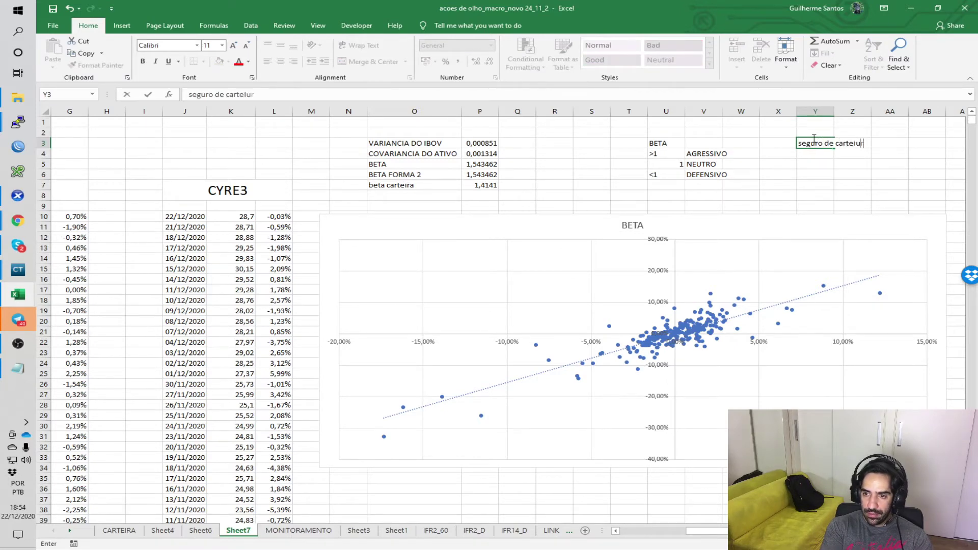
key(BackSpace)
key(BackSpace)
text(ra)
key(Return)
Add the labels "beta" in Y4 and "valor a assegurar" in Y5 below the "seguro de carteira" heading
text(beta)
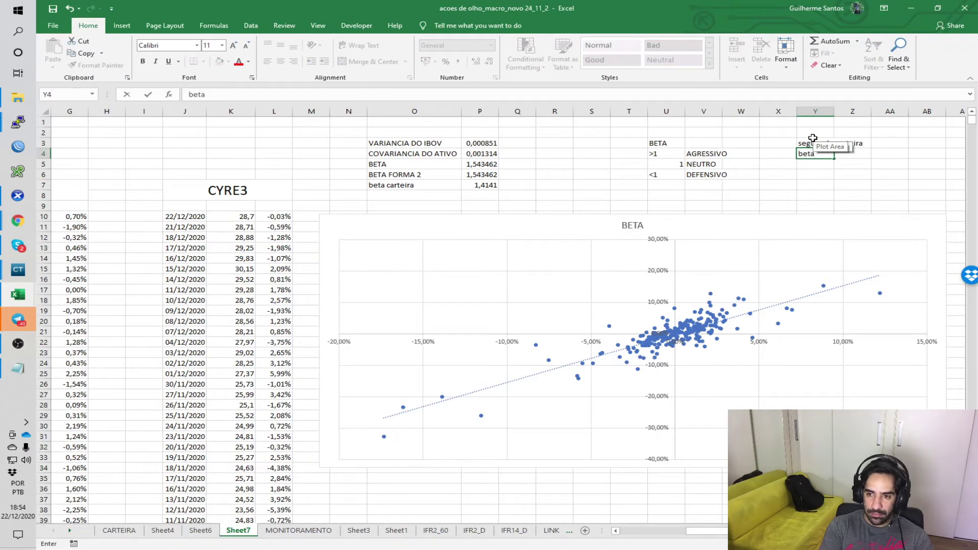
key(Return)
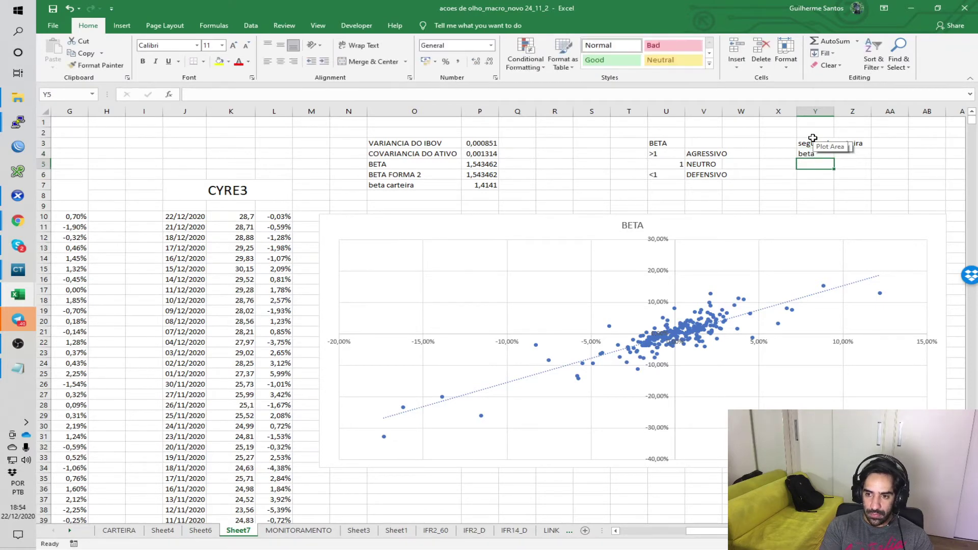
text(valor )
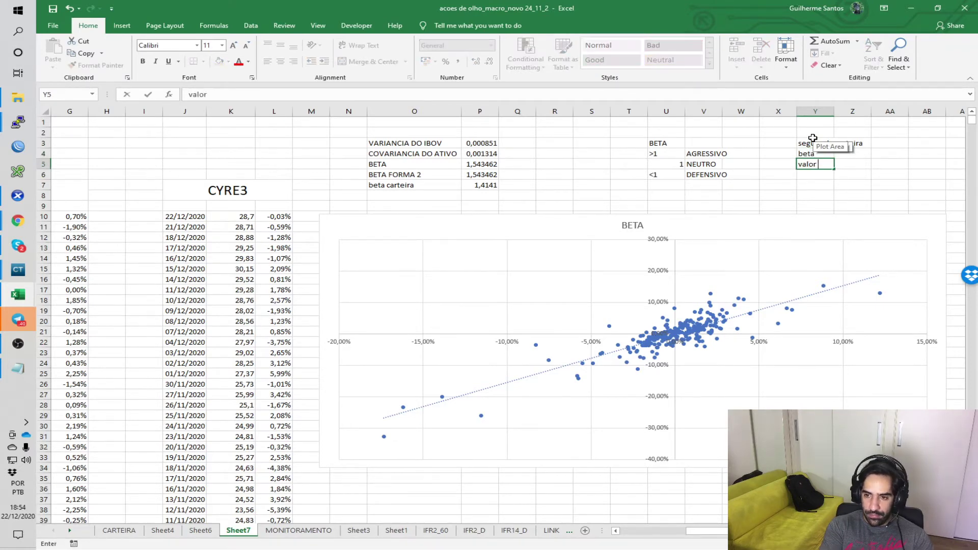
text(a asssegur)
key(BackSpace)
key(BackSpace)
key(BackSpace)
key(BackSpace)
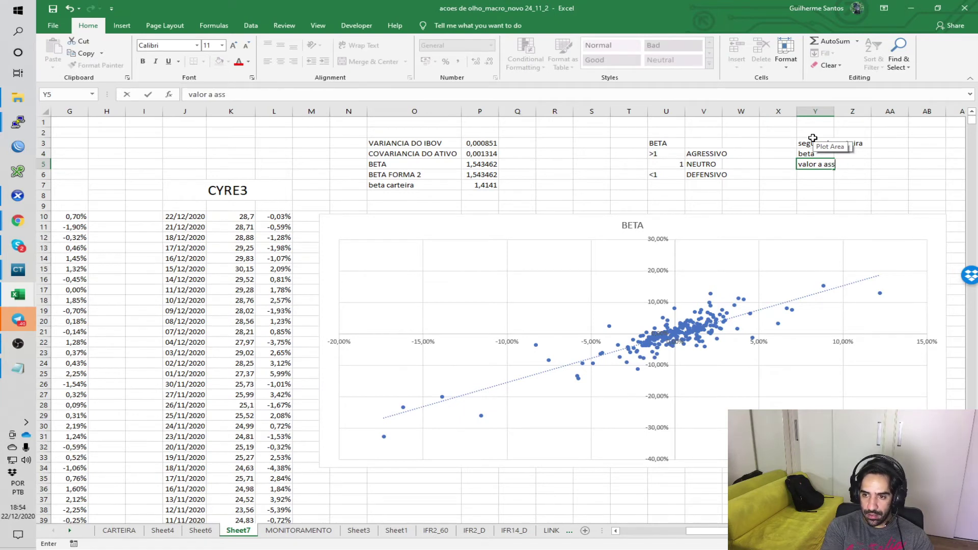
text(egurar)
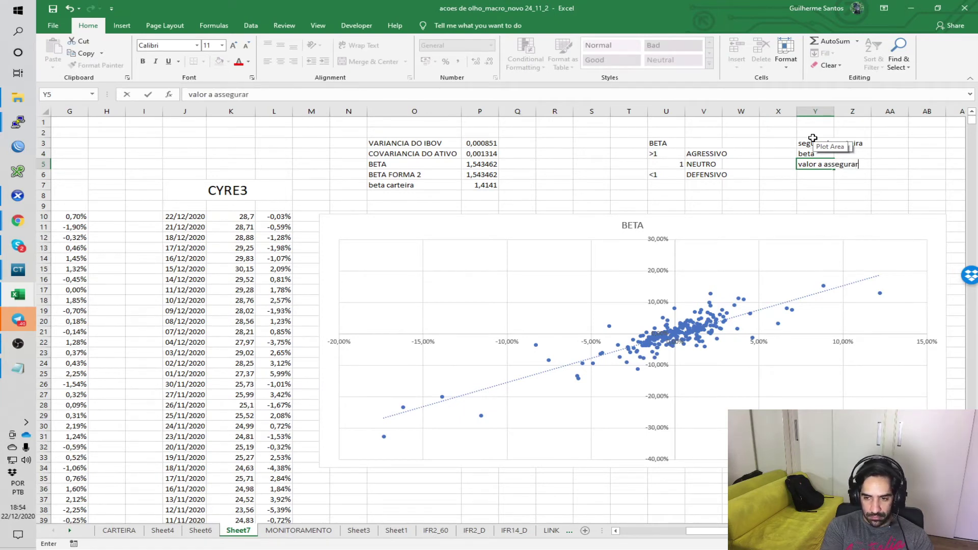
key(Return)
Replace the label in cell Y5 with "valor para seguro"
click(828, 164)
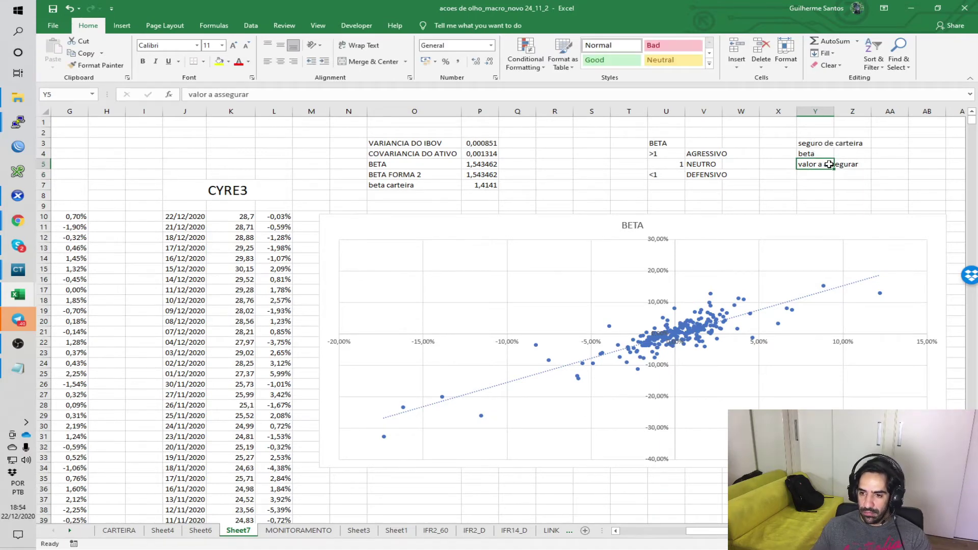
text(valr)
key(BackSpace)
text(ir)
key(BackSpace)
key(BackSpace)
text(or praara segur)
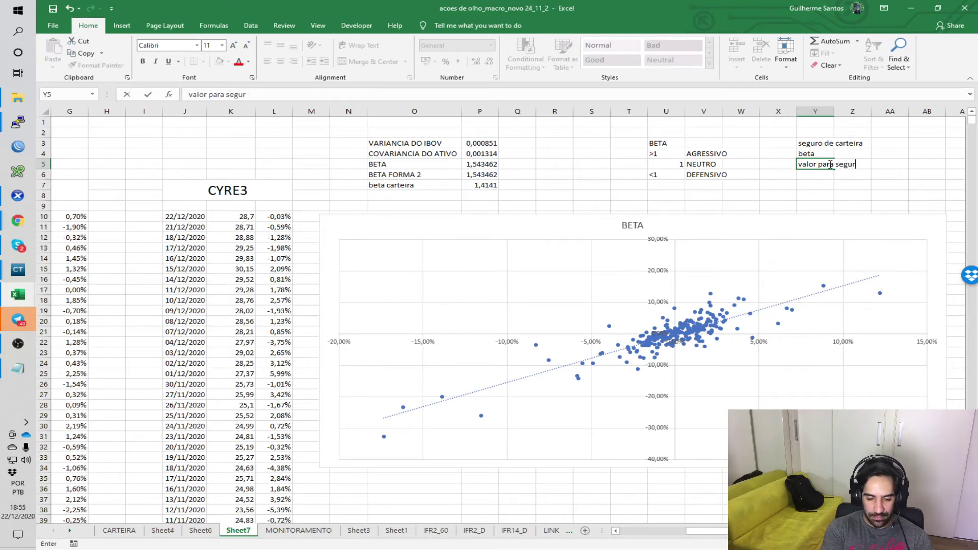
text(o)
key(Return)
Link cell Z4 to the "beta carteira" value in P7 and auto-fit column Y to its labels
click(848, 155)
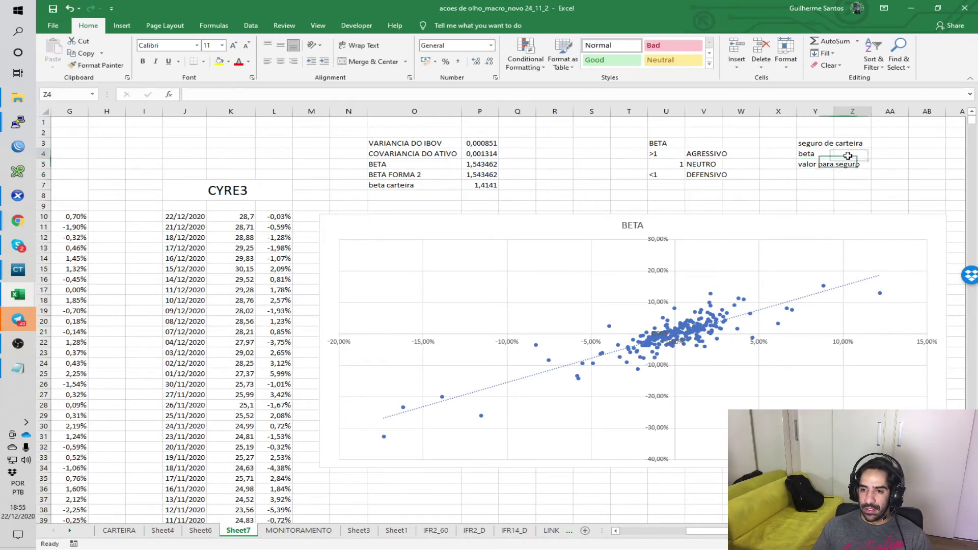
text(=)
click(491, 185)
key(Return)
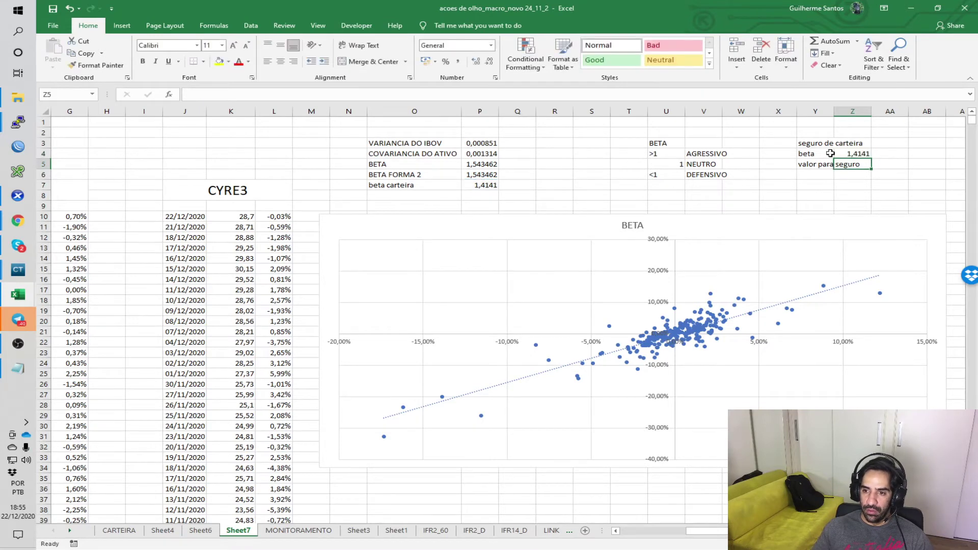
double_click(834, 112)
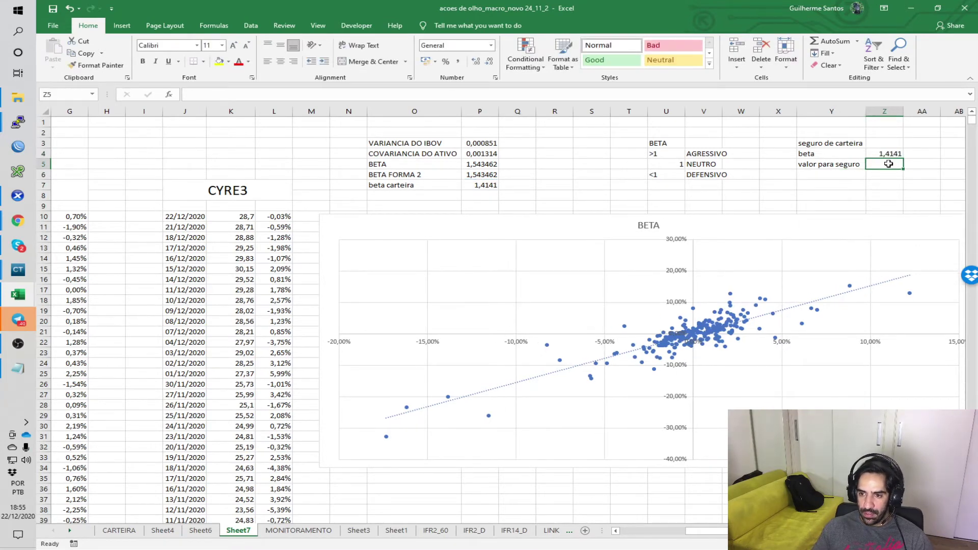
Copy the total above the INVESTIDO column in CARTEIRA and paste it as a plain value in Sheet7 cell Z5
click(118, 531)
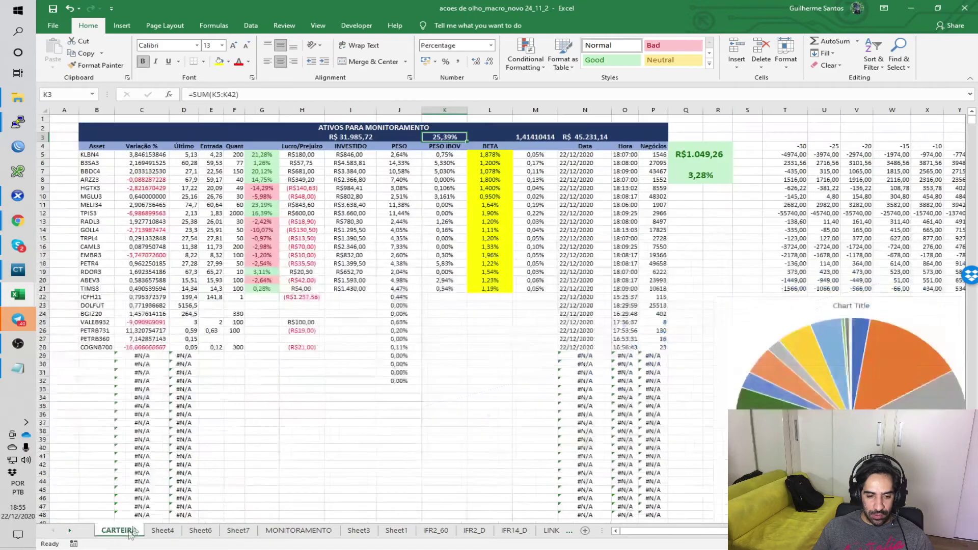
click(356, 138)
right_click(357, 137)
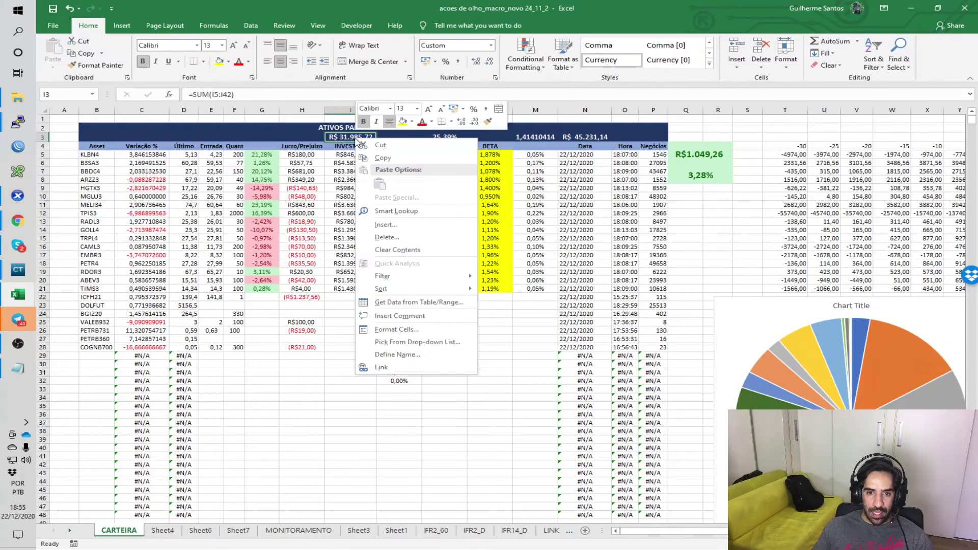
click(380, 145)
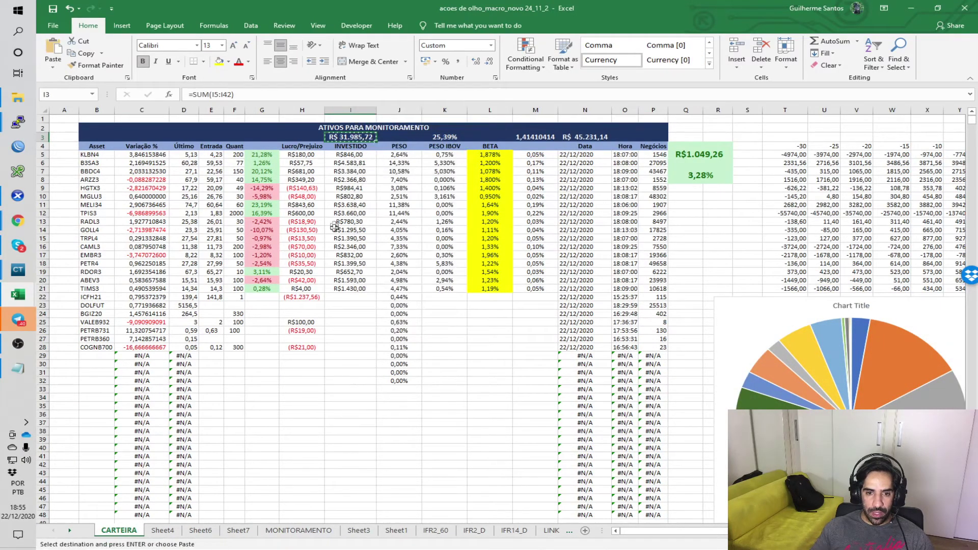
click(168, 532)
click(238, 532)
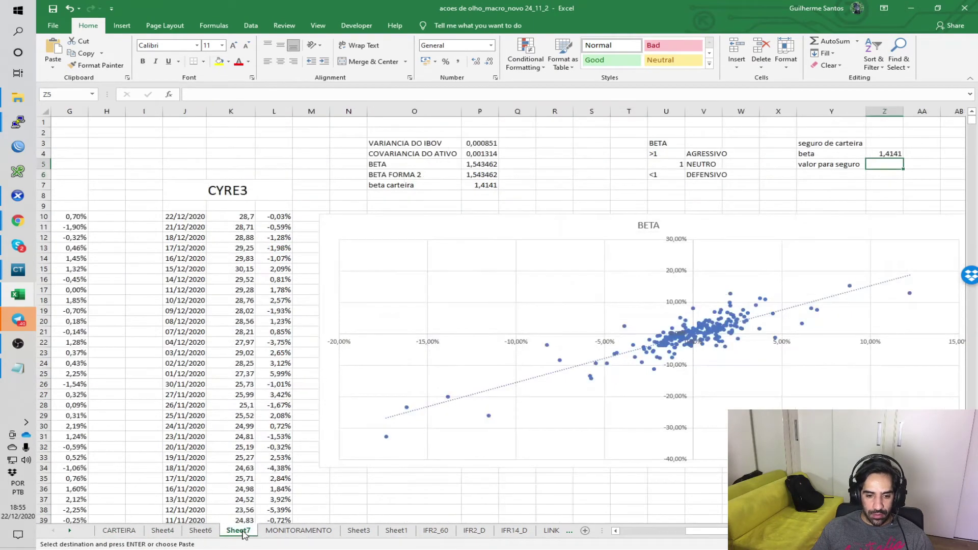
right_click(889, 163)
click(805, 208)
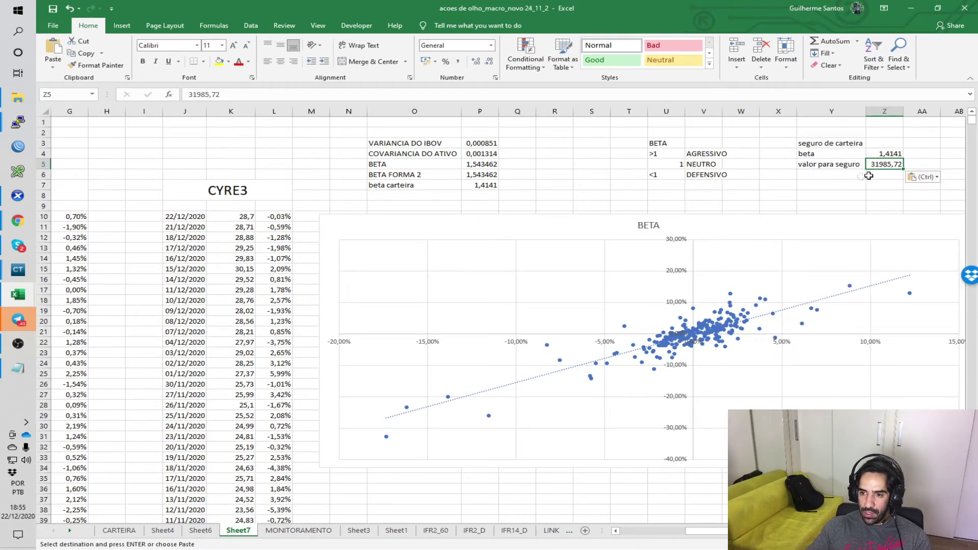
key(Escape)
Add the label "premio put bova" in cell Y6, below "valor para seguro"
click(876, 175)
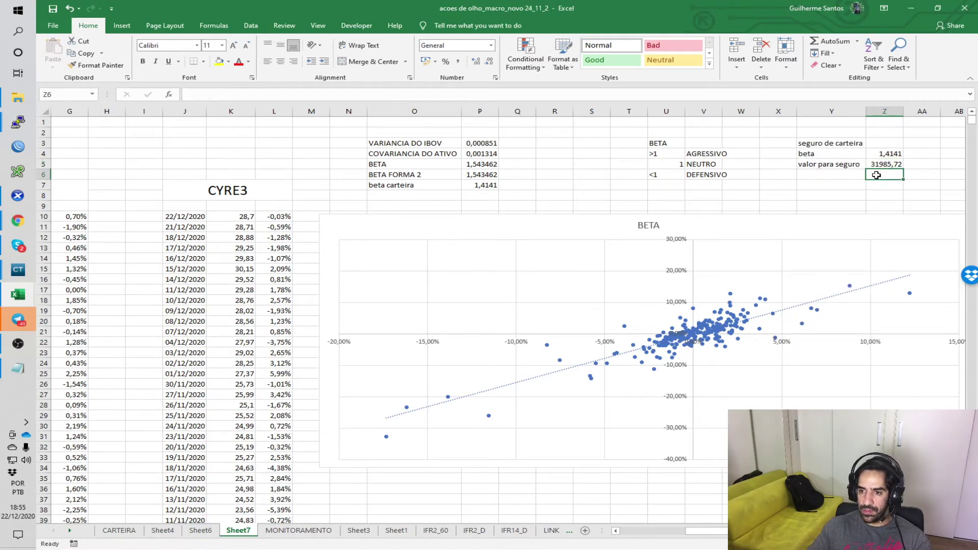
click(844, 174)
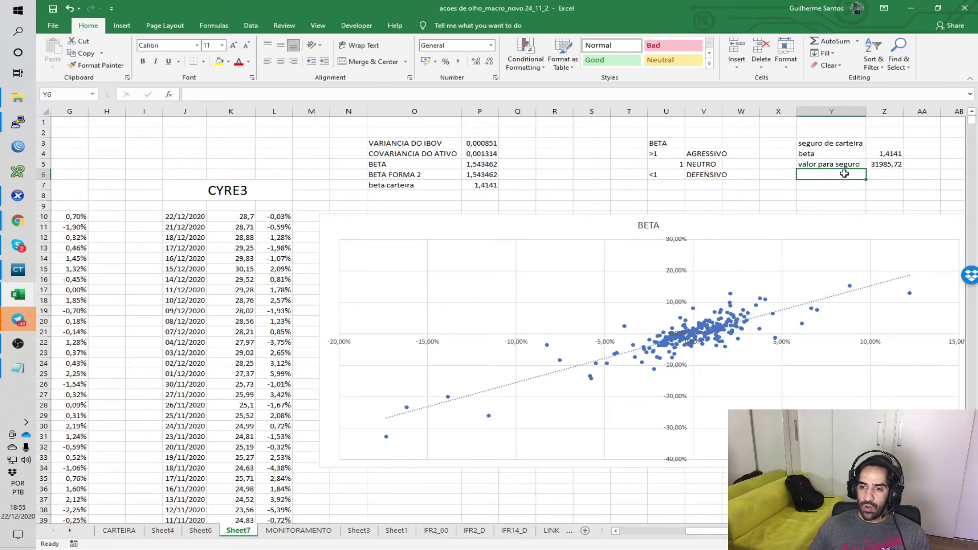
click(889, 155)
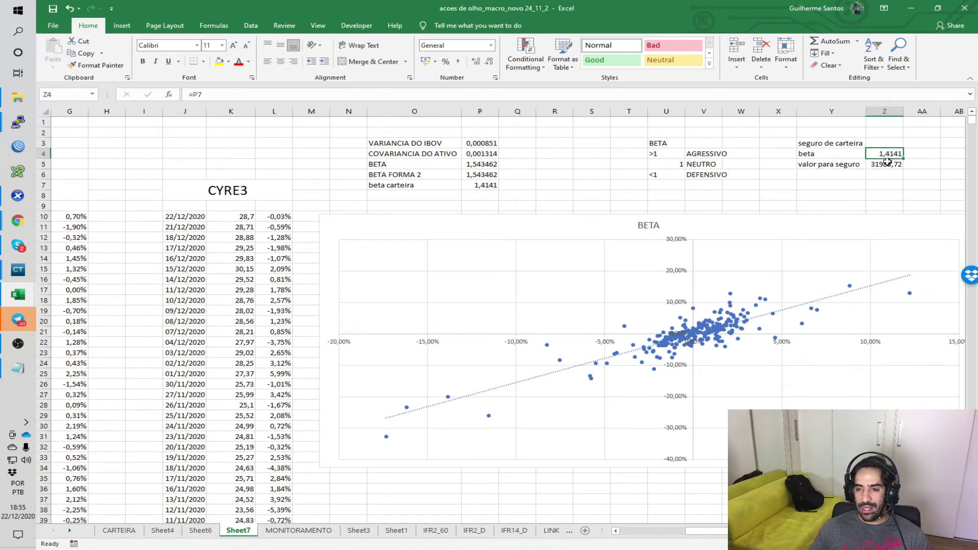
click(857, 175)
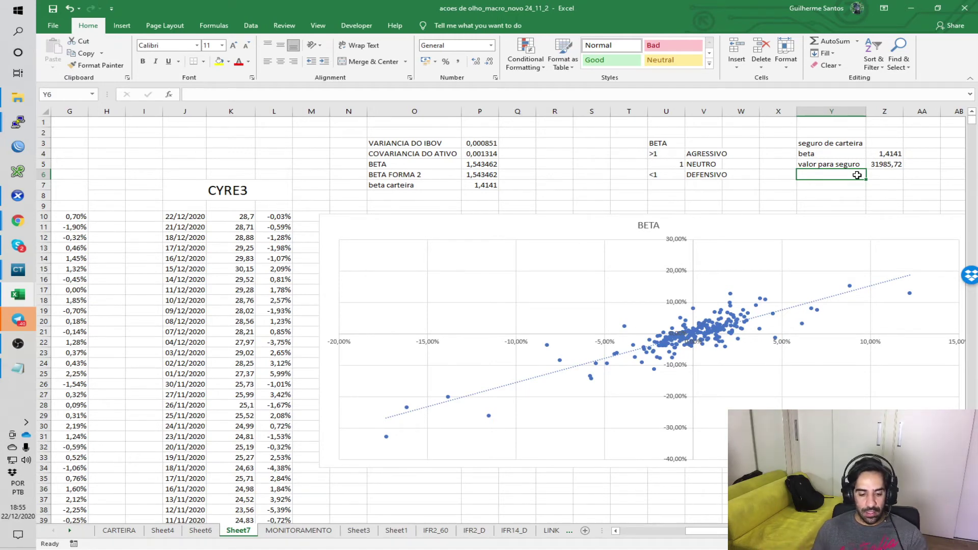
text(pont)
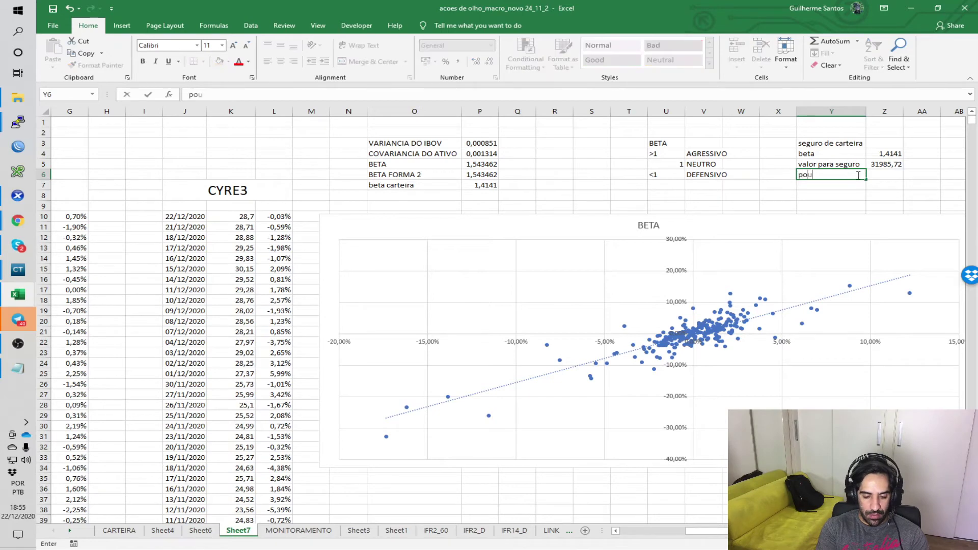
key(BackSpace)
key(BackSpace)
key(BackSpace)
key(BackSpace)
text(comprar)
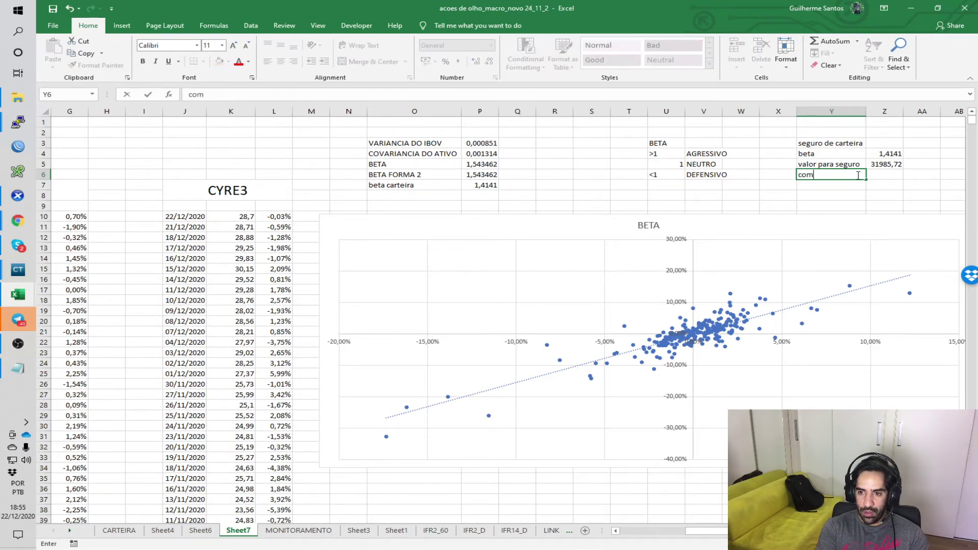
key(BackSpace)
key(BackSpace)
key(BackSpace)
key(BackSpace)
key(BackSpace)
key(BackSpace)
key(BackSpace)
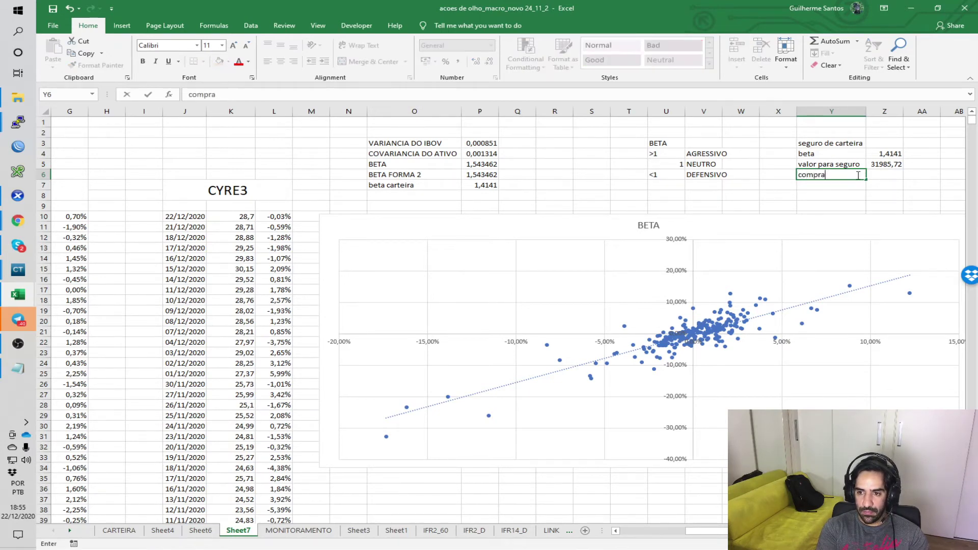
text(premio)
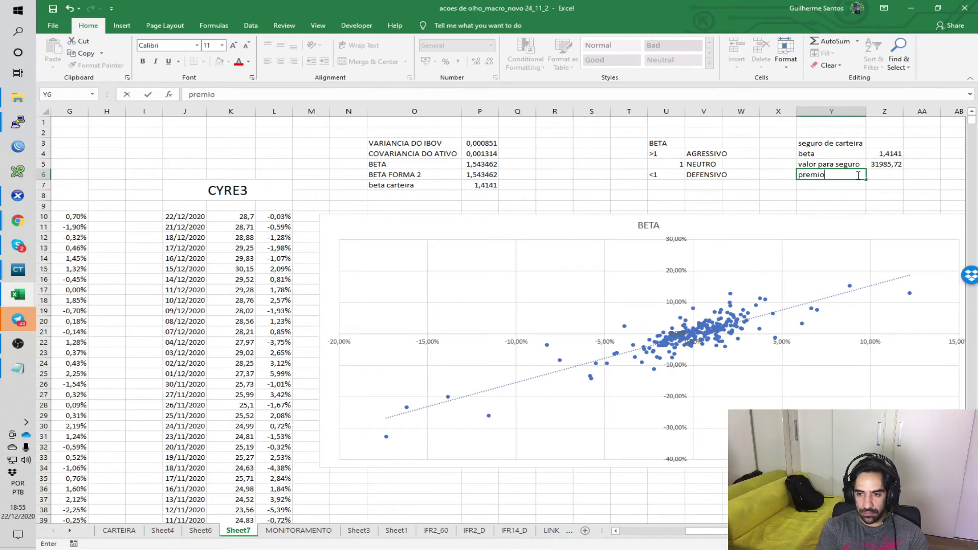
text( put bova)
key(Tab)
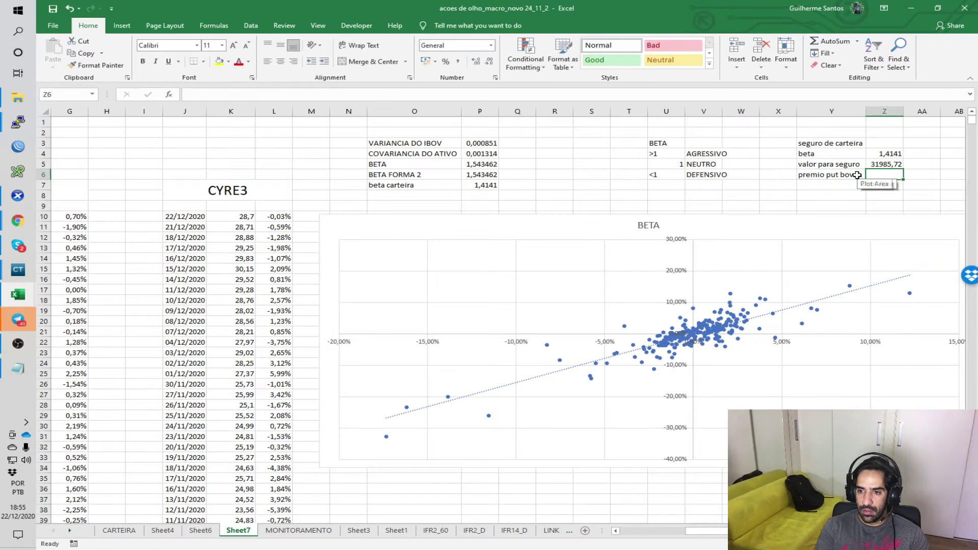
Calculate the "premio put bova" amount in Z6 with the formula =Z4*Z5
text(=)
click(884, 154)
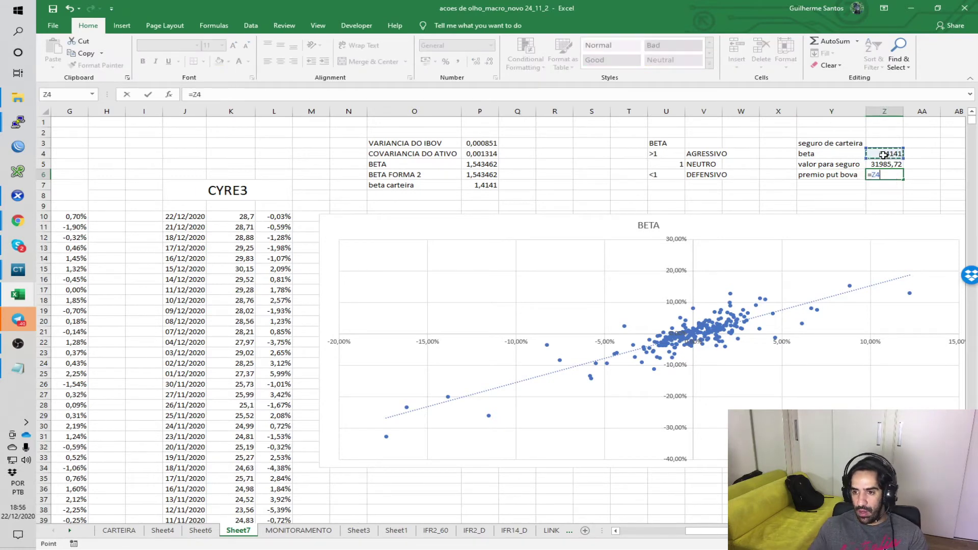
key(shift+Return)
text(*)
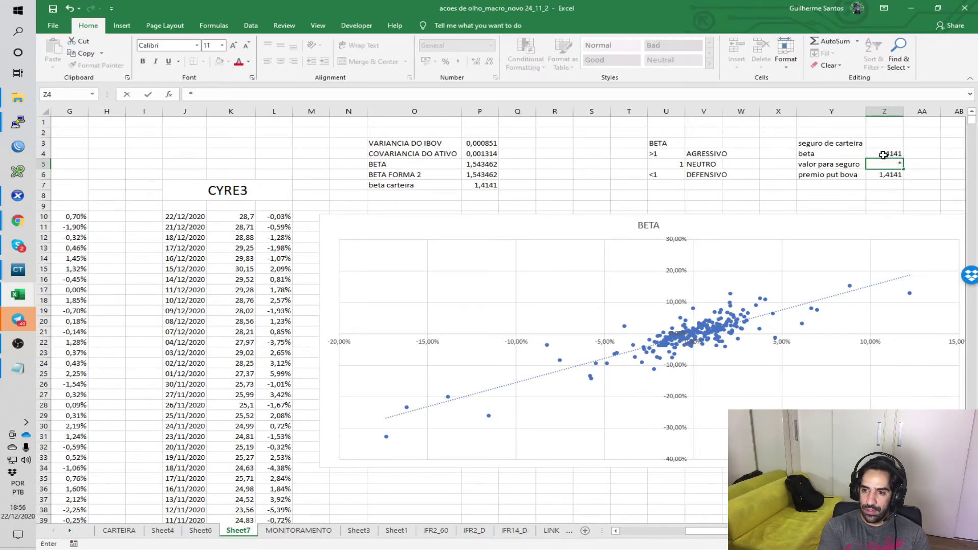
key(Escape)
double_click(894, 176)
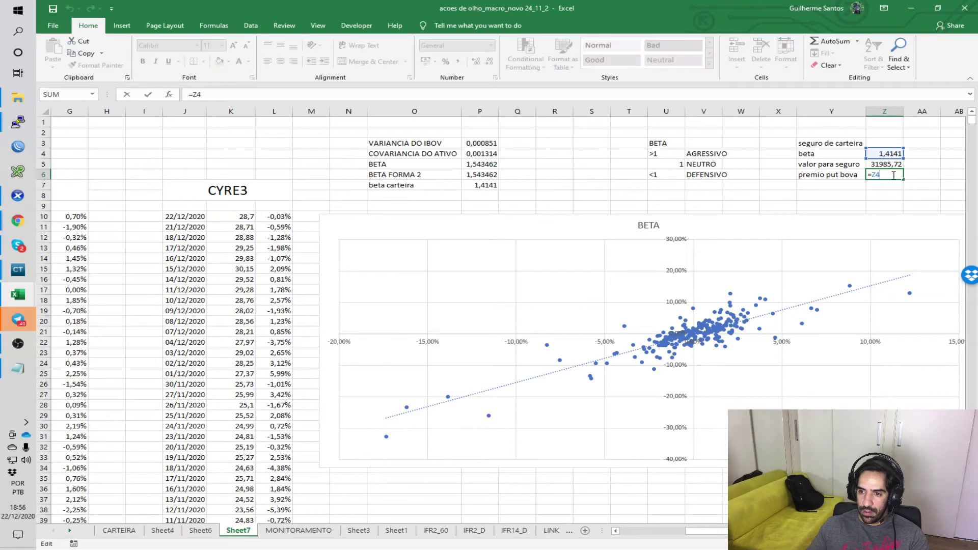
text(*)
click(887, 164)
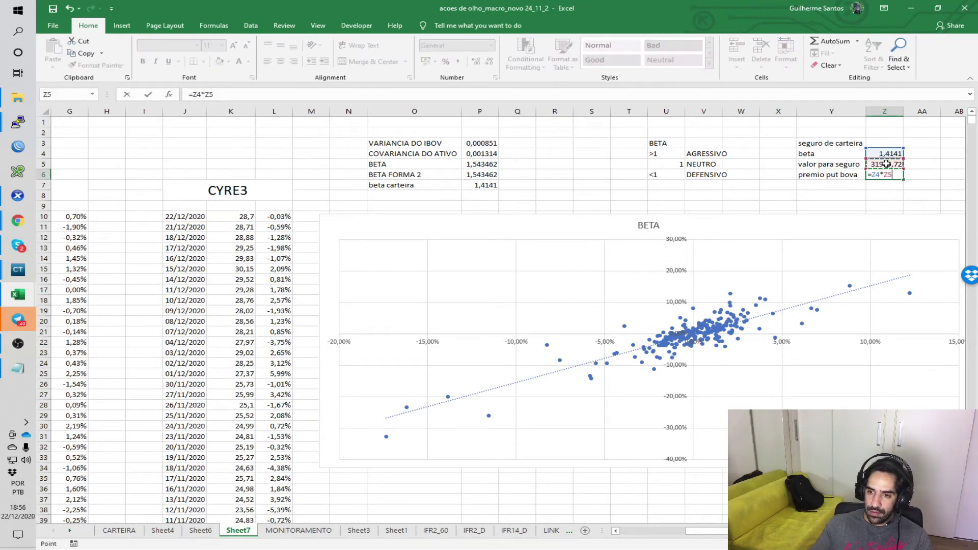
key(Return)
key(Up)
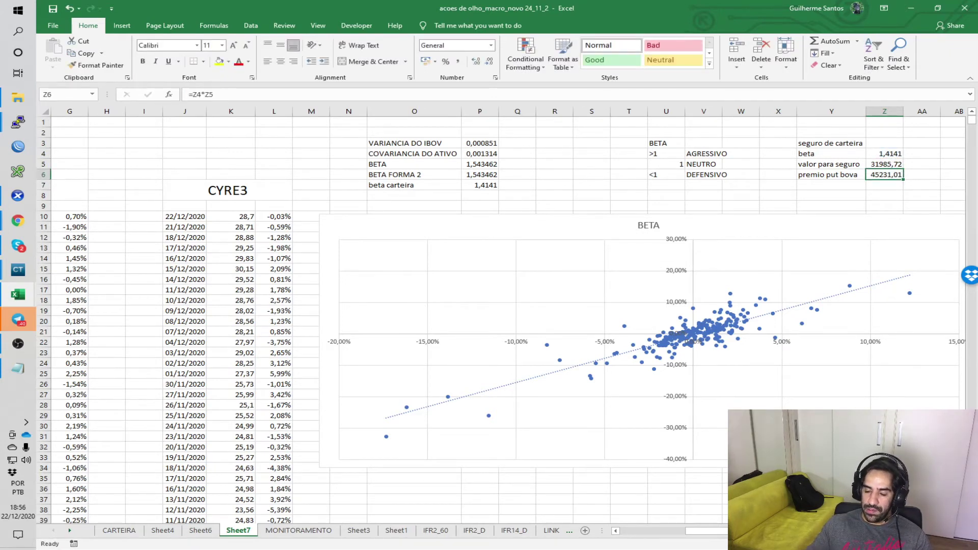
Examine the "seguro de carteira" block, comparing the insured value in Z5 with the "premio put bova" result in Z6
scroll(716, 251, right, 3)
click(701, 204)
click(704, 173)
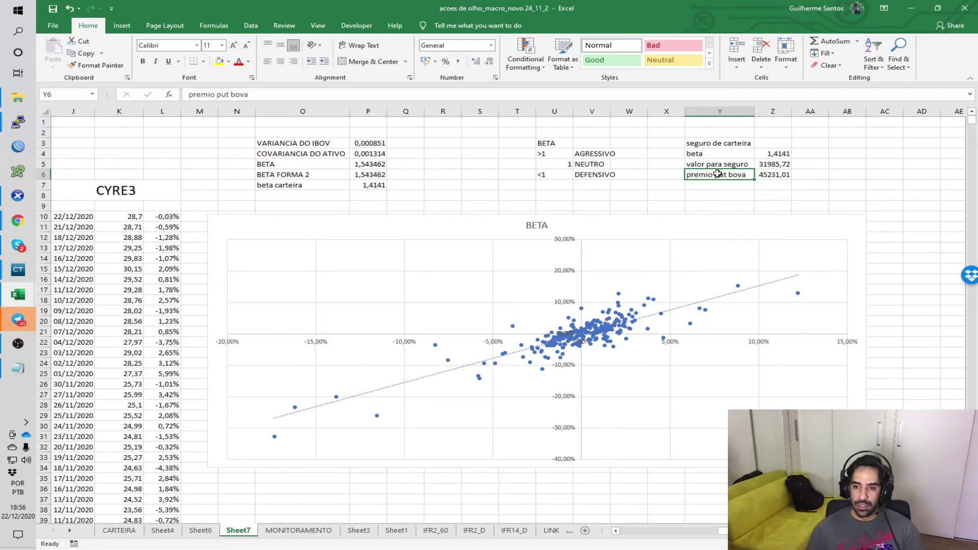
key(Right)
key(Left)
key(Up)
key(Right)
key(Down)
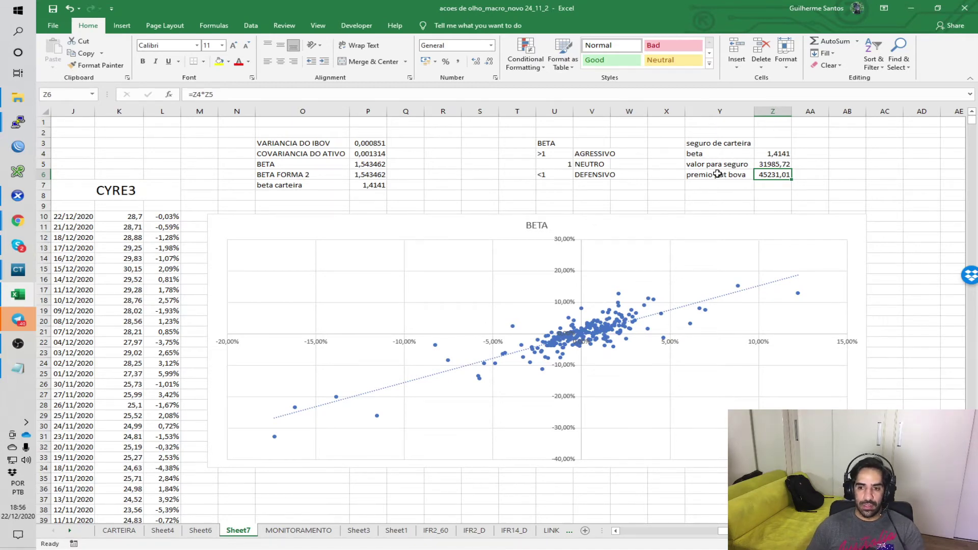
key(Up)
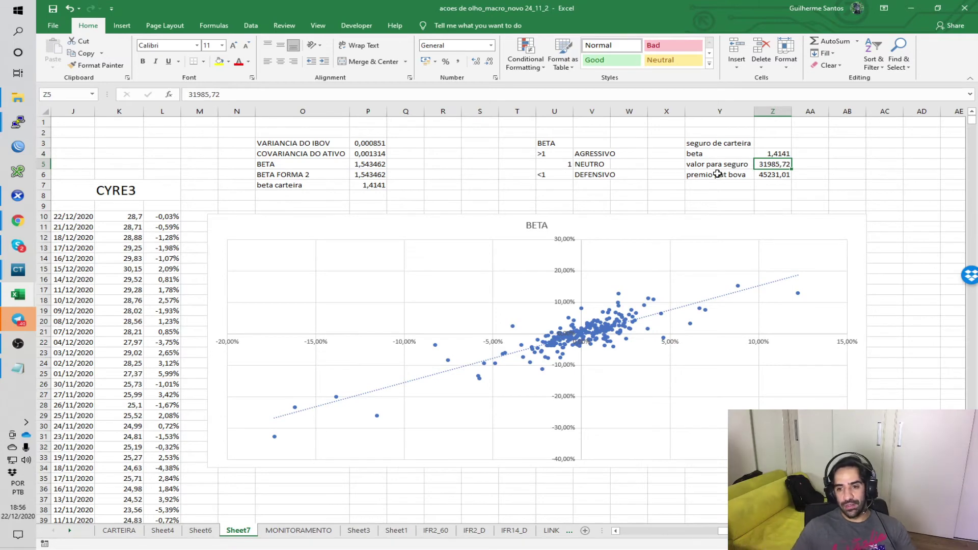
click(718, 174)
click(767, 183)
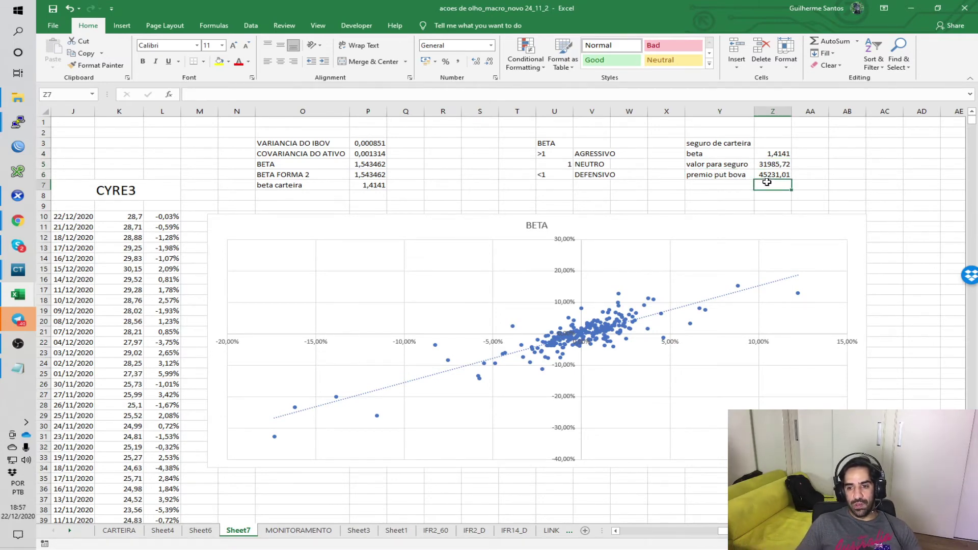
drag(719, 131, 763, 185)
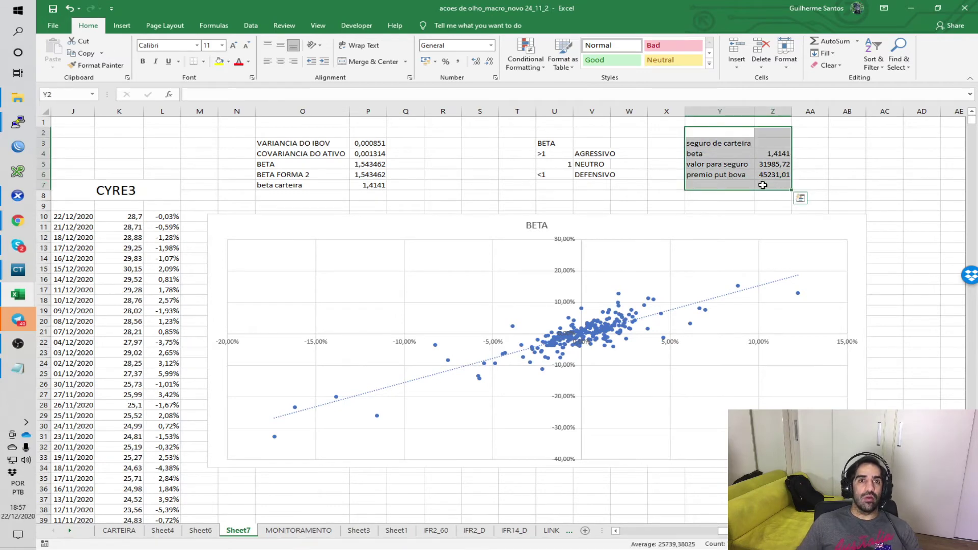
click(773, 176)
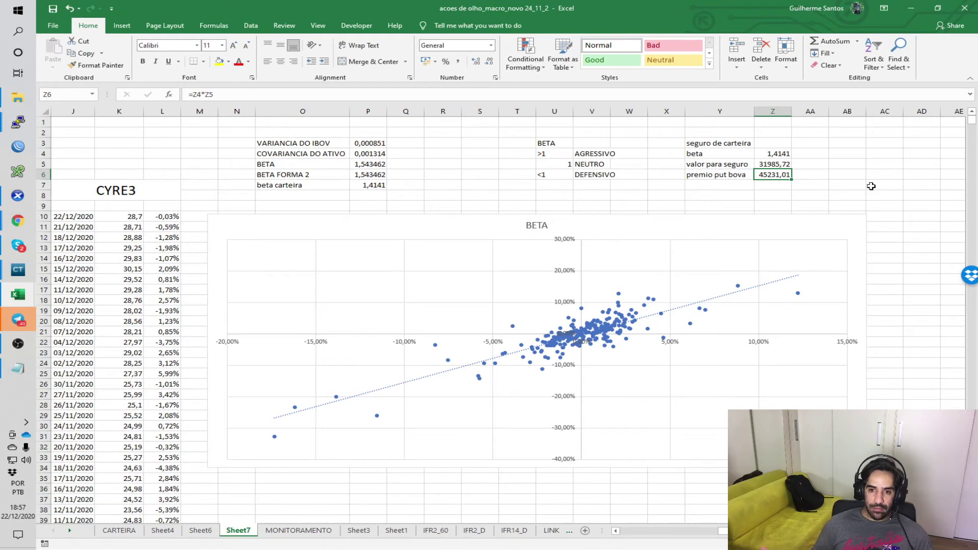
Review the BETA column and the adjacent weighted beta column for the assets from KLBN4 to TIMS3 in the CARTEIRA sheet
click(133, 531)
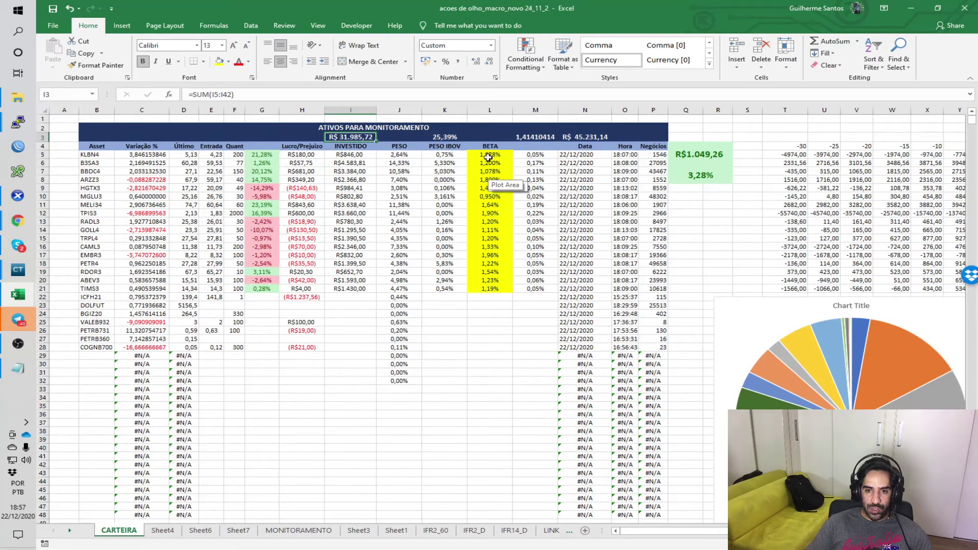
drag(488, 155, 491, 291)
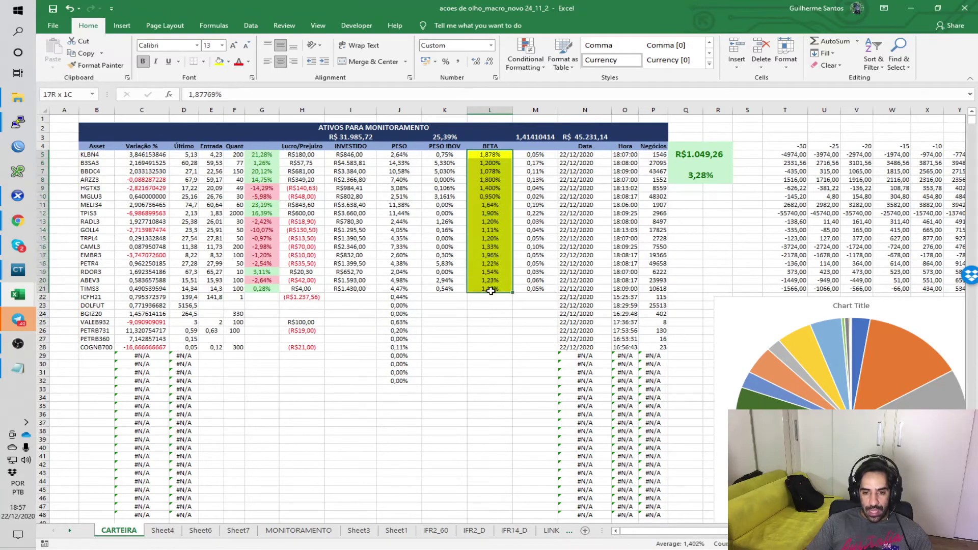
drag(539, 155, 539, 290)
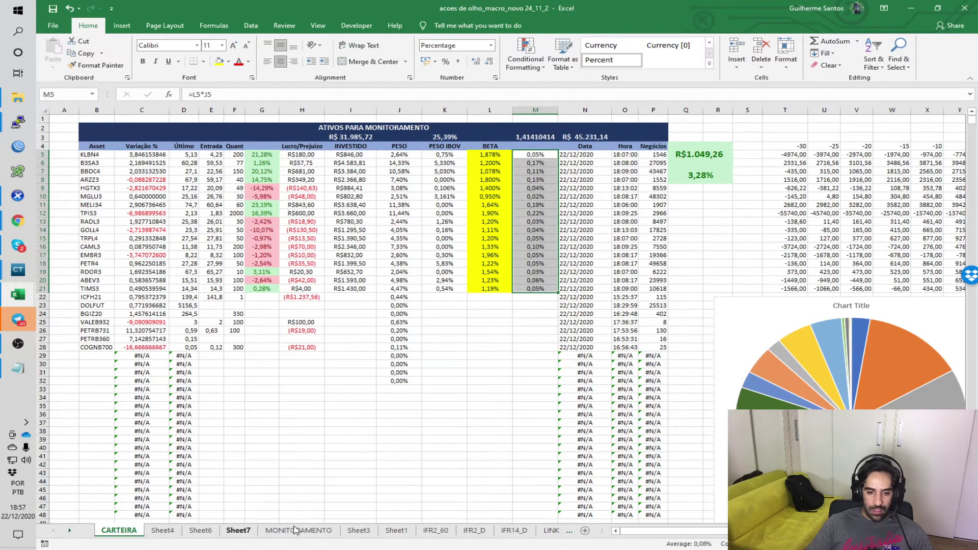
Replace the CYRE3 heading above the price and return columns on Sheet7 with "carteira"
click(238, 530)
click(175, 218)
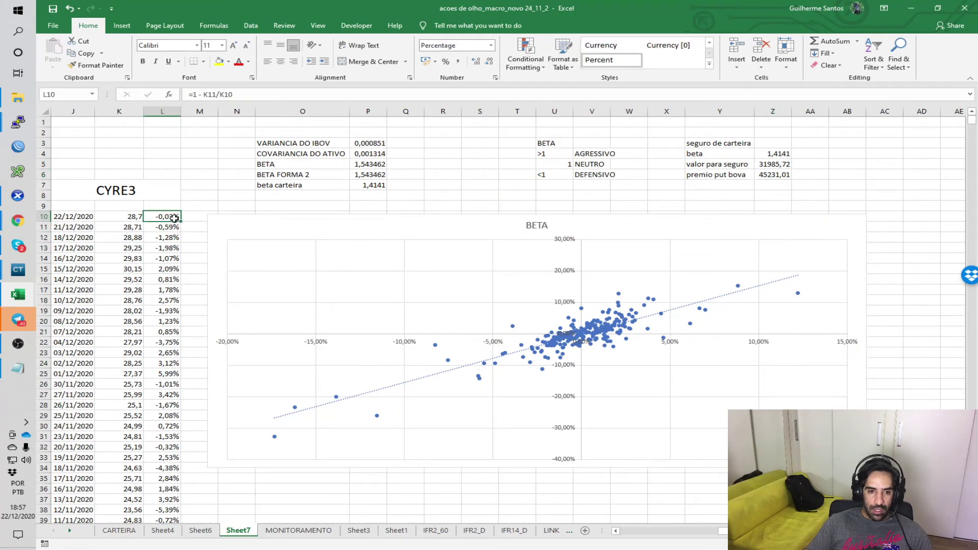
key(Down)
key(Down)
key(Down)
key(Down)
key(Down)
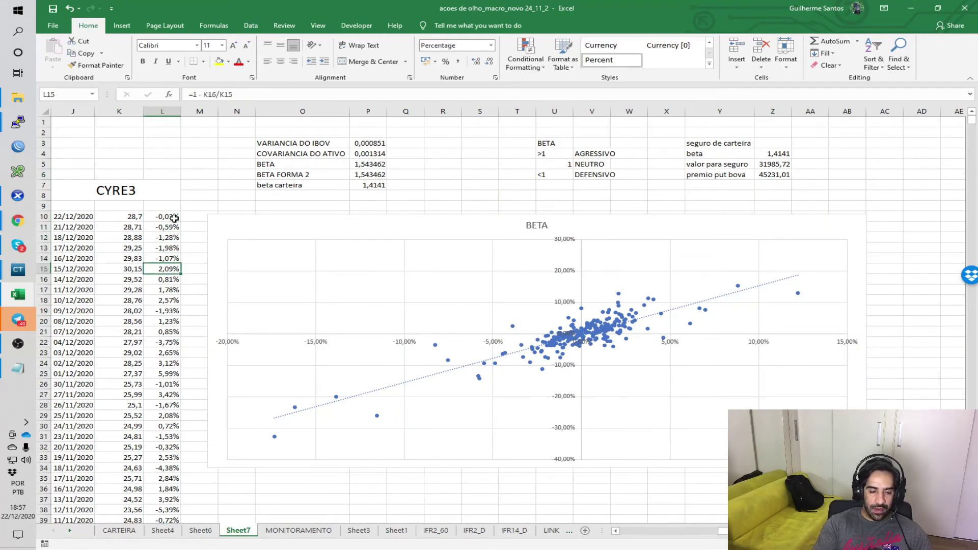
key(Left)
key(Left)
scroll(174, 218, left, 3)
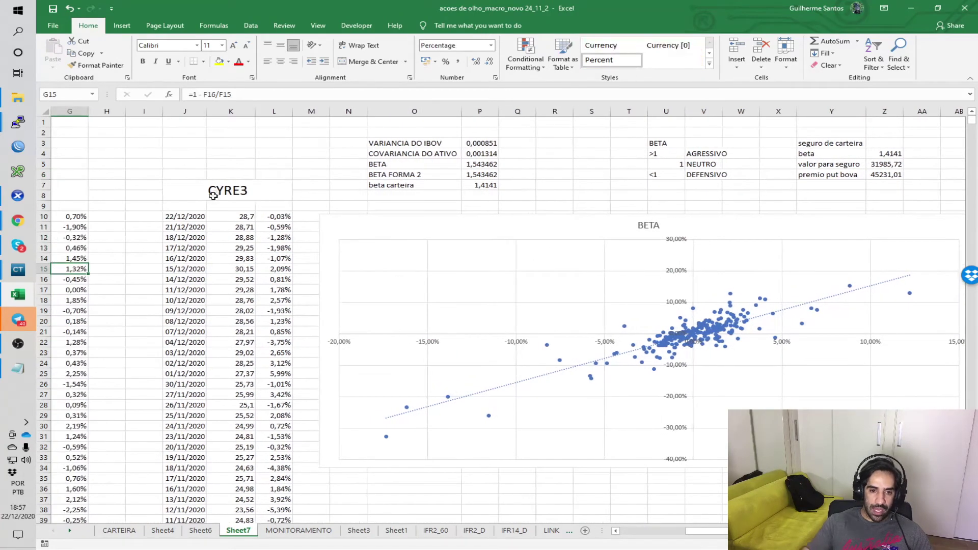
click(216, 191)
text(carteira)
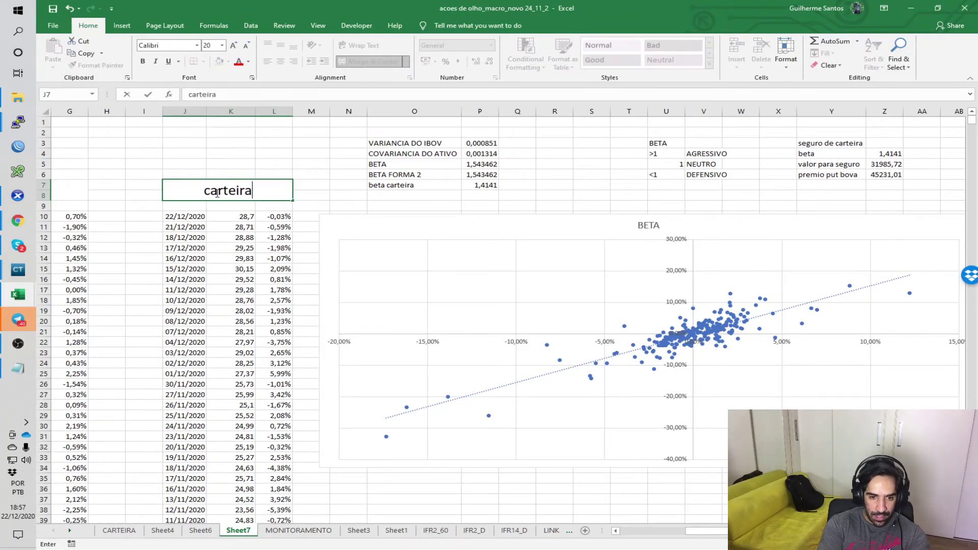
click(279, 237)
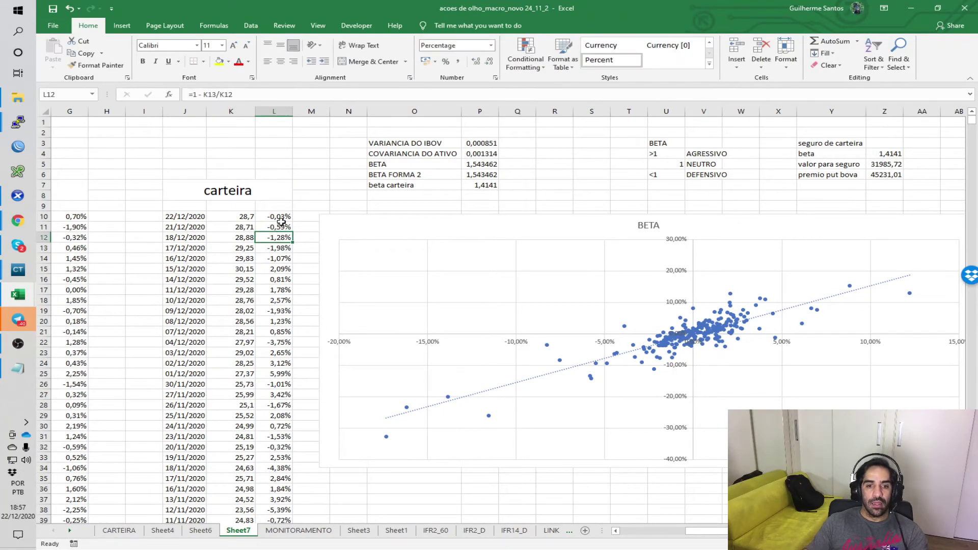
Review the covariance and beta results in P4:P7 on Sheet7, and check the portfolio's total profit in Q4 of CARTEIRA
drag(479, 154, 480, 185)
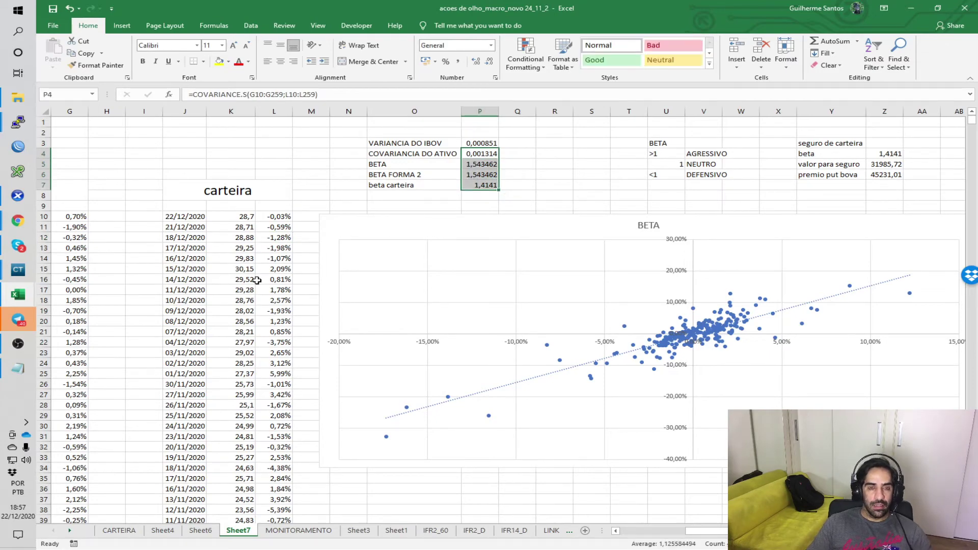
click(120, 531)
click(411, 233)
click(693, 162)
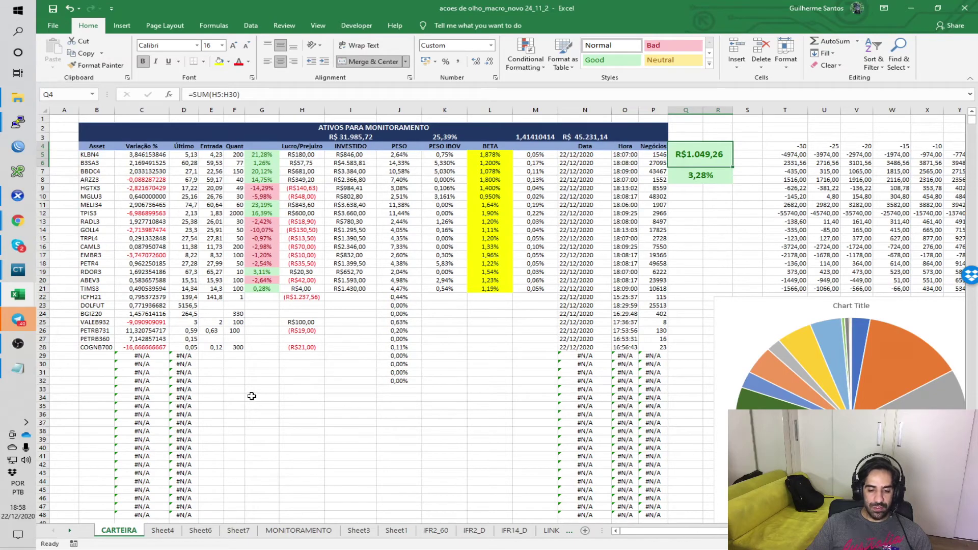
Examine the IFR2_D and IFR2_60 sheets, checking the latest hourly rows and IFR formulas in IFR2_60
click(436, 530)
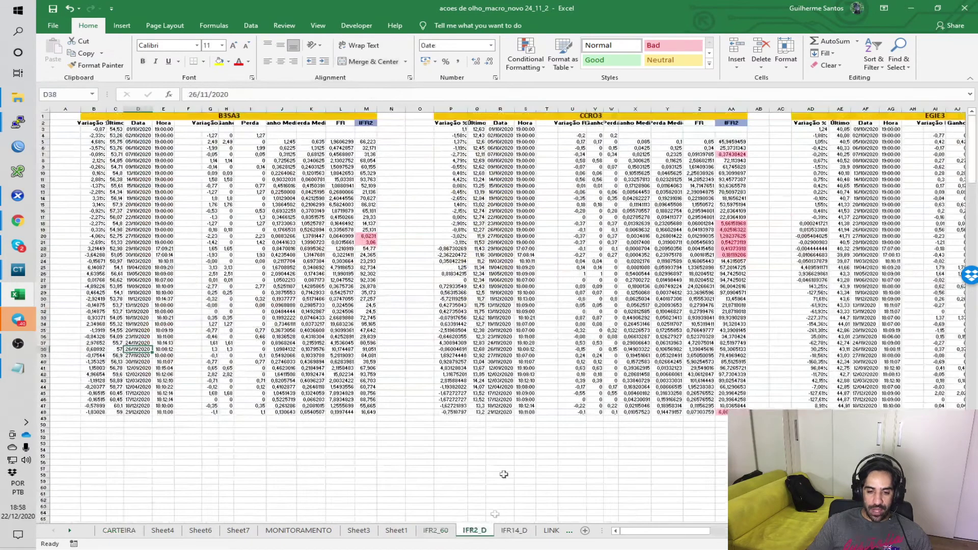
click(469, 531)
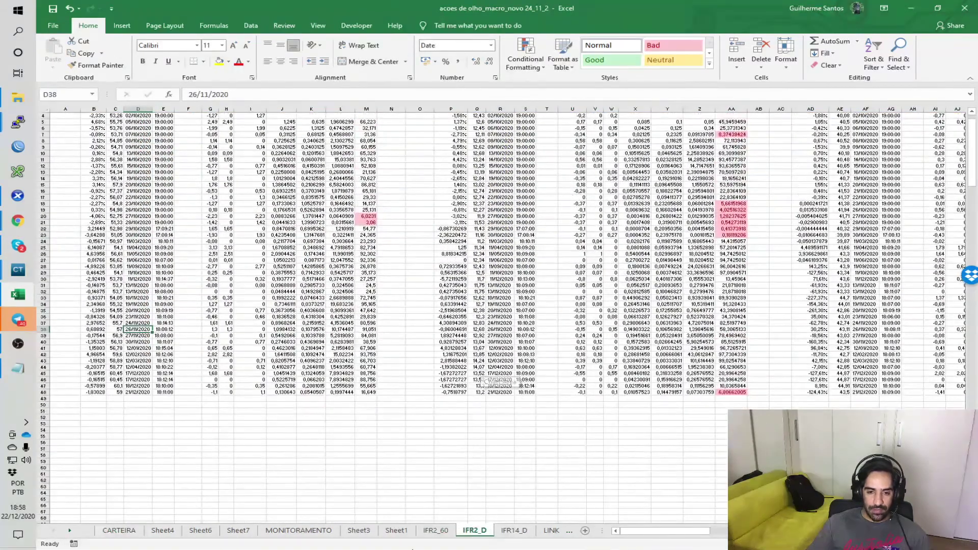
click(435, 530)
click(358, 355)
click(400, 367)
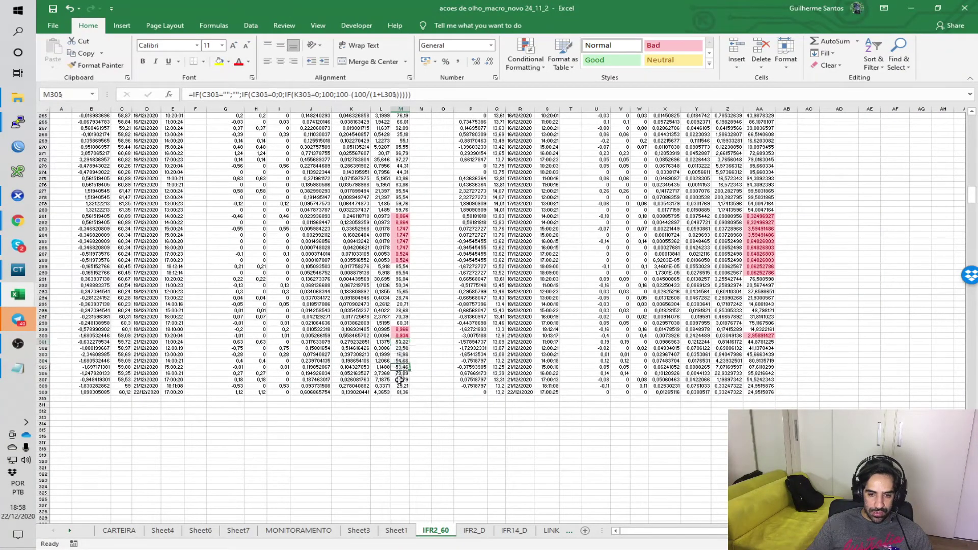
click(173, 367)
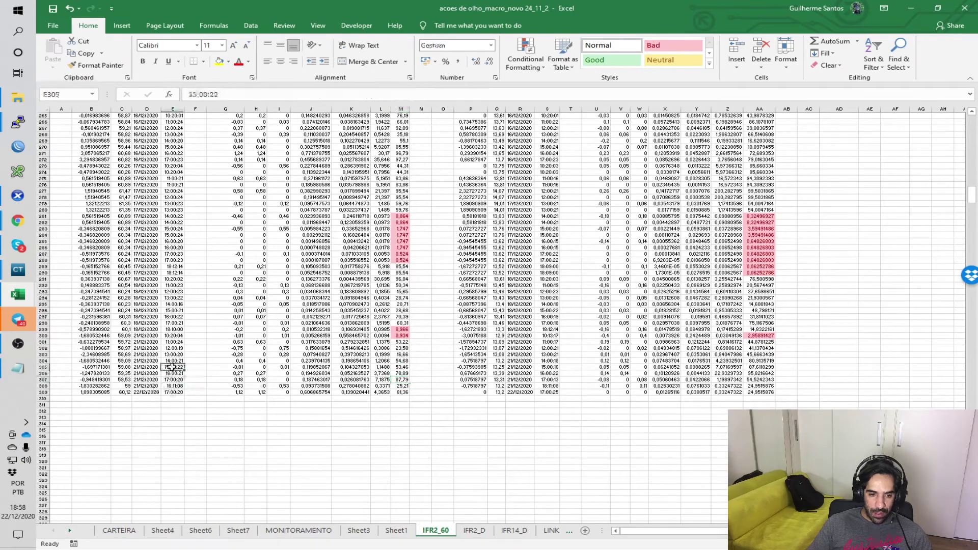
click(351, 380)
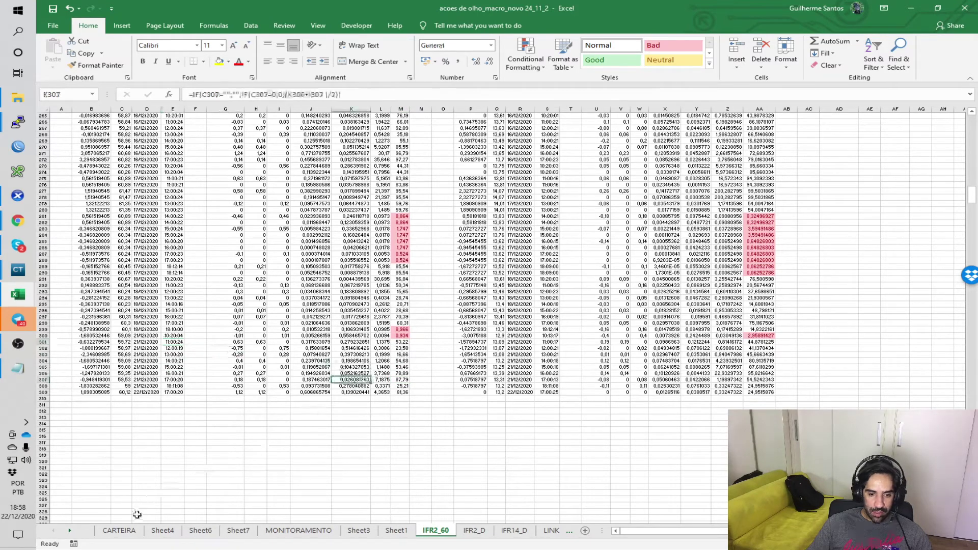
Return to the CARTEIRA sheet and check the area below the BETA column and the portfolio's percentage return in Q7
click(118, 531)
click(408, 306)
click(491, 305)
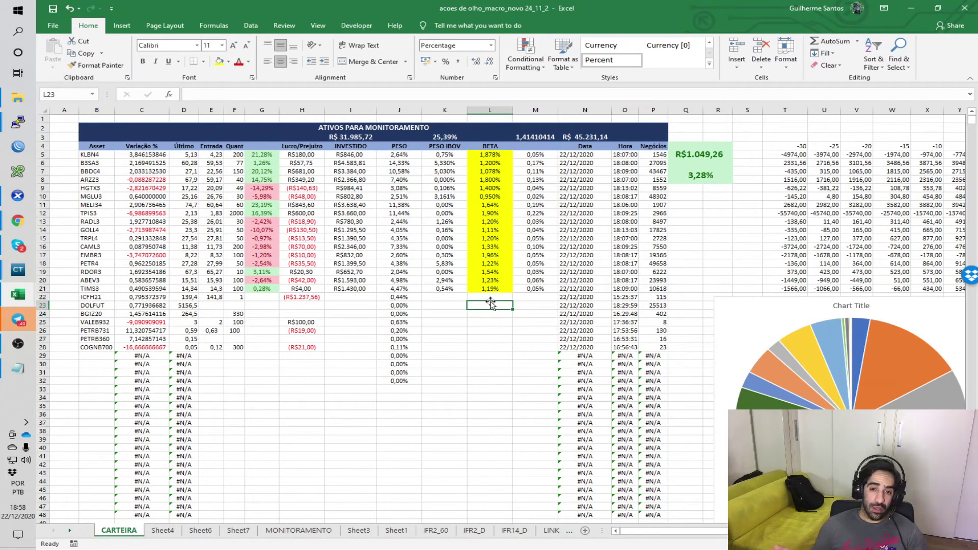
click(701, 177)
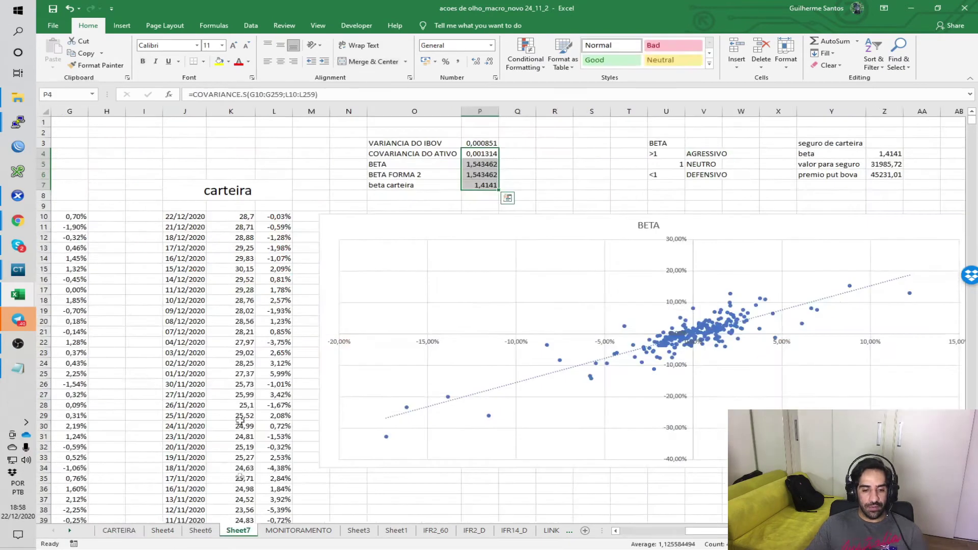
Examine the daily returns in column L under "carteira" on Sheet7 and the "beta carteira" value in P7
click(239, 531)
drag(282, 236, 279, 346)
click(282, 324)
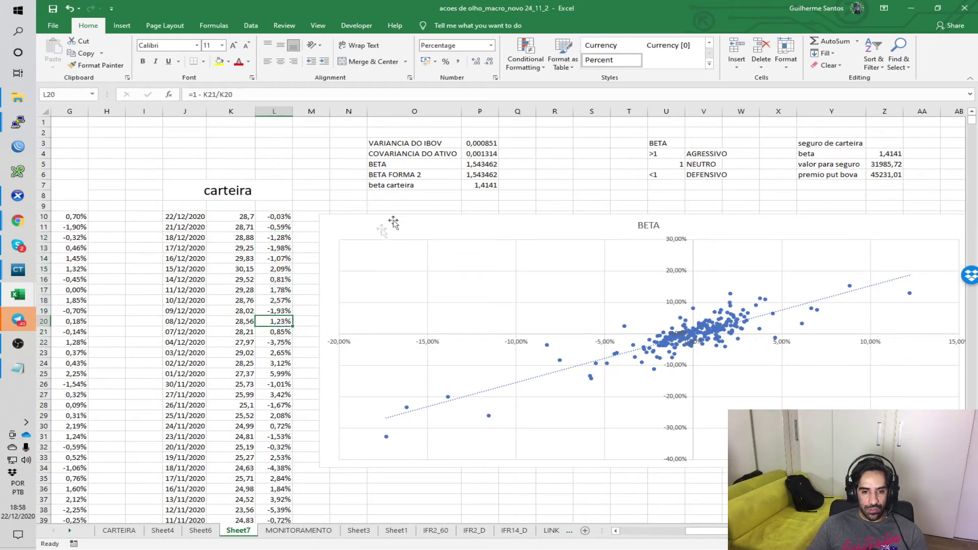
click(478, 184)
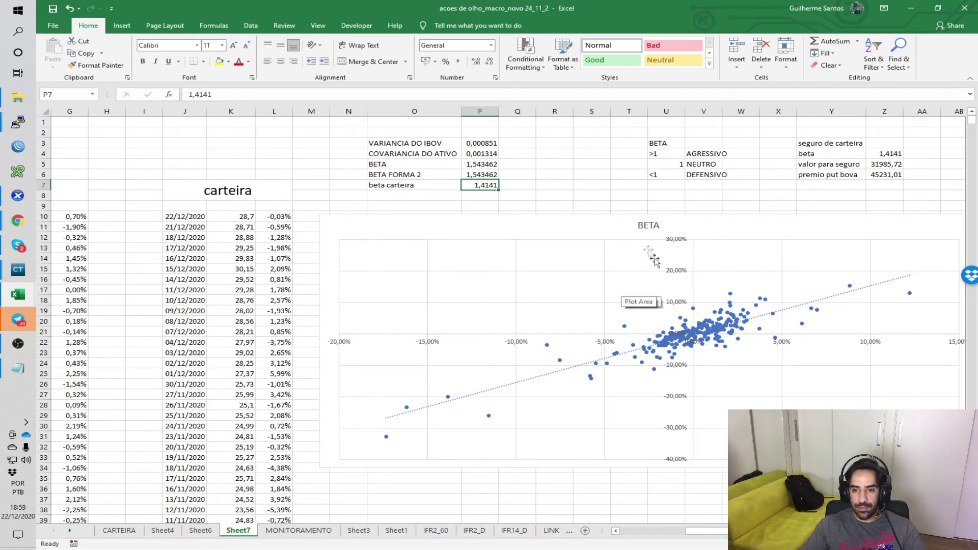
Examine the BETA classification table on Sheet7, matching >1, 1 and <1 with AGRESSIVO, NEUTRO and DEFENSIVO
click(678, 152)
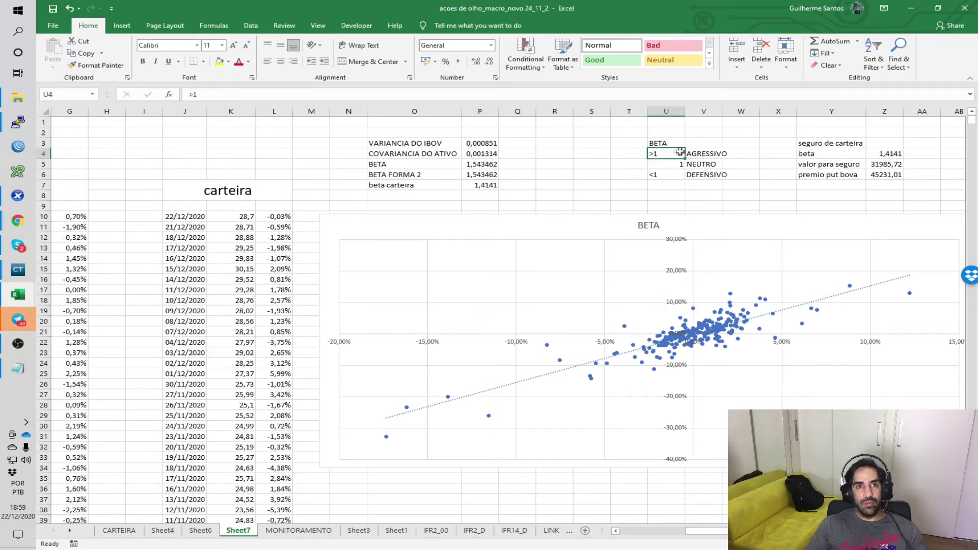
click(704, 154)
click(666, 154)
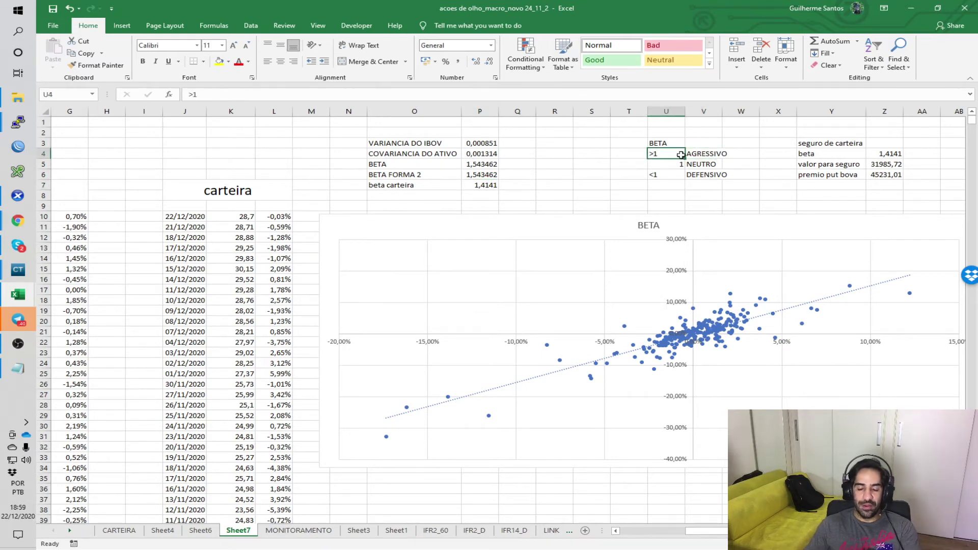
click(713, 154)
click(704, 165)
click(678, 165)
click(699, 165)
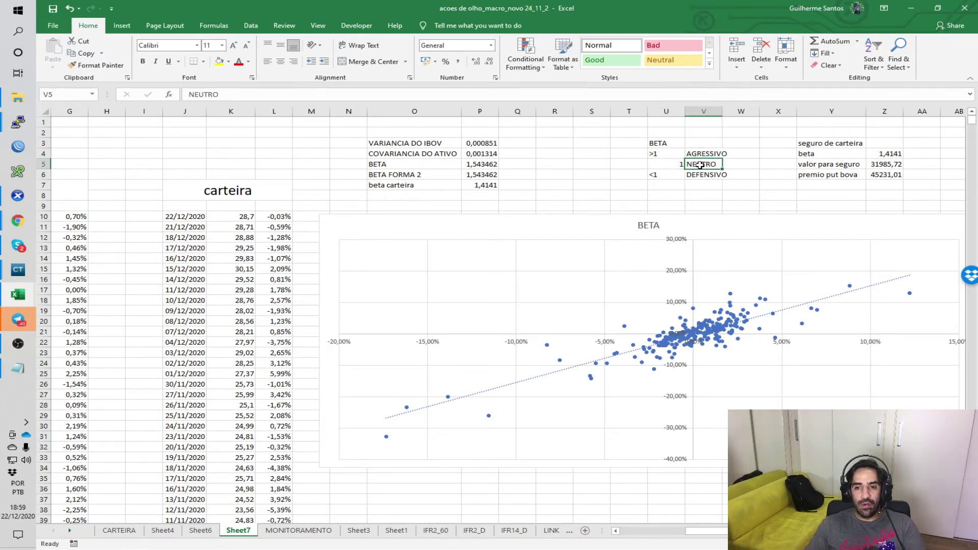
click(645, 164)
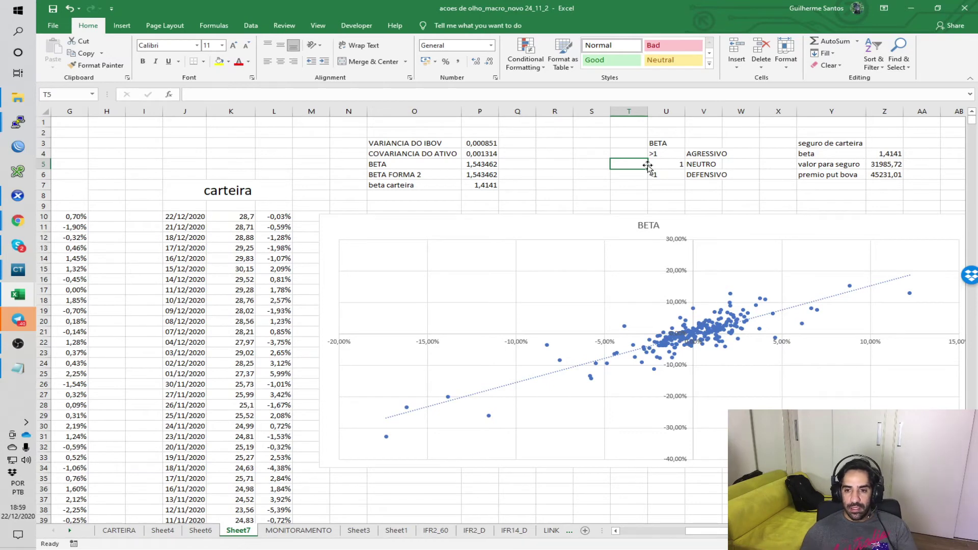
click(662, 175)
click(702, 175)
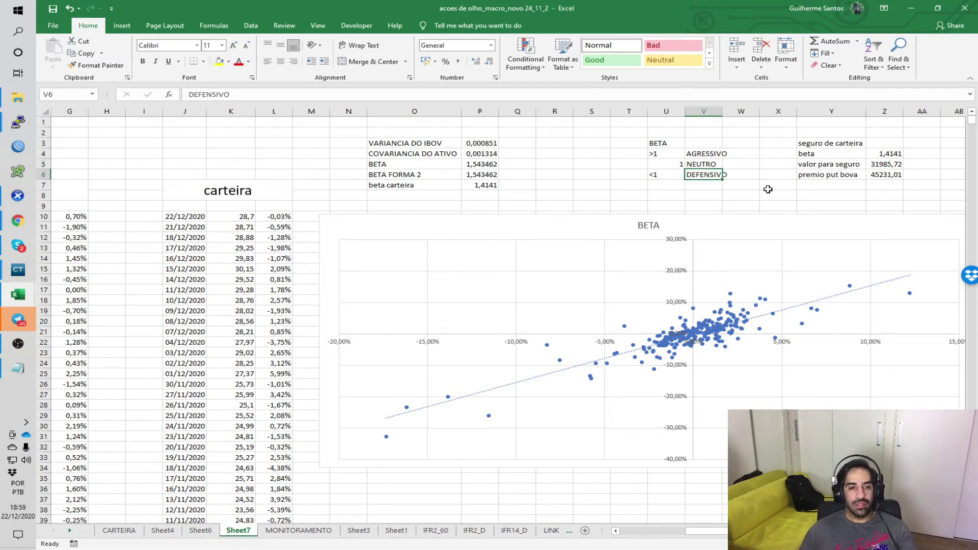
click(755, 220)
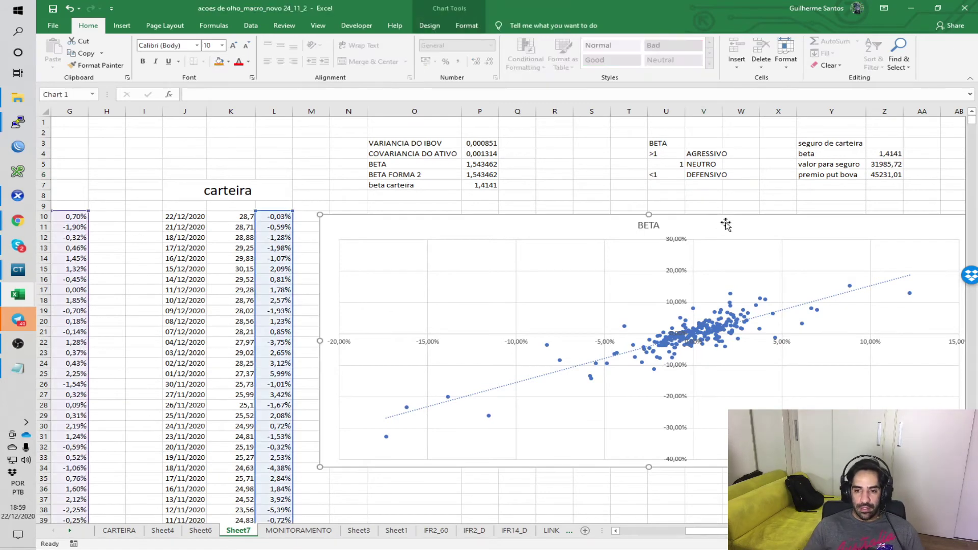
click(669, 205)
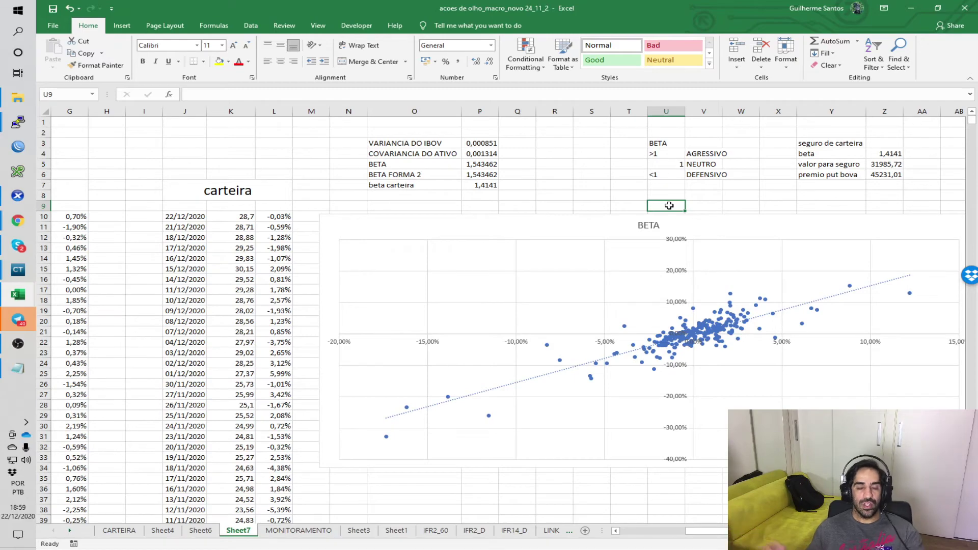
Examine the asset list in CARTEIRA, focusing on the rows of KLBN4, B3SA3, MELI34, EMBR3 and RDOR3
click(119, 531)
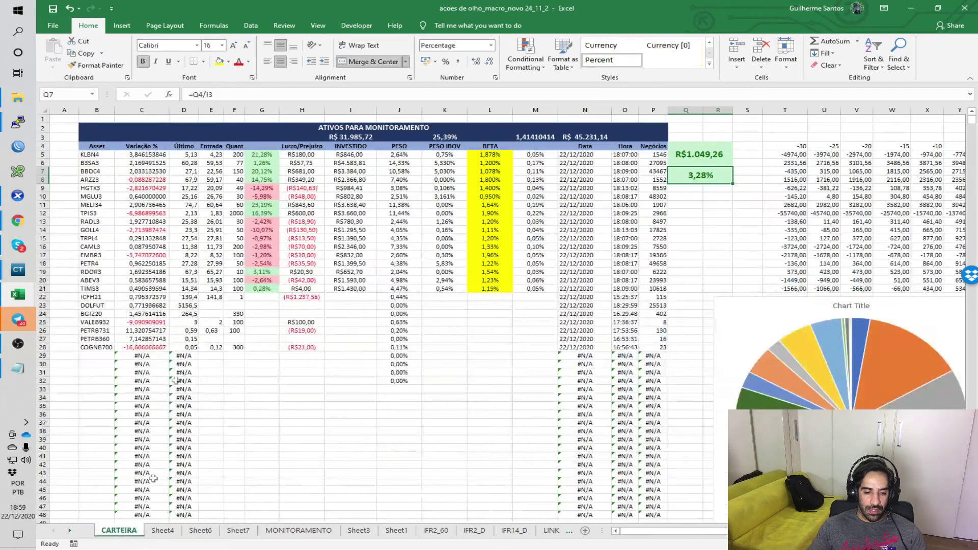
drag(113, 179, 110, 331)
click(107, 288)
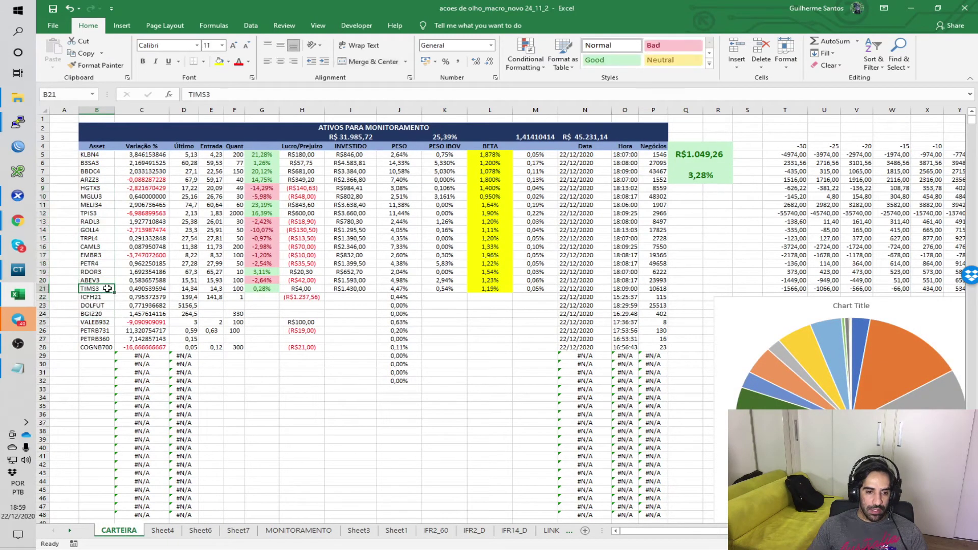
click(97, 152)
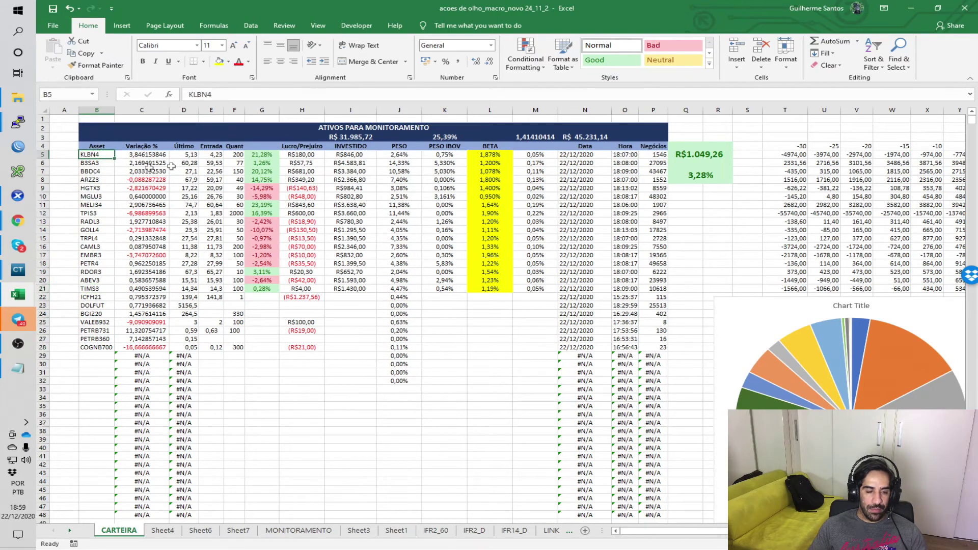
click(288, 163)
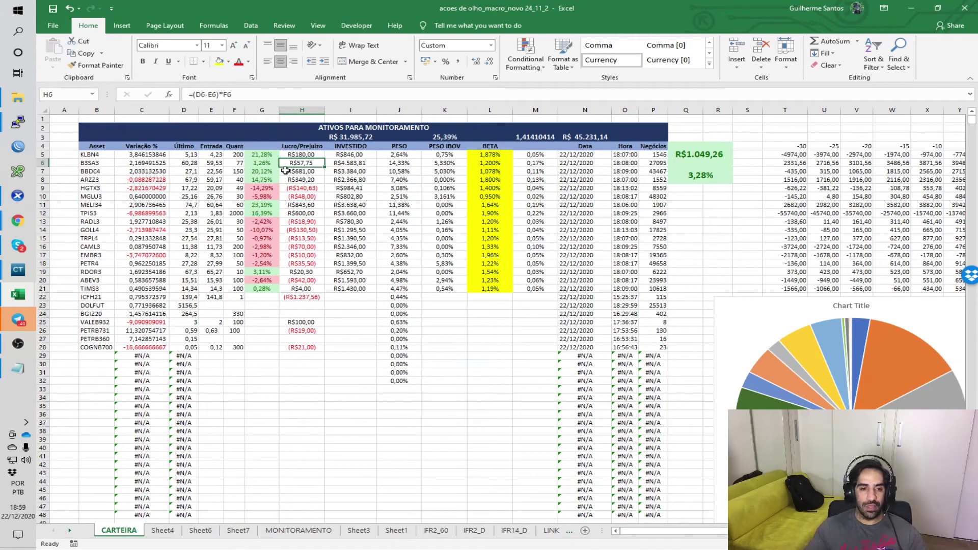
drag(109, 204, 340, 203)
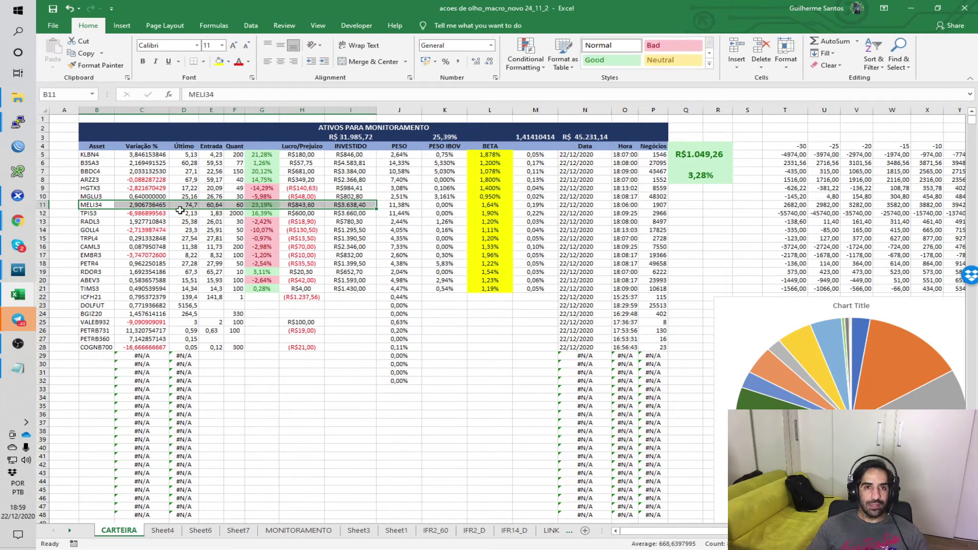
click(104, 205)
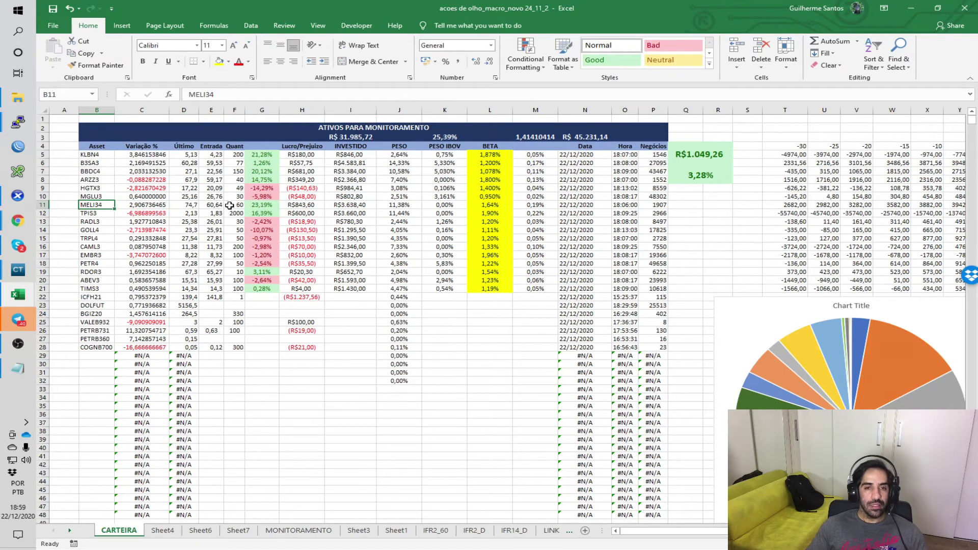
click(201, 206)
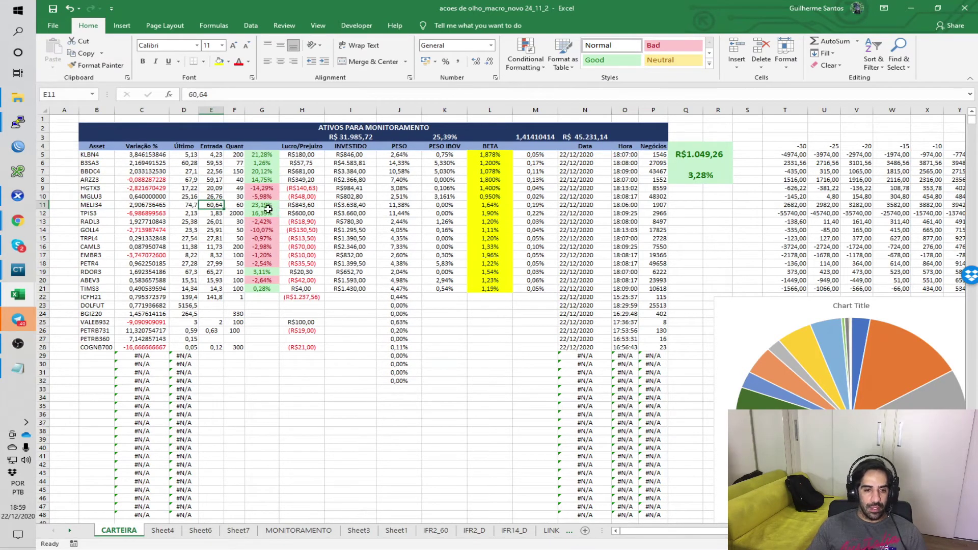
click(100, 256)
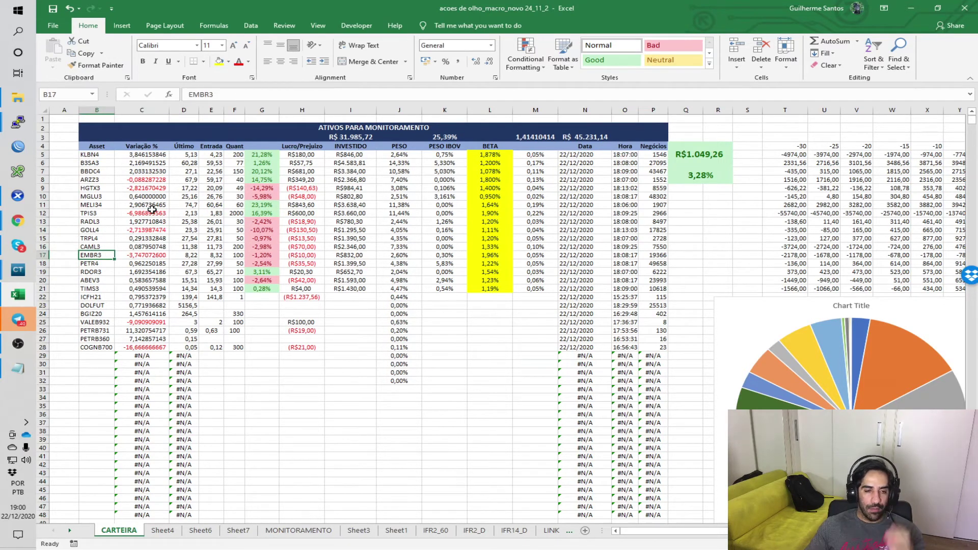
drag(107, 271, 344, 273)
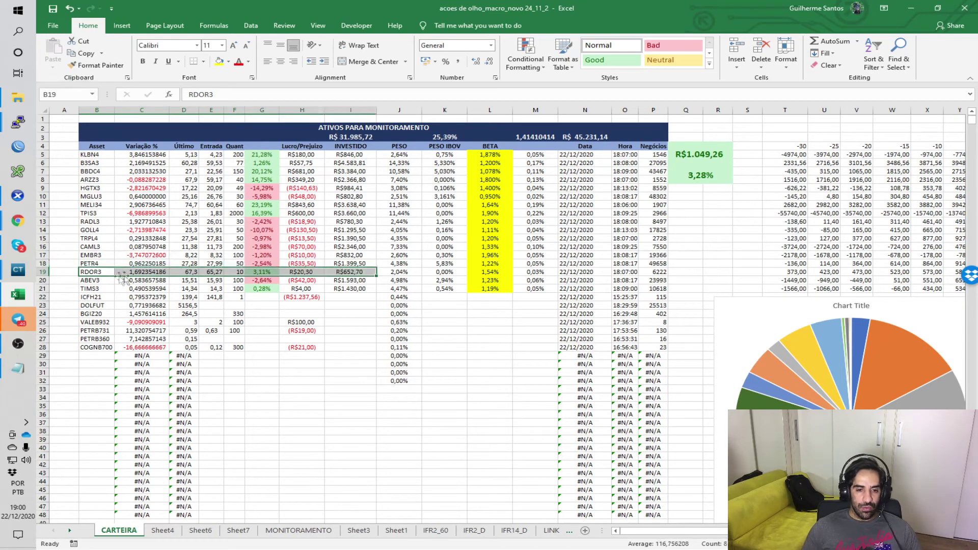
Check the RDOR3 row and the PETR4 entry price in CARTEIRA, and return to Sheet7
click(97, 272)
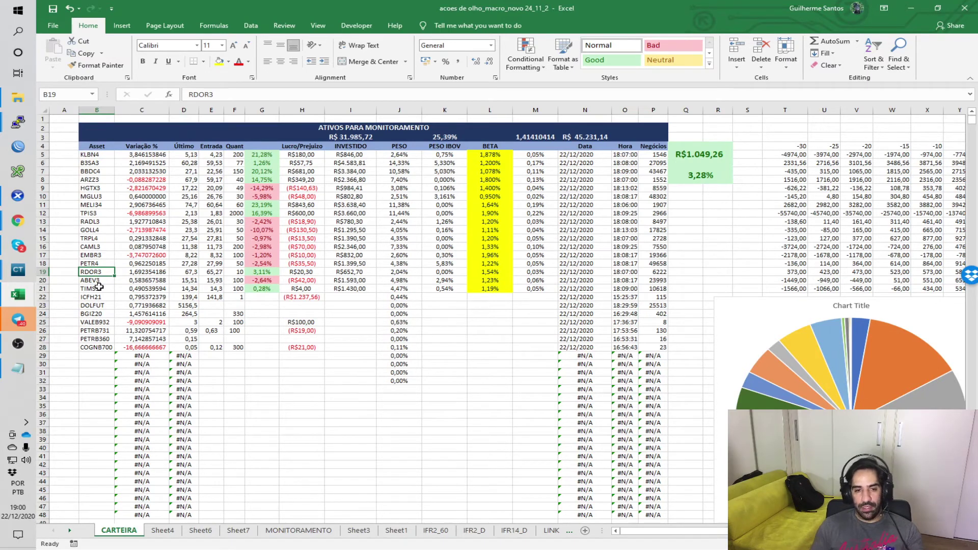
click(217, 262)
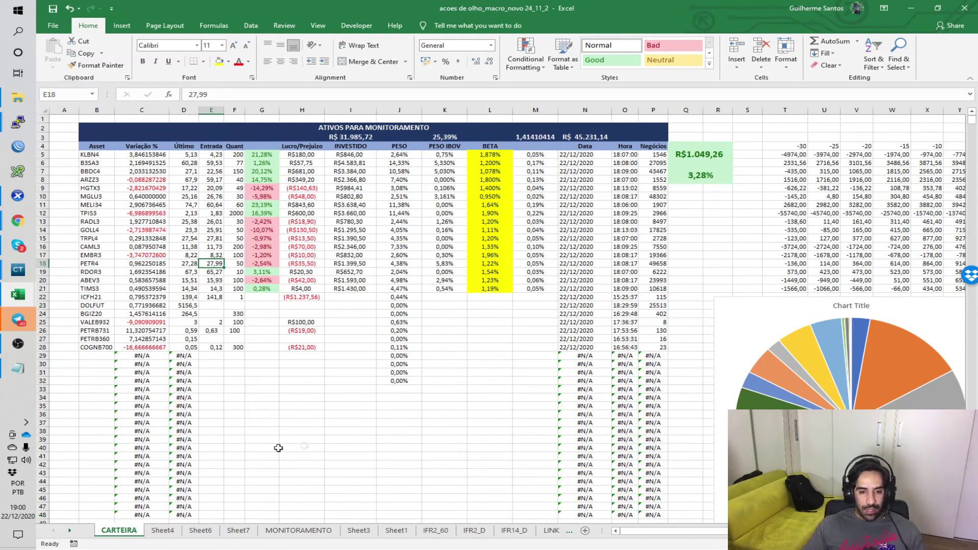
click(237, 531)
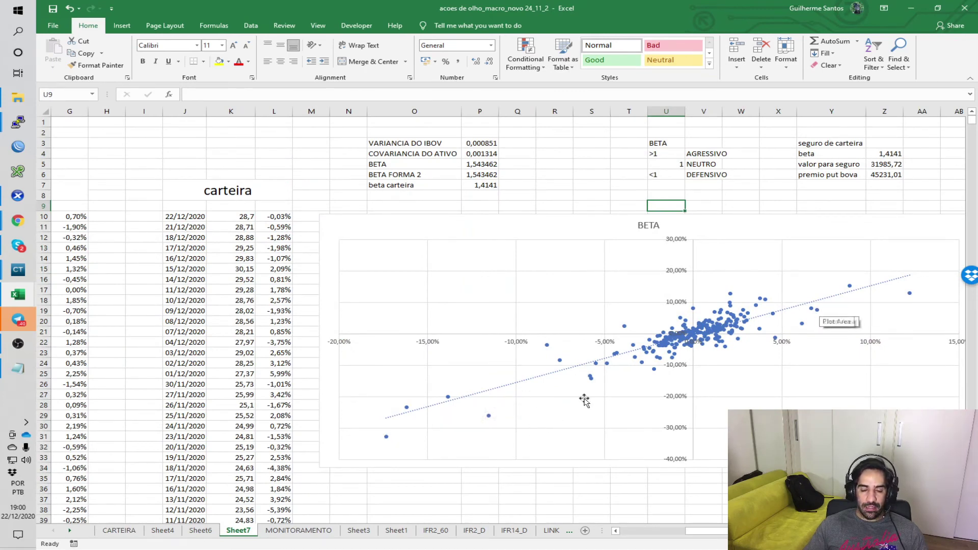
Examine the beta in Z4 under "seguro de carteira" and the formulas behind the variance, covariance and BETA values in column P
click(888, 154)
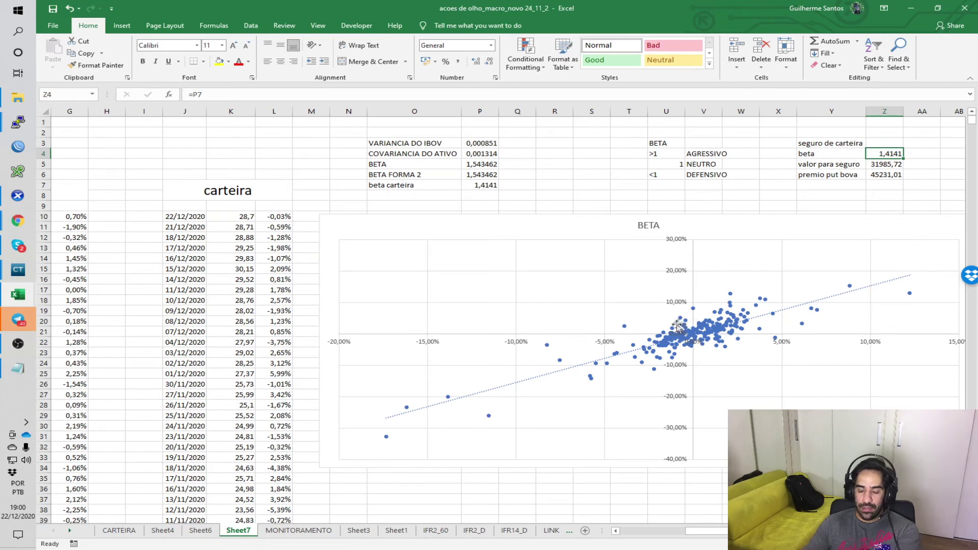
key(Left)
key(Left)
key(Left)
key(Left)
key(Left)
key(Left)
key(Left)
key(Left)
key(Left)
key(Left)
key(Left)
key(Left)
key(Left)
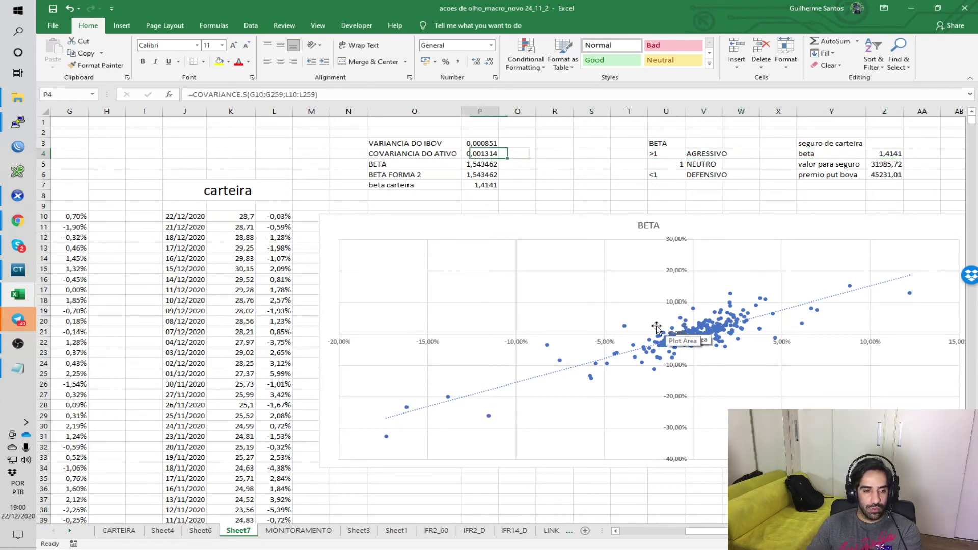
key(Down)
key(Down)
key(Right)
key(Down)
key(Right)
key(Down)
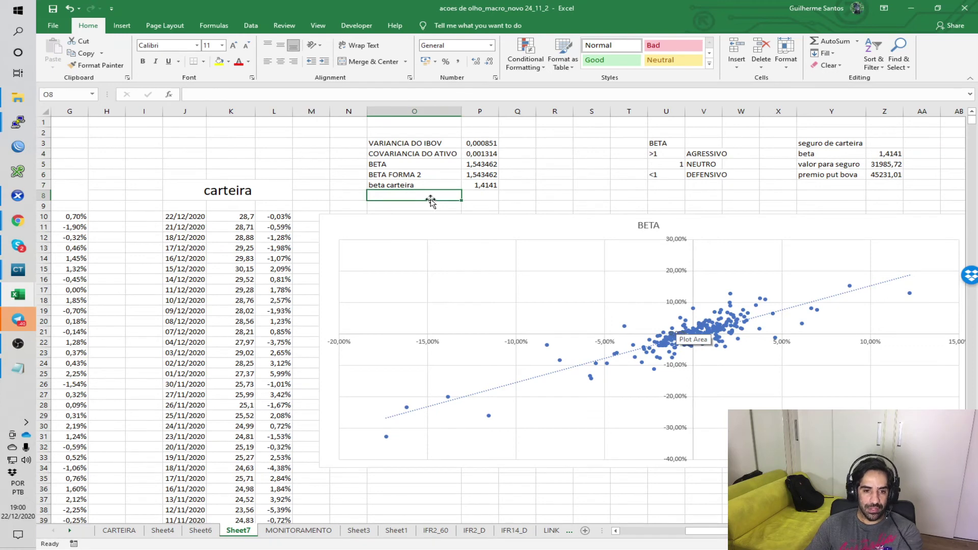
drag(276, 217, 278, 255)
click(397, 194)
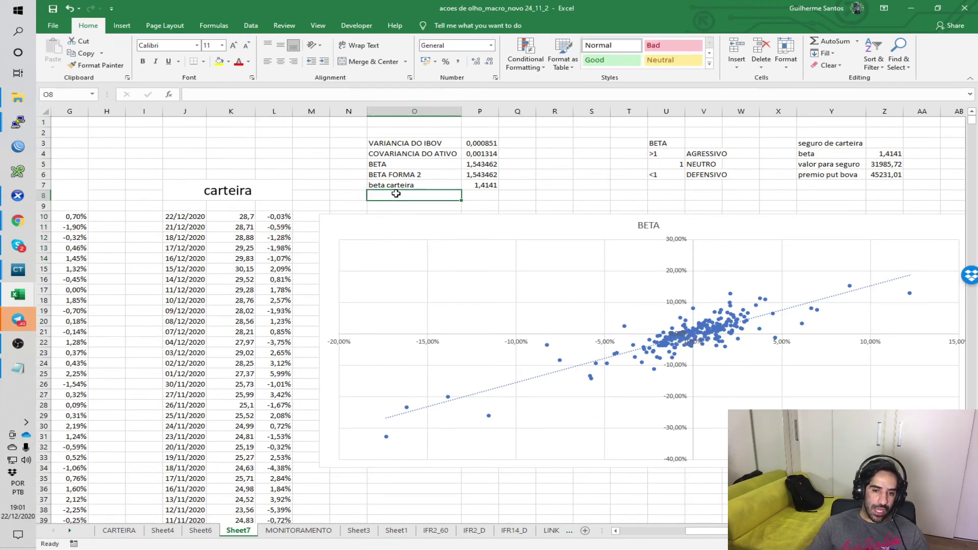
click(491, 198)
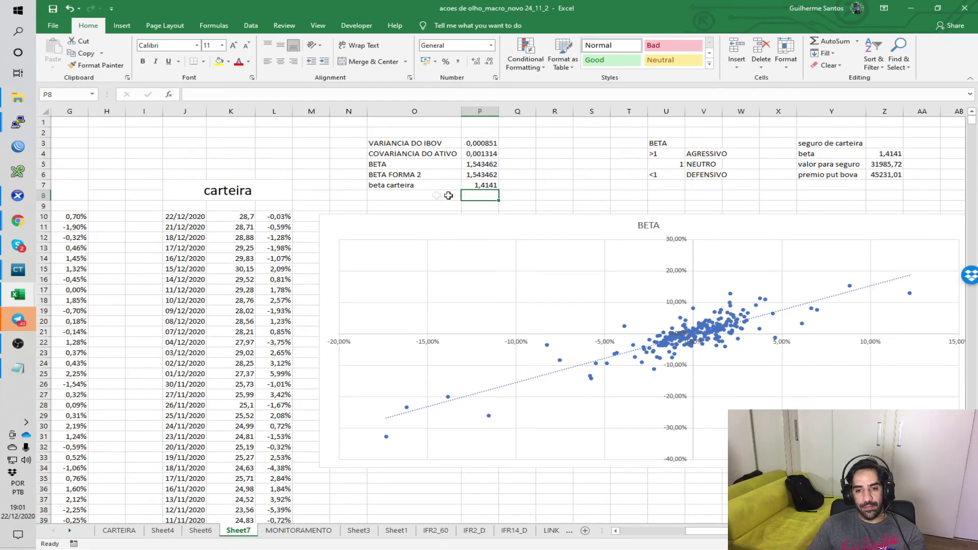
click(425, 196)
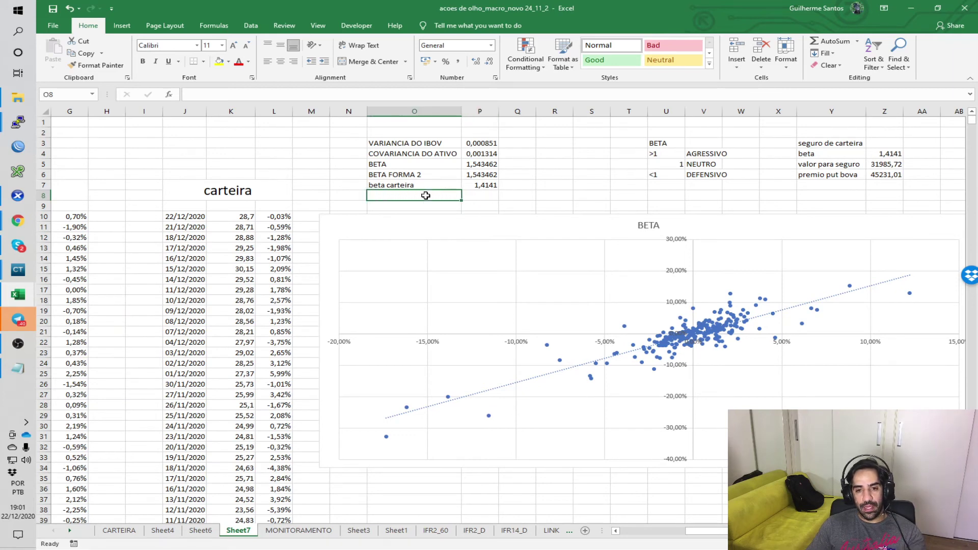
click(485, 195)
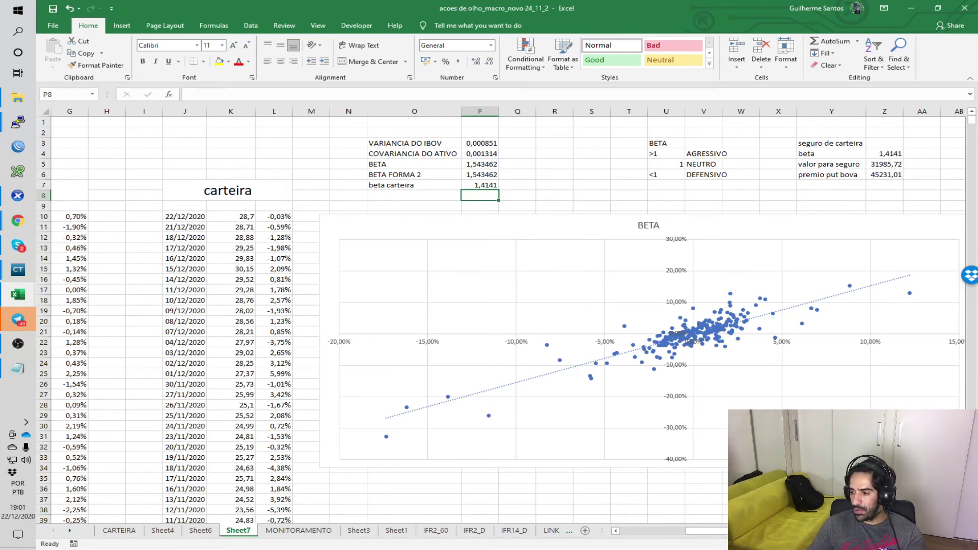
key(alt+Tab)
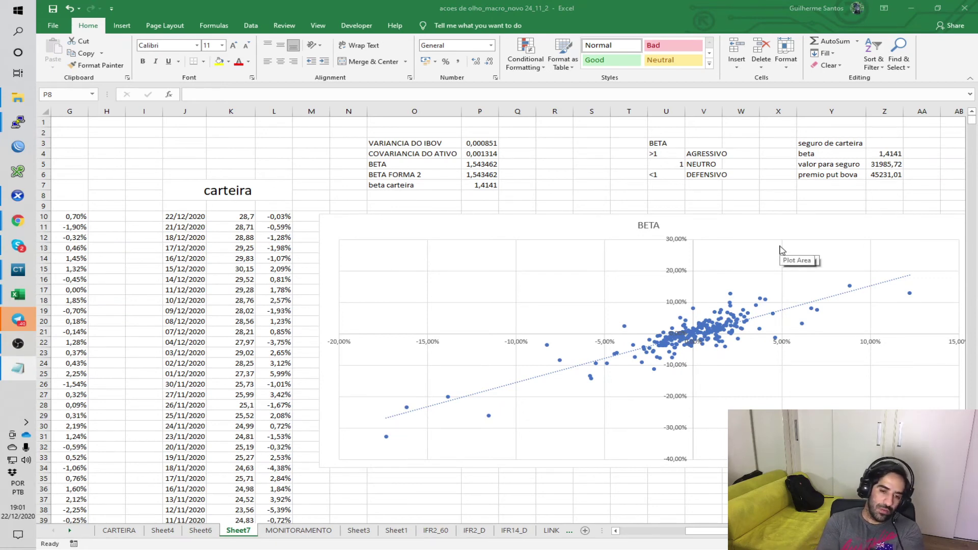
Label cell O8 "volatilidade diaria", directly below "beta carteira"
click(441, 194)
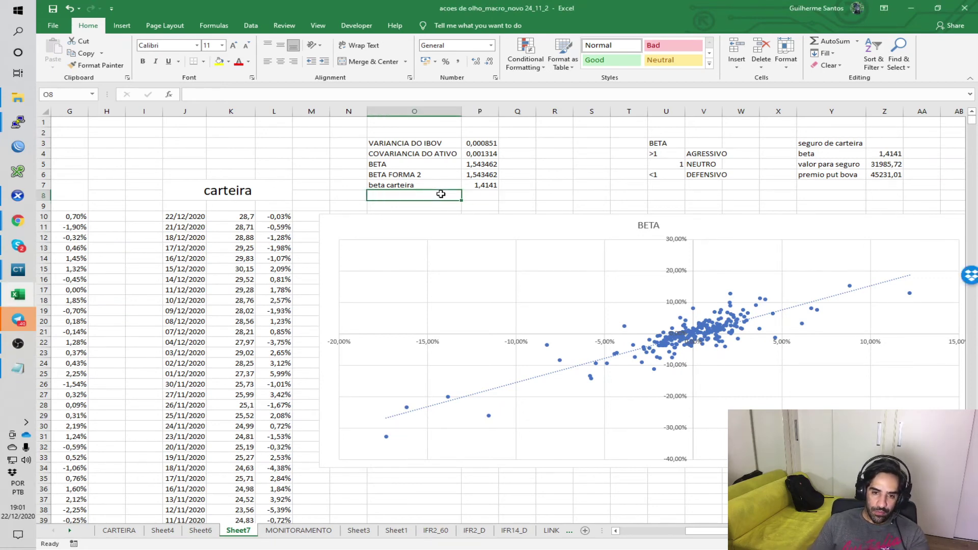
text(vola)
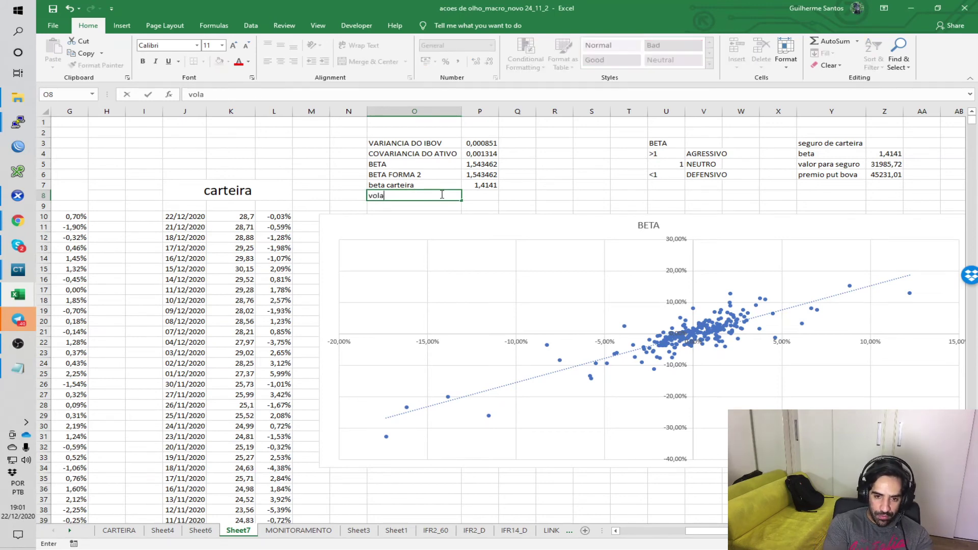
text(tilidade dia)
key(BackSpace)
key(BackSpace)
key(BackSpace)
text(ar)
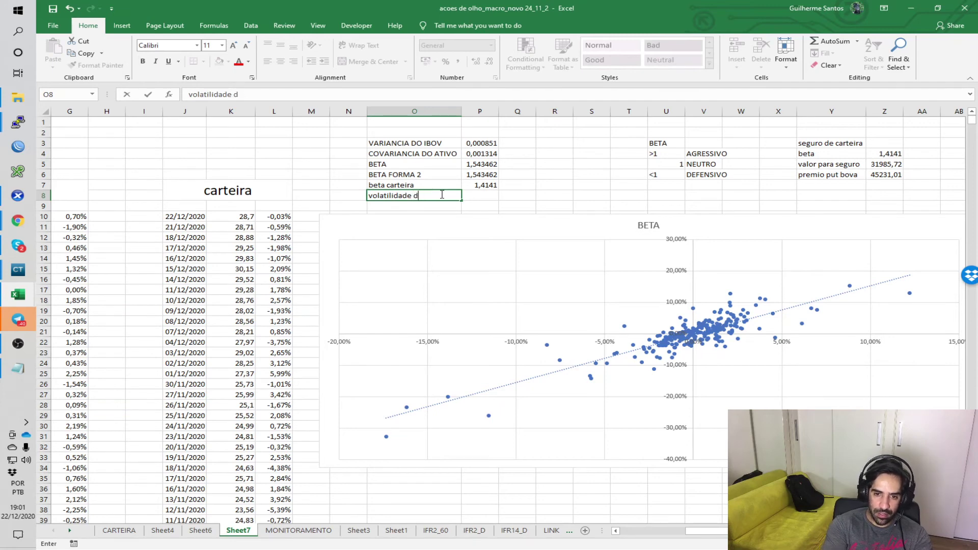
text(iaria)
key(Return)
Label cell O9 "volatilidade anual" and move the BETA chart down a few rows to clear space beneath the labels
text(vol )
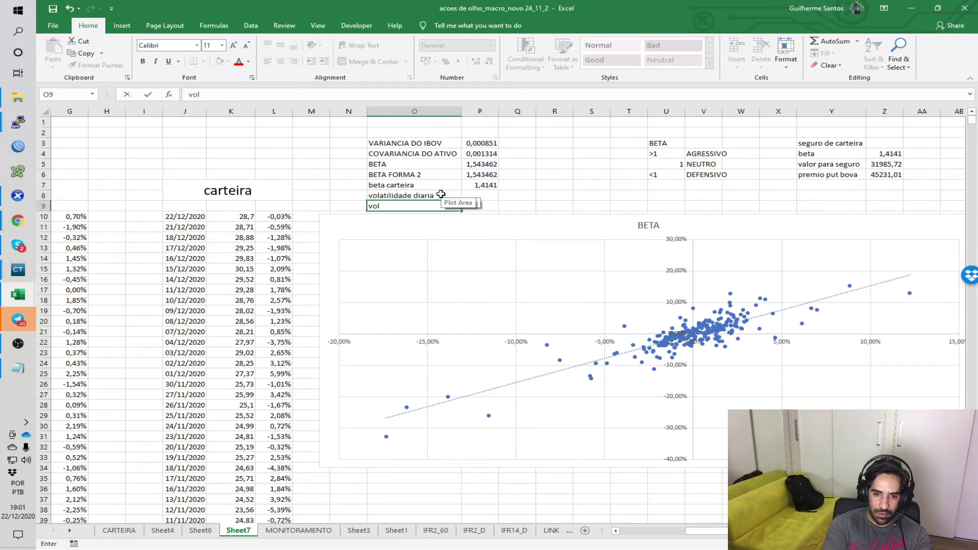
text(anaul)
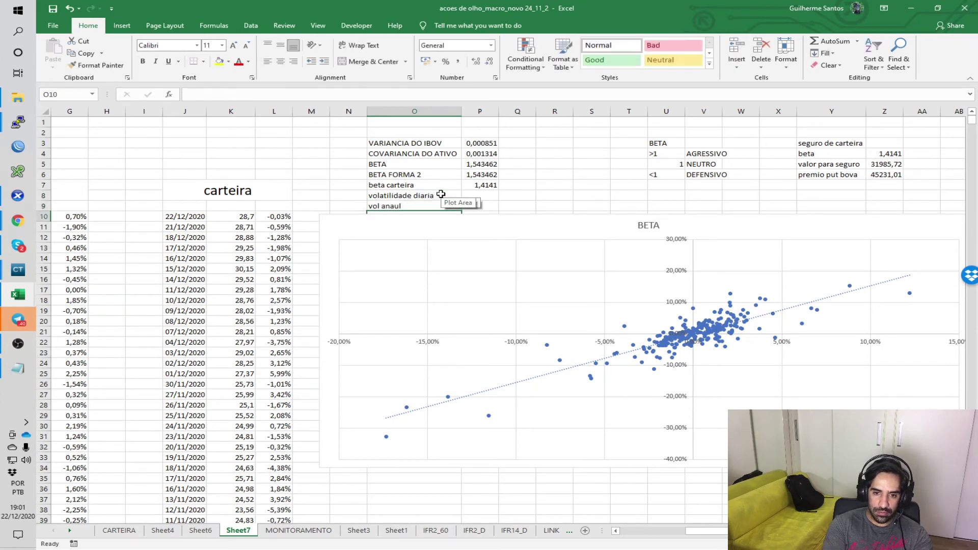
key(BackSpace)
key(BackSpace)
key(BackSpace)
key(BackSpace)
key(BackSpace)
key(BackSpace)
key(BackSpace)
key(BackSpace)
key(BackSpace)
text(vo)
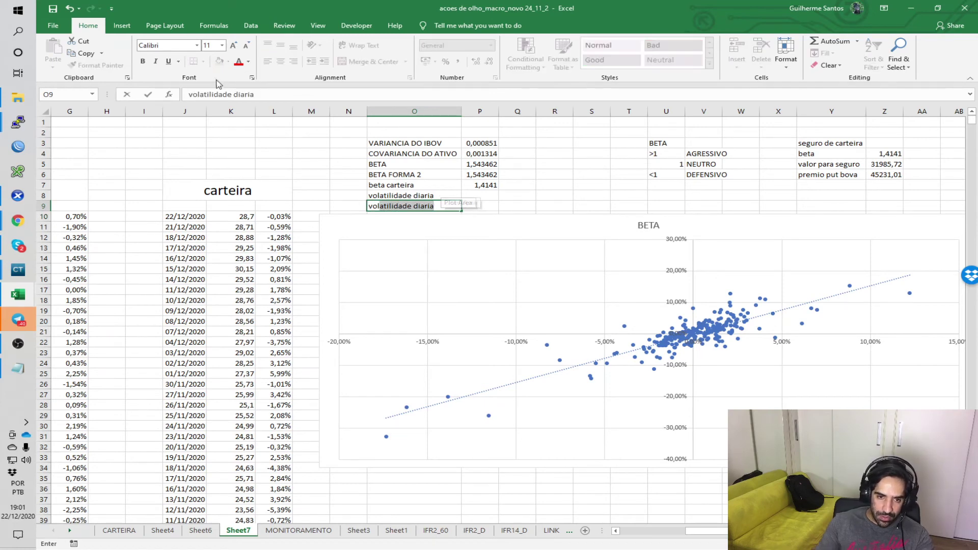
click(242, 94)
double_click(244, 95)
text(anual)
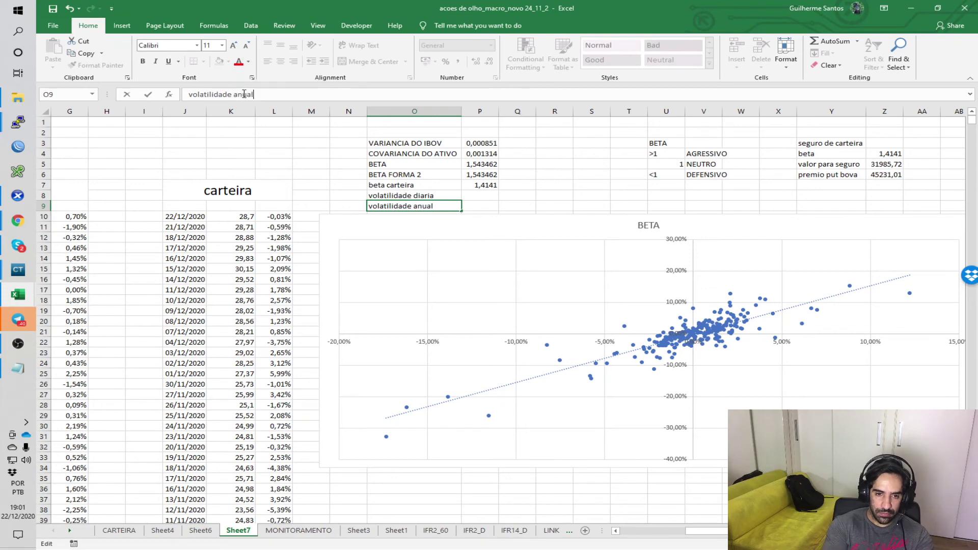
key(Return)
drag(558, 225, 564, 279)
Calculate the daily volatility in P8 with STDEV.S over the returns from L10 to the end of column L
click(493, 195)
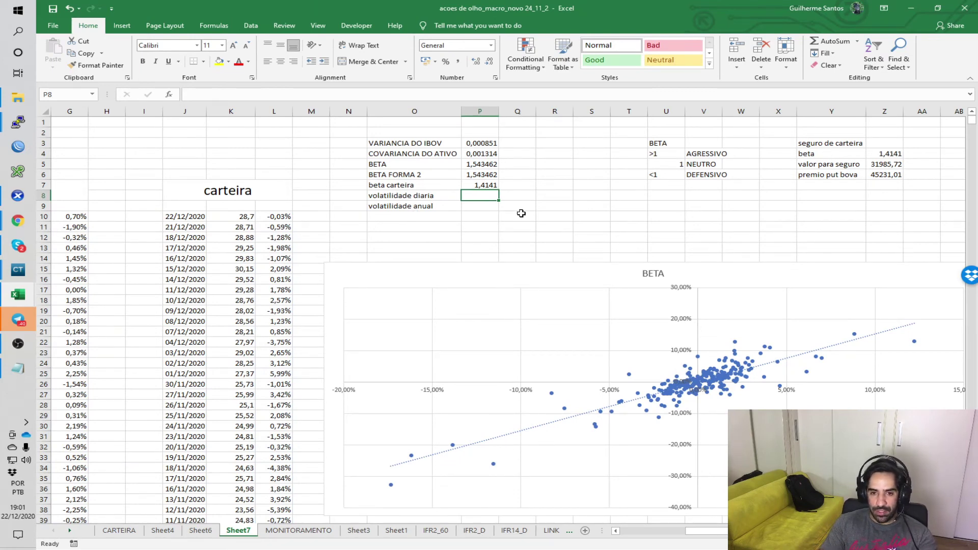
text(=)
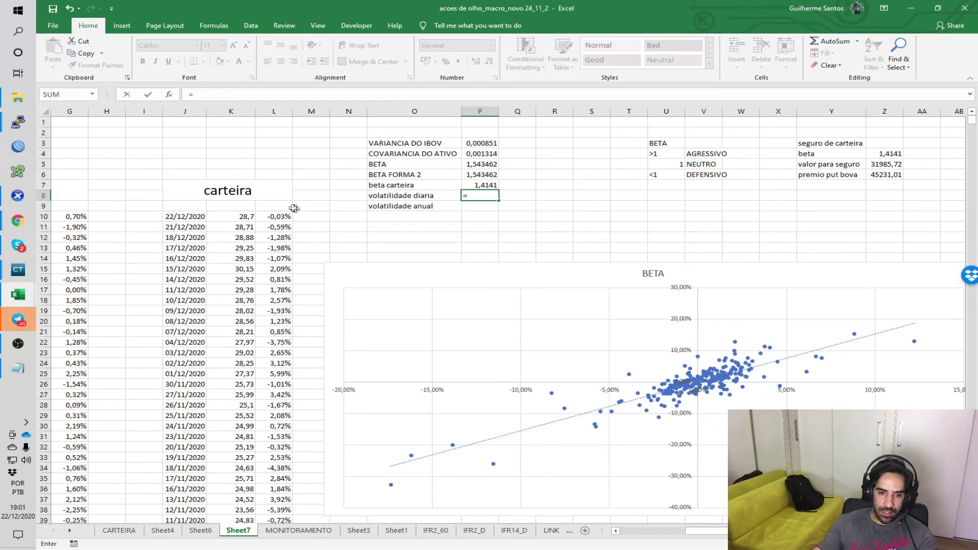
click(488, 196)
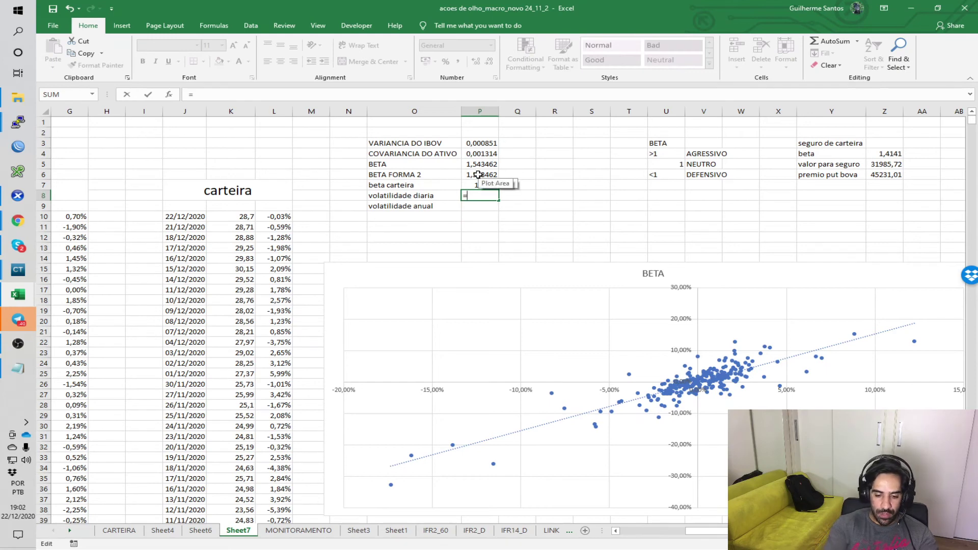
text(desvpa)
key(BackSpace)
key(BackSpace)
key(BackSpace)
key(BackSpace)
key(BackSpace)
key(BackSpace)
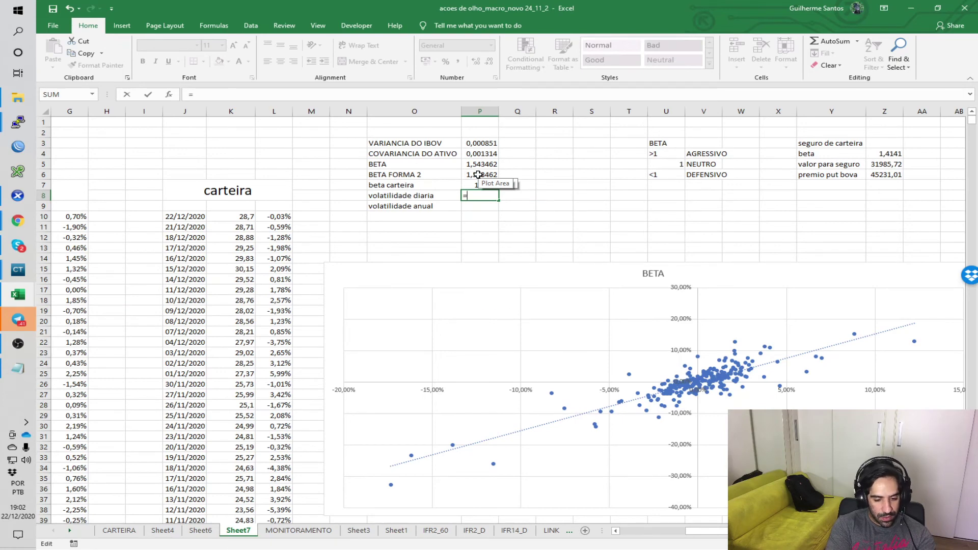
text(st)
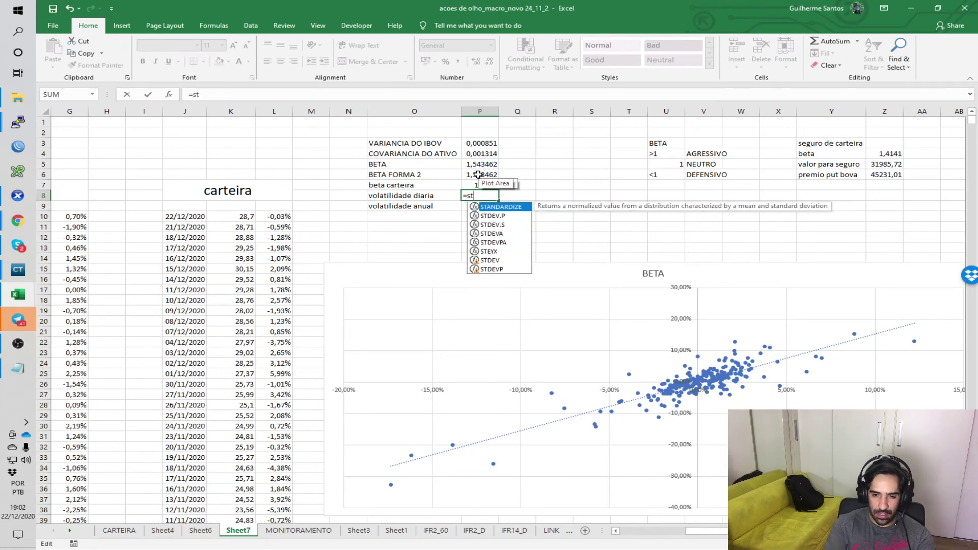
key(Down)
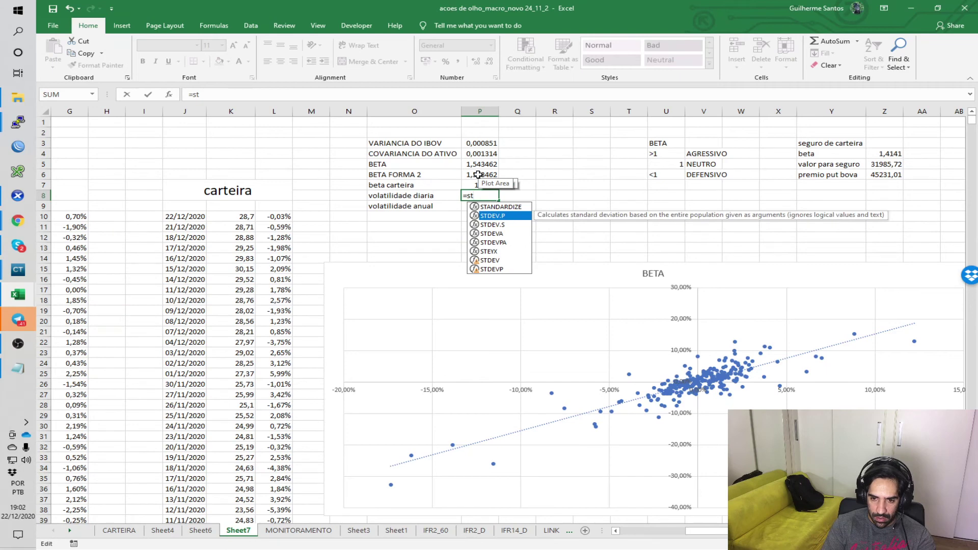
key(Down)
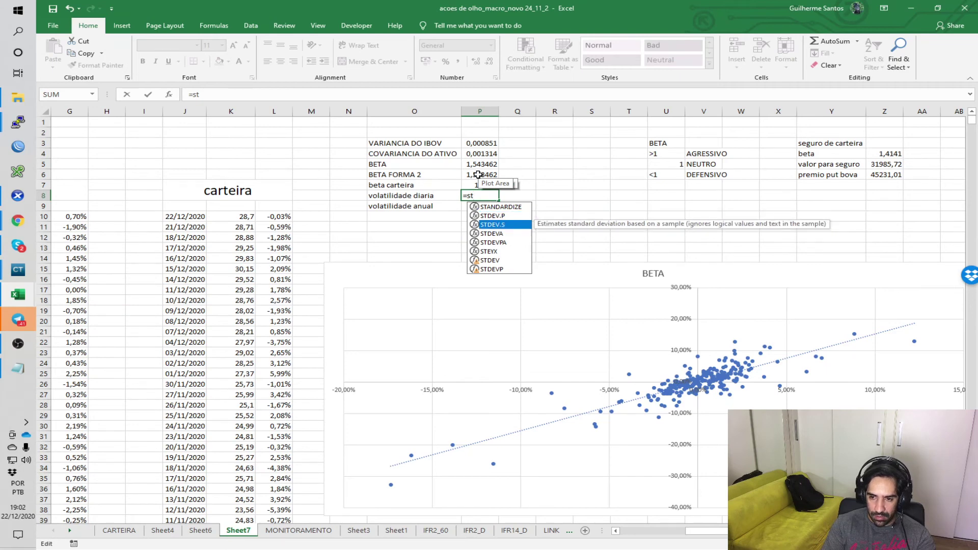
key(Tab)
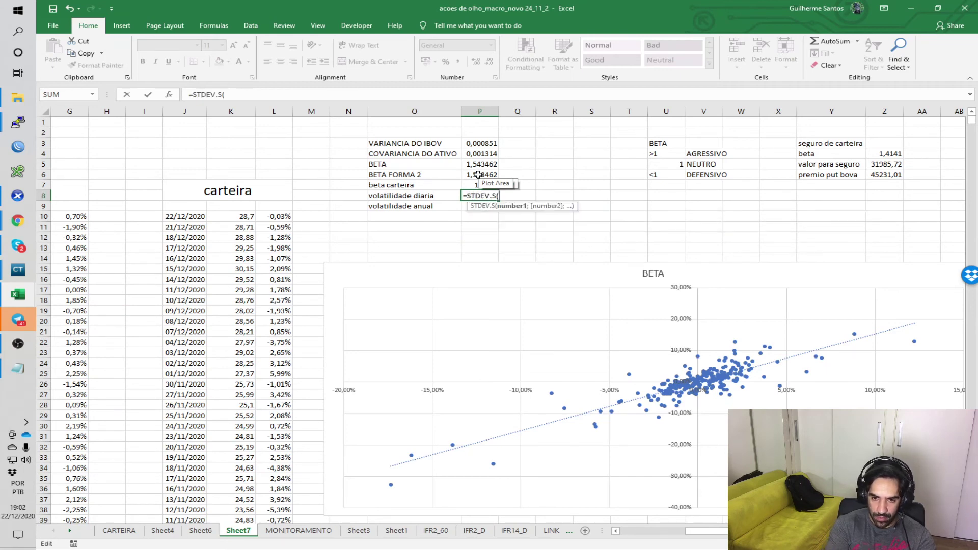
click(274, 218)
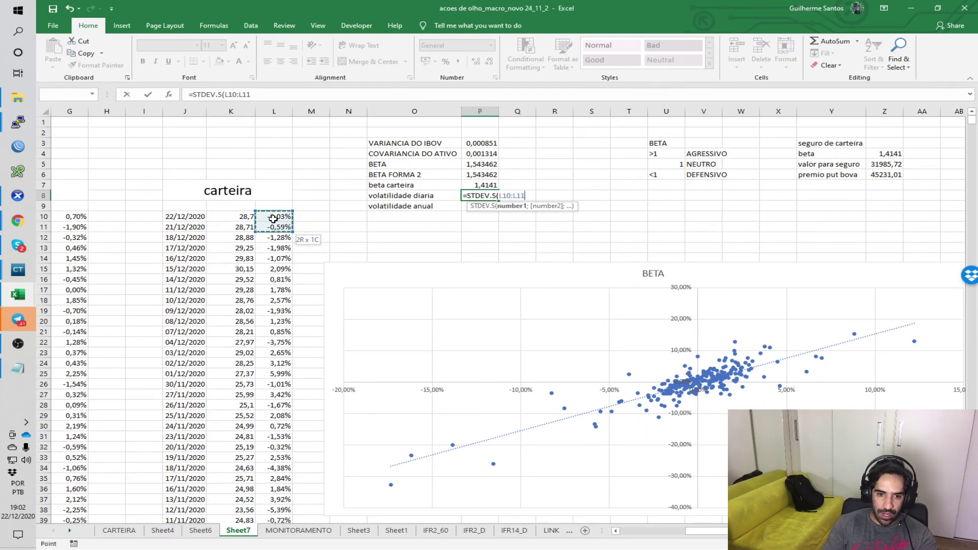
key(ctrl+shift+Down)
key(Return)
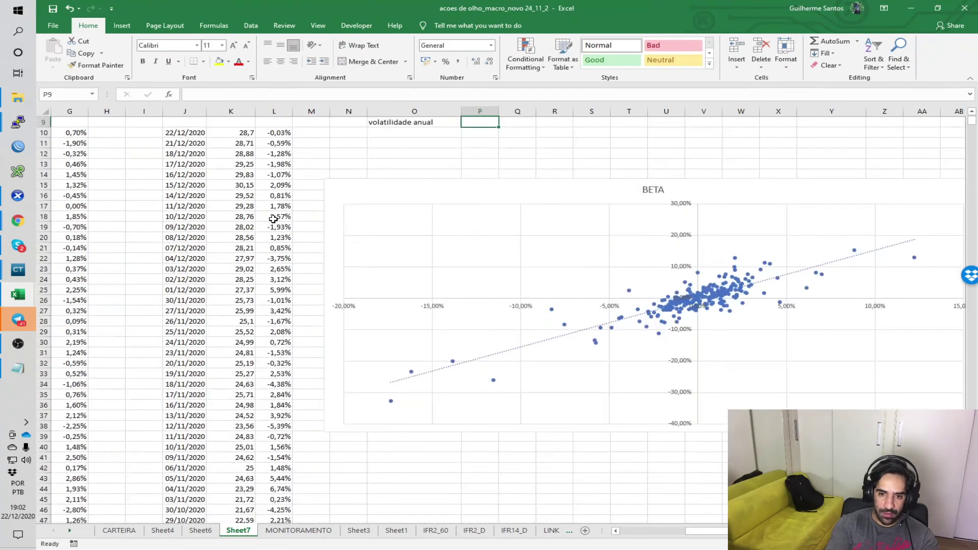
click(462, 195)
Change the "carteira" heading above the price history in columns J to L to "CYRE3"
click(264, 193)
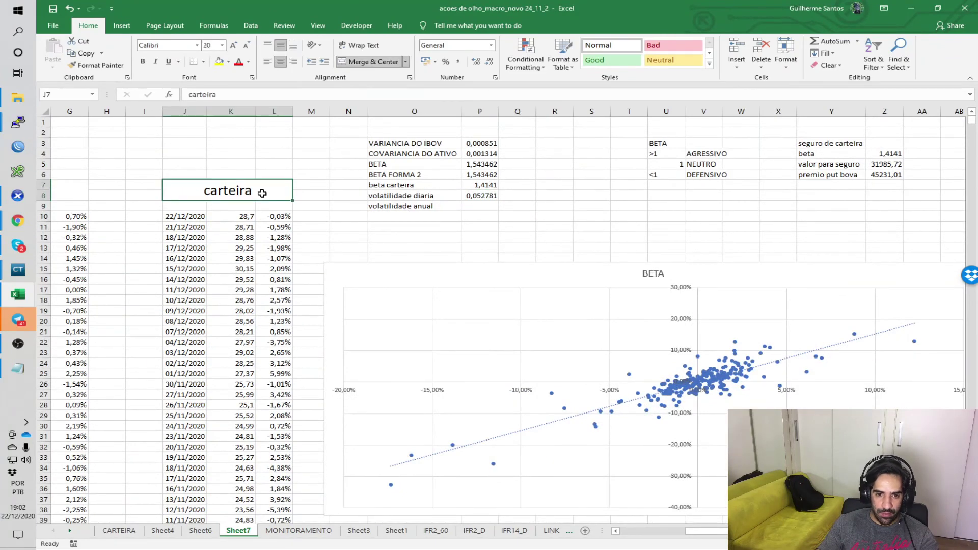
text(cCY)
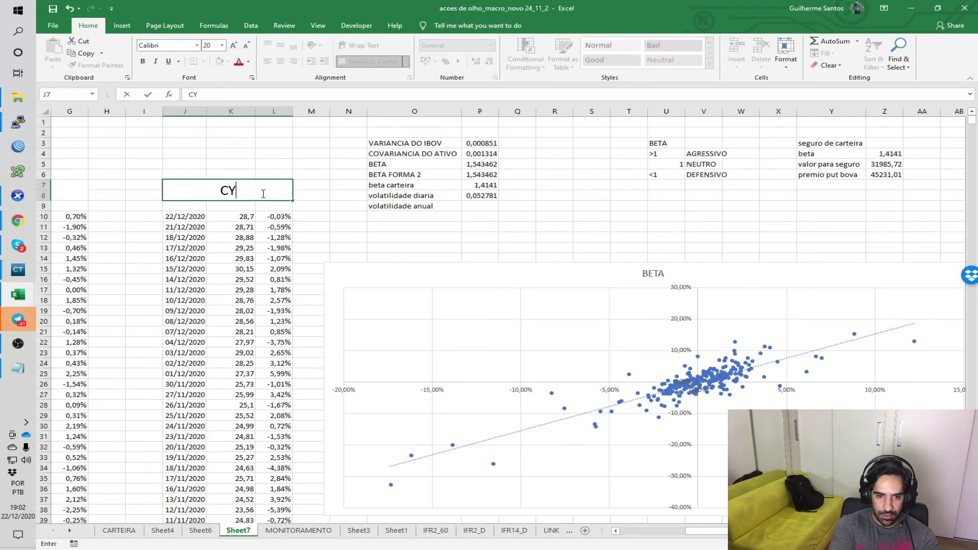
text(RE3)
key(Return)
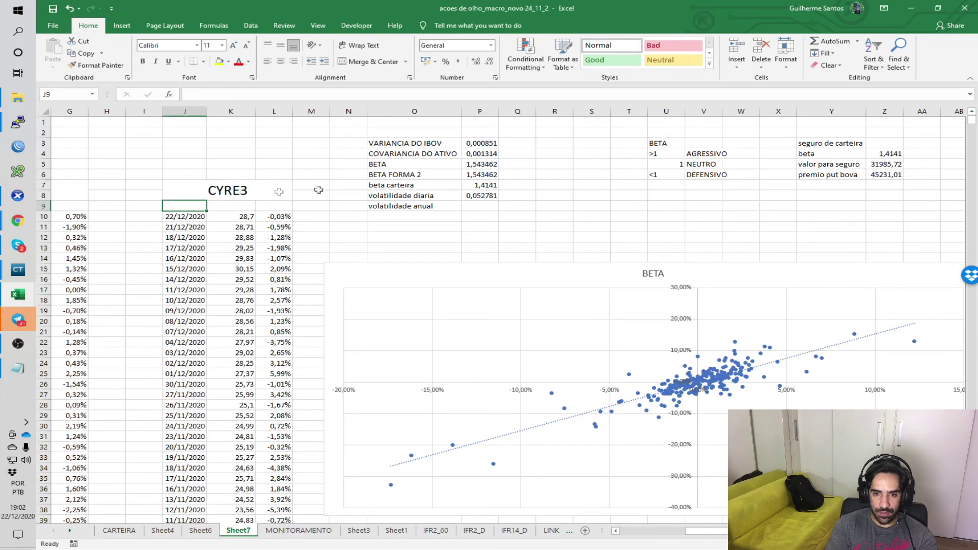
click(489, 196)
click(481, 205)
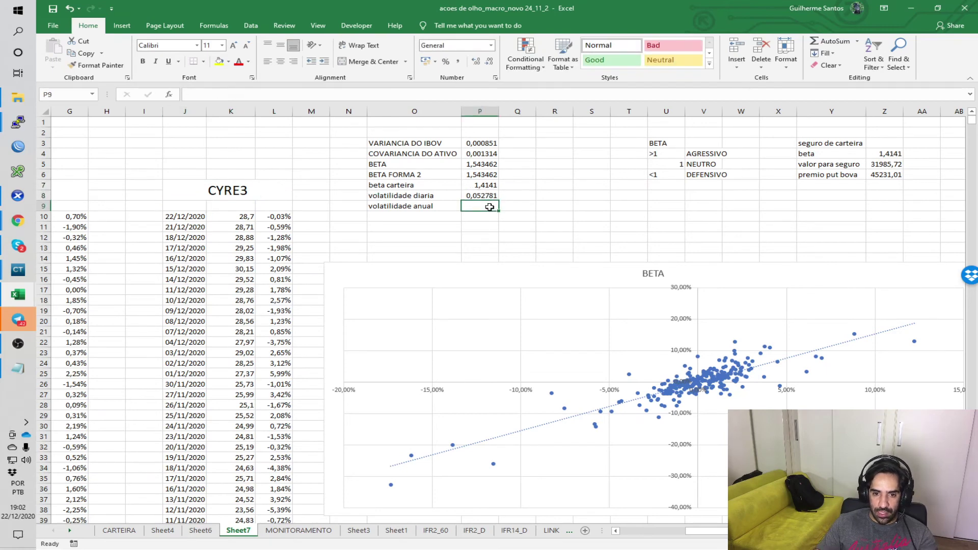
key(Left)
click(479, 206)
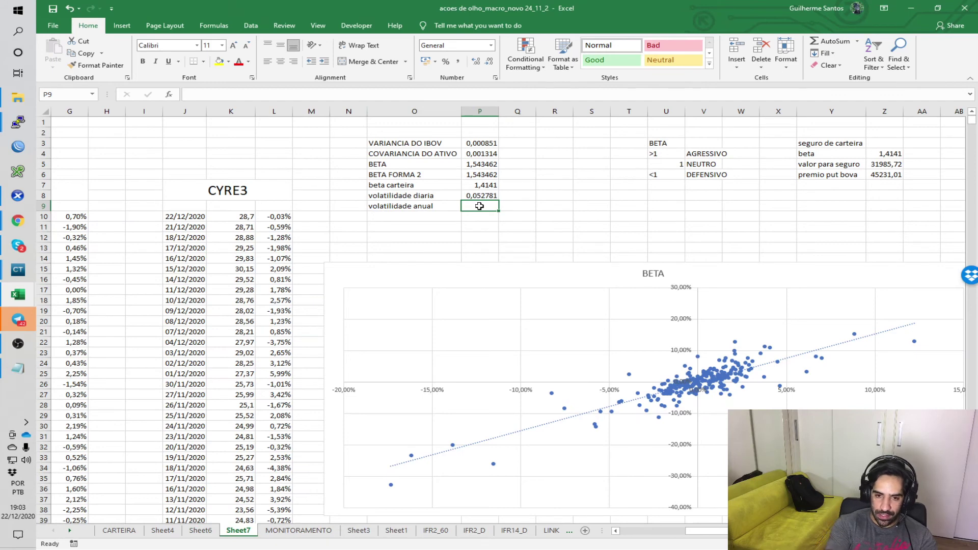
text(=)
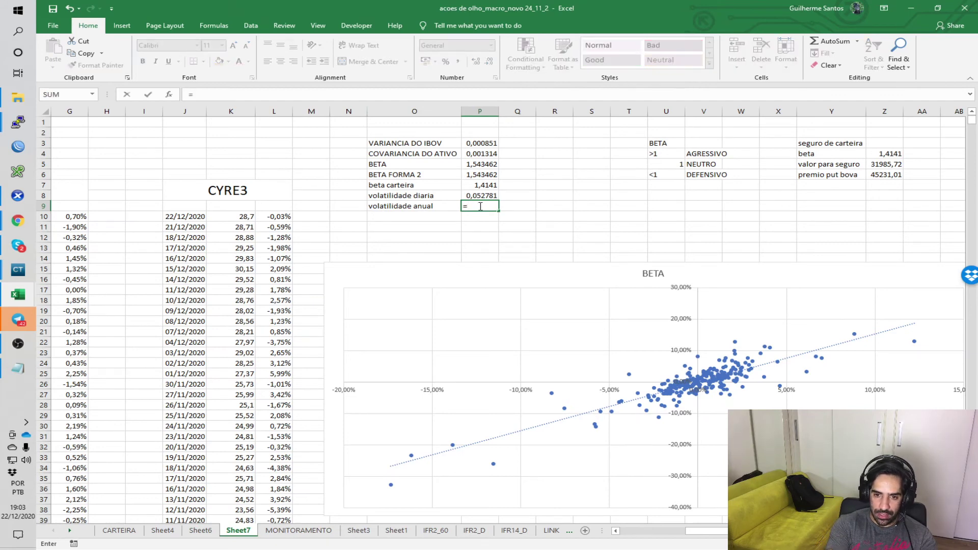
key(Escape)
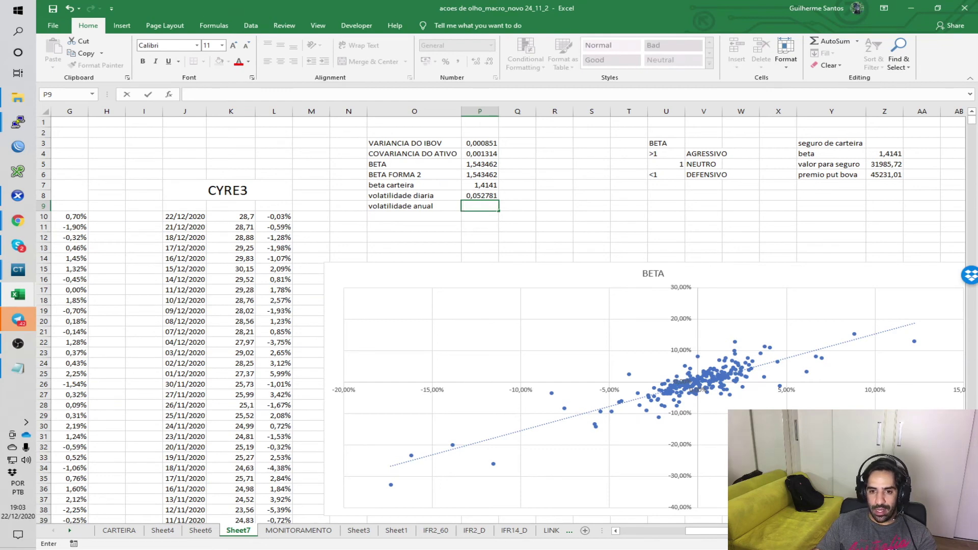
Switch to Chrome and use the dias-uteis.com calculator to count Brazilian business days between 20/12/2019 and 22/12/2020
click(17, 221)
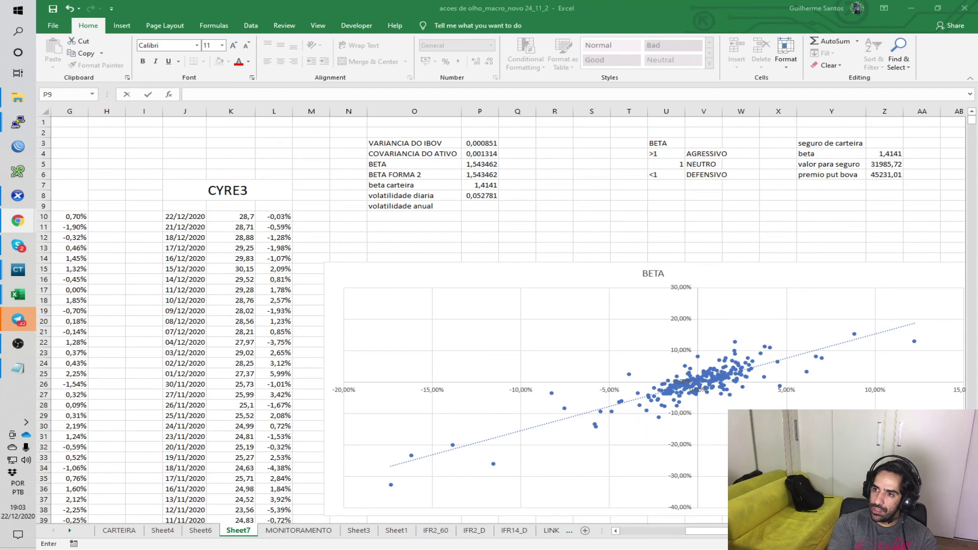
drag(977, 94, 508, 3)
click(276, 152)
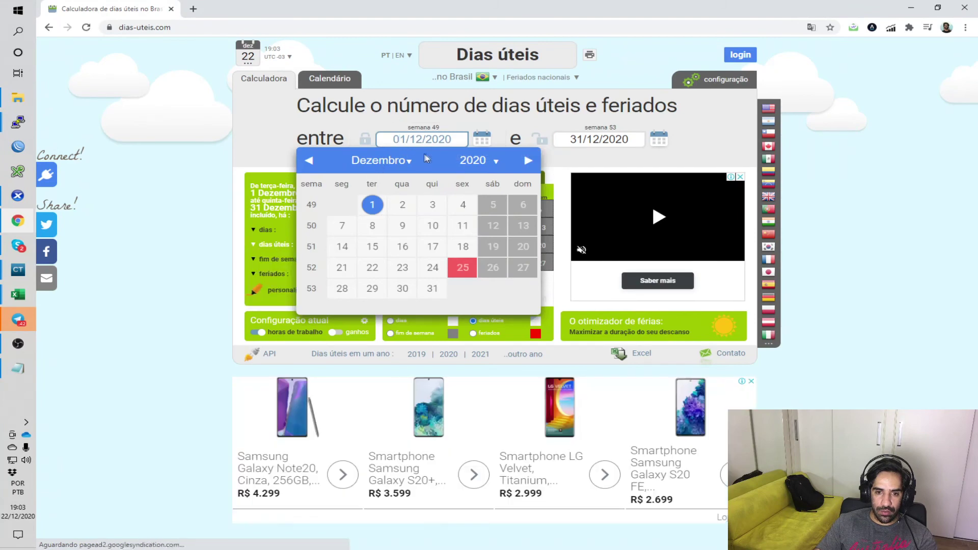
click(464, 164)
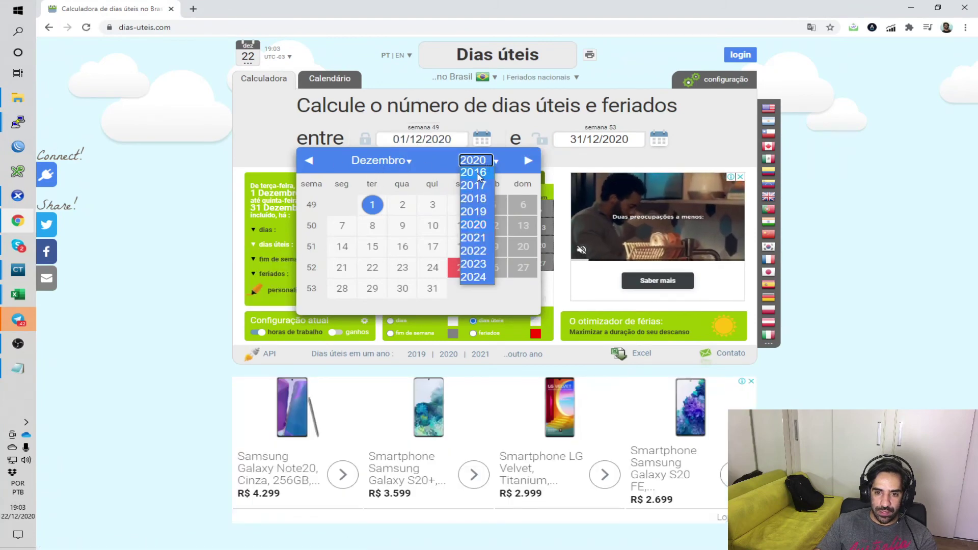
click(473, 211)
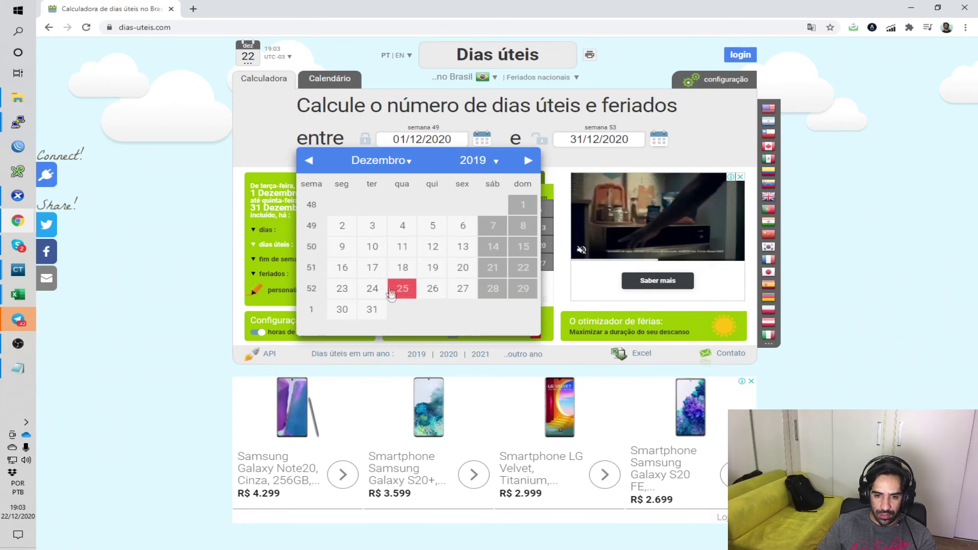
click(463, 268)
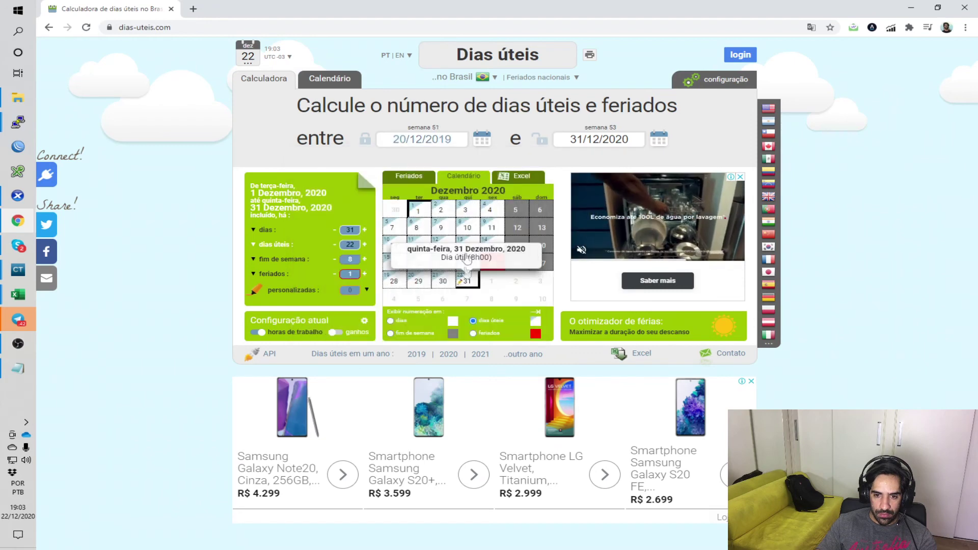
click(575, 141)
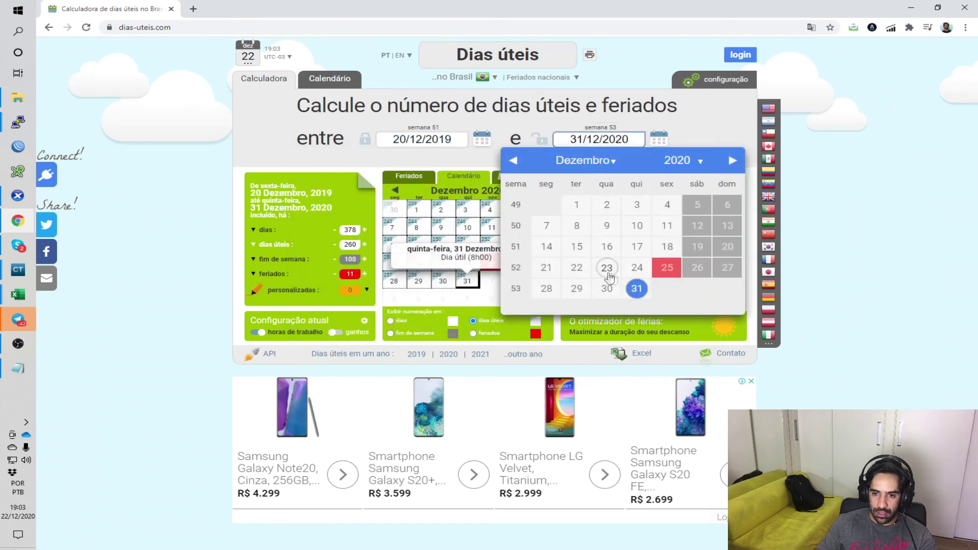
click(577, 268)
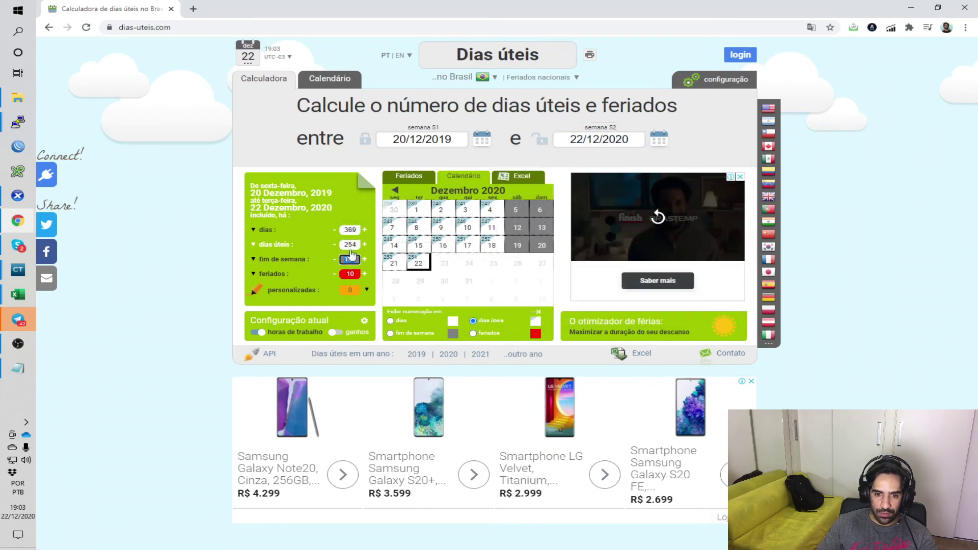
Return to Excel and calculate the annual volatility in P9 with =P8*SQRT(254)
key(alt+Tab)
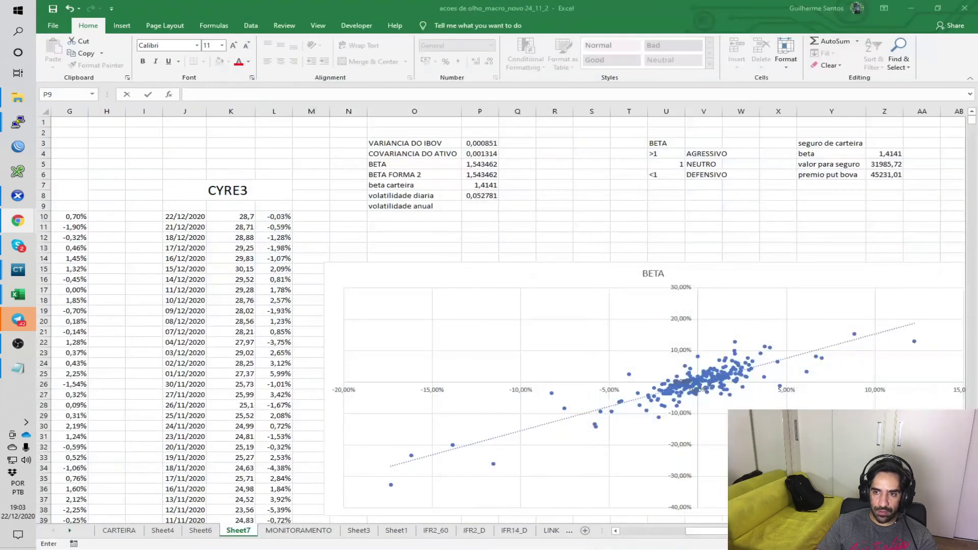
click(471, 203)
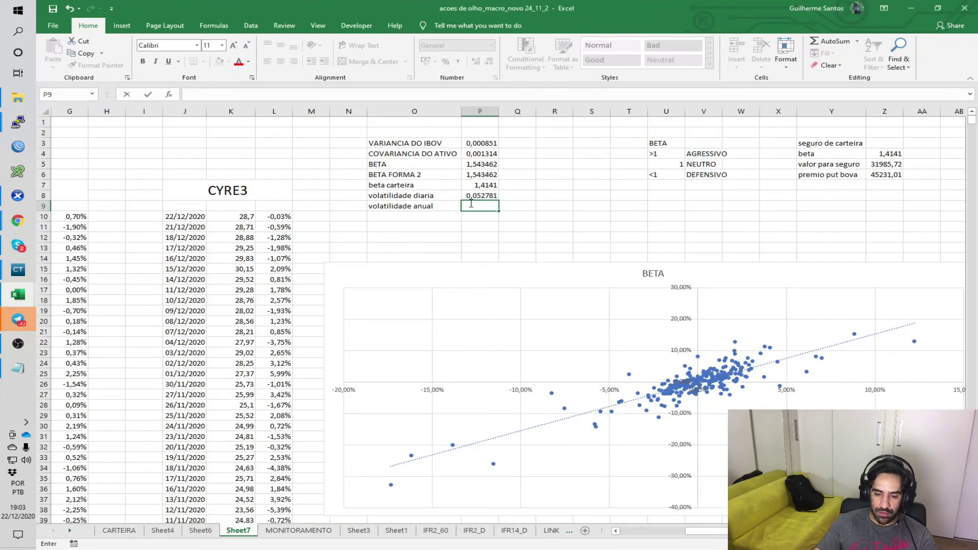
text(=)
click(474, 198)
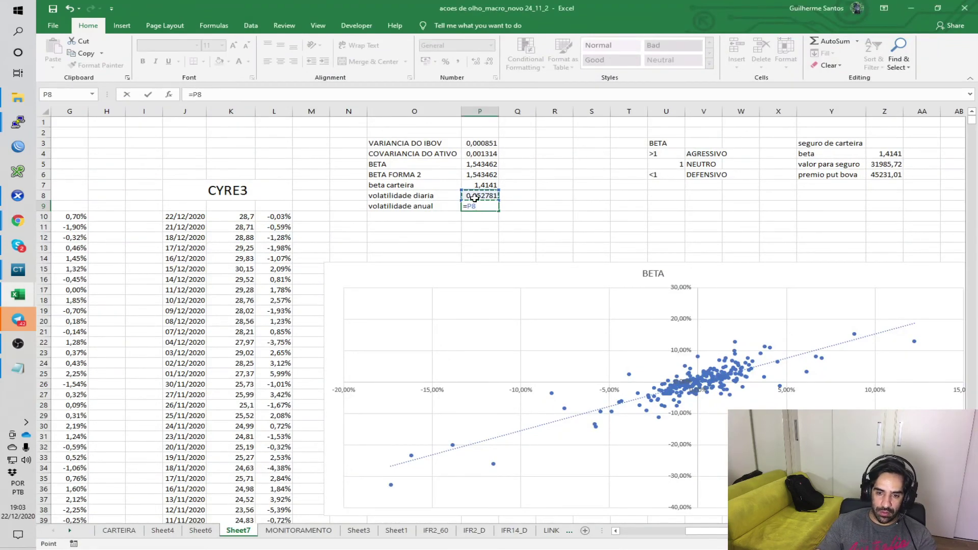
text(*RAIZ)
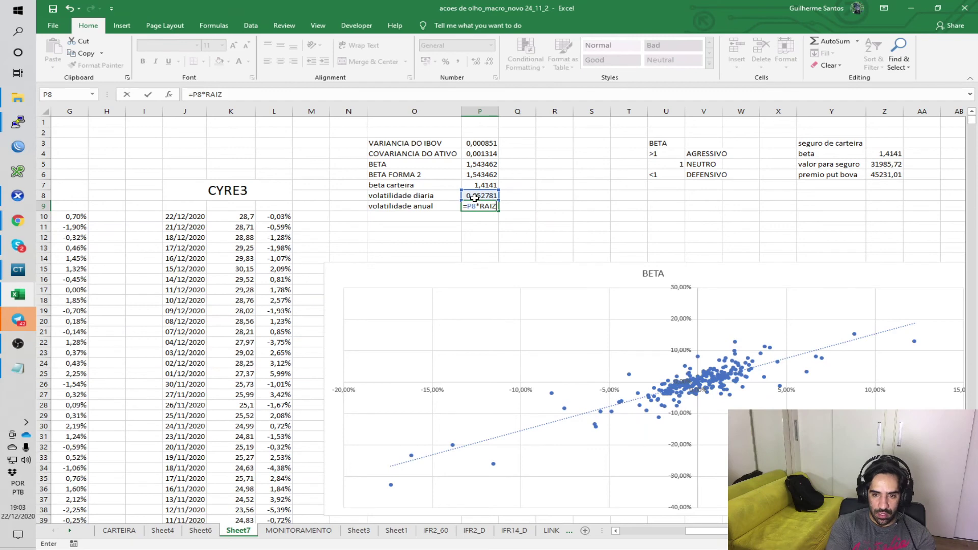
key(BackSpace)
key(BackSpace)
key(BackSpace)
text(SQRT(254)
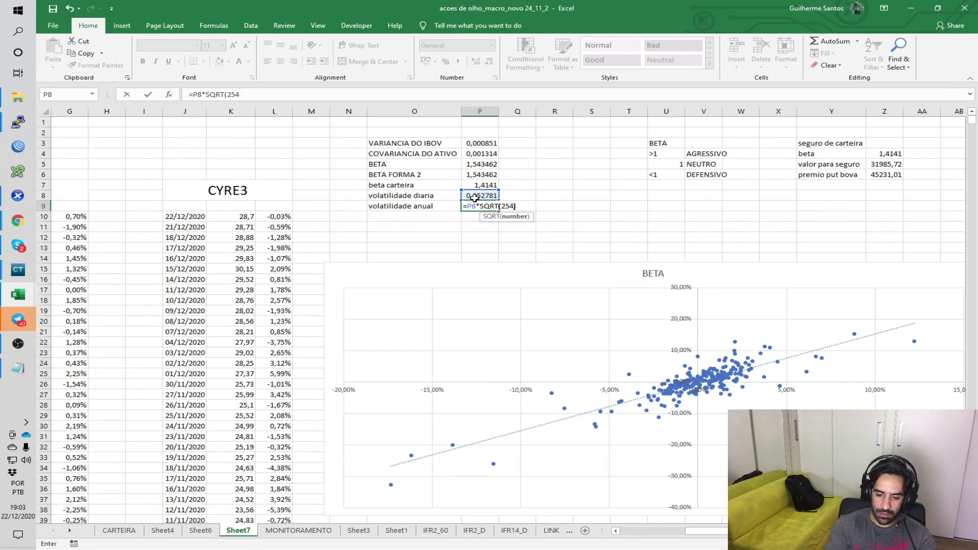
key(Return)
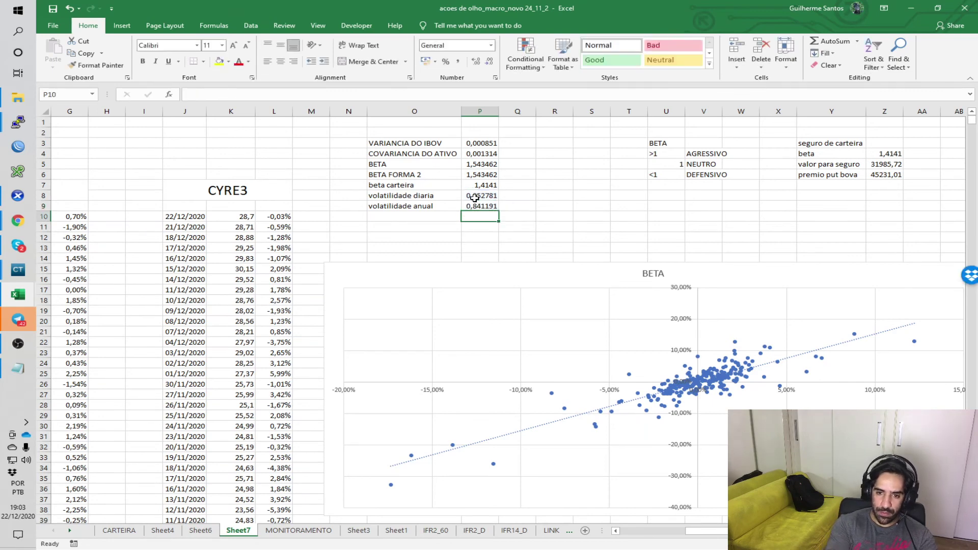
Format the daily and annual volatility cells P8:P9 as percentages with two decimal places
click(474, 204)
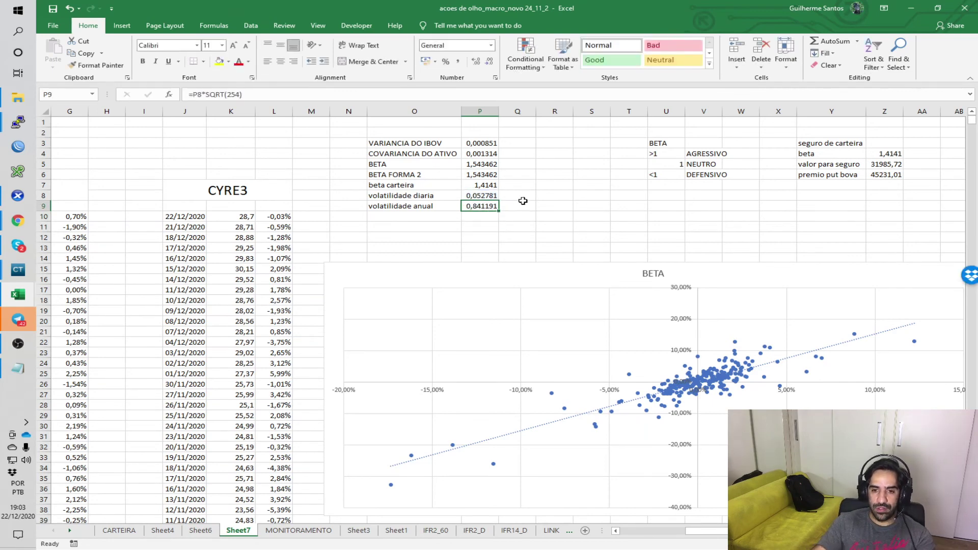
mouse_move(485, 197)
mouse_down()
mouse_move(487, 214)
mouse_move(475, 207)
mouse_up()
click(478, 218)
click(446, 63)
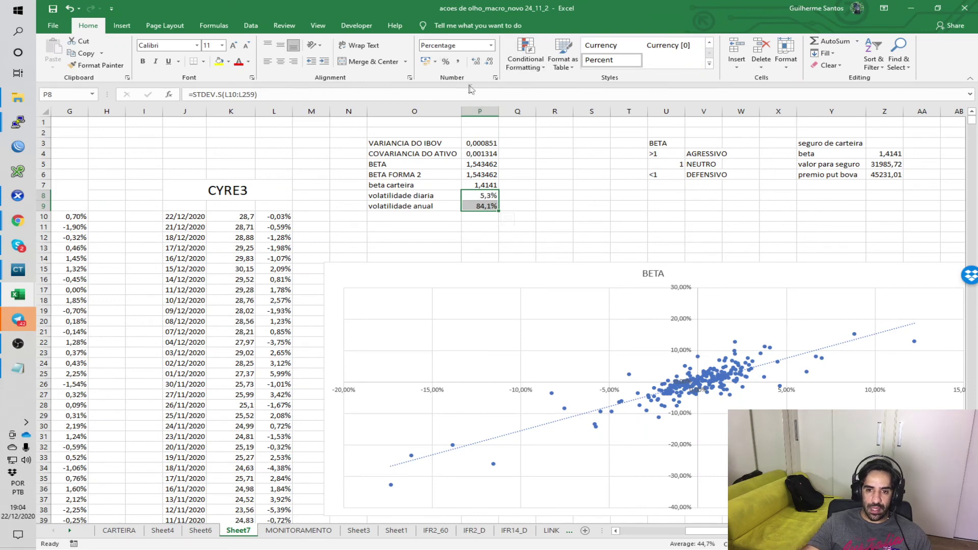
click(476, 62)
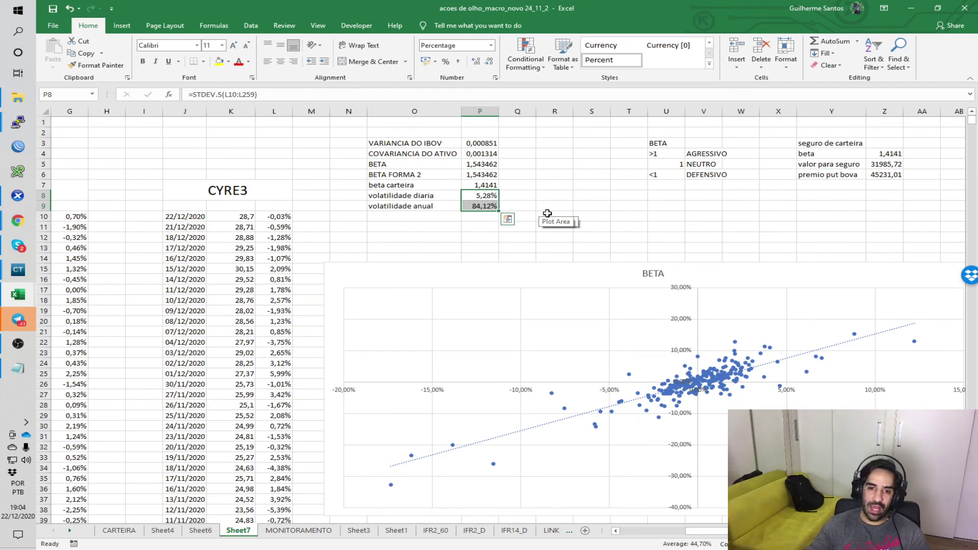
Move the BETA chart up about three rows so it sits closer beneath the volatility labels
click(493, 239)
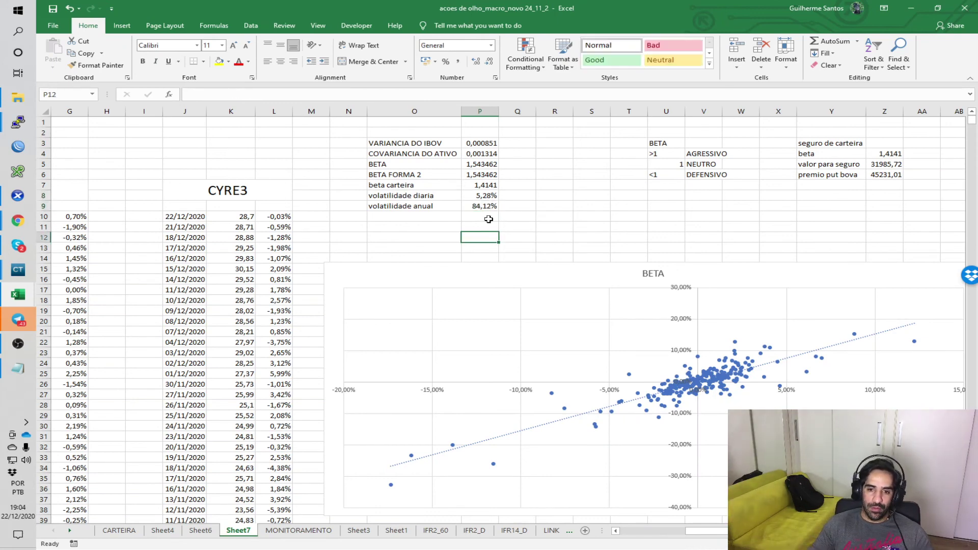
drag(531, 269, 535, 237)
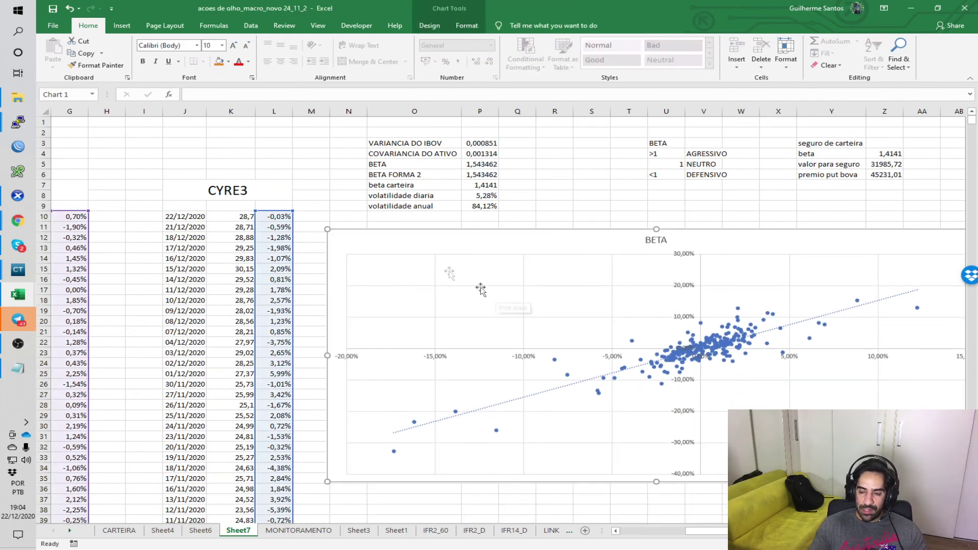
click(309, 204)
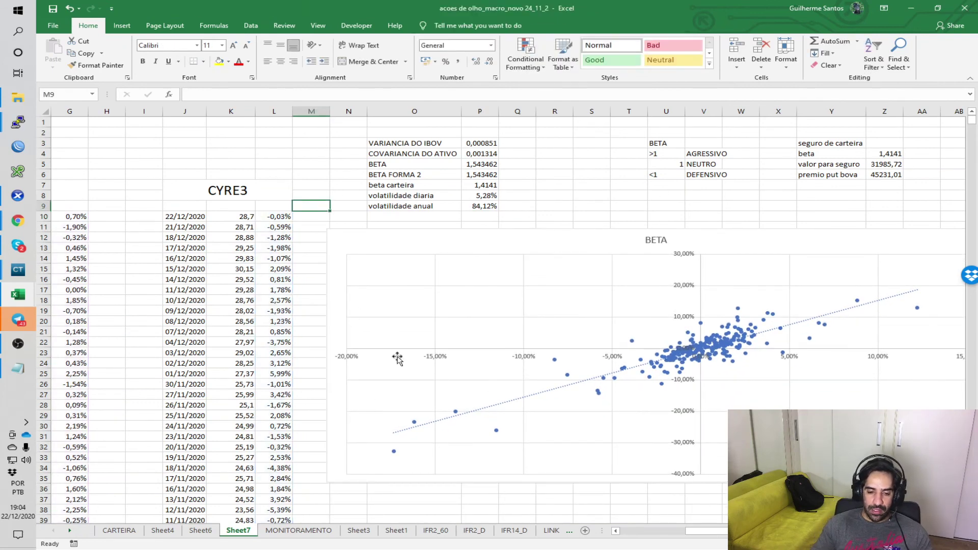
Review the assets' BETA values and their weighted betas in L5:M21 on the CARTEIRA sheet
click(119, 530)
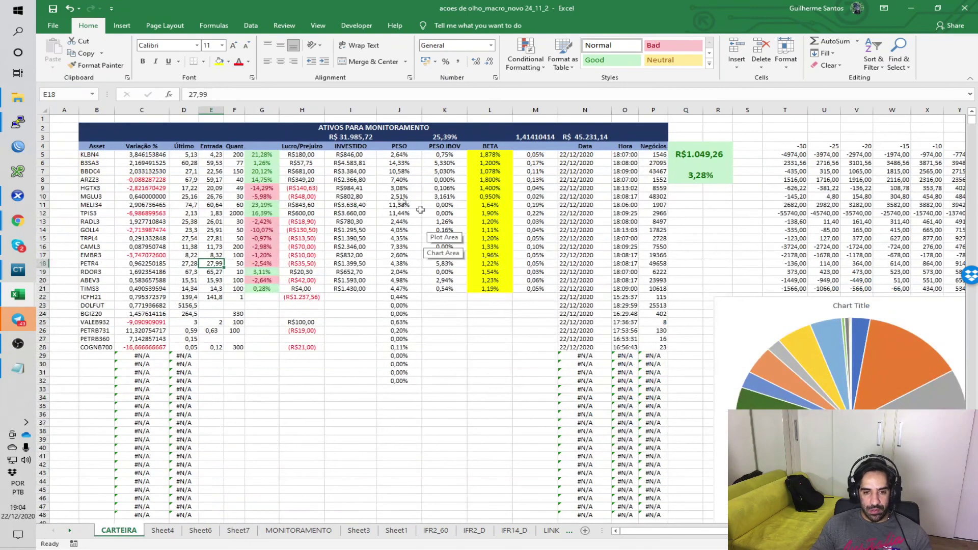
drag(484, 156, 488, 288)
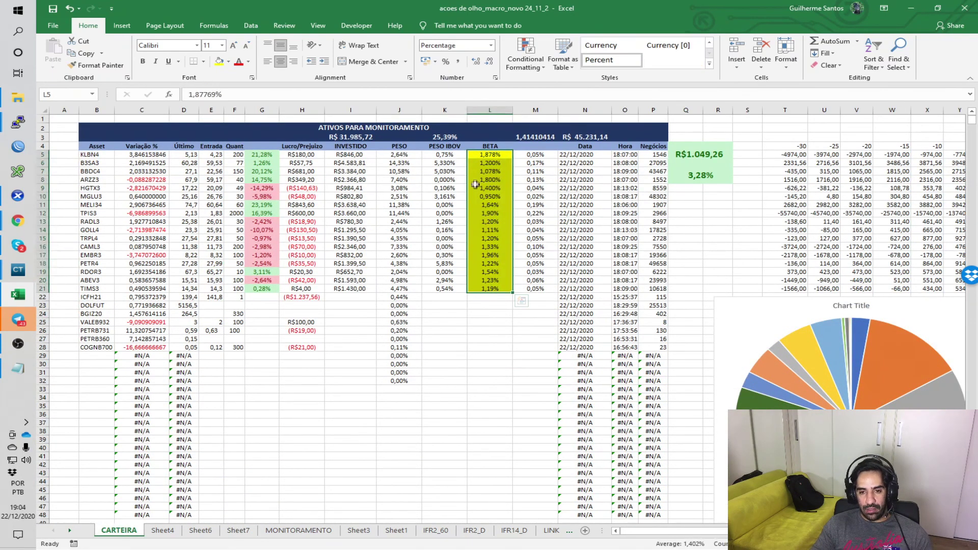
drag(535, 155, 538, 289)
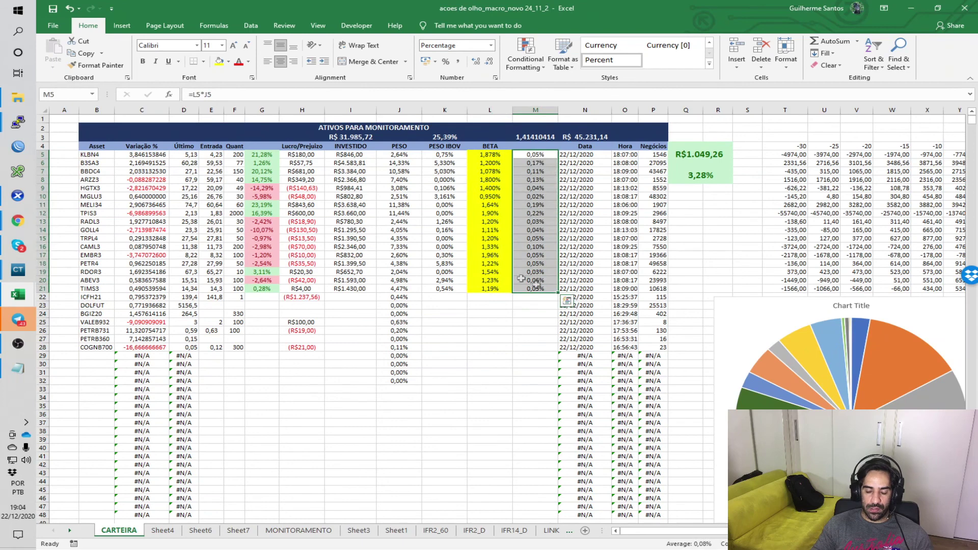
Review the CYRE3 price and return history, variance, covariance and portfolio beta cells on Sheet7
click(238, 530)
click(277, 270)
drag(278, 248, 278, 395)
click(530, 143)
click(398, 186)
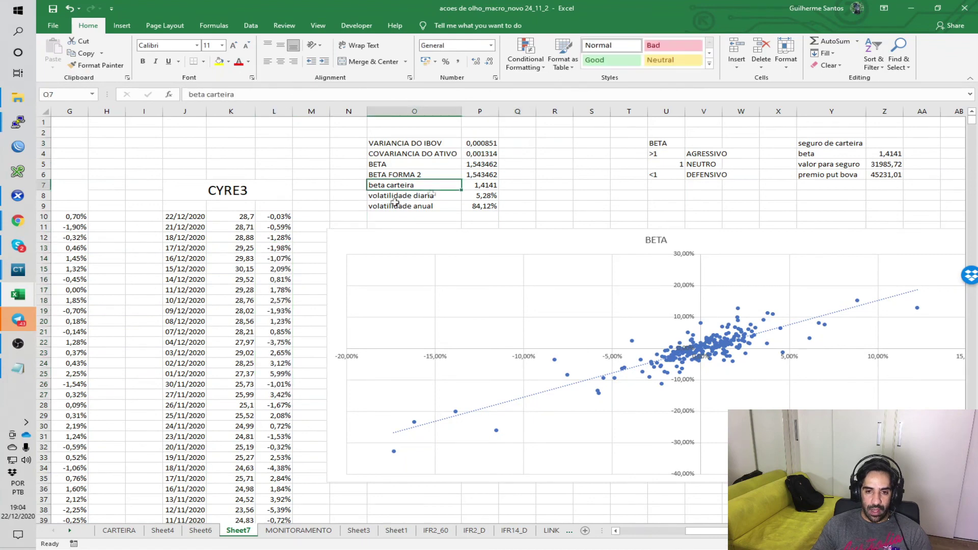
click(227, 250)
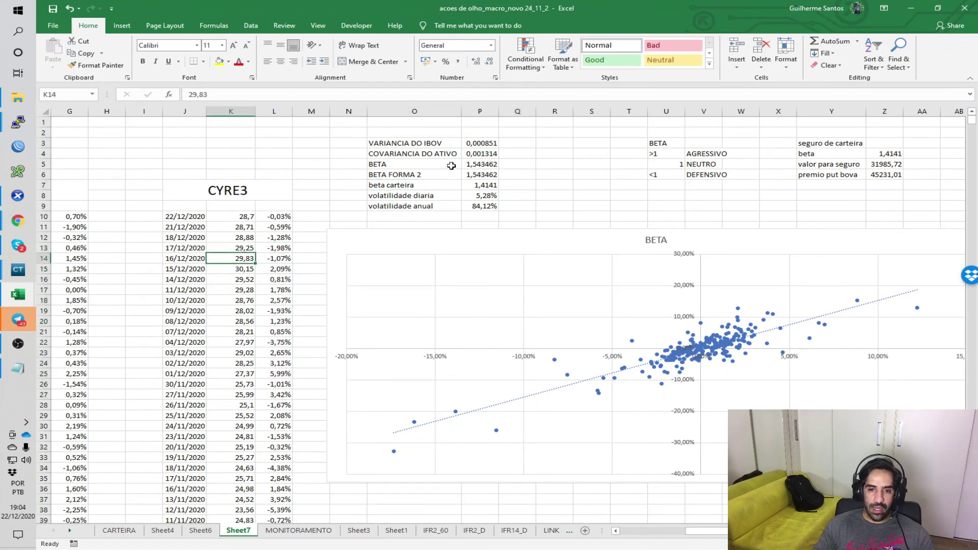
click(445, 144)
click(436, 154)
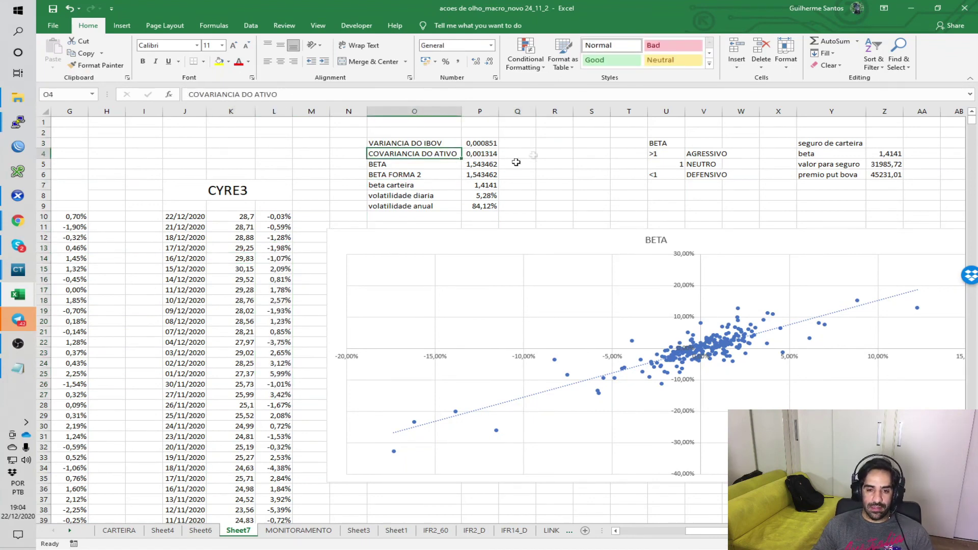
click(483, 185)
Examine the AGRESSIVO, NEUTRO and DEFENSIVO beta classification and the values in the "seguro de carteira" block
click(661, 153)
click(715, 152)
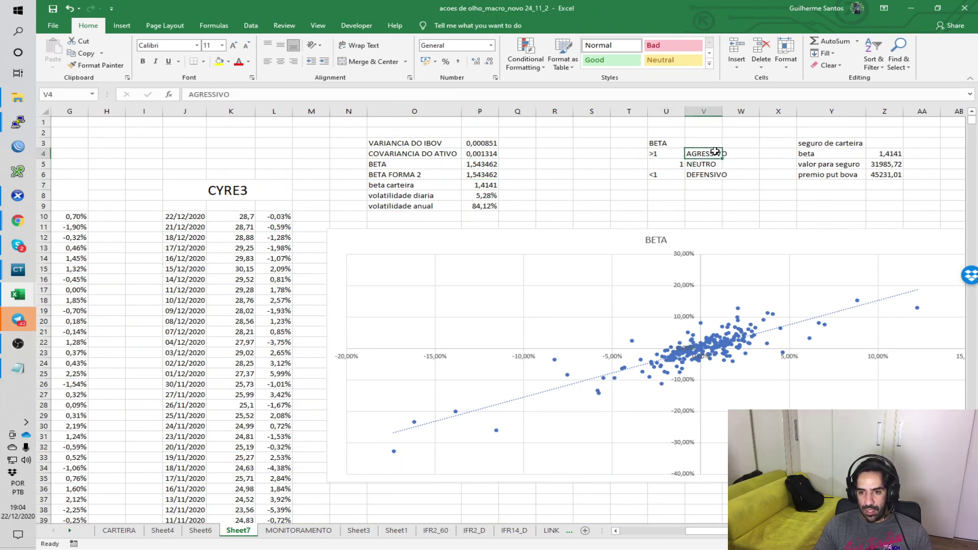
click(671, 165)
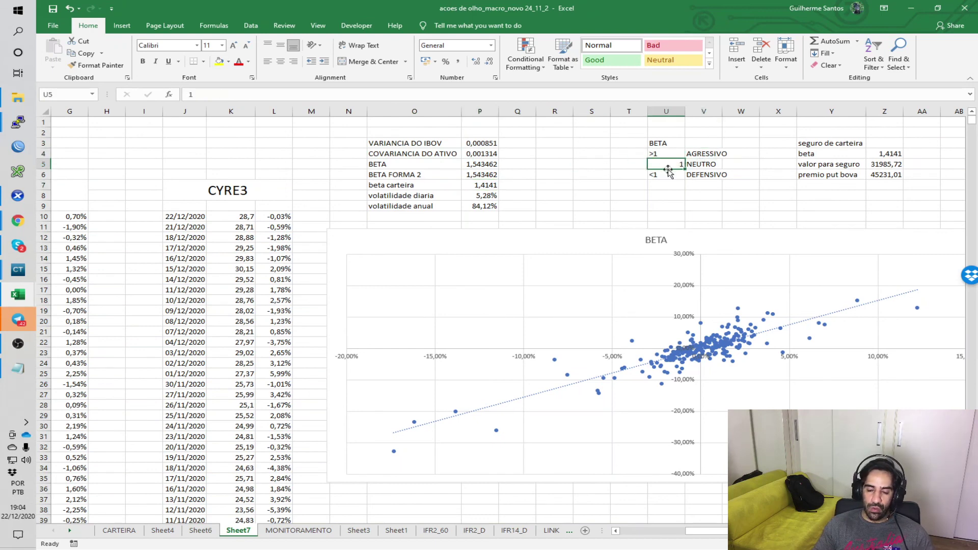
click(668, 173)
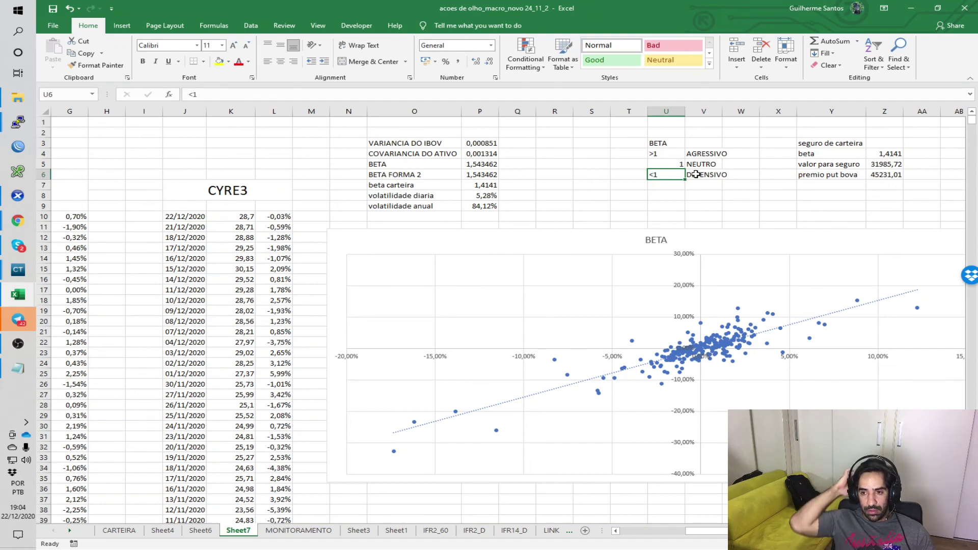
click(889, 163)
click(831, 164)
click(877, 163)
click(884, 153)
click(876, 174)
Change the label in Y6 to "premio put bova11"
drag(859, 174, 882, 183)
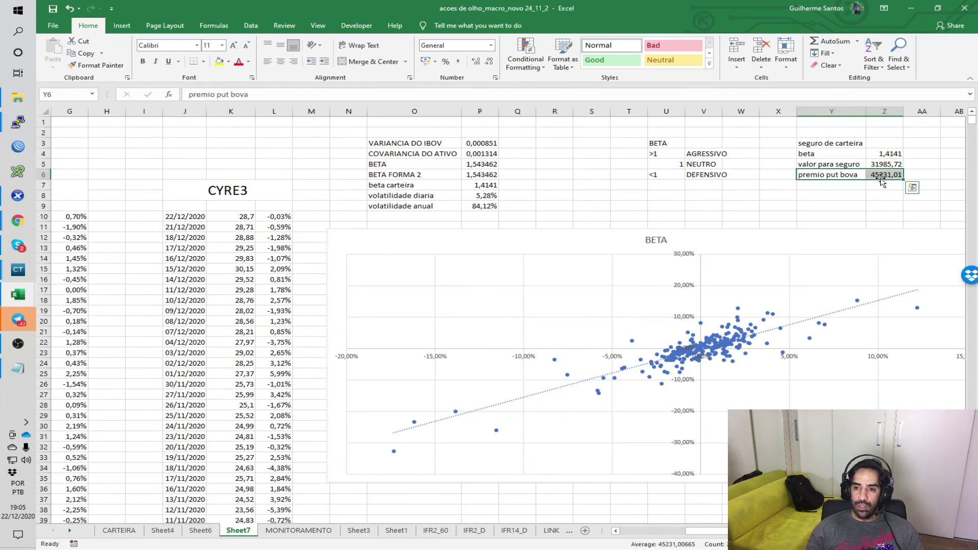
click(864, 174)
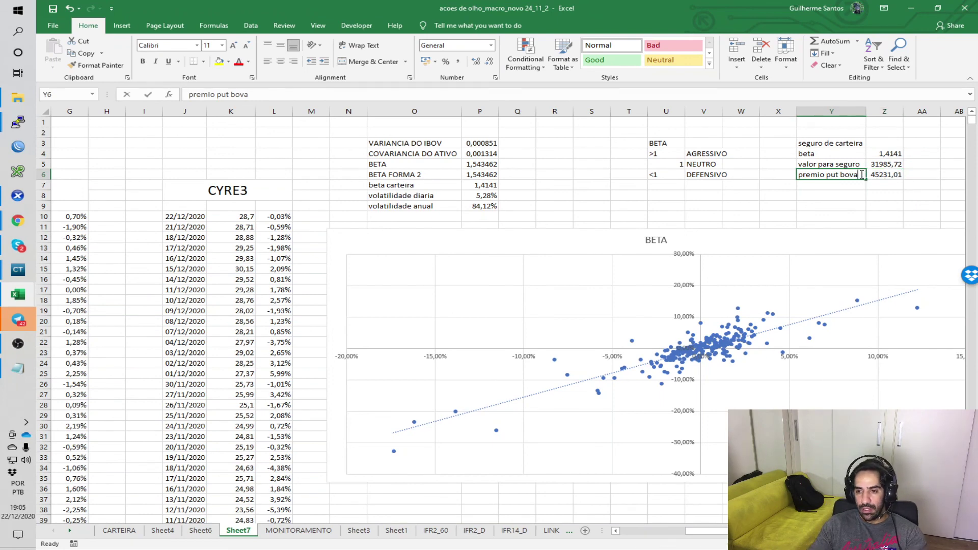
double_click(861, 174)
key(Return)
click(884, 174)
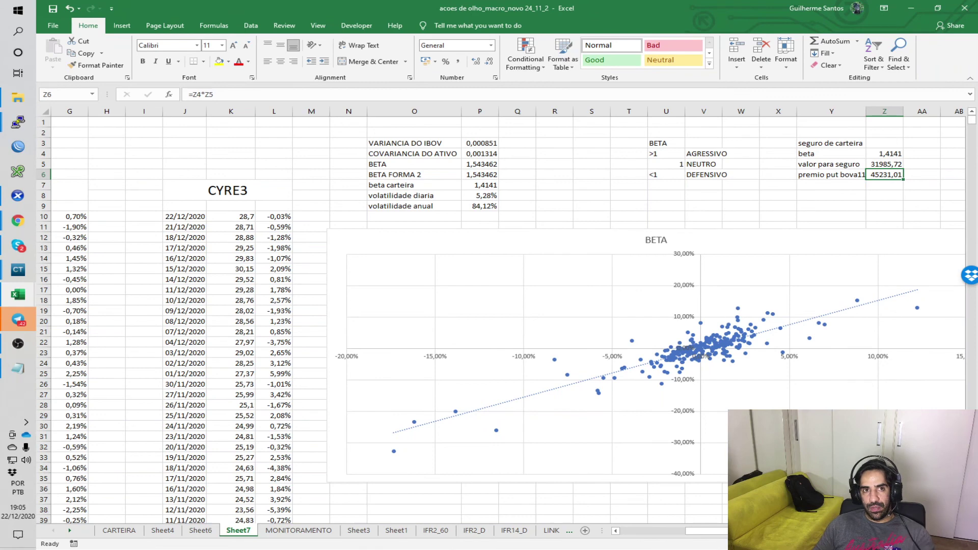